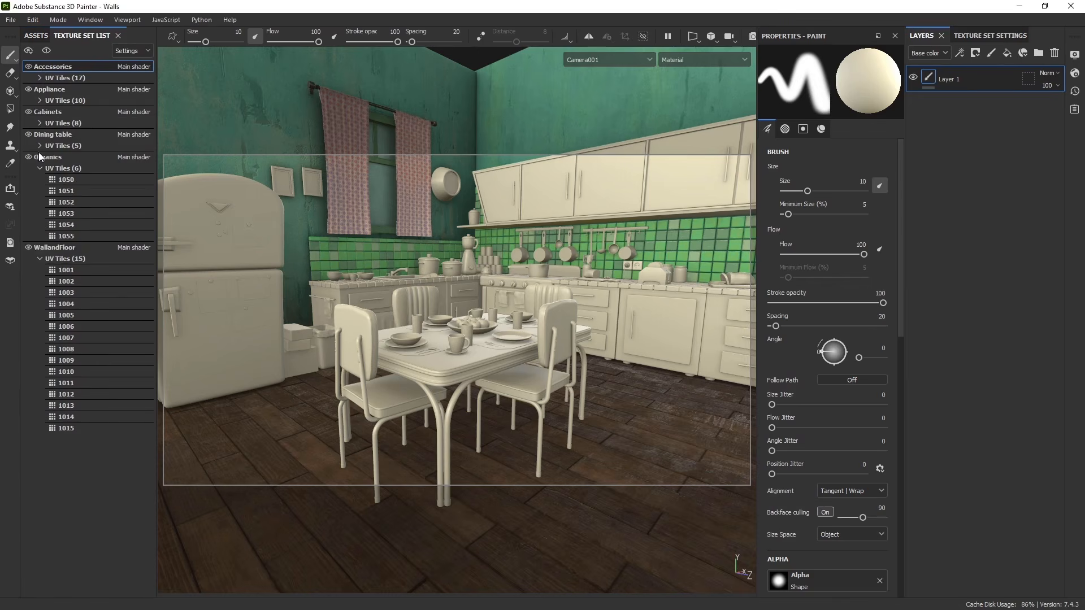
# - Collapse the texture set list and isolate the Cabinets texture set in the viewport
pyautogui.click(38, 167)
pyautogui.click(39, 190)
pyautogui.click(43, 119)
pyautogui.click(47, 51)
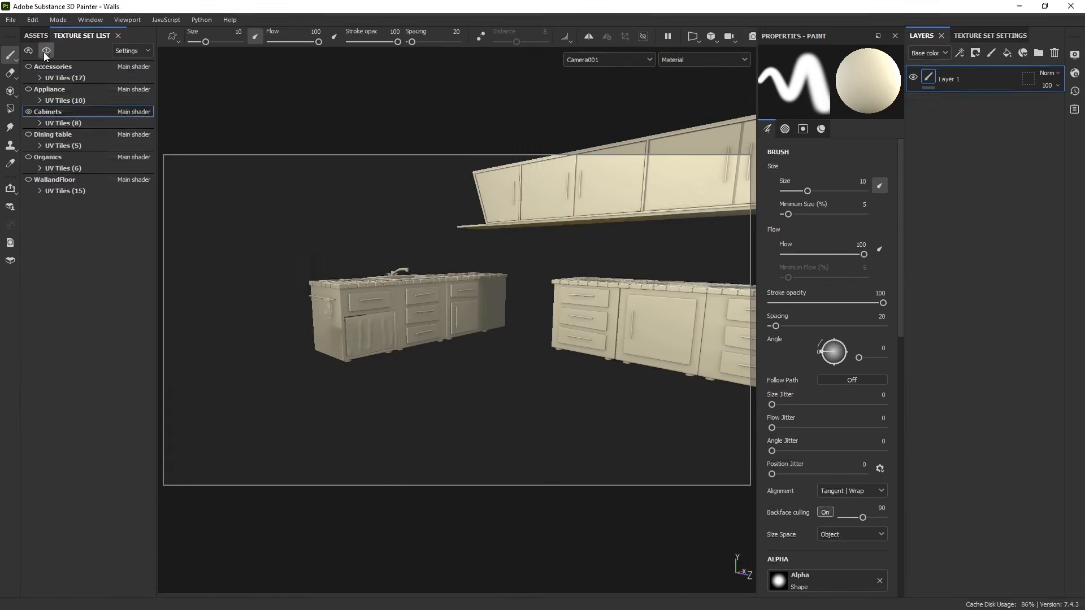
# - Orbit, pan and zoom around the isolated cabinets to inspect their countertops, doors and drawers
pyautogui.scroll(-5, 538, 286)
pyautogui.keyDown('alt'); pyautogui.moveTo(525, 339); pyautogui.dragTo(514, 355); pyautogui.keyUp('alt')
pyautogui.keyDown('alt'); pyautogui.moveTo(513, 355); pyautogui.dragTo(476, 428, button='middle'); pyautogui.keyUp('alt')
pyautogui.scroll(-3, 478, 429)
pyautogui.scroll(8, 478, 428)
pyautogui.keyDown('alt'); pyautogui.moveTo(478, 428); pyautogui.dragTo(490, 389); pyautogui.keyUp('alt')
pyautogui.keyDown('alt'); pyautogui.moveTo(491, 389); pyautogui.dragTo(538, 380, button='middle'); pyautogui.keyUp('alt')
pyautogui.keyDown('alt'); pyautogui.moveTo(538, 380); pyautogui.dragTo(599, 407); pyautogui.keyUp('alt')
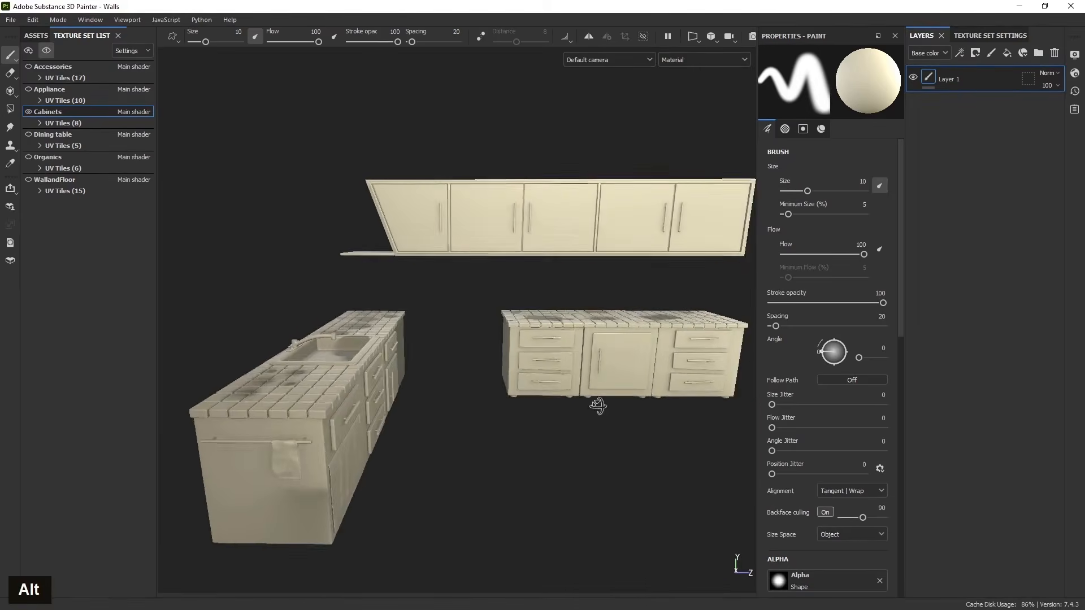
pyautogui.keyDown('alt'); pyautogui.moveTo(500, 408); pyautogui.dragTo(550, 407, button='middle'); pyautogui.keyUp('alt')
pyautogui.keyDown('alt'); pyautogui.moveTo(550, 407); pyautogui.dragTo(520, 390); pyautogui.keyUp('alt')
pyautogui.keyDown('alt'); pyautogui.moveTo(520, 390); pyautogui.dragTo(455, 418, button='middle'); pyautogui.keyUp('alt')
pyautogui.keyDown('alt'); pyautogui.moveTo(455, 418); pyautogui.dragTo(627, 311); pyautogui.keyUp('alt')
pyautogui.keyDown('alt'); pyautogui.moveTo(547, 295); pyautogui.dragTo(554, 383); pyautogui.keyUp('alt')
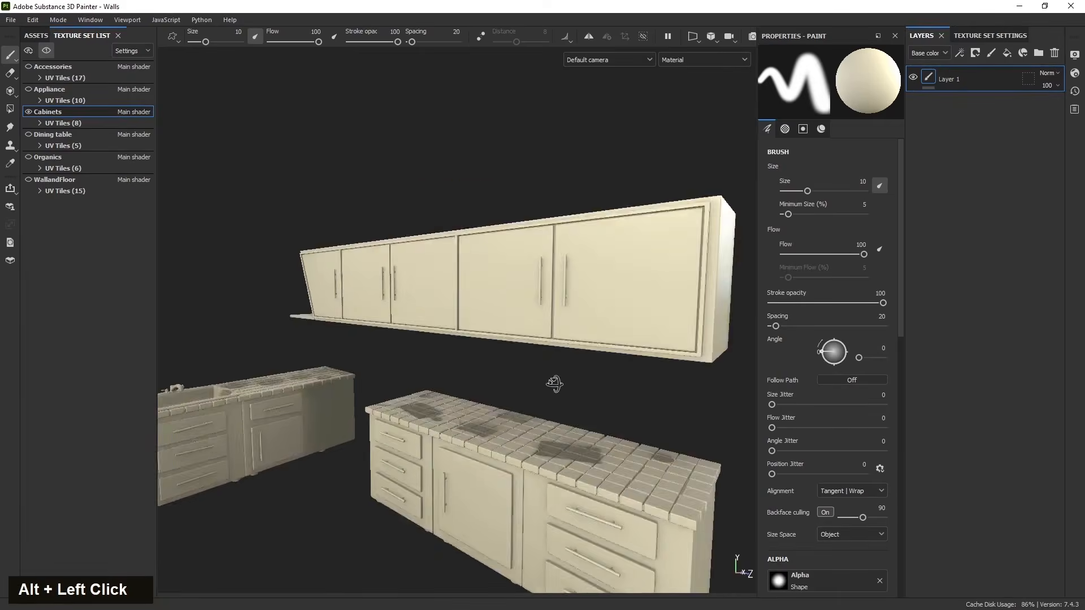
pyautogui.keyDown('alt'); pyautogui.moveTo(555, 383); pyautogui.dragTo(509, 407, button='middle'); pyautogui.keyUp('alt')
pyautogui.keyDown('alt'); pyautogui.moveTo(508, 407); pyautogui.dragTo(504, 431); pyautogui.keyUp('alt')
pyautogui.scroll(2, 516, 394)
pyautogui.keyDown('alt'); pyautogui.moveTo(503, 431); pyautogui.dragTo(460, 431, button='middle'); pyautogui.keyUp('alt')
pyautogui.keyDown('alt'); pyautogui.moveTo(306, 412); pyautogui.dragTo(552, 435, button='middle'); pyautogui.keyUp('alt')
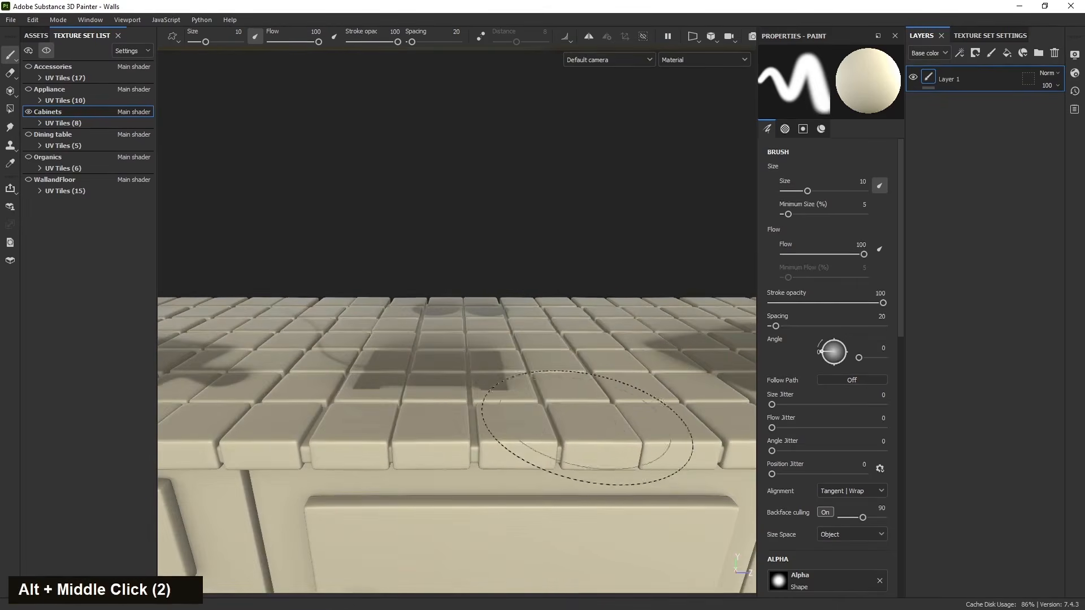
pyautogui.keyDown('alt'); pyautogui.moveTo(552, 436); pyautogui.dragTo(368, 388); pyautogui.keyUp('alt')
pyautogui.keyDown('alt'); pyautogui.moveTo(368, 388); pyautogui.dragTo(623, 469, button='middle'); pyautogui.keyUp('alt')
pyautogui.keyDown('alt'); pyautogui.moveTo(623, 469); pyautogui.dragTo(520, 506); pyautogui.keyUp('alt')
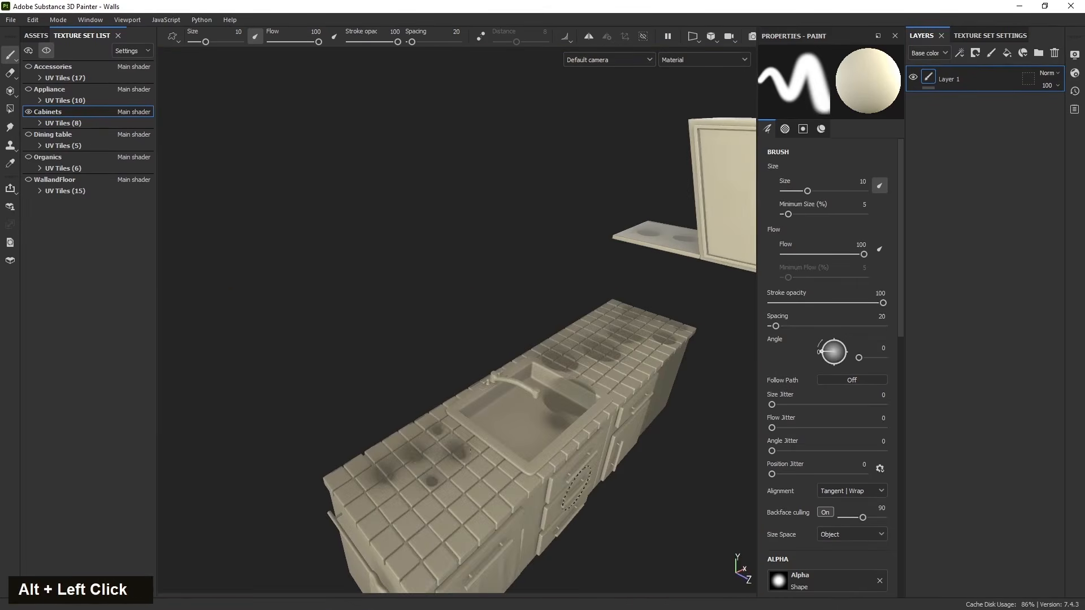
pyautogui.keyDown('alt'); pyautogui.scroll(1, 441, 452); pyautogui.keyUp('alt')
pyautogui.keyDown('alt'); pyautogui.moveTo(441, 452); pyautogui.dragTo(438, 427, button='middle'); pyautogui.keyUp('alt')
# - Show the whole scene to view the cabinets around the sink, then isolate the Cabinets set again
pyautogui.click(45, 52)
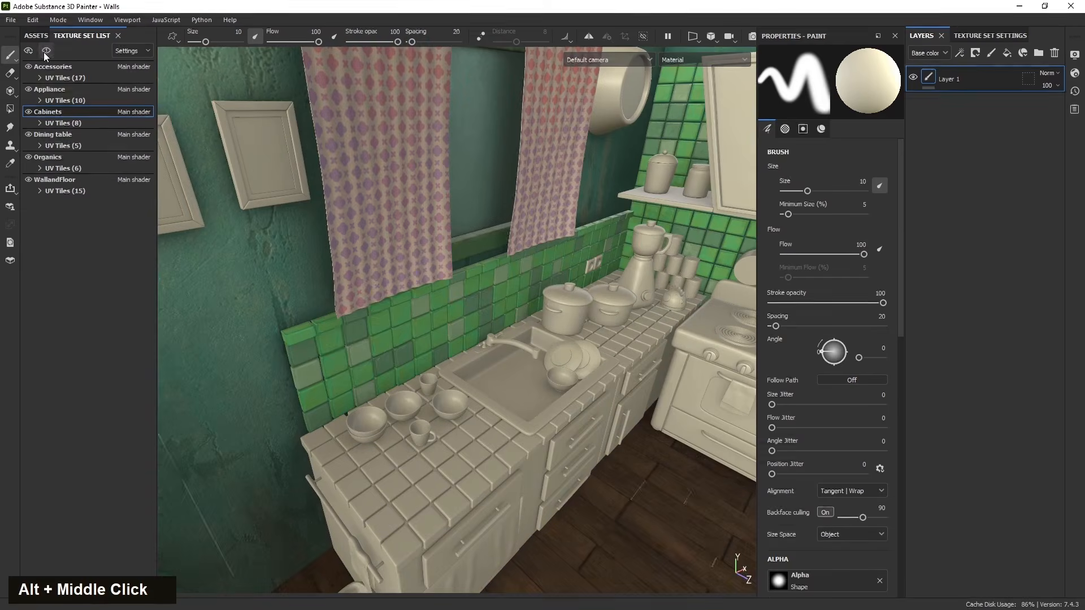
pyautogui.moveTo(350, 347)
pyautogui.keyDown('alt'); pyautogui.mouseDown()
pyautogui.moveTo(358, 305)
pyautogui.moveTo(362, 345)
pyautogui.mouseUp(); pyautogui.keyUp('alt')
pyautogui.keyDown('alt'); pyautogui.moveTo(362, 345); pyautogui.dragTo(298, 373, button='middle'); pyautogui.keyUp('alt')
pyautogui.keyDown('alt'); pyautogui.moveTo(298, 373); pyautogui.dragTo(347, 308); pyautogui.keyUp('alt')
pyautogui.scroll(2, 320, 344)
pyautogui.keyDown('alt'); pyautogui.moveTo(394, 402); pyautogui.dragTo(436, 310, button='middle'); pyautogui.keyUp('alt')
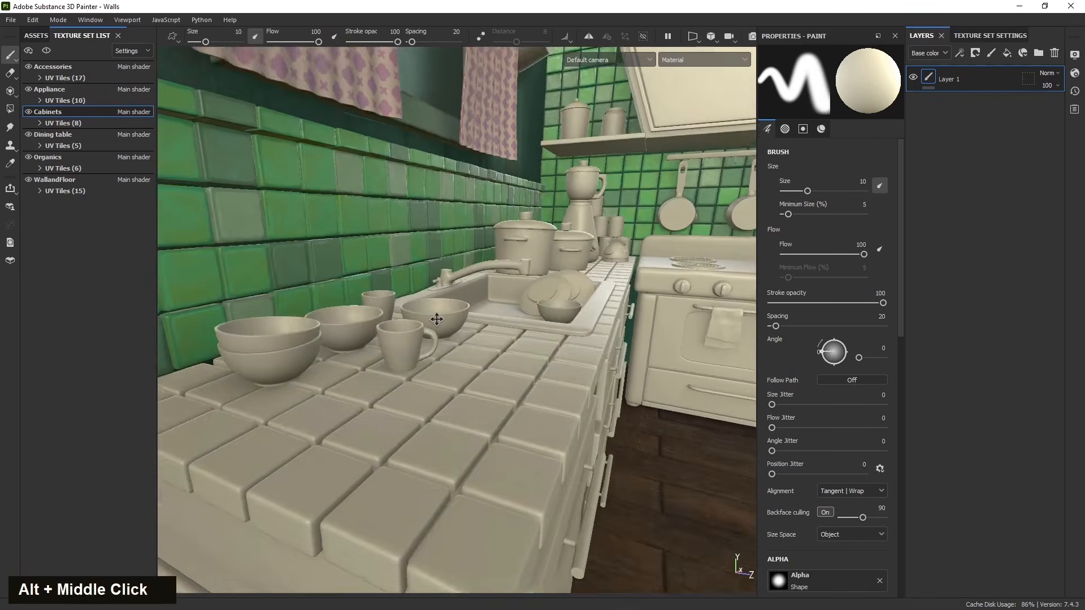
pyautogui.keyDown('alt'); pyautogui.moveTo(436, 310); pyautogui.dragTo(275, 261); pyautogui.keyUp('alt')
pyautogui.click(46, 51)
# - Inspect the lower cabinet doors, drawers and handles up close from several angles
pyautogui.keyDown('alt'); pyautogui.moveTo(464, 325); pyautogui.dragTo(425, 285, button='middle'); pyautogui.keyUp('alt')
pyautogui.keyDown('alt'); pyautogui.moveTo(425, 284); pyautogui.dragTo(486, 390); pyautogui.keyUp('alt')
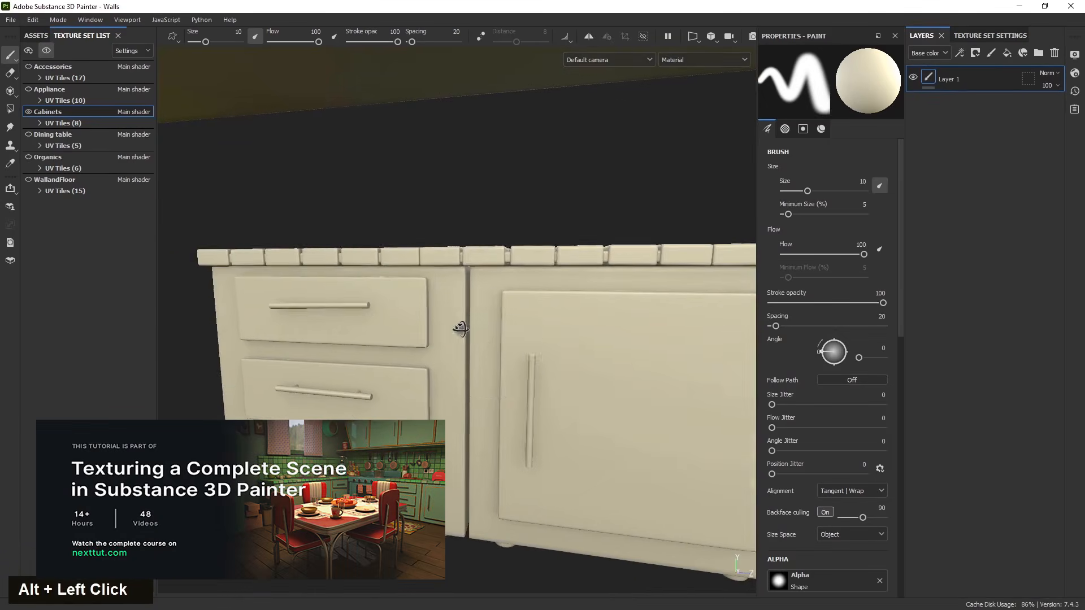
pyautogui.keyDown('alt'); pyautogui.moveTo(501, 388); pyautogui.dragTo(339, 416, button='middle'); pyautogui.keyUp('alt')
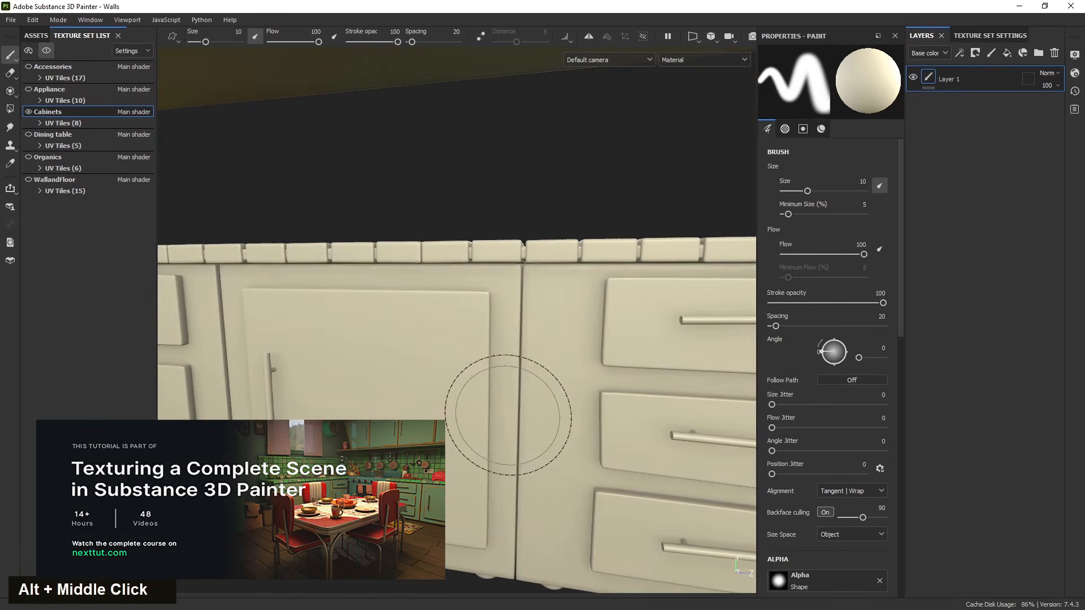
pyautogui.scroll(-3, 497, 395)
pyautogui.keyDown('alt'); pyautogui.moveTo(601, 448); pyautogui.dragTo(448, 380, button='middle'); pyautogui.keyUp('alt')
pyautogui.keyDown('alt'); pyautogui.moveTo(448, 381); pyautogui.dragTo(473, 400); pyautogui.keyUp('alt')
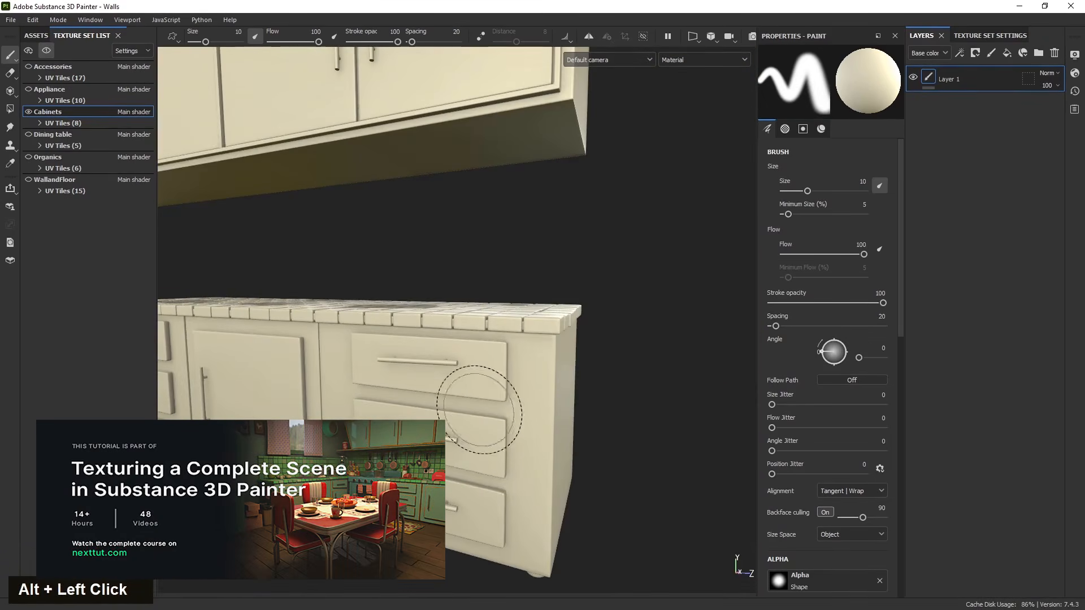
pyautogui.keyDown('alt'); pyautogui.moveTo(339, 388); pyautogui.dragTo(477, 426, button='middle'); pyautogui.keyUp('alt')
pyautogui.keyDown('alt'); pyautogui.moveTo(325, 391); pyautogui.dragTo(552, 394, button='middle'); pyautogui.keyUp('alt')
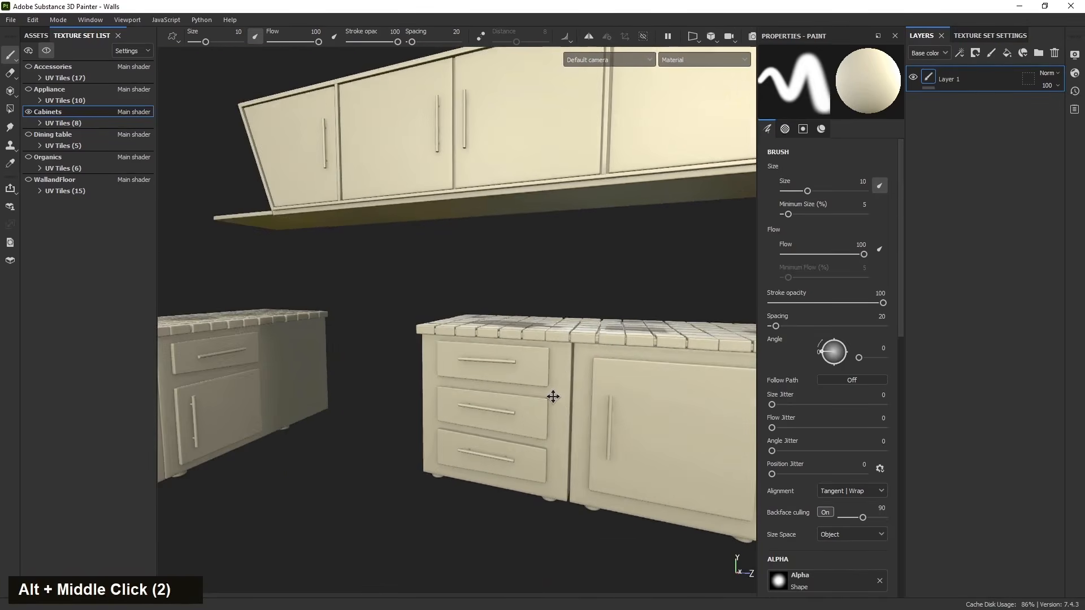
pyautogui.keyDown('alt'); pyautogui.moveTo(553, 395); pyautogui.dragTo(537, 399); pyautogui.keyUp('alt')
pyautogui.keyDown('alt'); pyautogui.moveTo(537, 400); pyautogui.dragTo(441, 418, button='middle'); pyautogui.keyUp('alt')
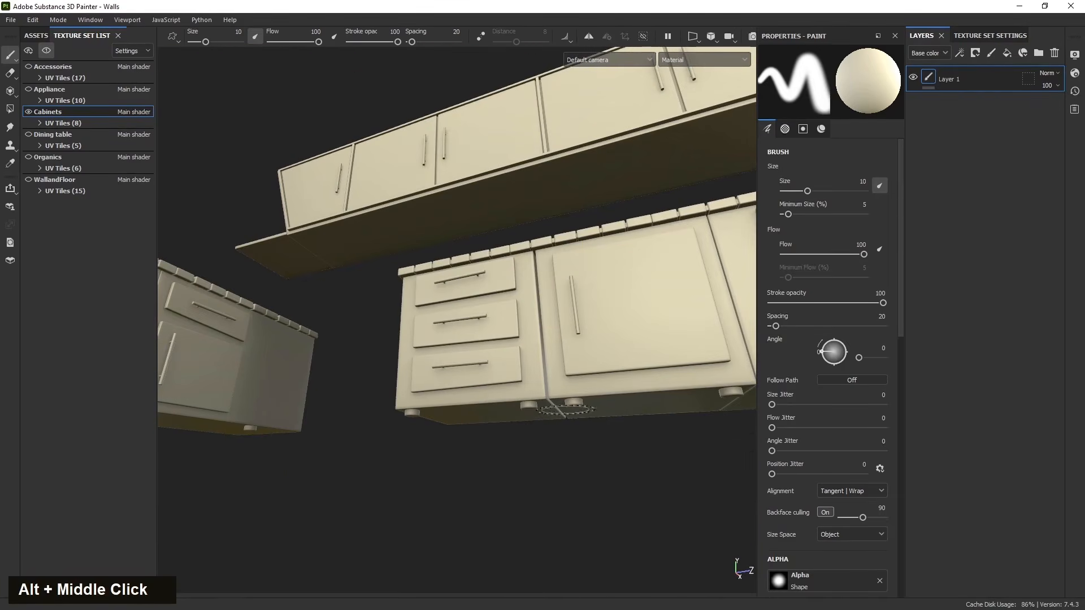
pyautogui.keyDown('alt'); pyautogui.moveTo(551, 406); pyautogui.dragTo(508, 489, button='middle'); pyautogui.keyUp('alt')
pyautogui.keyDown('alt'); pyautogui.moveTo(509, 489); pyautogui.dragTo(390, 517); pyautogui.keyUp('alt')
pyautogui.scroll(3, 523, 475)
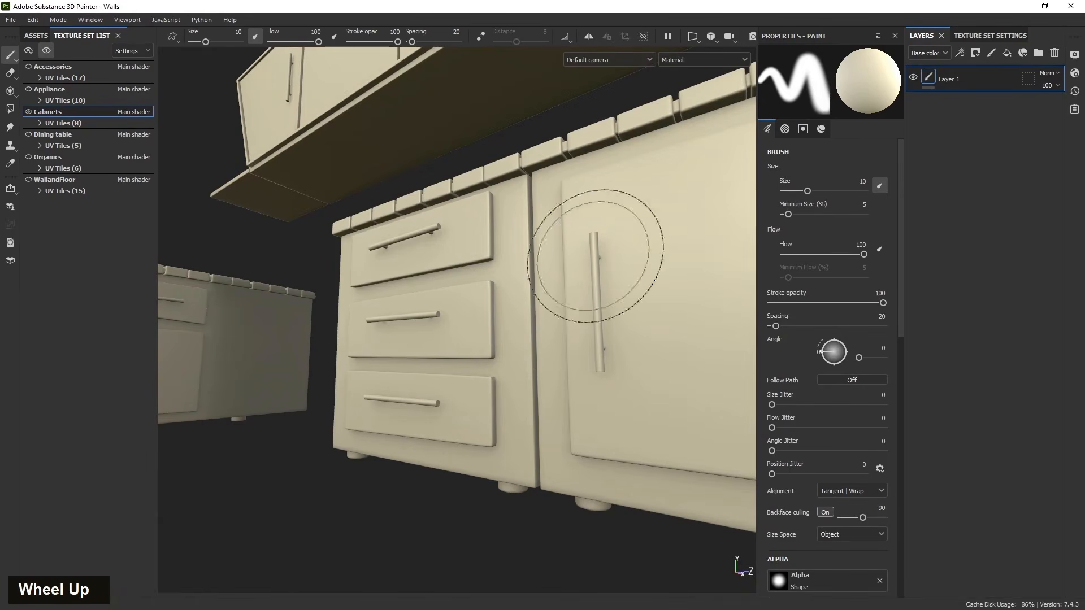
pyautogui.scroll(-3, 375, 340)
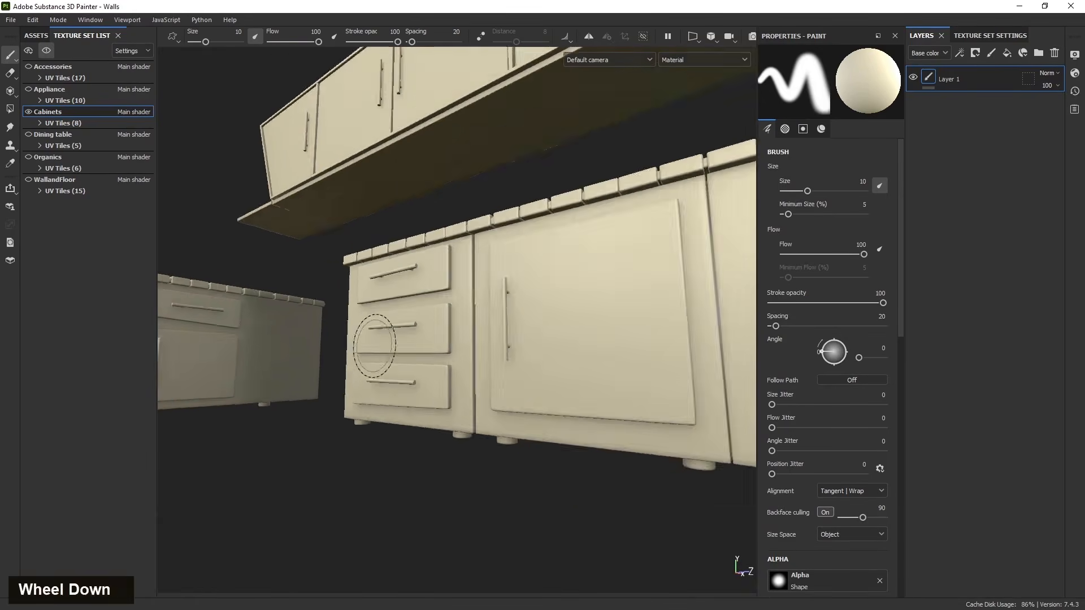
pyautogui.keyDown('alt'); pyautogui.moveTo(375, 340); pyautogui.dragTo(327, 417); pyautogui.keyUp('alt')
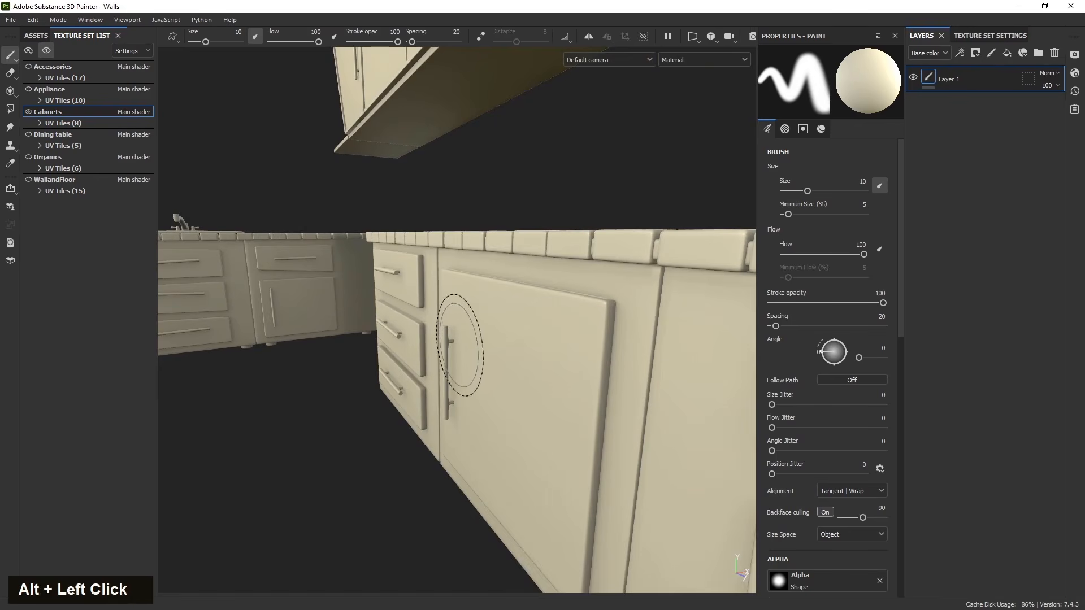
# - Reduce the brush size to 3.85 and delete Layer 1 from the Cabinets layer stack
pyautogui.press('[')
pyautogui.press('[')
pyautogui.press('[')
pyautogui.press('[')
pyautogui.press('[')
pyautogui.press('[')
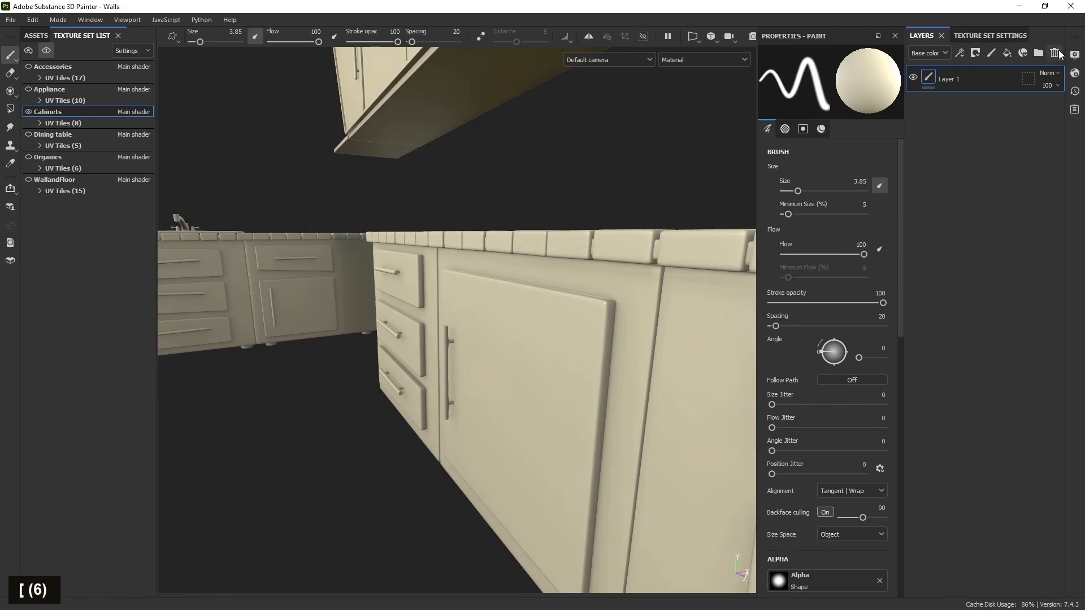
pyautogui.click(1057, 53)
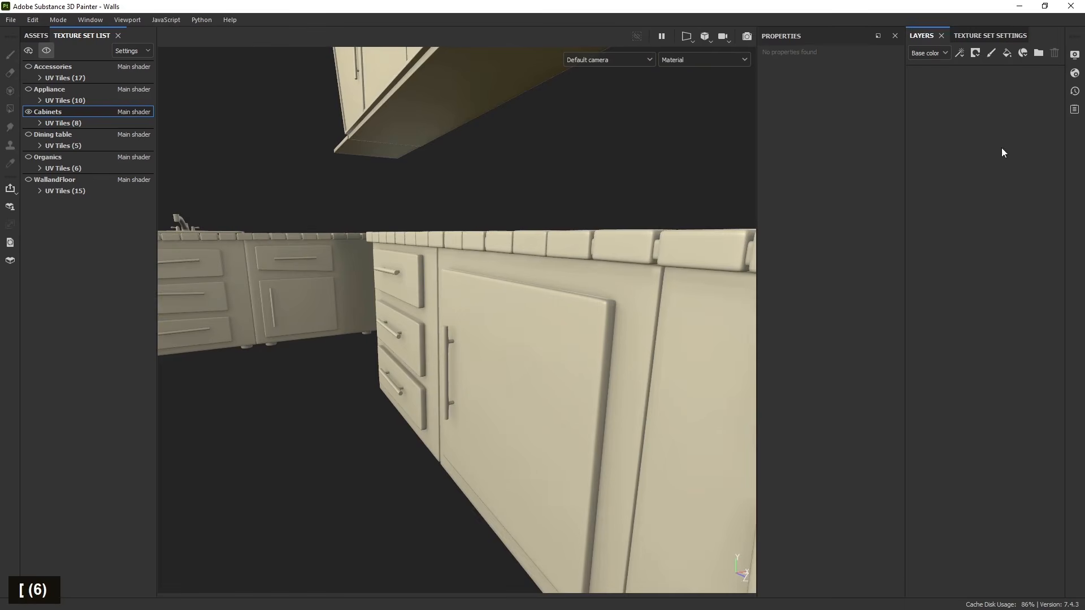
# - Orbit around the cabinets to review the upper and lower units
pyautogui.keyDown('alt'); pyautogui.moveTo(592, 315); pyautogui.dragTo(450, 363); pyautogui.keyUp('alt')
pyautogui.scroll(-5, 459, 328)
pyautogui.keyDown('alt'); pyautogui.moveTo(451, 363); pyautogui.dragTo(458, 373, button='middle'); pyautogui.keyUp('alt')
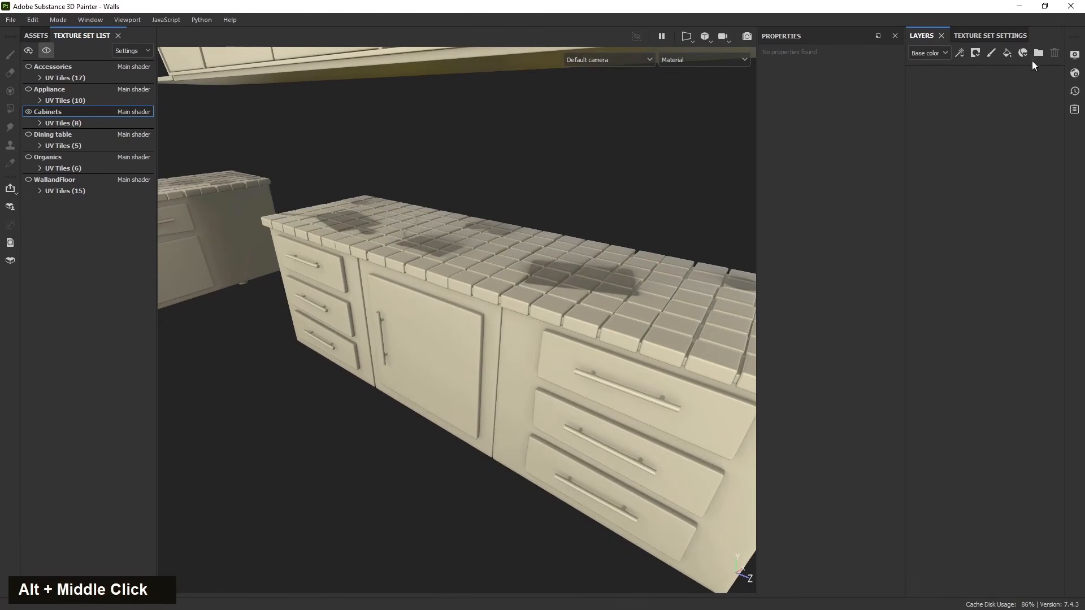
pyautogui.scroll(-4, 606, 349)
pyautogui.keyDown('alt'); pyautogui.moveTo(606, 349); pyautogui.dragTo(603, 388, button='middle'); pyautogui.keyUp('alt')
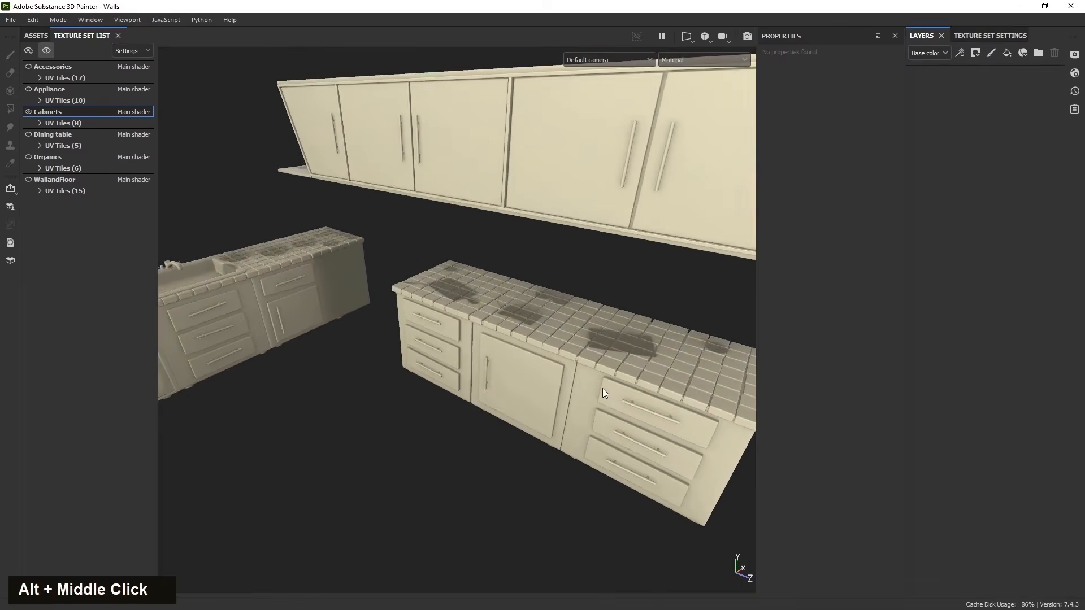
pyautogui.keyDown('alt'); pyautogui.moveTo(602, 388); pyautogui.dragTo(594, 362); pyautogui.keyUp('alt')
pyautogui.keyDown('alt'); pyautogui.moveTo(593, 362); pyautogui.dragTo(624, 354, button='middle'); pyautogui.keyUp('alt')
pyautogui.moveTo(623, 355)
pyautogui.keyDown('alt'); pyautogui.mouseDown()
pyautogui.moveTo(629, 363)
pyautogui.moveTo(619, 364)
pyautogui.mouseUp(); pyautogui.keyUp('alt')
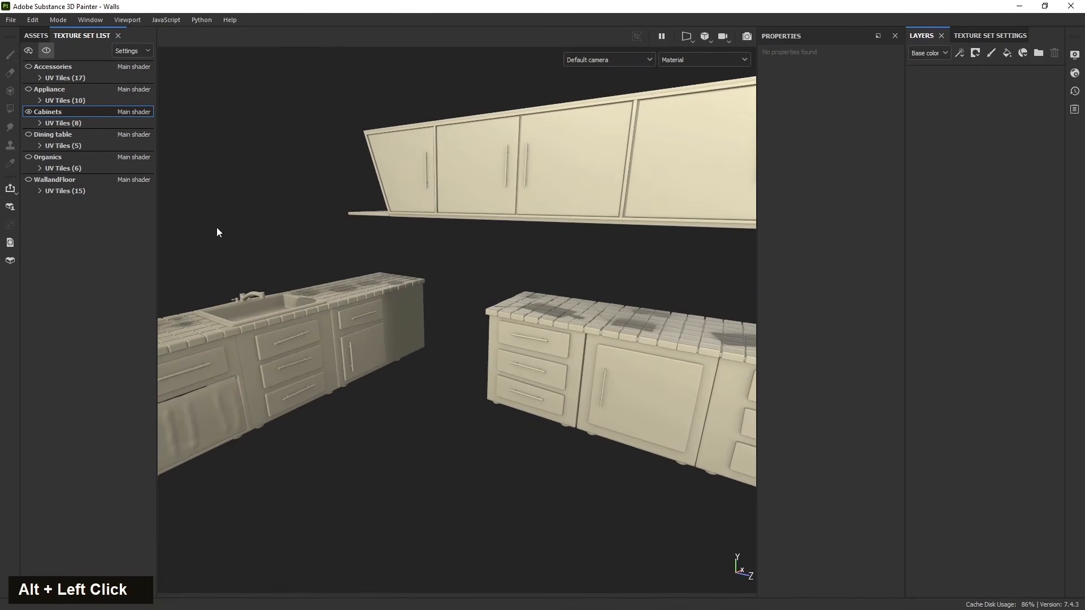
# - Expand the Cabinets UV tiles and switch the viewport to the 2D UV view
pyautogui.click(41, 124)
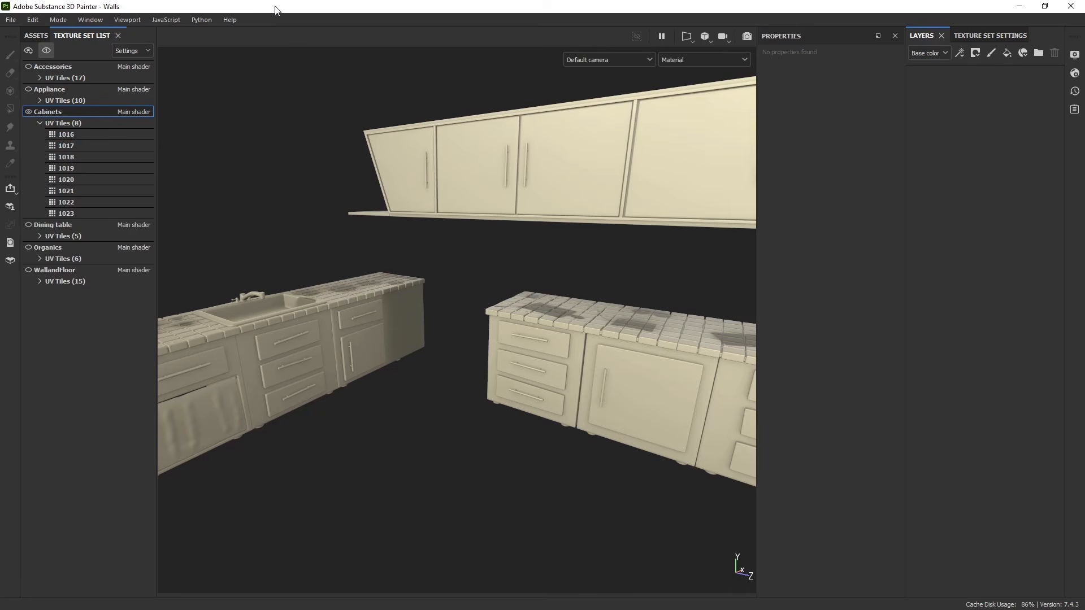
pyautogui.press('F4')
pyautogui.scroll(-5, 347, 337)
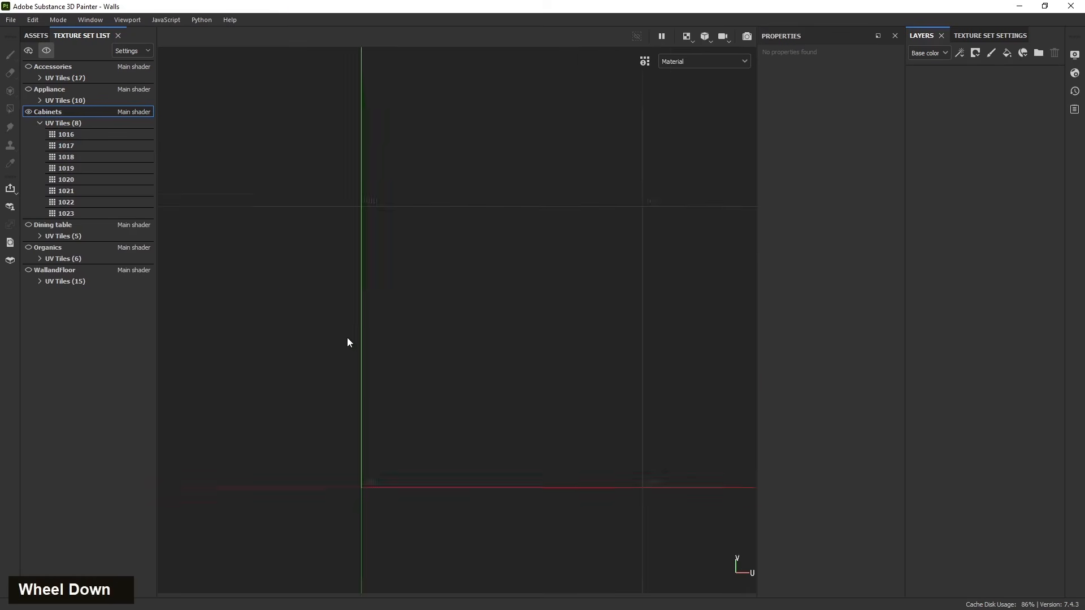
# - Pan and zoom through the Cabinets UV tiles 1016 to 1023 to examine their UV layout
pyautogui.middleClick(445, 373)
pyautogui.keyDown('alt'); pyautogui.moveTo(445, 373); pyautogui.dragTo(407, 359, button='middle'); pyautogui.keyUp('alt')
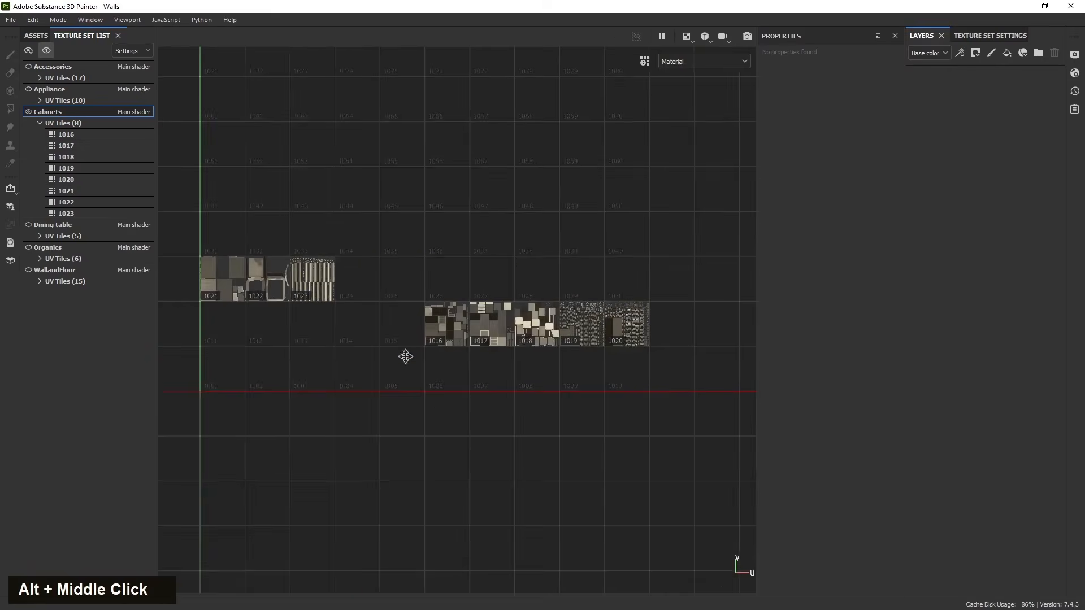
pyautogui.scroll(8, 516, 328)
pyautogui.keyDown('alt'); pyautogui.moveTo(490, 363); pyautogui.dragTo(402, 368, button='middle'); pyautogui.keyUp('alt')
pyautogui.scroll(-4, 387, 390)
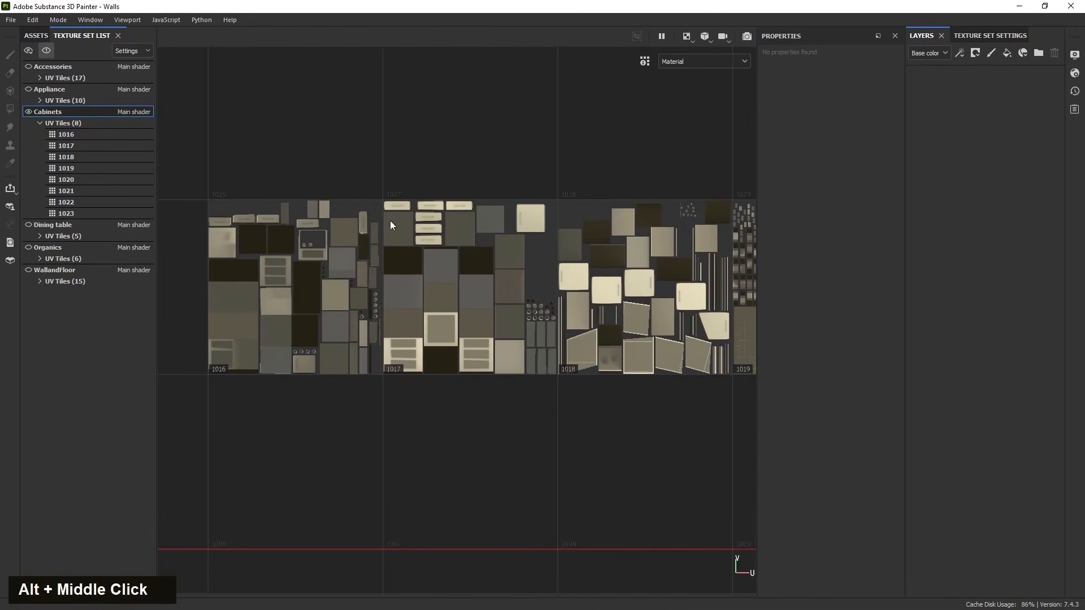
pyautogui.keyDown('alt'); pyautogui.moveTo(527, 227); pyautogui.dragTo(418, 350, button='middle'); pyautogui.keyUp('alt')
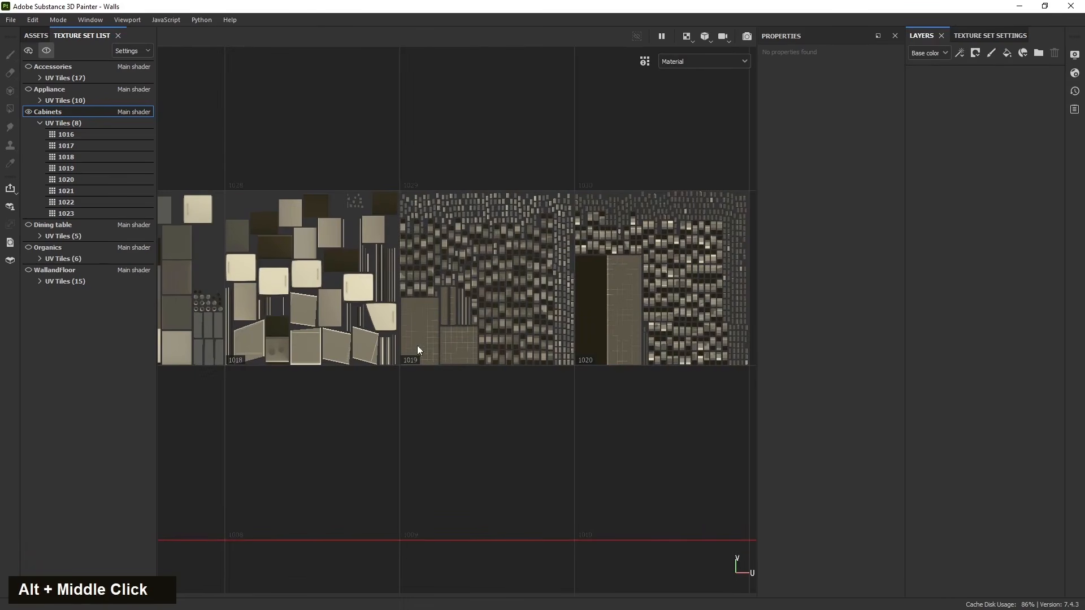
pyautogui.scroll(5, 440, 320)
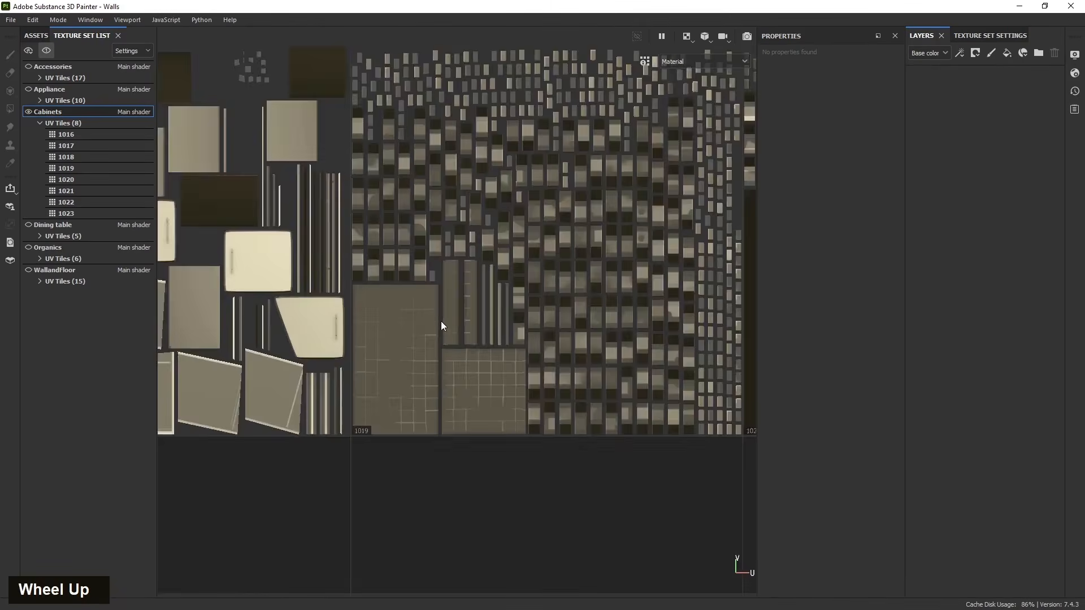
pyautogui.scroll(-5, 388, 362)
pyautogui.scroll(3, 589, 336)
pyautogui.scroll(-5, 474, 344)
pyautogui.keyDown('alt'); pyautogui.moveTo(473, 345); pyautogui.dragTo(735, 452, button='middle'); pyautogui.keyUp('alt')
pyautogui.keyDown('alt'); pyautogui.scroll(-2, 379, 379); pyautogui.keyUp('alt')
pyautogui.keyDown('alt'); pyautogui.moveTo(219, 371); pyautogui.dragTo(369, 363, button='middle'); pyautogui.keyUp('alt')
pyautogui.scroll(3, 367, 364)
pyautogui.keyDown('alt'); pyautogui.moveTo(303, 368); pyautogui.dragTo(347, 366, button='middle'); pyautogui.keyUp('alt')
pyautogui.scroll(3, 339, 348)
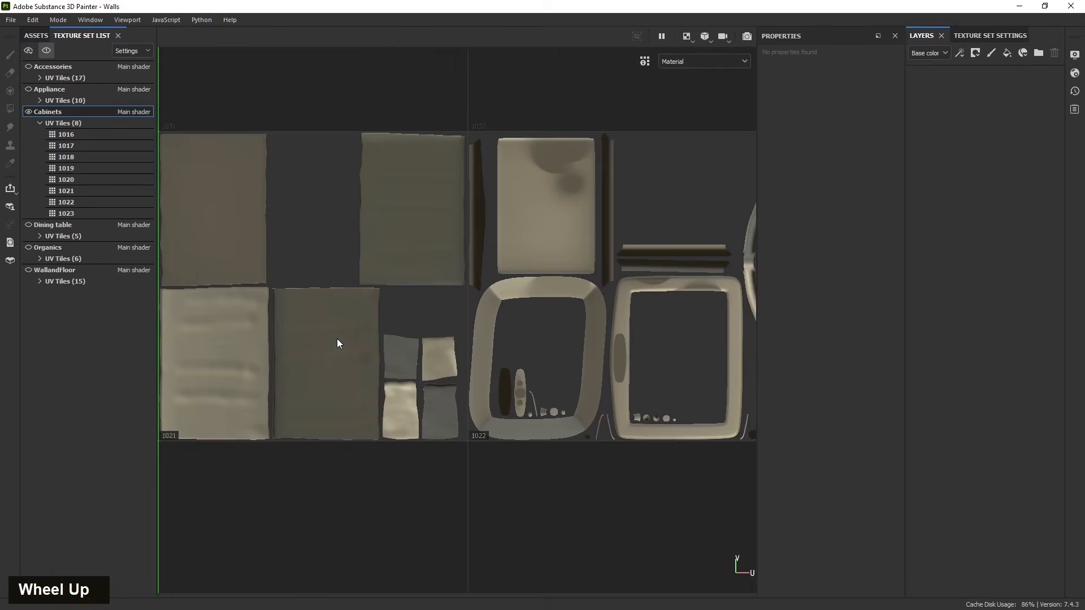
pyautogui.scroll(-3, 285, 244)
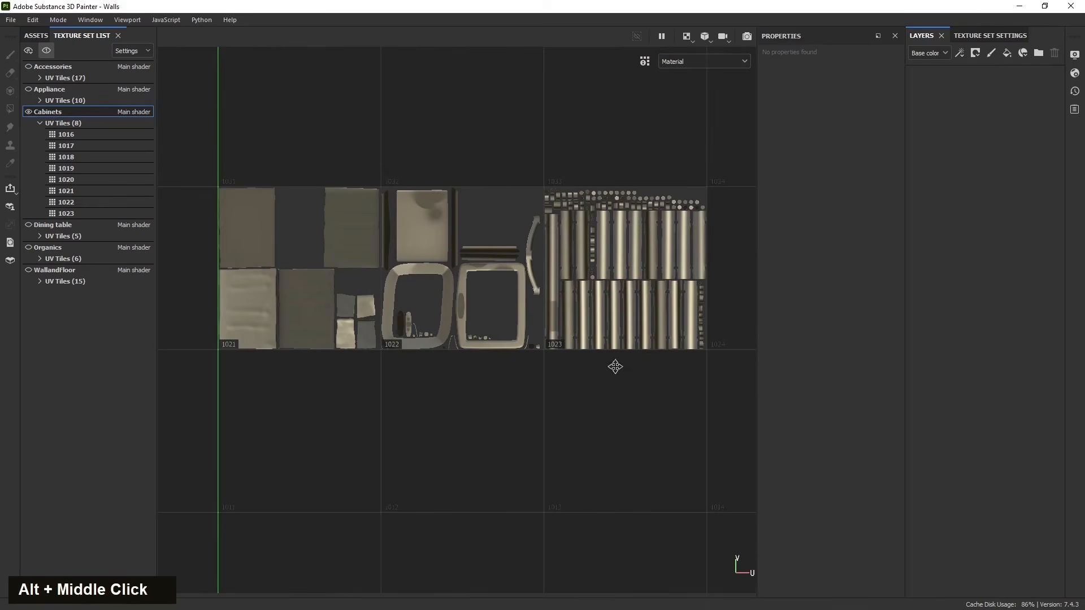
pyautogui.keyDown('alt'); pyautogui.moveTo(616, 366); pyautogui.dragTo(483, 303, button='middle'); pyautogui.keyUp('alt')
pyautogui.scroll(3, 521, 277)
pyautogui.scroll(2, 476, 244)
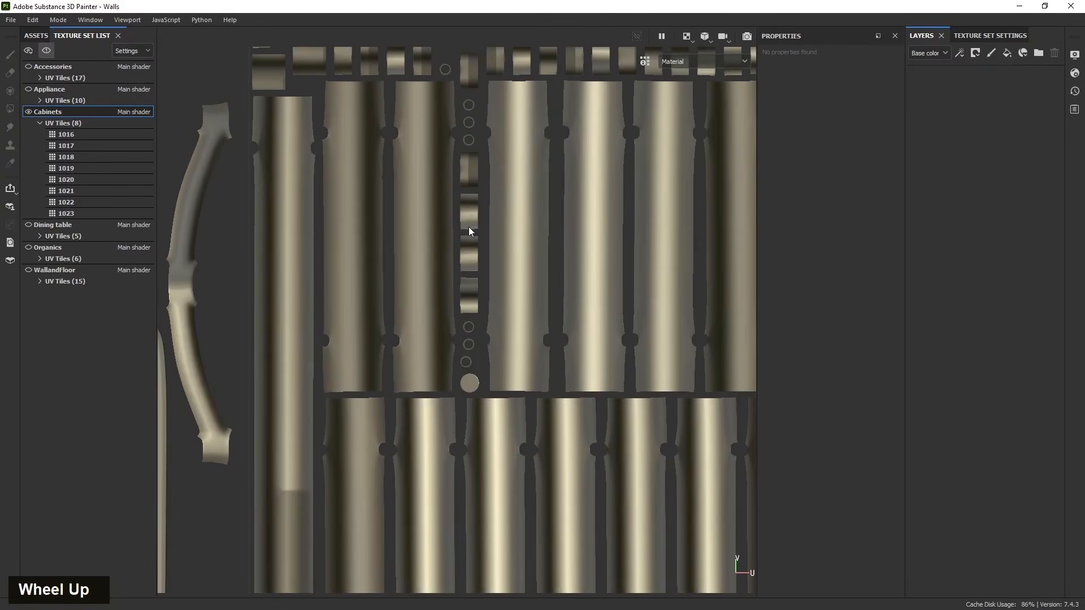
pyautogui.scroll(-3, 469, 238)
pyautogui.scroll(-2, 533, 316)
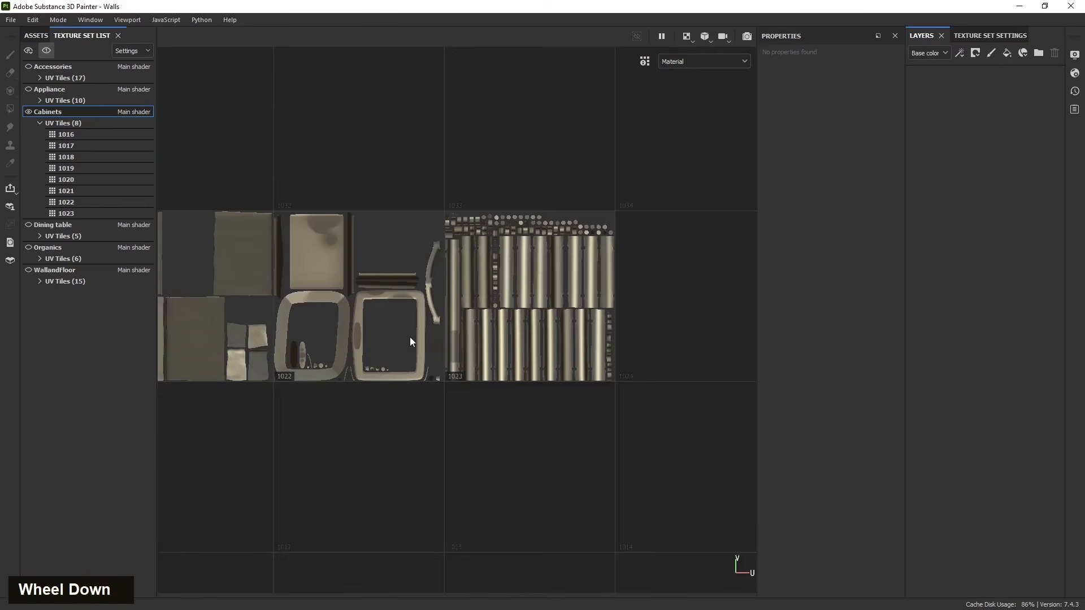
pyautogui.scroll(4, 390, 288)
pyautogui.scroll(-3, 359, 339)
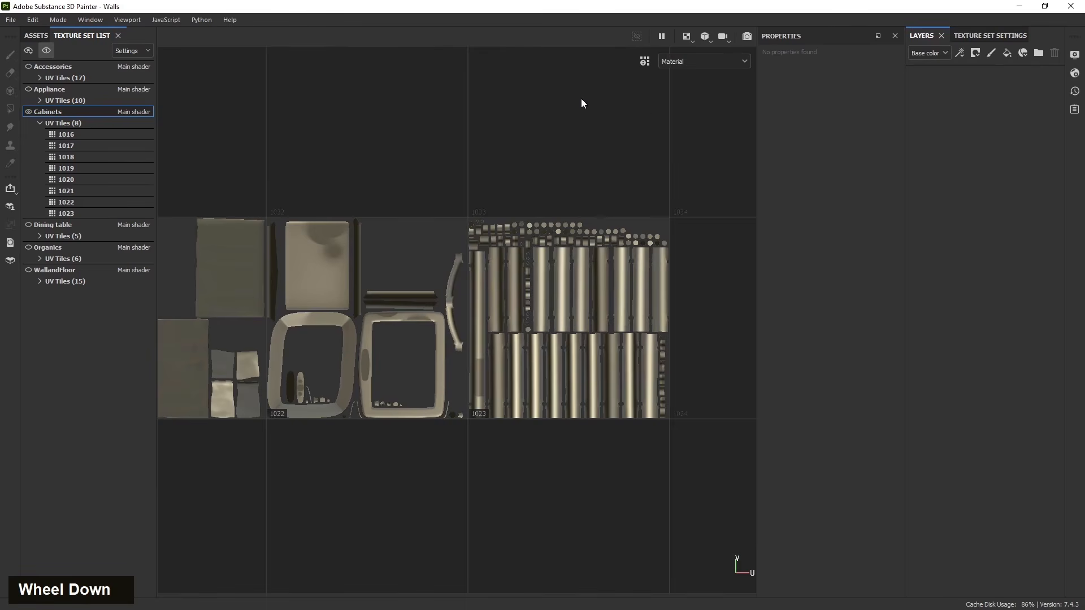
# - Return to the 3D-only view and orbit around the cabinets again
pyautogui.press('F3')
pyautogui.press('F2')
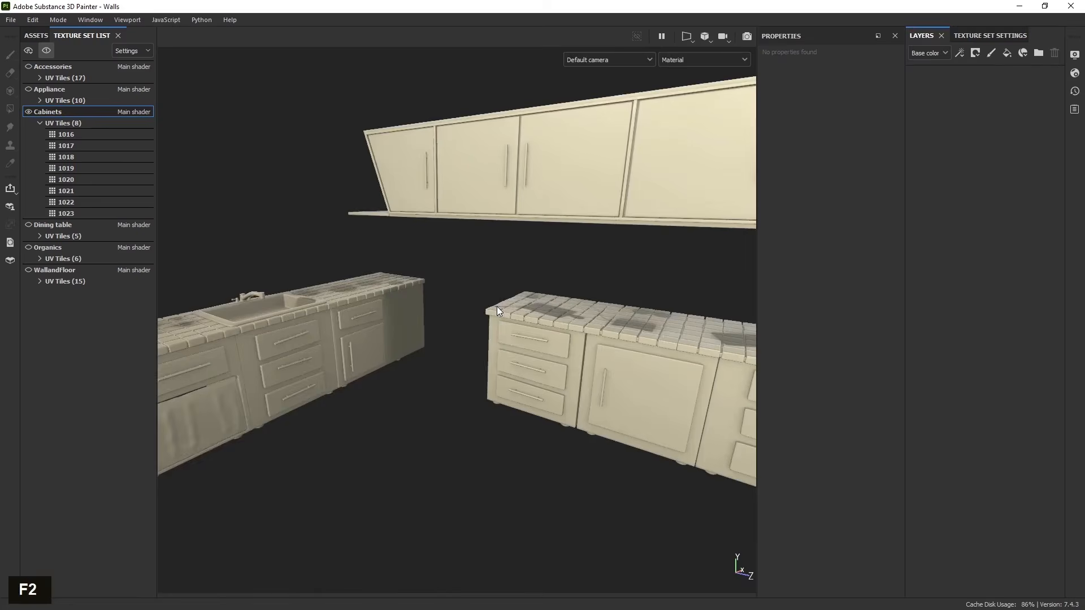
pyautogui.scroll(-3, 514, 359)
pyautogui.keyDown('alt'); pyautogui.moveTo(513, 358); pyautogui.dragTo(491, 339, button='middle'); pyautogui.keyUp('alt')
pyautogui.keyDown('alt'); pyautogui.moveTo(491, 339); pyautogui.dragTo(470, 322); pyautogui.keyUp('alt')
pyautogui.scroll(3, 470, 322)
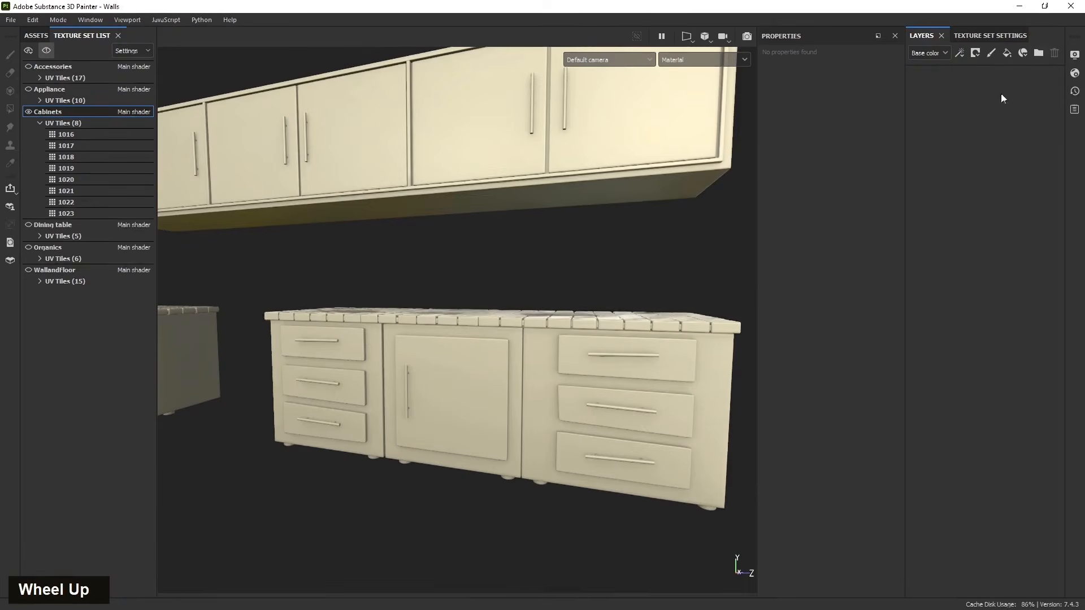
pyautogui.scroll(-2, 588, 359)
pyautogui.keyDown('alt'); pyautogui.moveTo(585, 359); pyautogui.dragTo(606, 378, button='middle'); pyautogui.keyUp('alt')
pyautogui.keyDown('alt'); pyautogui.moveTo(605, 378); pyautogui.dragTo(536, 406); pyautogui.keyUp('alt')
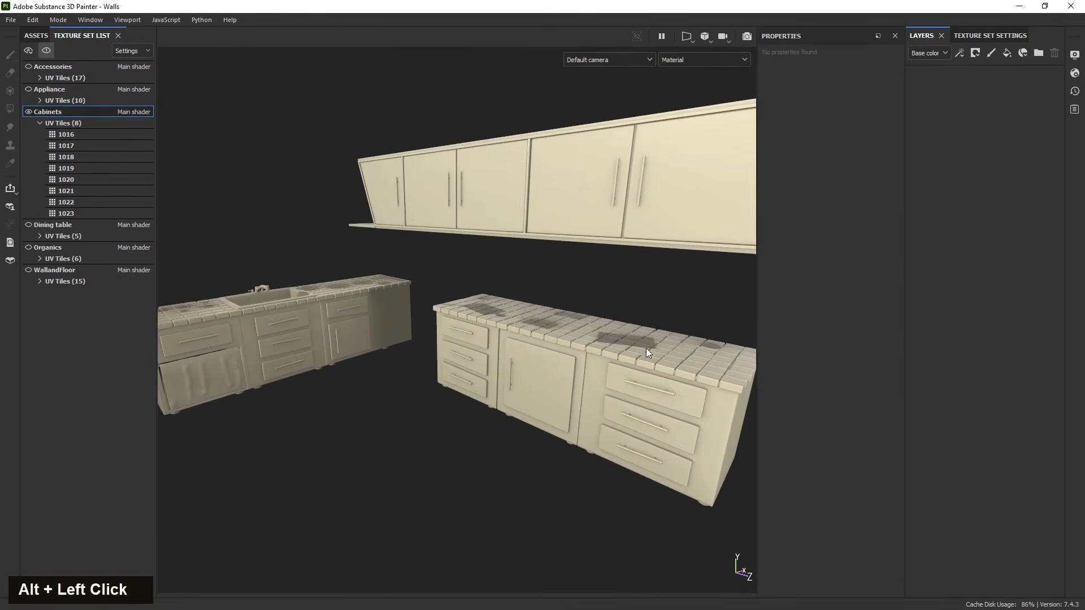
pyautogui.keyDown('alt'); pyautogui.moveTo(648, 353); pyautogui.dragTo(578, 367, button='middle'); pyautogui.keyUp('alt')
pyautogui.keyDown('alt'); pyautogui.moveTo(578, 366); pyautogui.dragTo(473, 351); pyautogui.keyUp('alt')
pyautogui.keyDown('alt'); pyautogui.moveTo(473, 351); pyautogui.dragTo(502, 371, button='middle'); pyautogui.keyUp('alt')
pyautogui.keyDown('alt'); pyautogui.moveTo(502, 371); pyautogui.dragTo(523, 392); pyautogui.keyUp('alt')
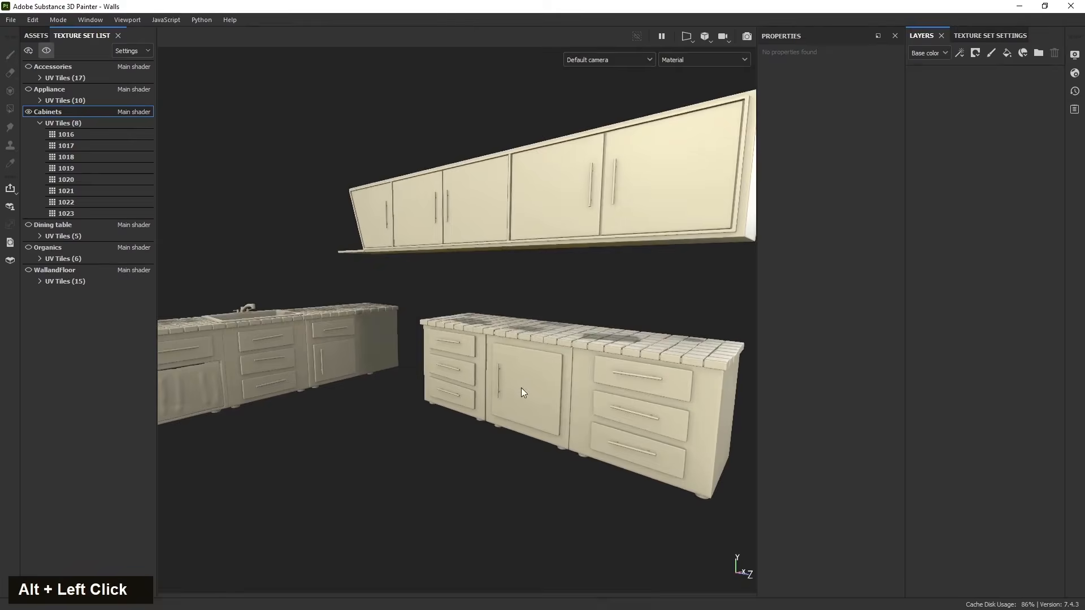
# - Add folder layers to the Cabinets layer stack and delete the extras, leaving three empty folders
pyautogui.scroll(-2, 490, 362)
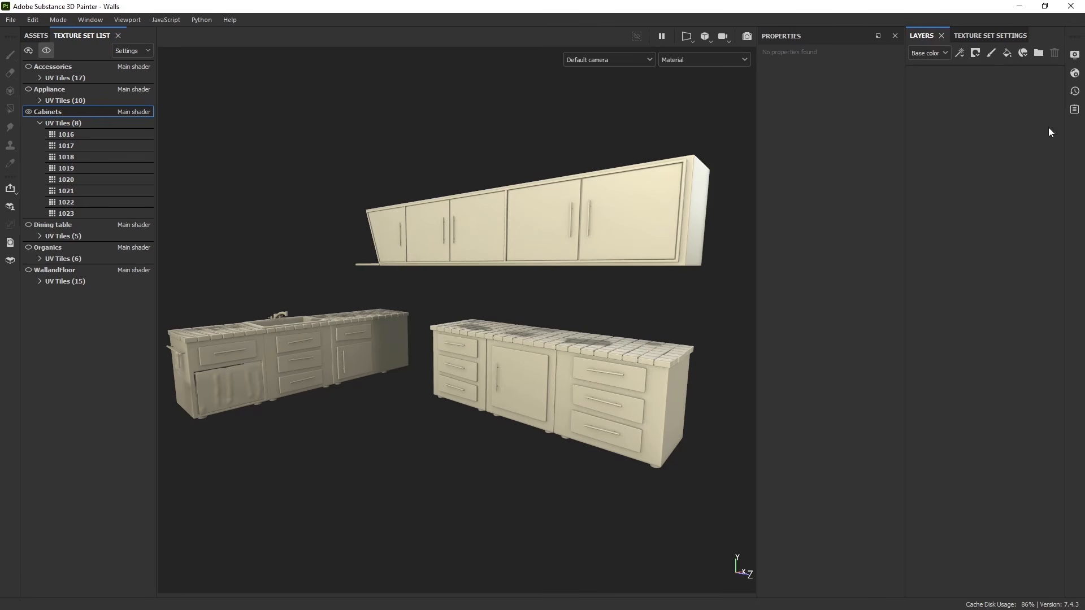
pyautogui.doubleClick(1039, 54)
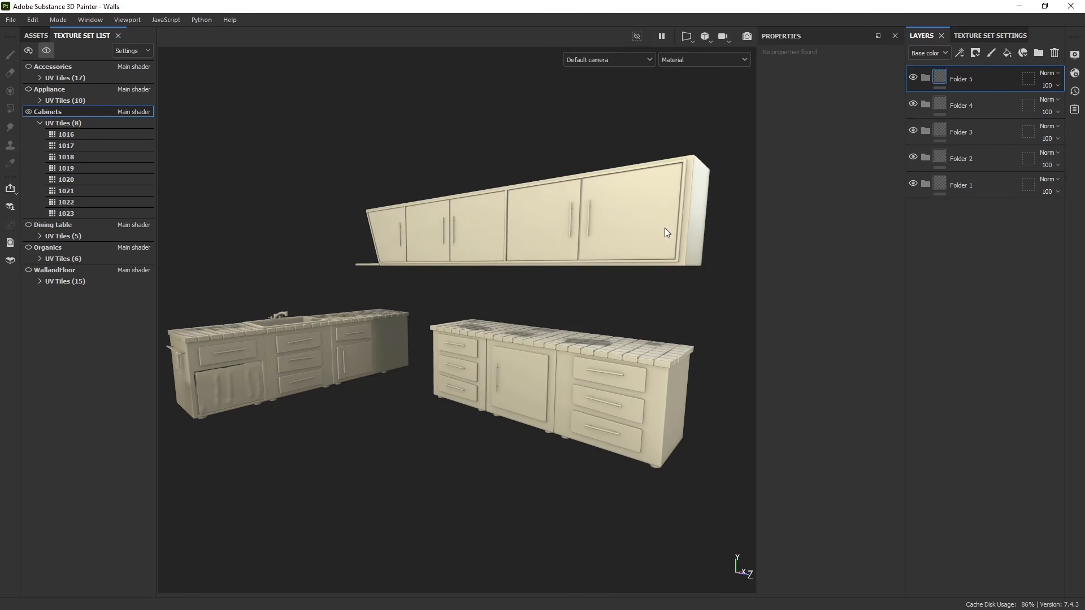
pyautogui.keyDown('alt'); pyautogui.moveTo(417, 411); pyautogui.dragTo(424, 368); pyautogui.keyUp('alt')
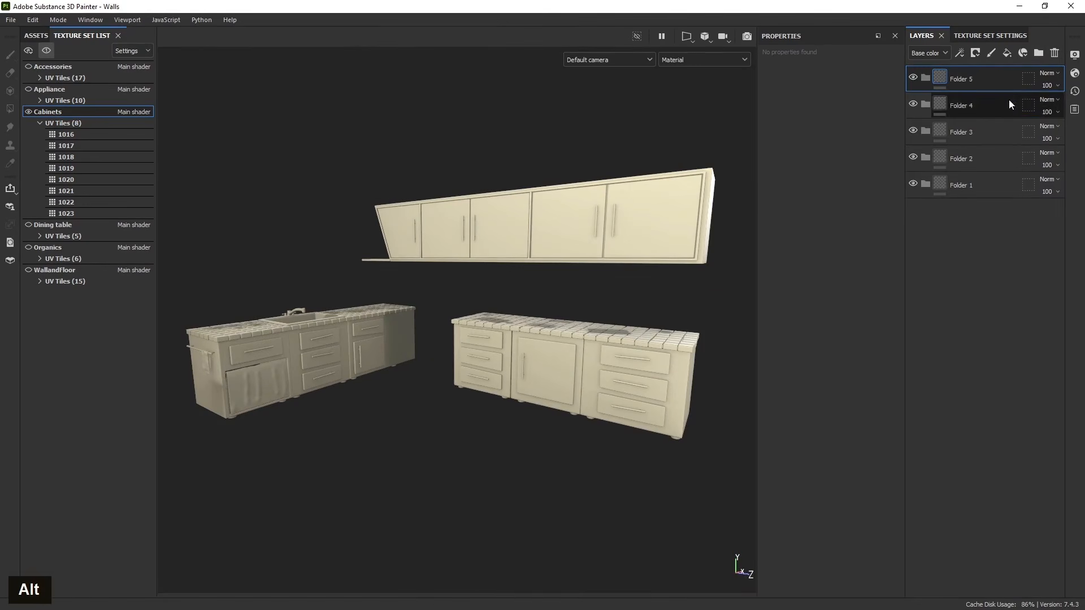
pyautogui.doubleClick(1055, 53)
# - Rename the bottom folder as Woods
pyautogui.doubleClick(970, 133)
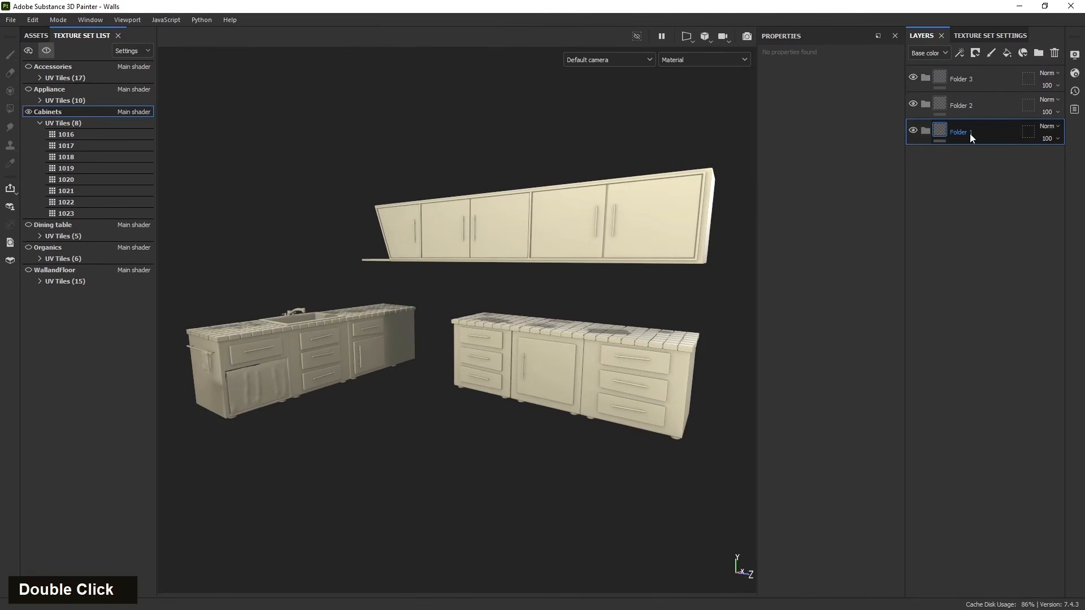
pyautogui.write('W')
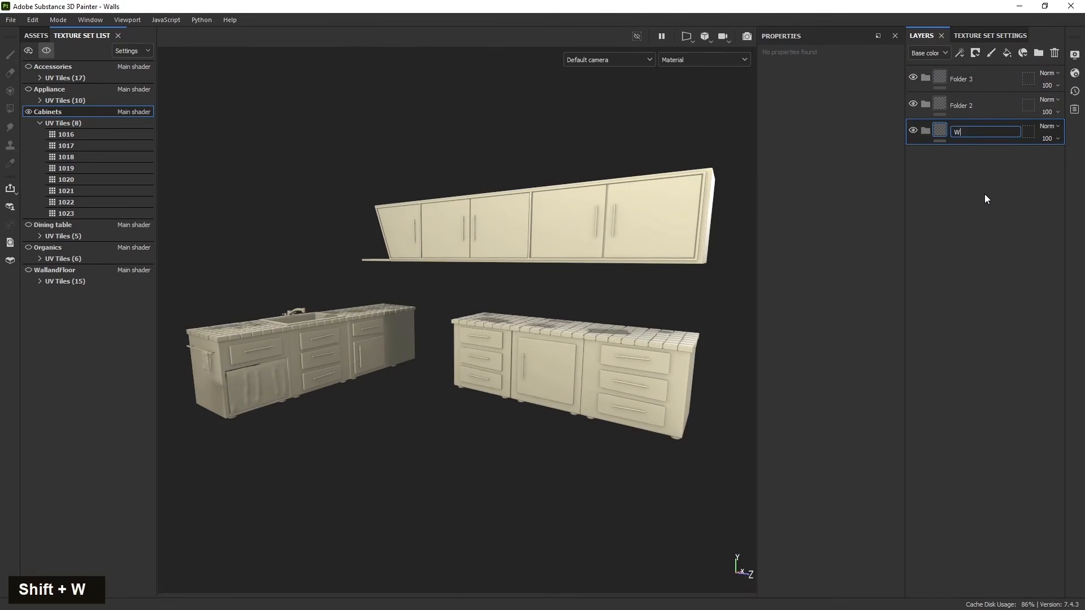
pyautogui.write('oods')
pyautogui.click(981, 214)
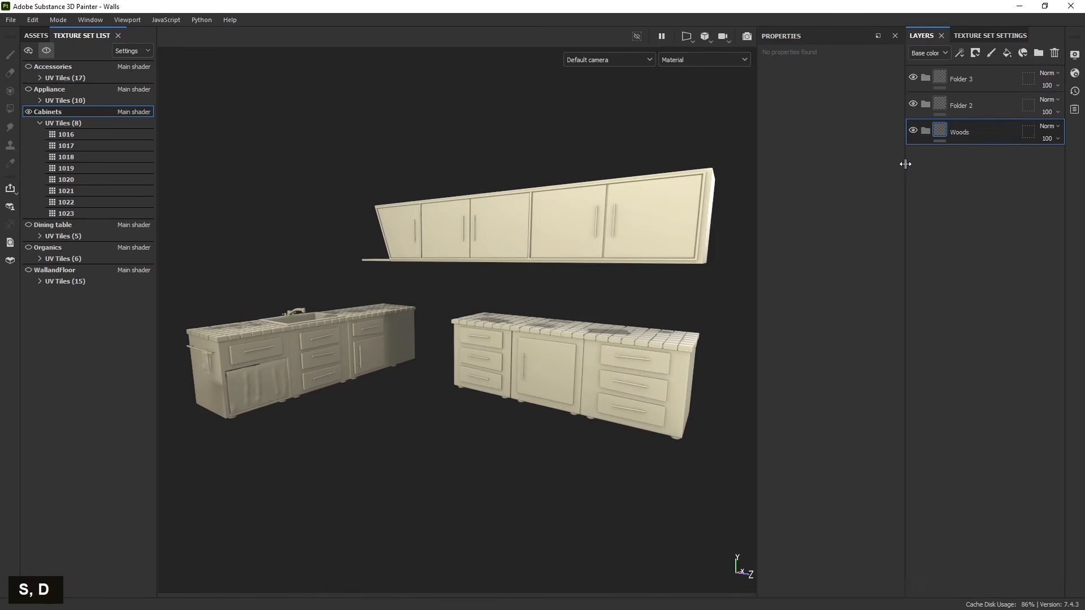
# - Rename the middle folder as Sink
pyautogui.click(982, 109)
pyautogui.doubleClick(967, 106)
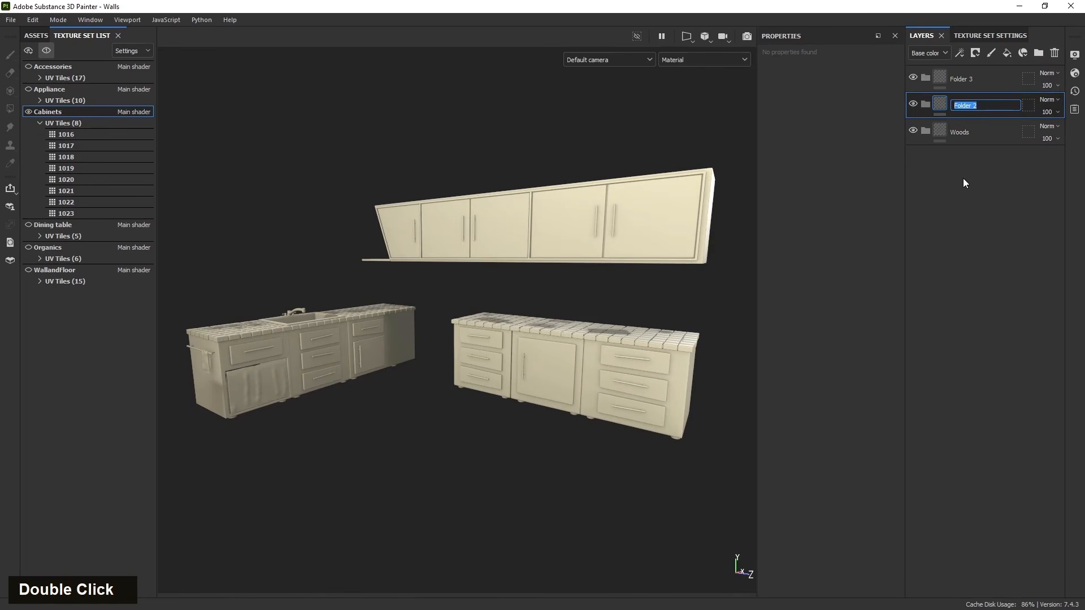
pyautogui.write('Sink')
pyautogui.click(933, 120)
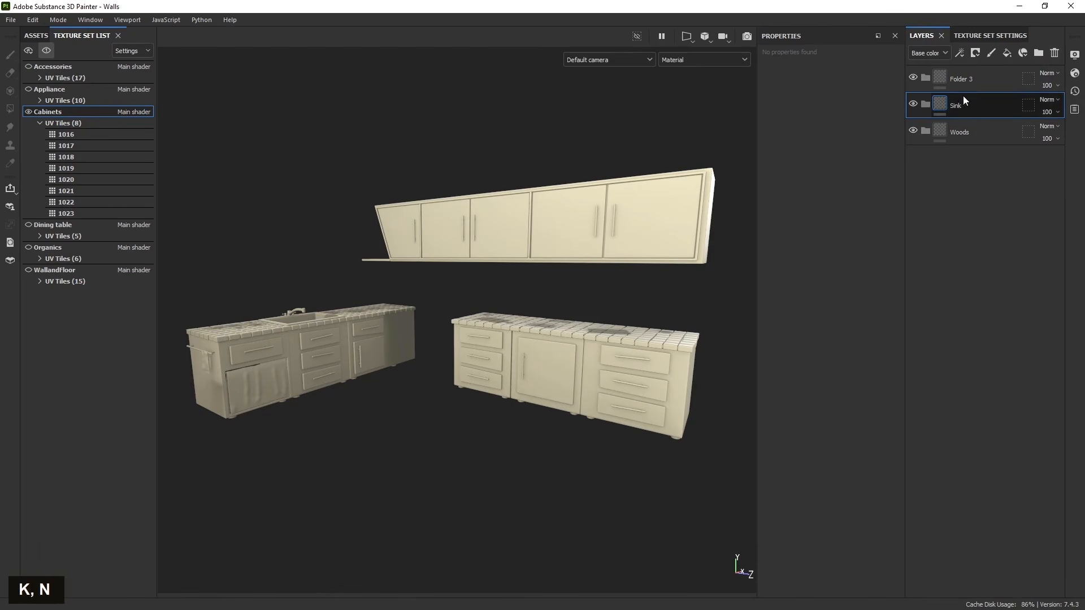
# - Rename the top folder as Metal, then add another folder above it named Fabric
pyautogui.doubleClick(962, 80)
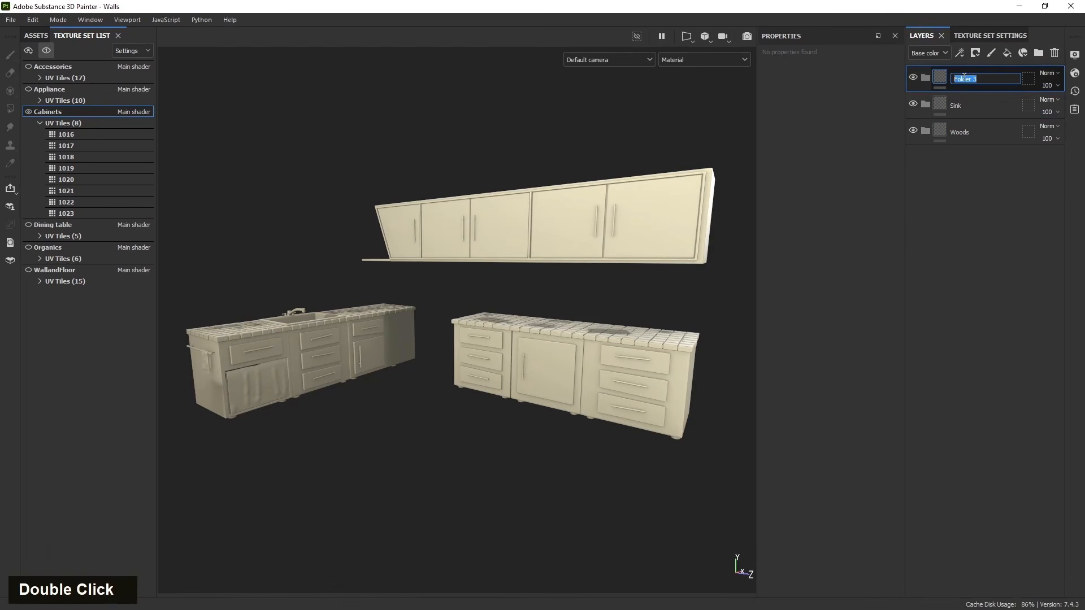
pyautogui.write('Metal')
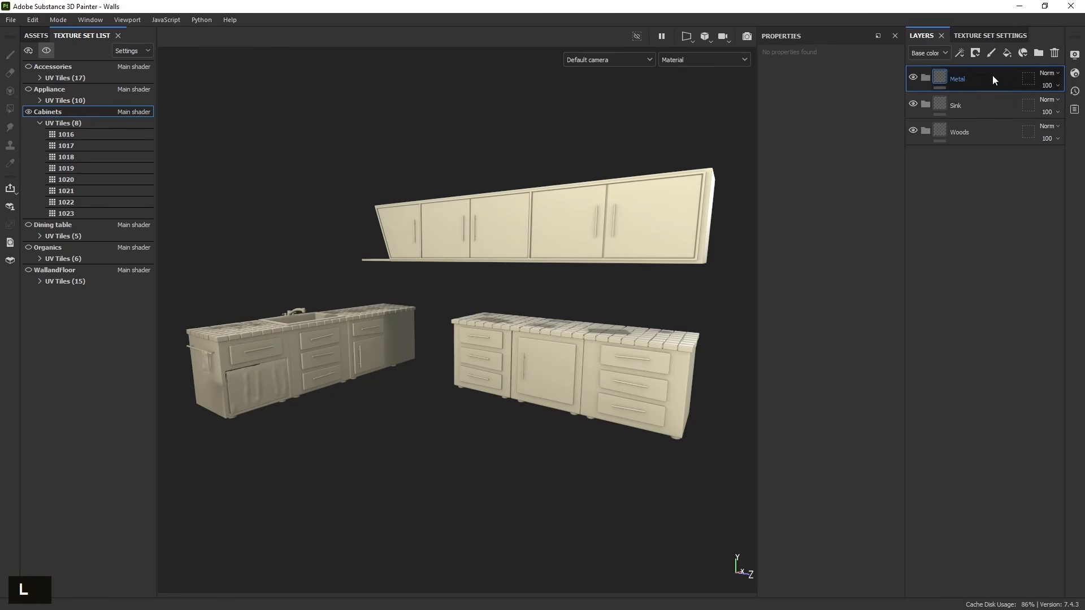
pyautogui.click(1039, 53)
pyautogui.doubleClick(962, 80)
pyautogui.write('Fa')
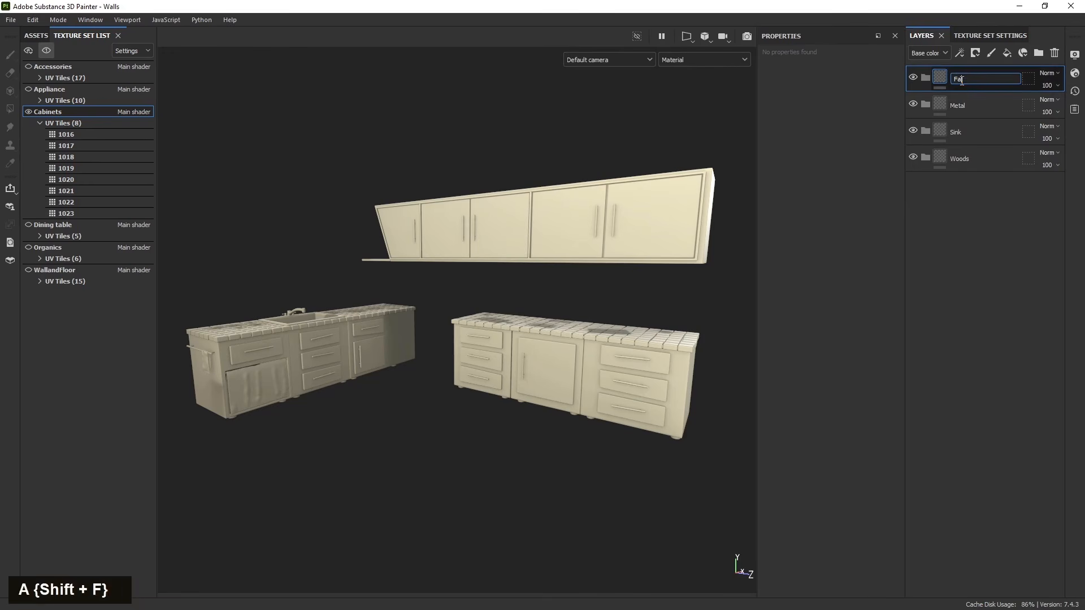
pyautogui.write('bric')
# - Color-code the folders: Woods red, Sink orange, Metal yellow and Fabric green
pyautogui.rightClick(978, 165)
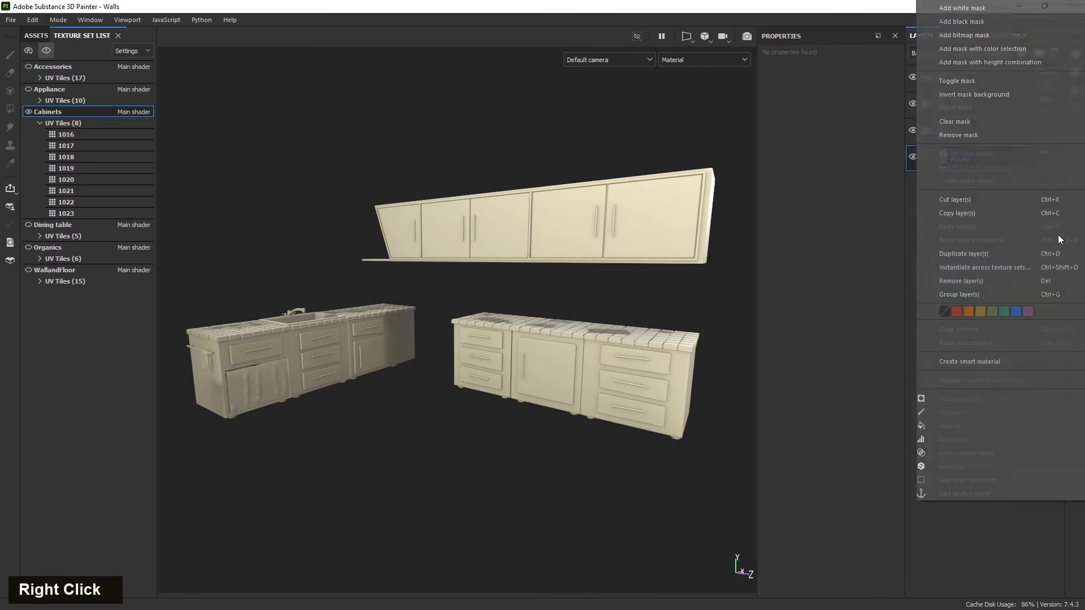
pyautogui.click(957, 311)
pyautogui.rightClick(983, 130)
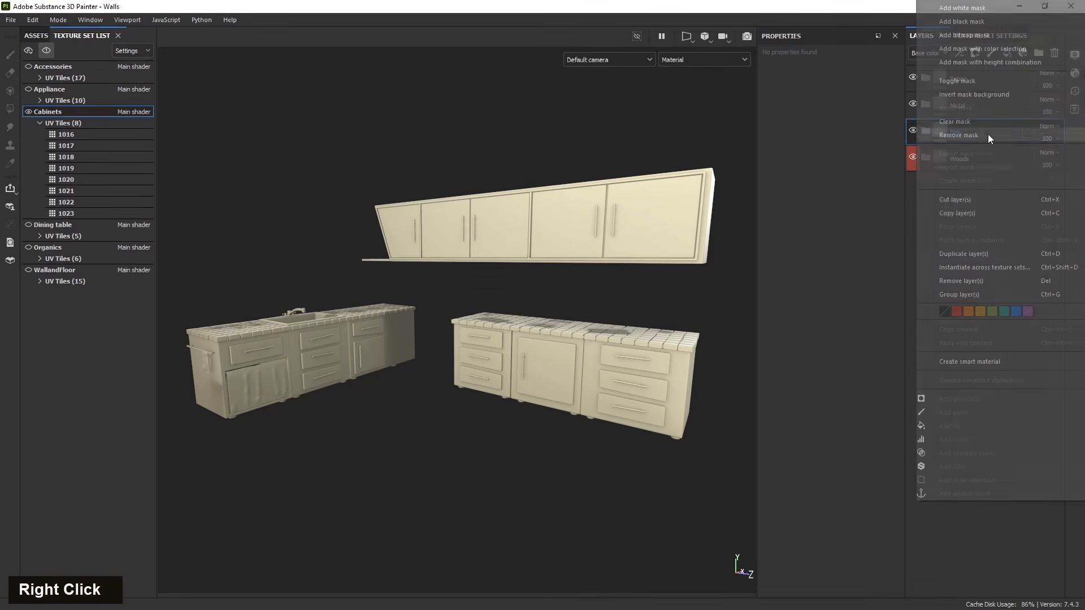
pyautogui.click(968, 312)
pyautogui.rightClick(962, 104)
pyautogui.click(980, 390)
pyautogui.rightClick(972, 80)
pyautogui.click(992, 390)
# - Give the Woods folder a UV-tile geometry mask that excludes all tiles, then includes only tiles 1016, 1017 and 1018
pyautogui.doubleClick(970, 156)
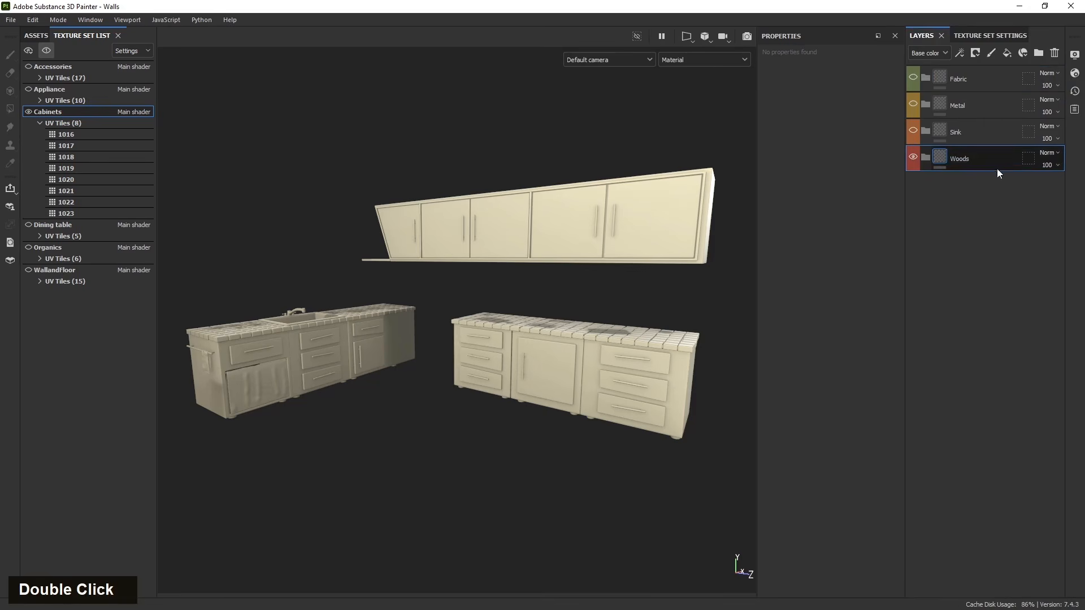
pyautogui.click(1028, 159)
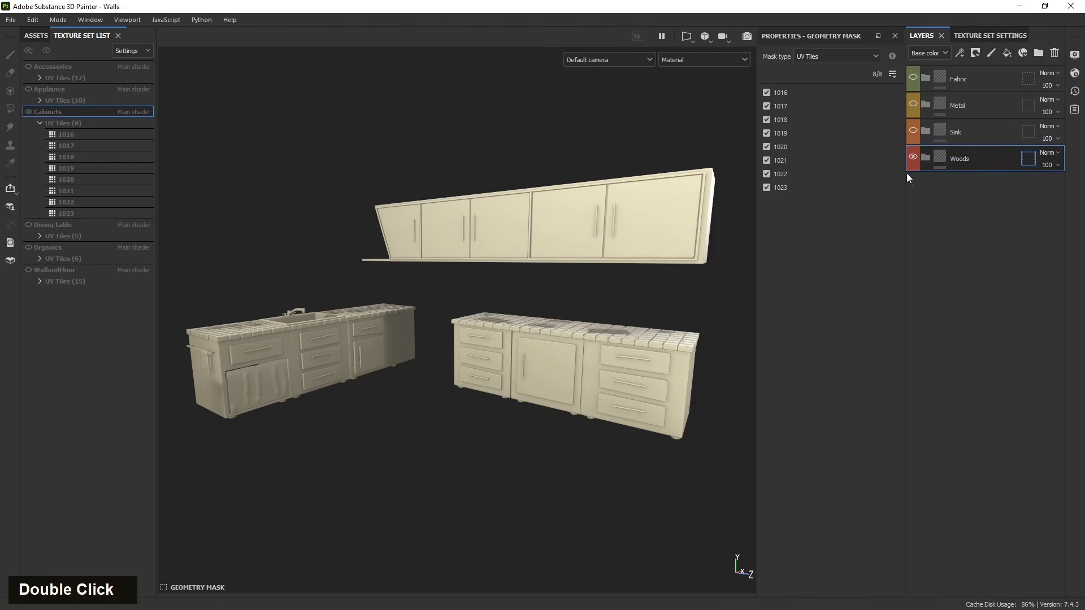
pyautogui.click(892, 74)
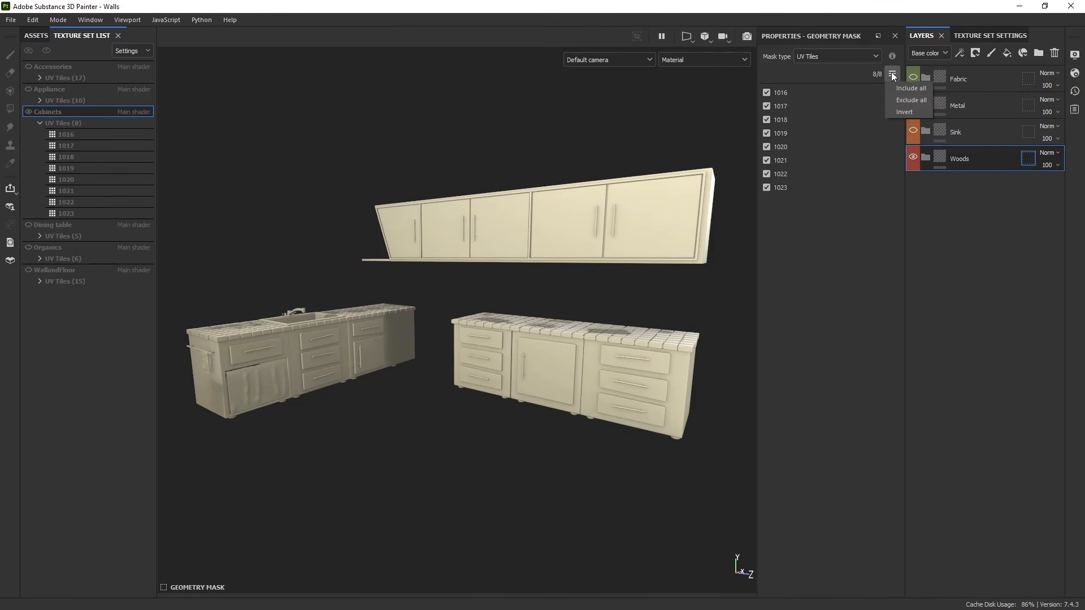
pyautogui.click(905, 100)
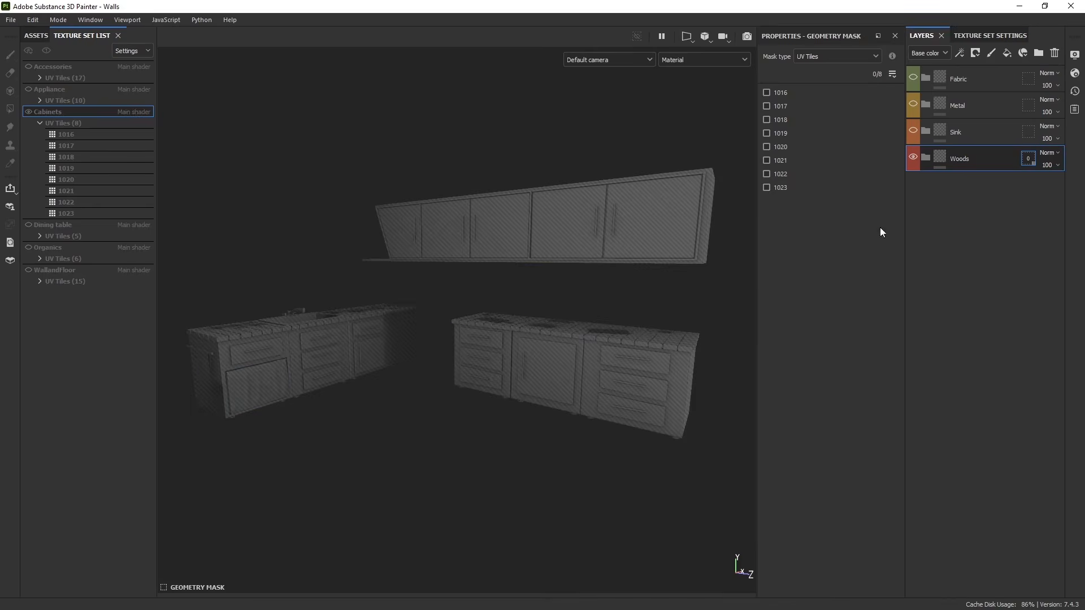
pyautogui.click(680, 384)
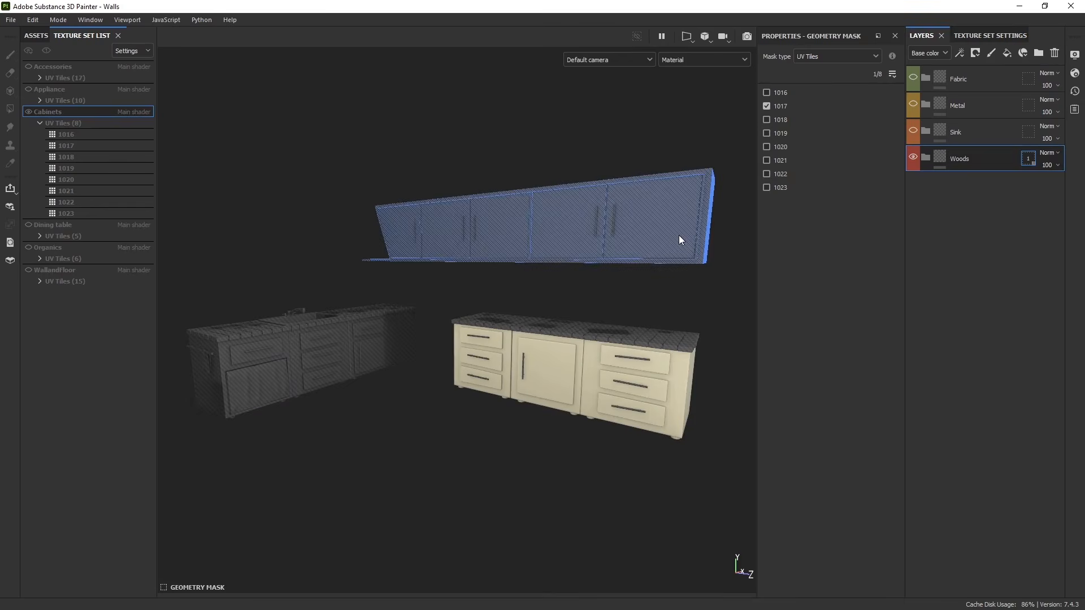
pyautogui.click(633, 239)
pyautogui.click(402, 334)
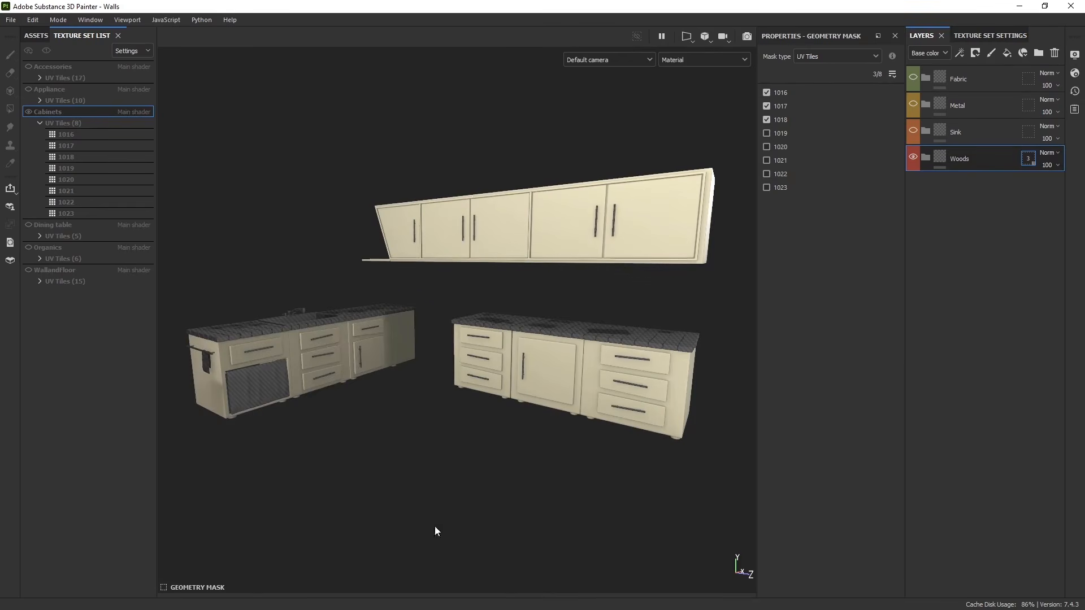
pyautogui.click(941, 160)
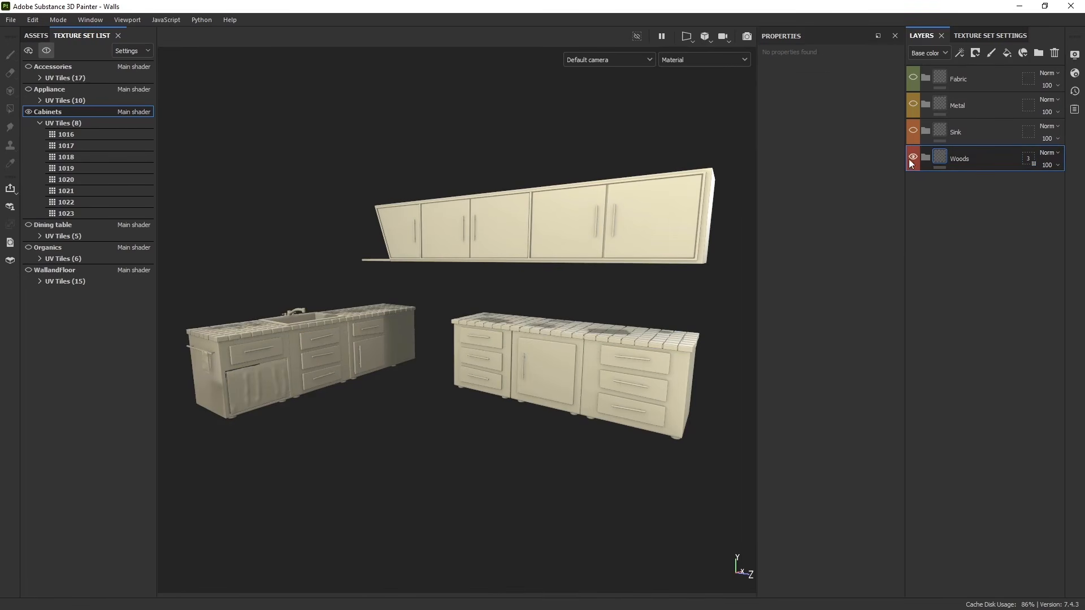
# - Give the Sink folder a geometry mask that excludes all tiles and includes only the sink's tile 1022
pyautogui.click(1028, 132)
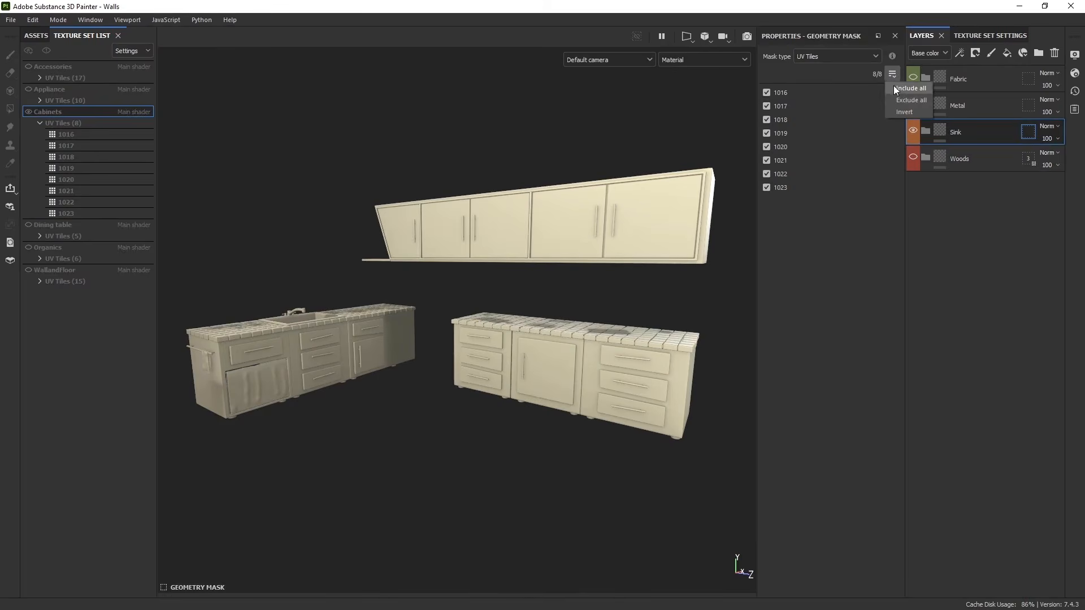
pyautogui.click(910, 100)
pyautogui.scroll(5, 271, 345)
pyautogui.keyDown('alt'); pyautogui.moveTo(271, 345); pyautogui.dragTo(339, 339); pyautogui.keyUp('alt')
pyautogui.scroll(5, 341, 337)
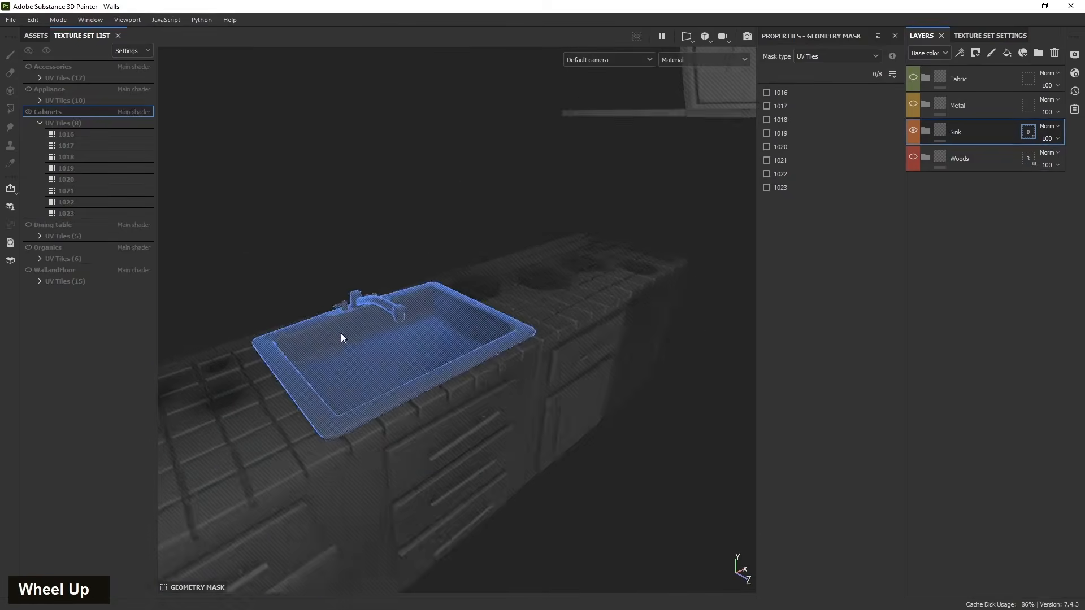
pyautogui.scroll(2, 341, 337)
pyautogui.click(345, 375)
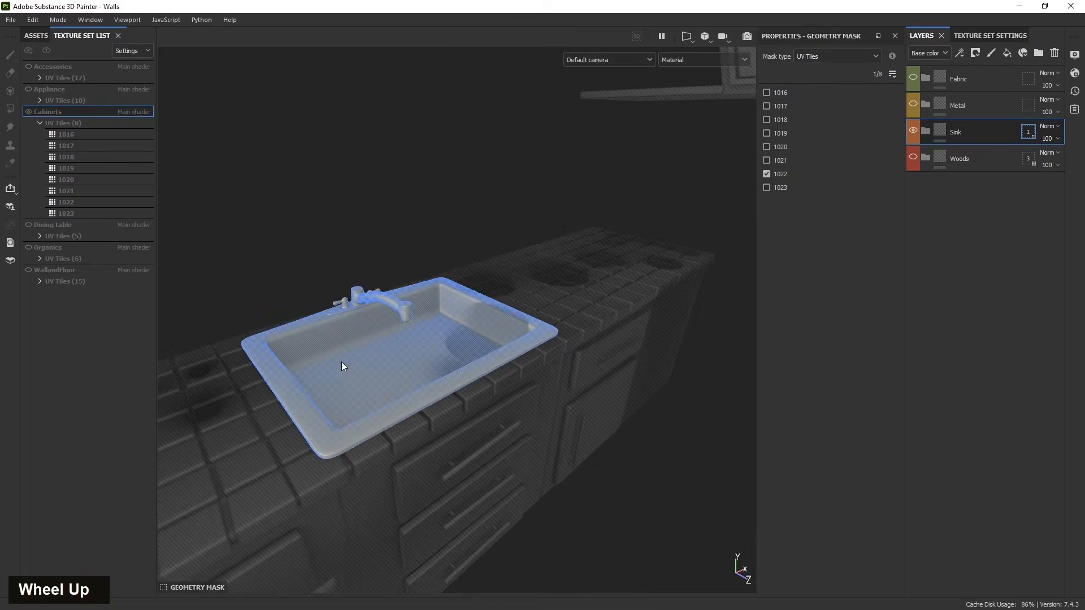
pyautogui.click(941, 132)
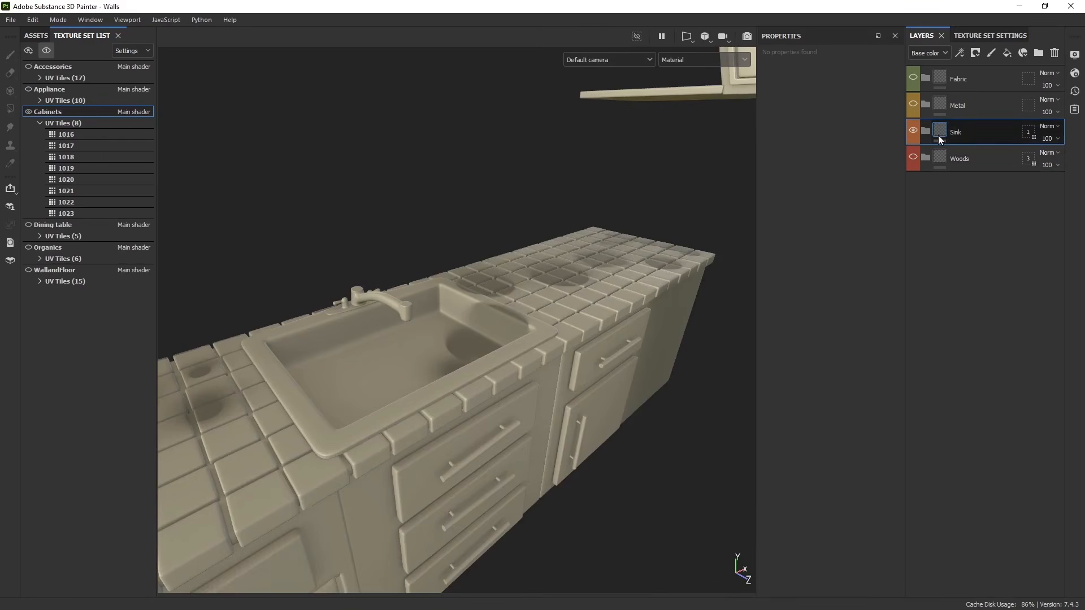
# - Give the Metal folder a geometry mask that excludes all tiles and includes only the handles' tile 1023
pyautogui.click(968, 106)
pyautogui.keyDown('alt'); pyautogui.moveTo(430, 407); pyautogui.dragTo(491, 501); pyautogui.keyUp('alt')
pyautogui.scroll(-3, 752, 355)
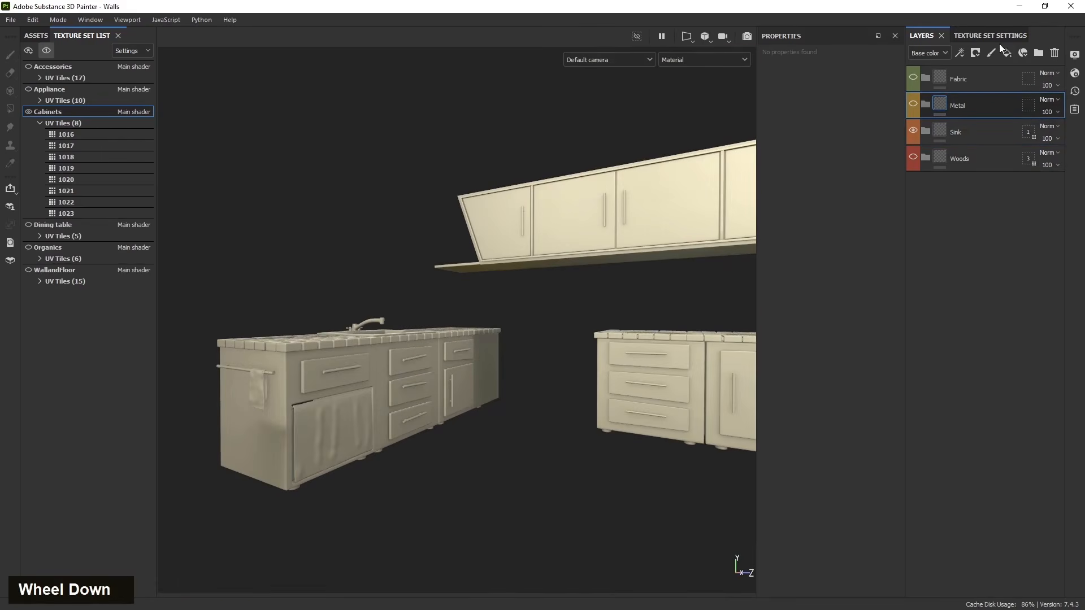
pyautogui.click(975, 53)
pyautogui.click(963, 232)
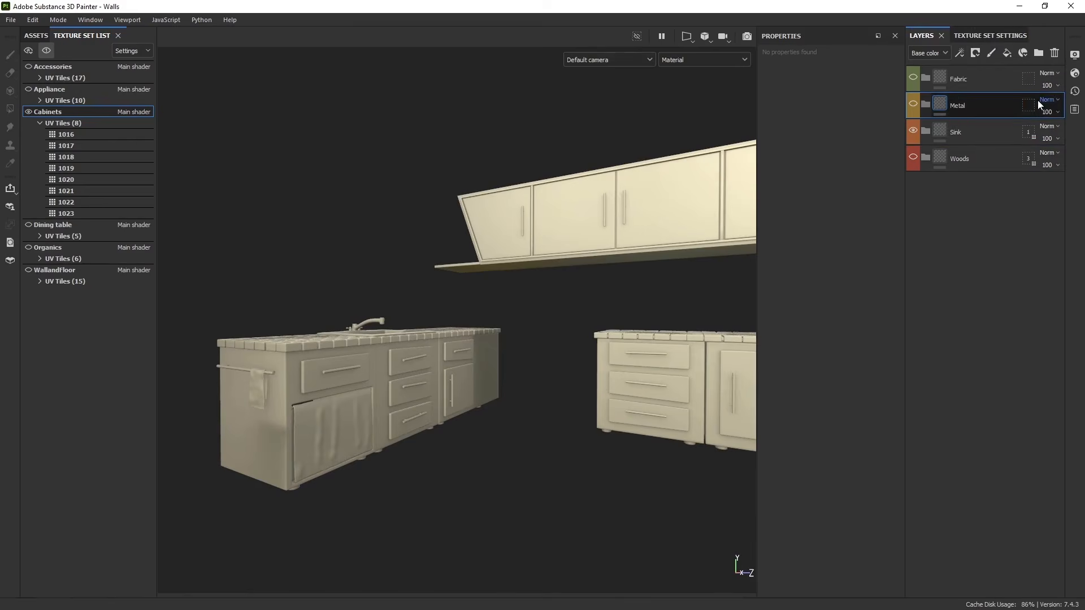
pyautogui.click(1030, 105)
pyautogui.doubleClick(891, 78)
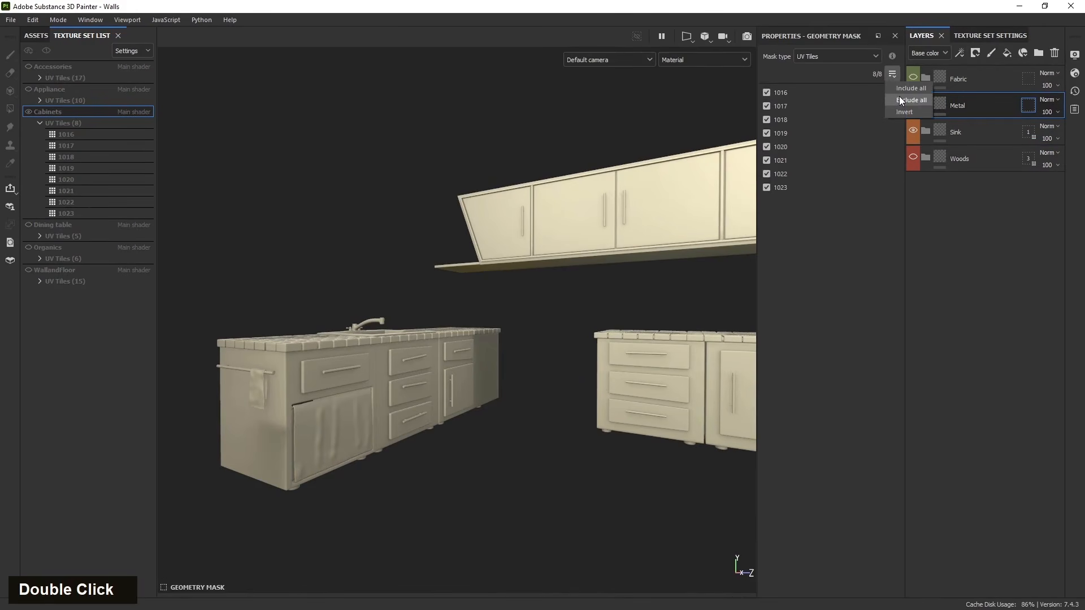
pyautogui.click(903, 100)
pyautogui.click(523, 223)
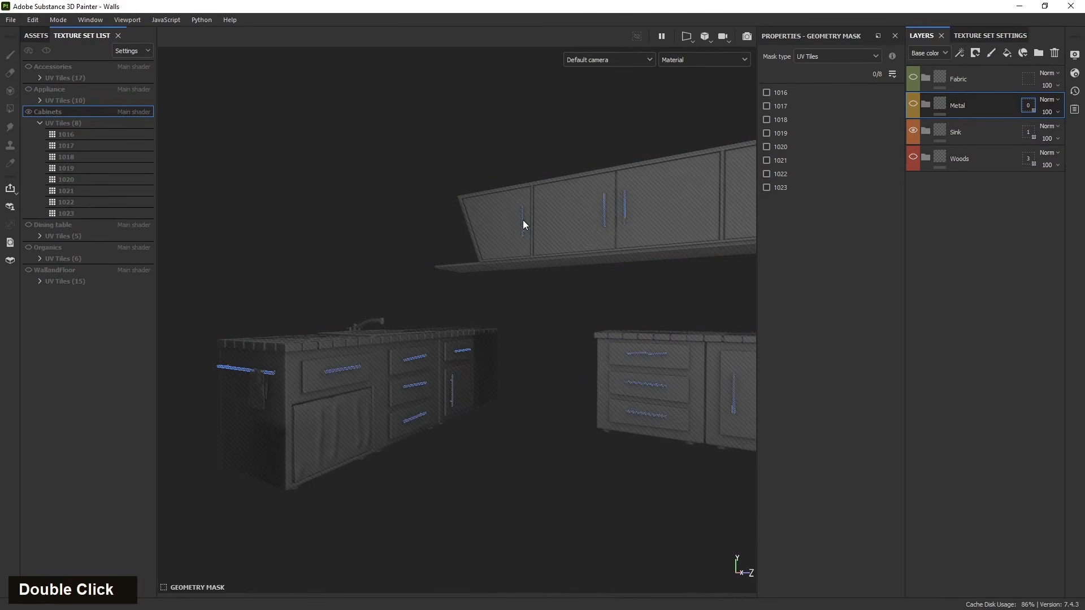
pyautogui.keyDown('alt'); pyautogui.moveTo(557, 492); pyautogui.dragTo(463, 475, button='middle'); pyautogui.keyUp('alt')
pyautogui.keyDown('alt'); pyautogui.moveTo(462, 475); pyautogui.dragTo(503, 509); pyautogui.keyUp('alt')
pyautogui.keyDown('alt'); pyautogui.moveTo(503, 509); pyautogui.dragTo(435, 467, button='middle'); pyautogui.keyUp('alt')
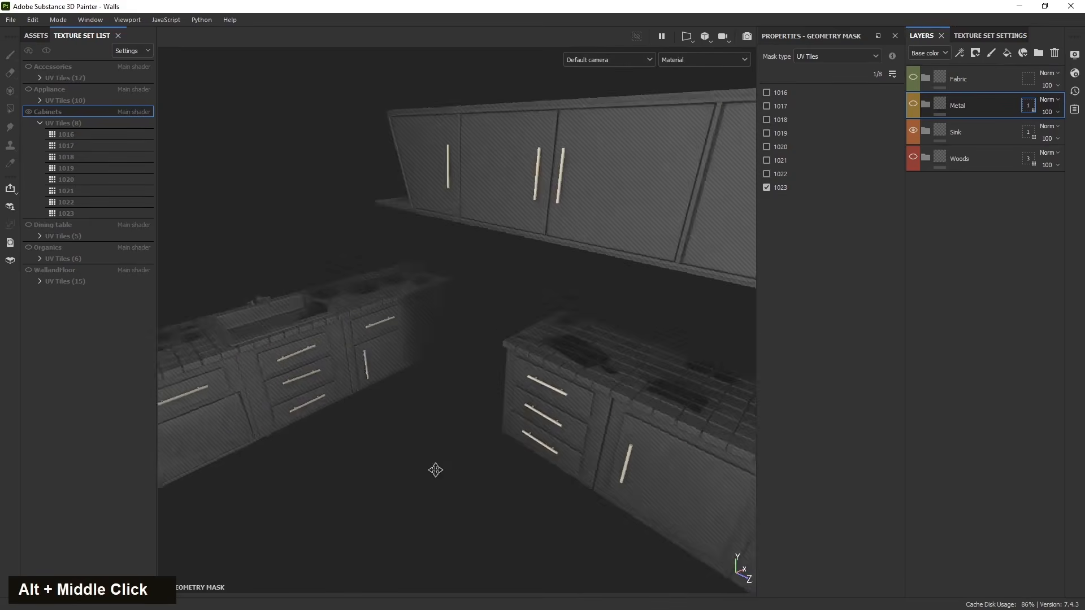
pyautogui.keyDown('alt'); pyautogui.moveTo(436, 468); pyautogui.dragTo(554, 380); pyautogui.keyUp('alt')
pyautogui.click(909, 107)
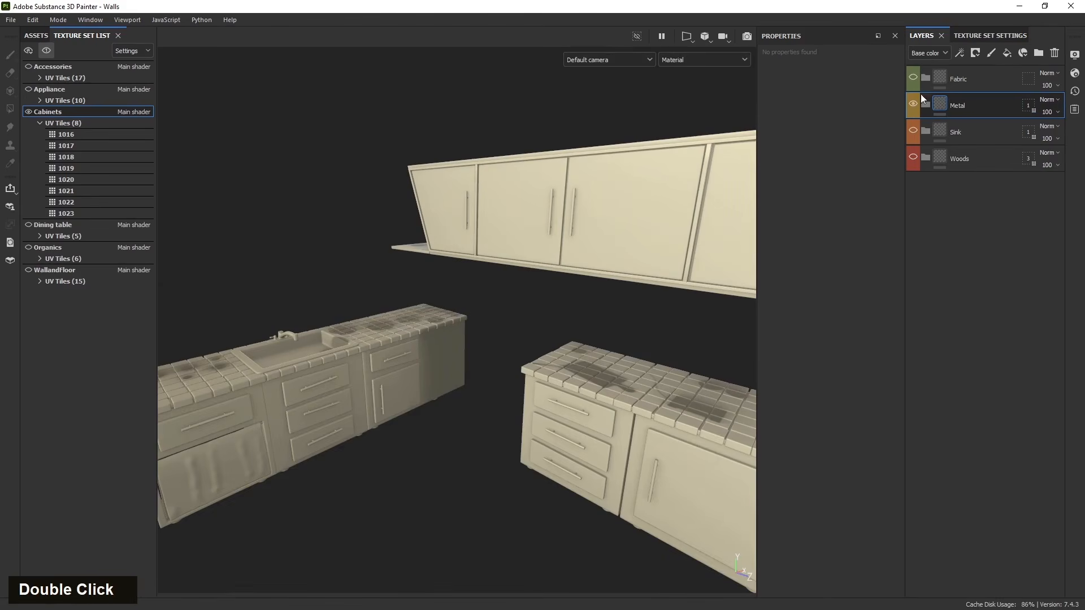
# - Give the Fabric folder a geometry mask that excludes all tiles and includes only the fabric curtain's tile, picked in the viewport
pyautogui.click(972, 80)
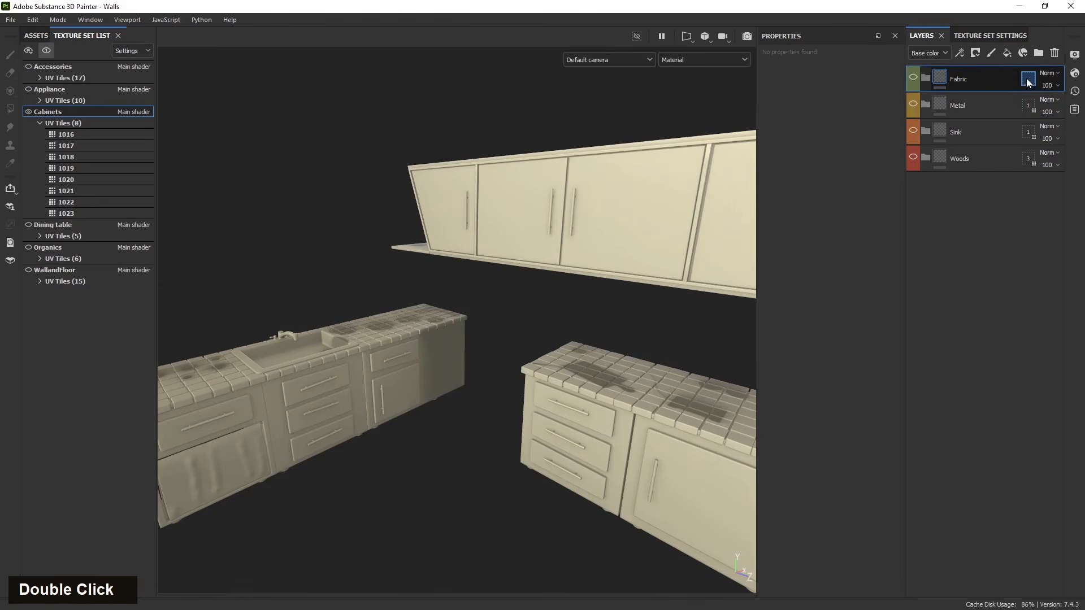
pyautogui.click(1028, 81)
pyautogui.click(899, 100)
pyautogui.keyDown('alt'); pyautogui.middleClick(491, 432); pyautogui.keyUp('alt')
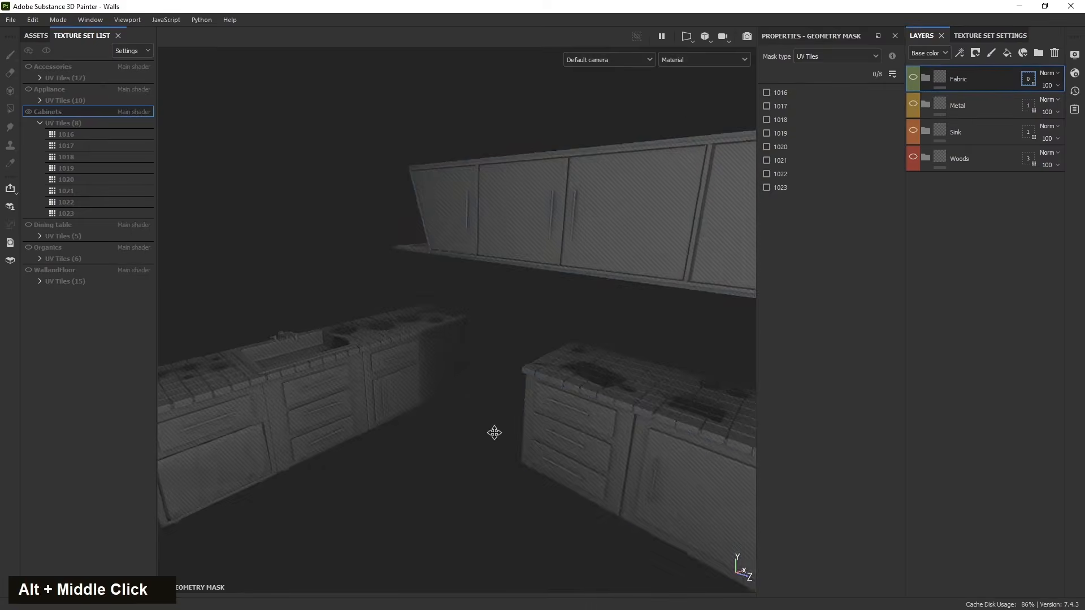
pyautogui.click(472, 310)
pyautogui.click(938, 81)
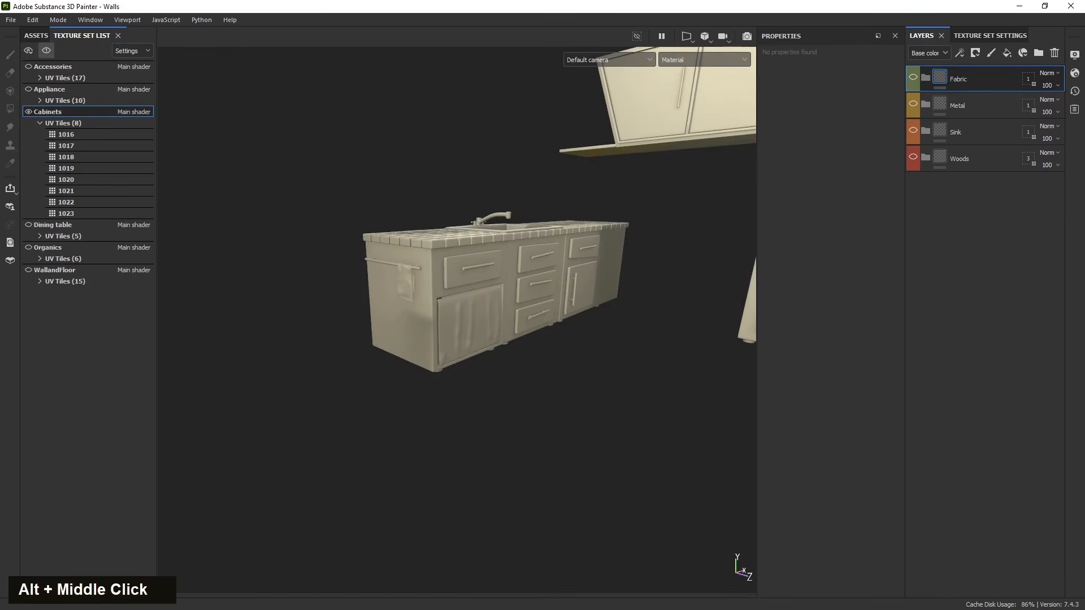
# - Orbit around the cabinets to review the masked folders and select the Woods folder
pyautogui.keyDown('alt'); pyautogui.moveTo(639, 353); pyautogui.dragTo(378, 408, button='middle'); pyautogui.keyUp('alt')
pyautogui.keyDown('alt'); pyautogui.moveTo(377, 408); pyautogui.dragTo(506, 444); pyautogui.keyUp('alt')
pyautogui.keyDown('alt'); pyautogui.moveTo(506, 444); pyautogui.dragTo(407, 453, button='middle'); pyautogui.keyUp('alt')
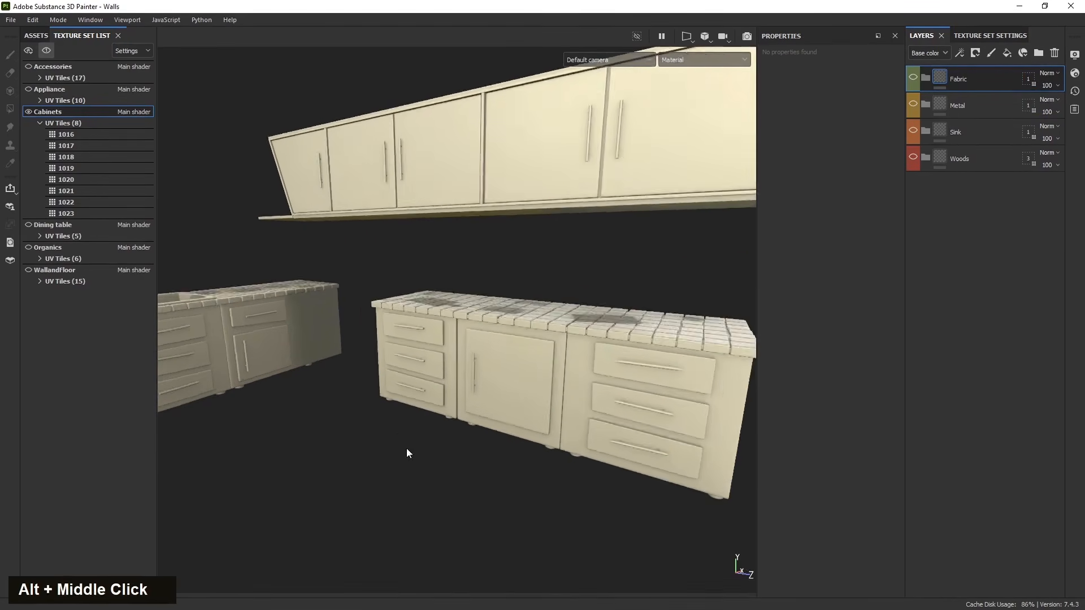
pyautogui.keyDown('alt'); pyautogui.moveTo(407, 452); pyautogui.dragTo(424, 451); pyautogui.keyUp('alt')
pyautogui.click(960, 158)
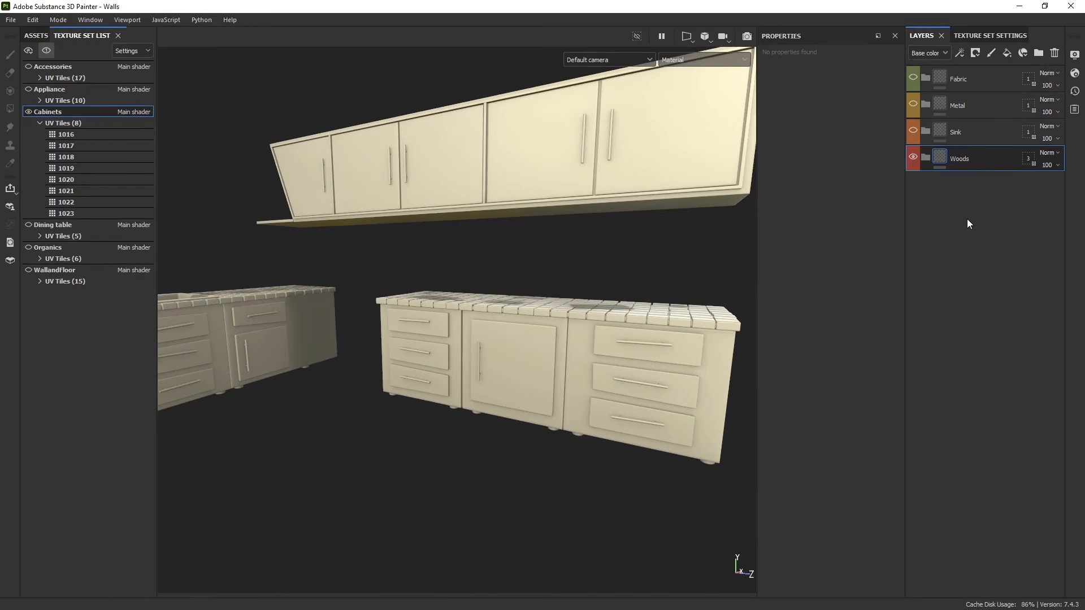
# - Add a fill layer inside the Woods folder of the Cabinets texture set
pyautogui.scroll(3, 566, 371)
pyautogui.keyDown('alt'); pyautogui.moveTo(566, 371); pyautogui.dragTo(524, 368); pyautogui.keyUp('alt')
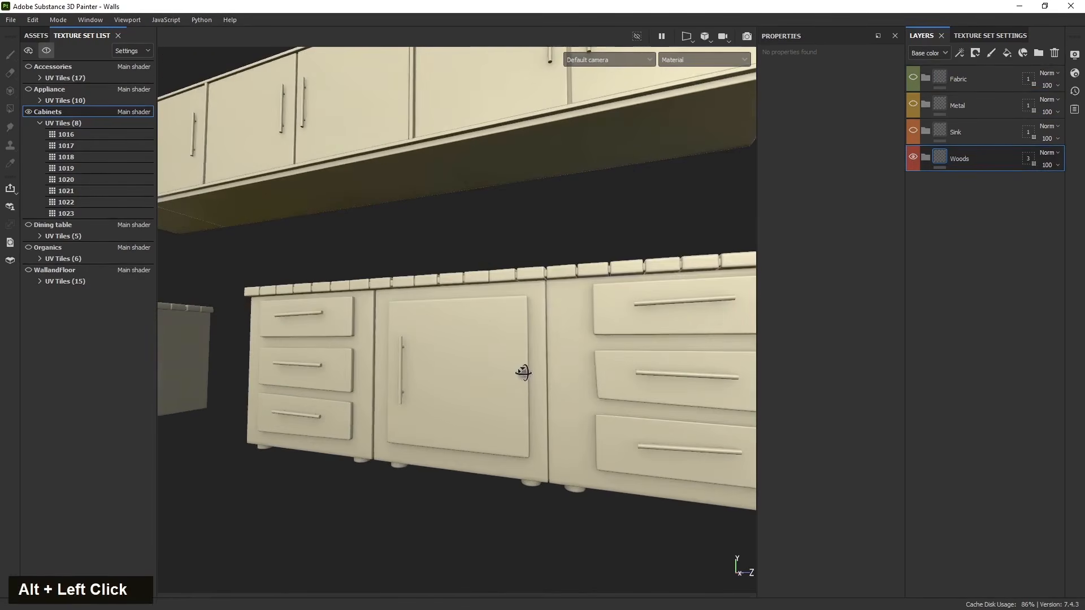
pyautogui.keyDown('alt'); pyautogui.moveTo(524, 368); pyautogui.dragTo(470, 366, button='middle'); pyautogui.keyUp('alt')
pyautogui.keyDown('alt'); pyautogui.moveTo(469, 365); pyautogui.dragTo(520, 385); pyautogui.keyUp('alt')
pyautogui.scroll(2, 508, 383)
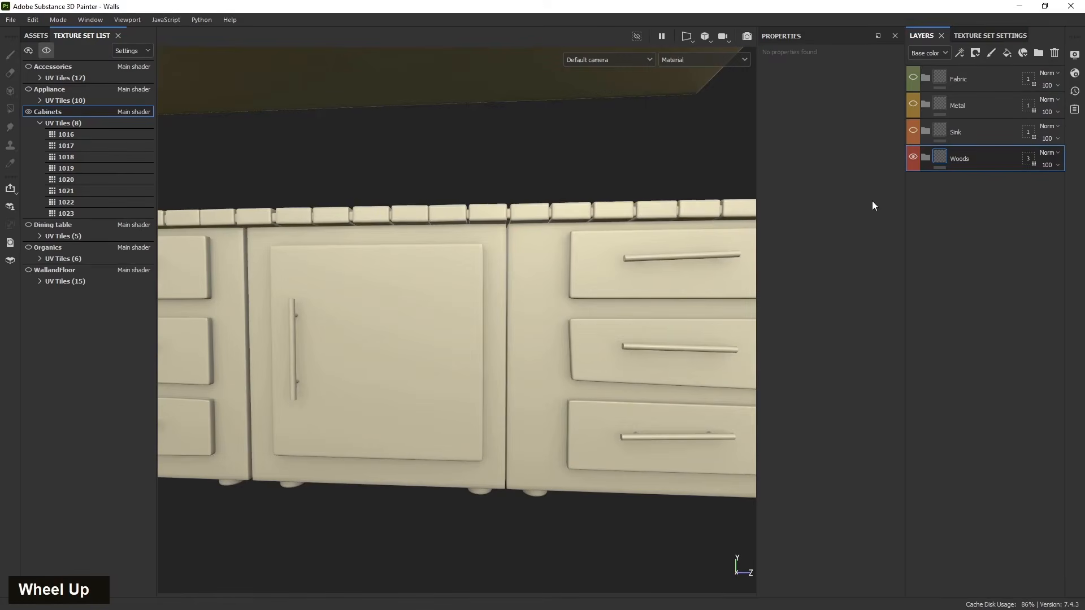
pyautogui.scroll(-2, 629, 287)
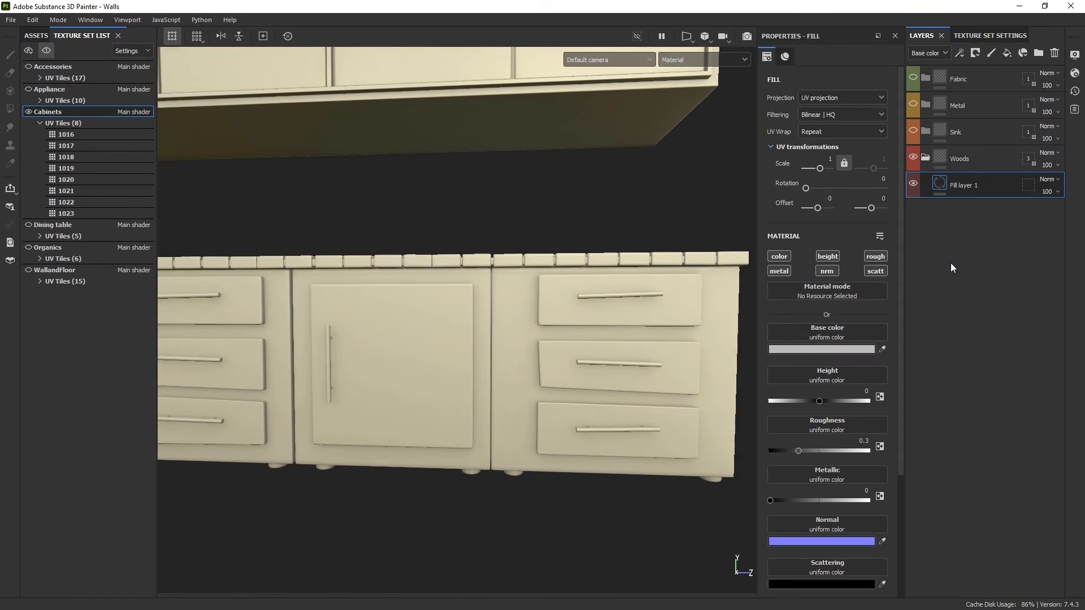
# - Apply the Fabric Diagonal texture to the fill layer's base color and set its UV scale to 22.48
pyautogui.moveTo(758, 334); pyautogui.dragTo(739, 335)
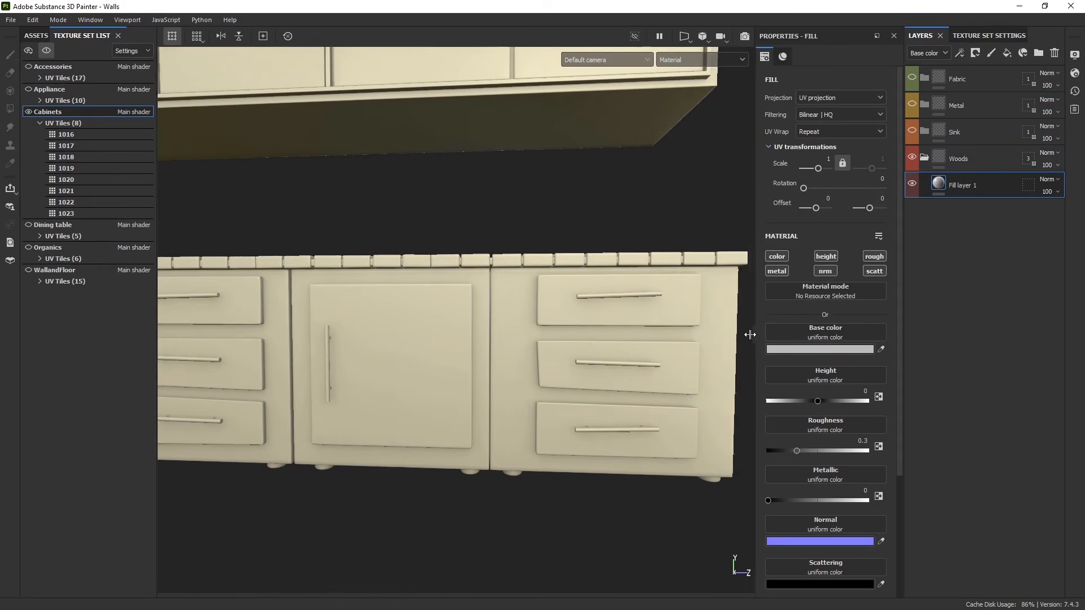
pyautogui.click(35, 36)
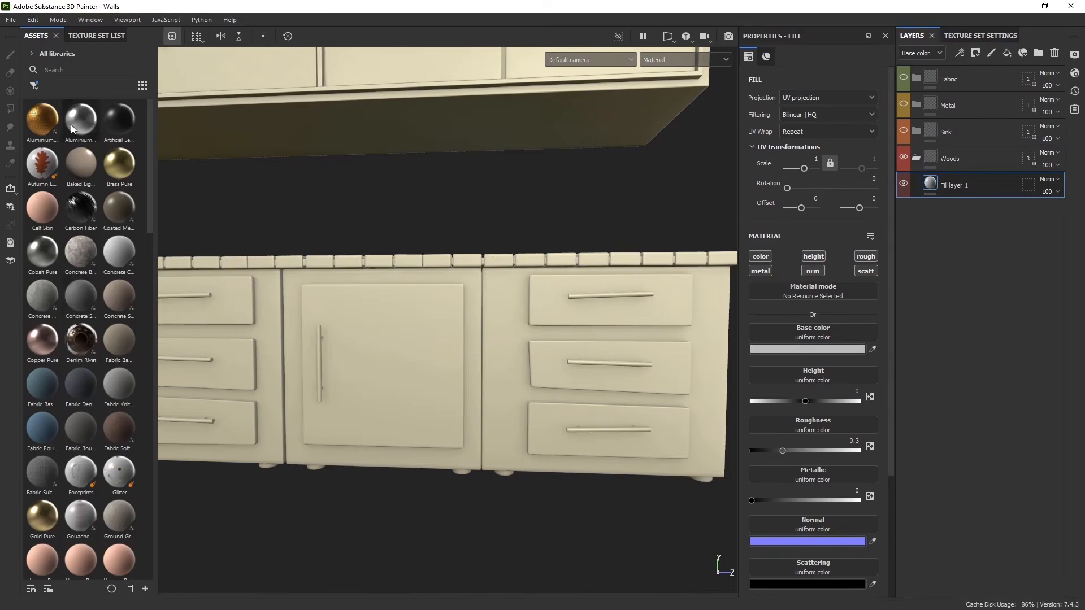
pyautogui.moveTo(156, 119); pyautogui.dragTo(192, 119)
pyautogui.doubleClick(136, 86)
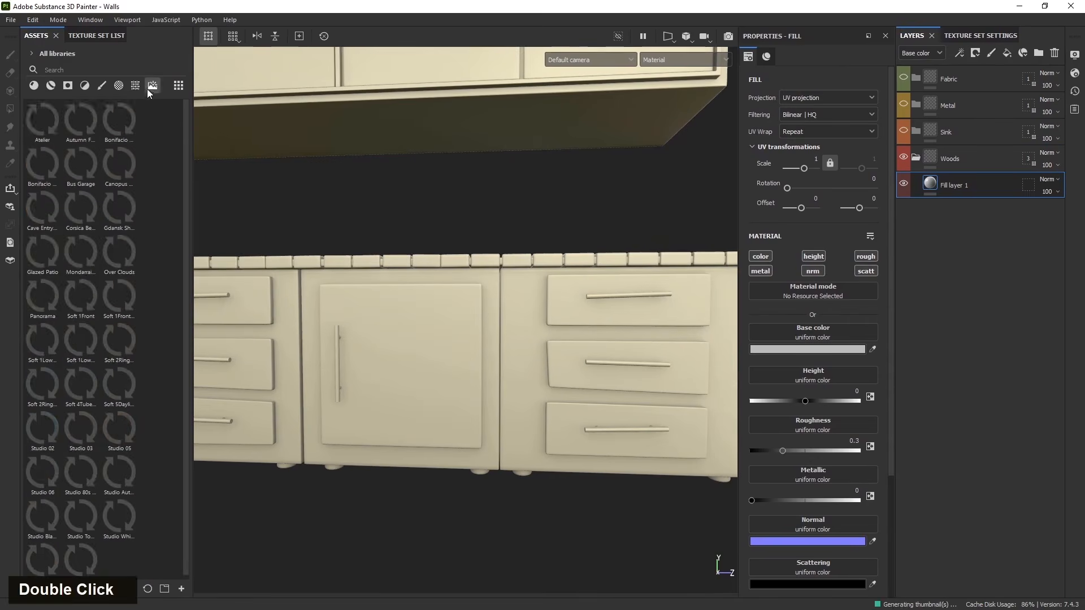
pyautogui.scroll(-5, 117, 281)
pyautogui.scroll(-5, 107, 351)
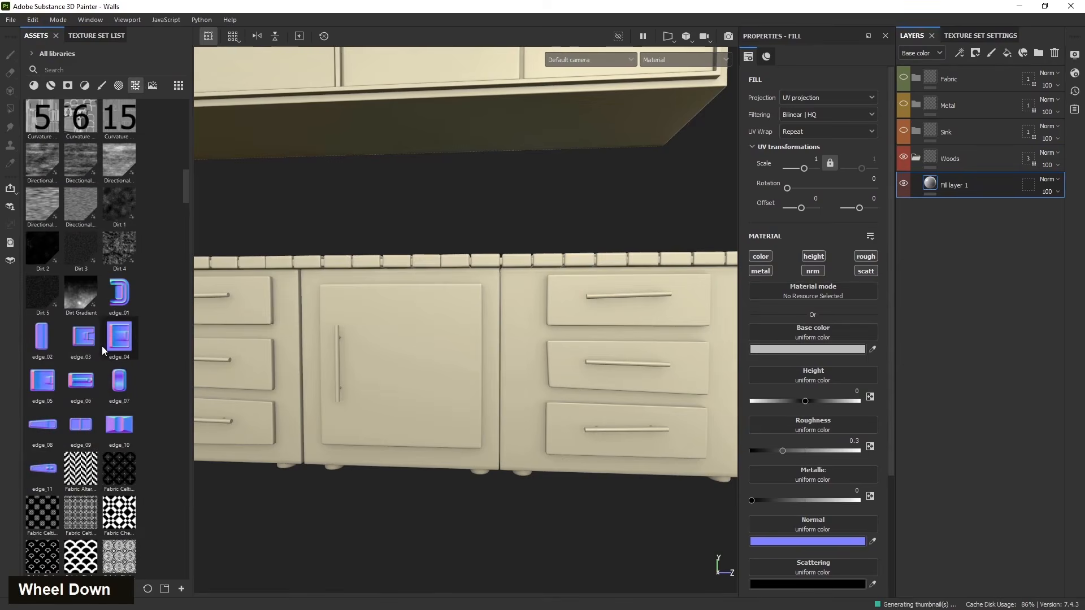
pyautogui.scroll(-10, 112, 460)
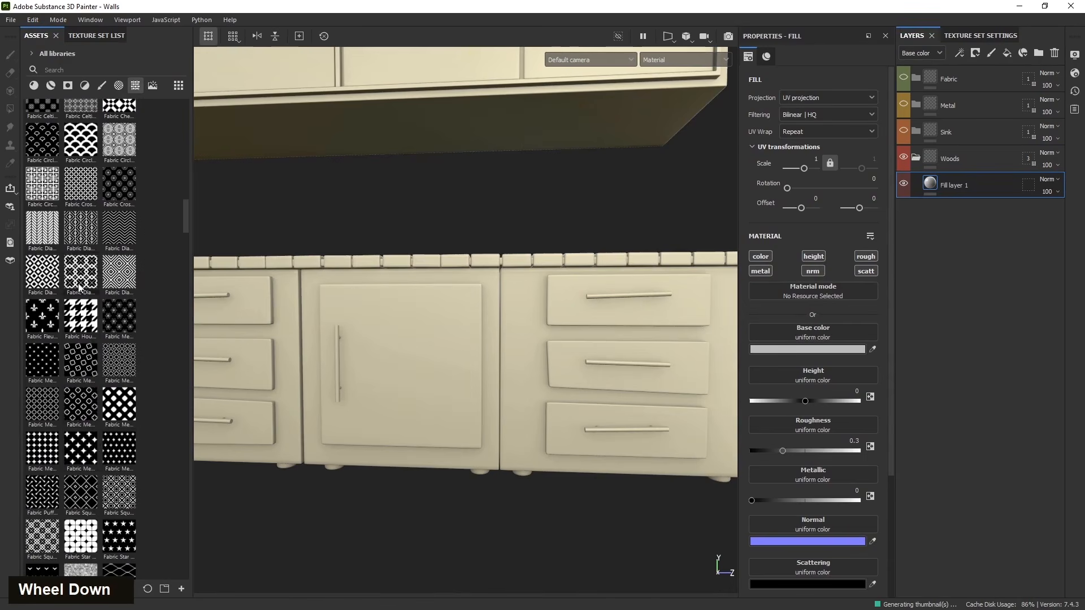
pyautogui.moveTo(45, 232); pyautogui.dragTo(777, 333)
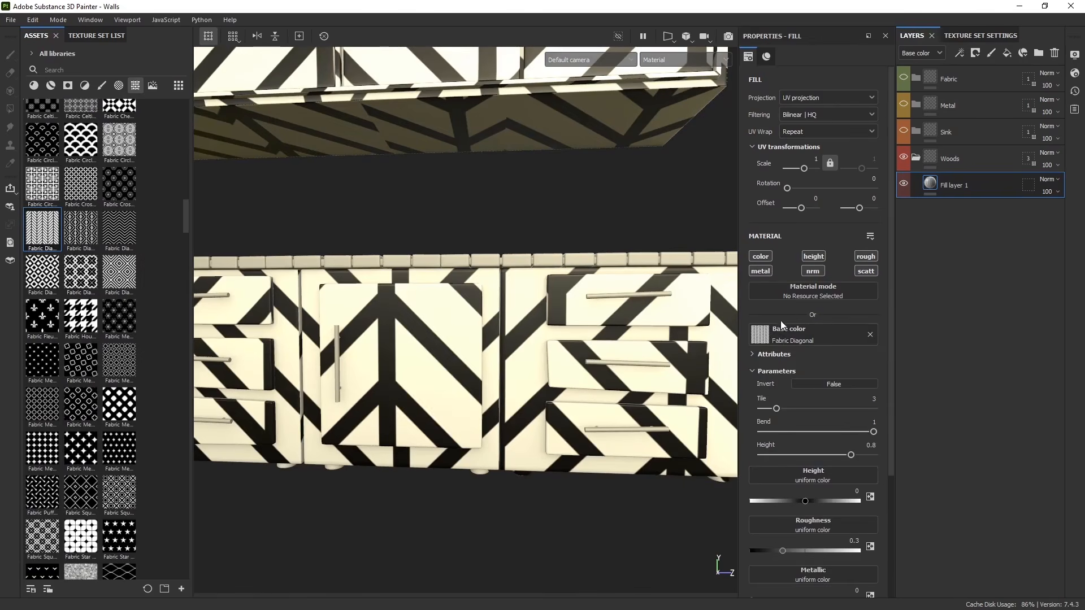
pyautogui.moveTo(803, 169); pyautogui.dragTo(810, 169)
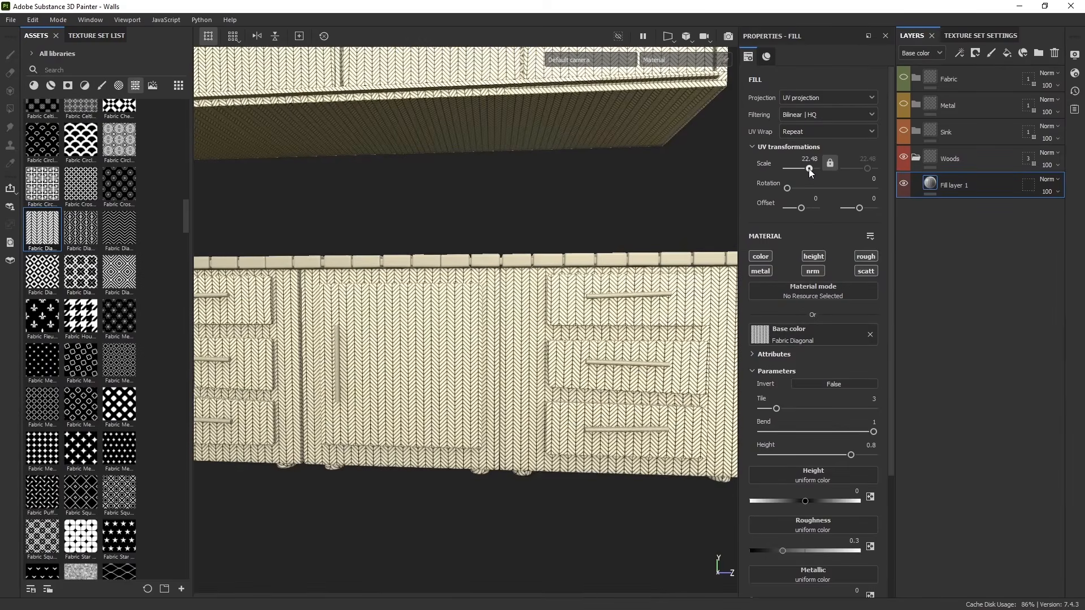
# - Orbit around the upper and lower cabinets to inspect how the applied pattern tiles
pyautogui.keyDown('alt'); pyautogui.moveTo(564, 351); pyautogui.dragTo(559, 451, button='middle'); pyautogui.keyUp('alt')
pyautogui.keyDown('alt'); pyautogui.moveTo(560, 450); pyautogui.dragTo(492, 347); pyautogui.keyUp('alt')
pyautogui.keyDown('alt'); pyautogui.moveTo(491, 346); pyautogui.dragTo(485, 436, button='middle'); pyautogui.keyUp('alt')
pyautogui.scroll(3, 484, 436)
pyautogui.keyDown('alt'); pyautogui.moveTo(484, 436); pyautogui.dragTo(411, 349); pyautogui.keyUp('alt')
pyautogui.keyDown('alt'); pyautogui.moveTo(474, 487); pyautogui.dragTo(593, 435, button='middle'); pyautogui.keyUp('alt')
pyautogui.keyDown('alt'); pyautogui.moveTo(594, 435); pyautogui.dragTo(418, 404); pyautogui.keyUp('alt')
pyautogui.keyDown('alt'); pyautogui.scroll(-2, 418, 404); pyautogui.keyUp('alt')
pyautogui.keyDown('alt'); pyautogui.moveTo(418, 404); pyautogui.dragTo(415, 390, button='middle'); pyautogui.keyUp('alt')
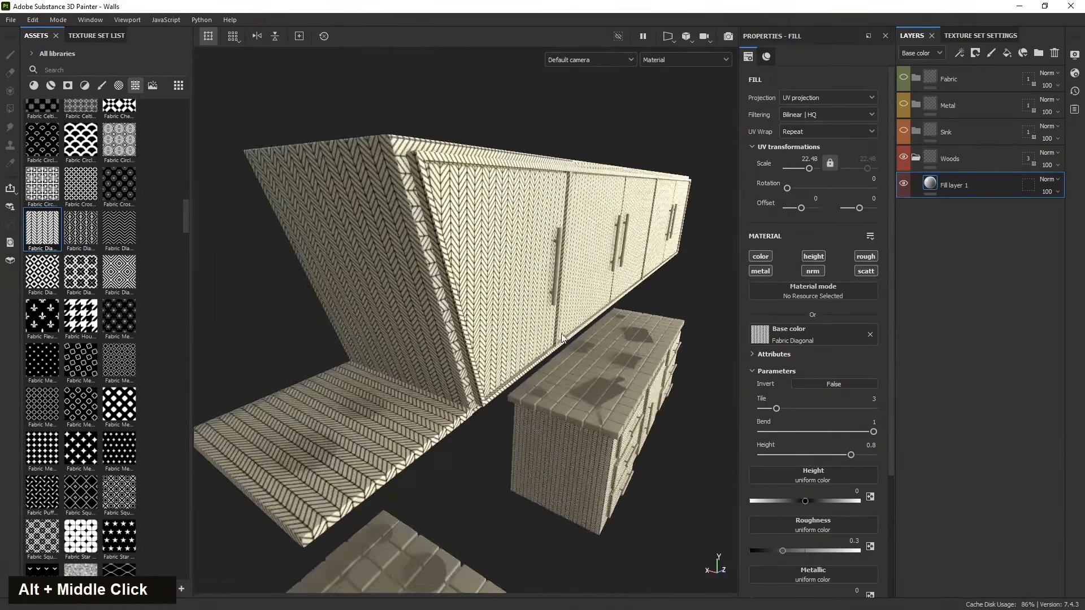
pyautogui.keyDown('alt'); pyautogui.moveTo(416, 390); pyautogui.dragTo(399, 358); pyautogui.keyUp('alt')
pyautogui.keyDown('alt'); pyautogui.moveTo(400, 358); pyautogui.dragTo(591, 237, button='middle'); pyautogui.keyUp('alt')
pyautogui.keyDown('alt'); pyautogui.moveTo(591, 237); pyautogui.dragTo(396, 453); pyautogui.keyUp('alt')
pyautogui.keyDown('alt'); pyautogui.scroll(-3, 390, 475); pyautogui.keyUp('alt')
pyautogui.keyDown('alt'); pyautogui.moveTo(396, 453); pyautogui.dragTo(365, 423, button='middle'); pyautogui.keyUp('alt')
pyautogui.keyDown('alt'); pyautogui.moveTo(364, 423); pyautogui.dragTo(452, 440); pyautogui.keyUp('alt')
pyautogui.keyDown('alt'); pyautogui.moveTo(452, 441); pyautogui.dragTo(497, 446, button='middle'); pyautogui.keyUp('alt')
pyautogui.keyDown('alt'); pyautogui.moveTo(498, 446); pyautogui.dragTo(572, 478); pyautogui.keyUp('alt')
pyautogui.keyDown('alt'); pyautogui.moveTo(571, 477); pyautogui.dragTo(509, 472, button='middle'); pyautogui.keyUp('alt')
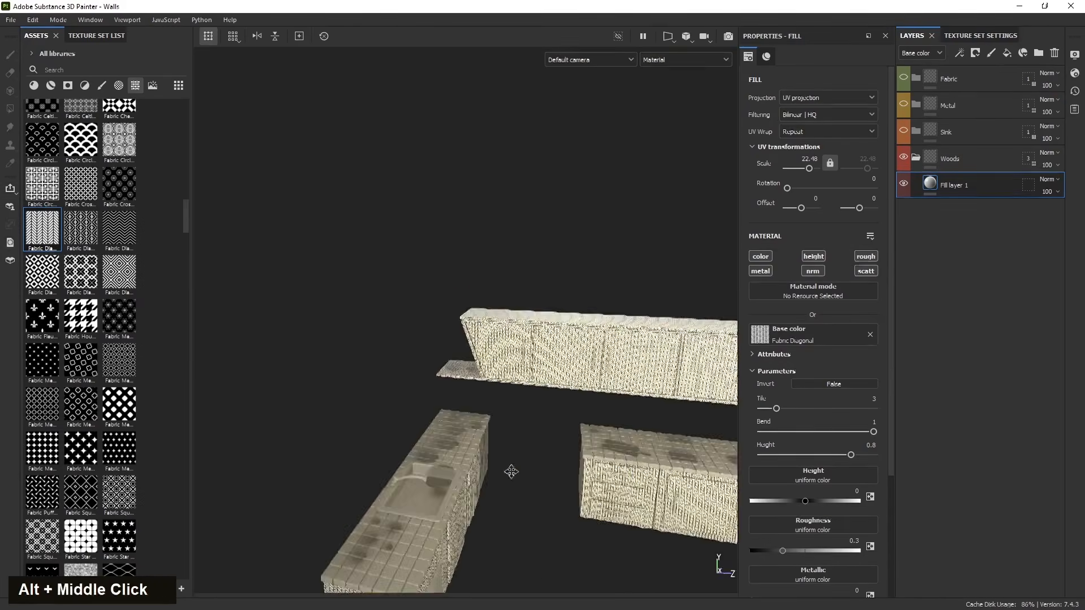
pyautogui.keyDown('alt'); pyautogui.moveTo(508, 472); pyautogui.dragTo(468, 364); pyautogui.keyUp('alt')
pyautogui.keyDown('alt'); pyautogui.moveTo(468, 363); pyautogui.dragTo(470, 390, button='middle'); pyautogui.keyUp('alt')
pyautogui.keyDown('alt'); pyautogui.moveTo(470, 390); pyautogui.dragTo(644, 455); pyautogui.keyUp('alt')
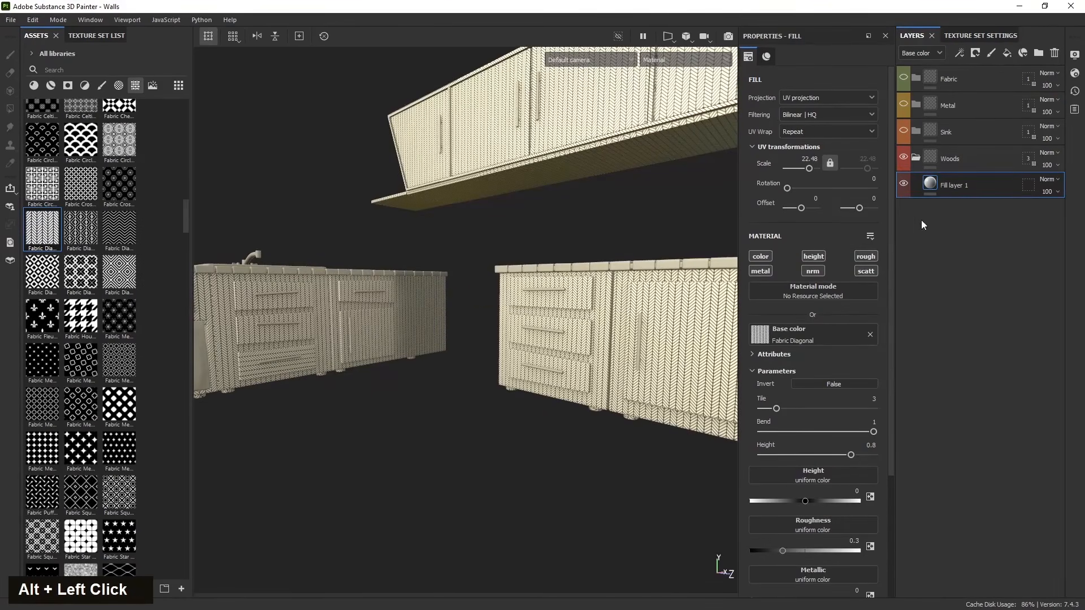
# - Remove the texture from the fill layer's base color and rename the layer Base height
pyautogui.click(871, 335)
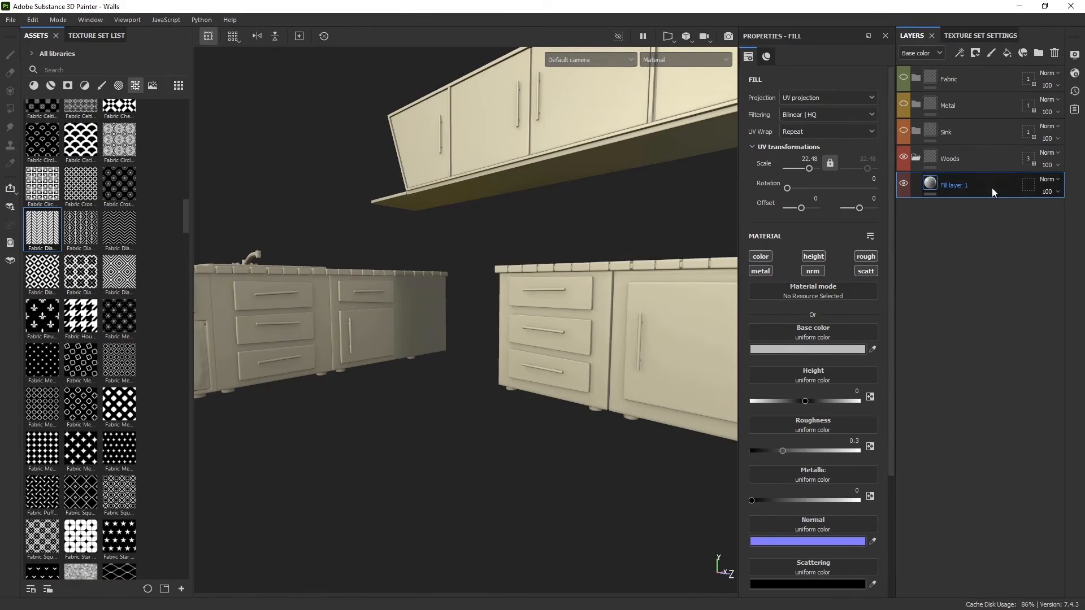
pyautogui.doubleClick(959, 187)
pyautogui.write('B')
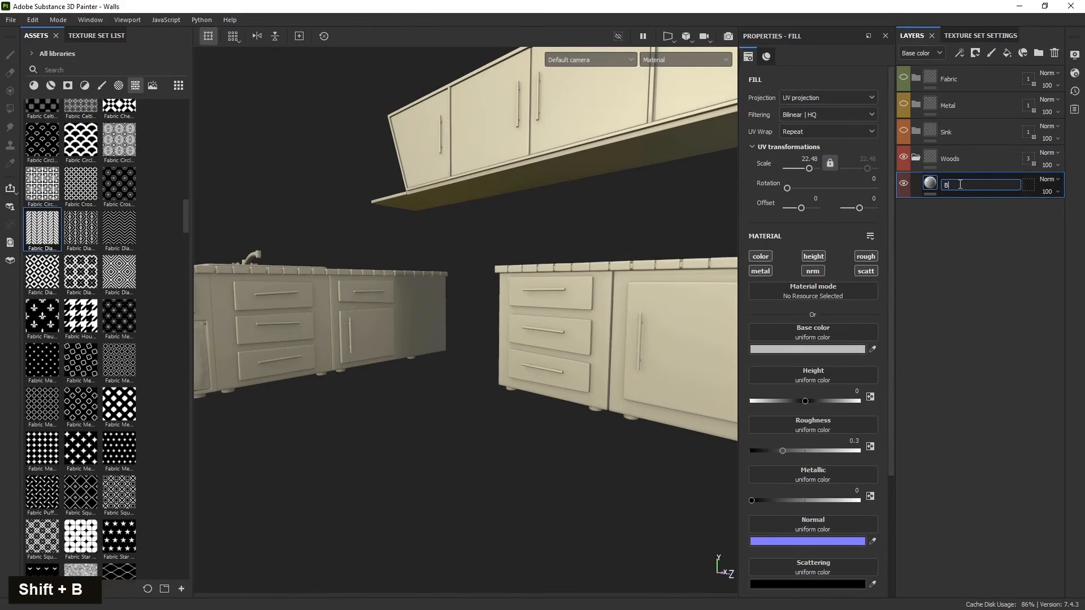
pyautogui.write('ase ')
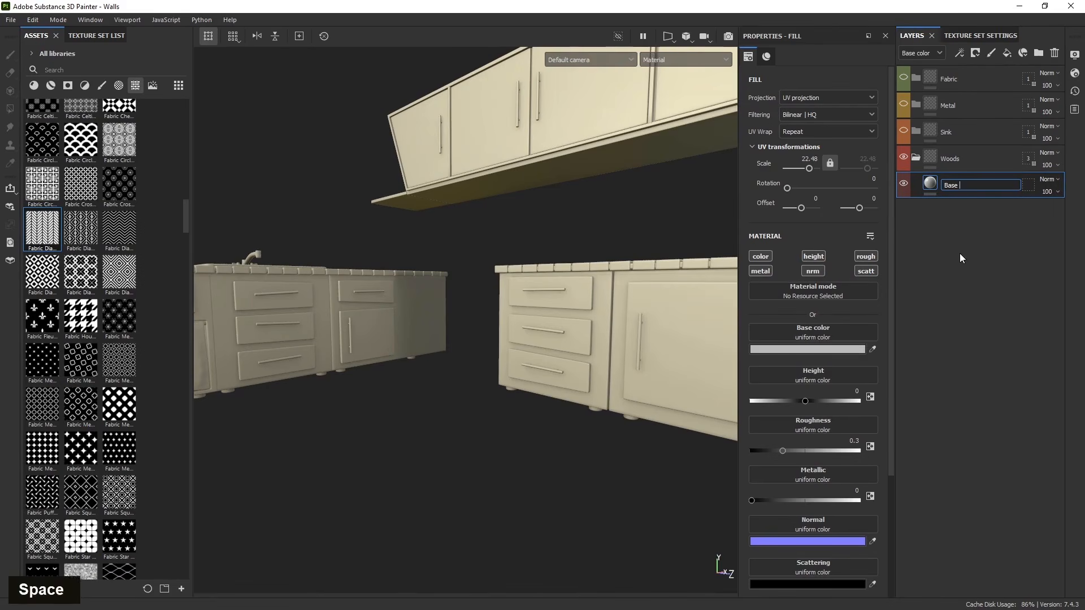
pyautogui.write('height')
pyautogui.press('Return')
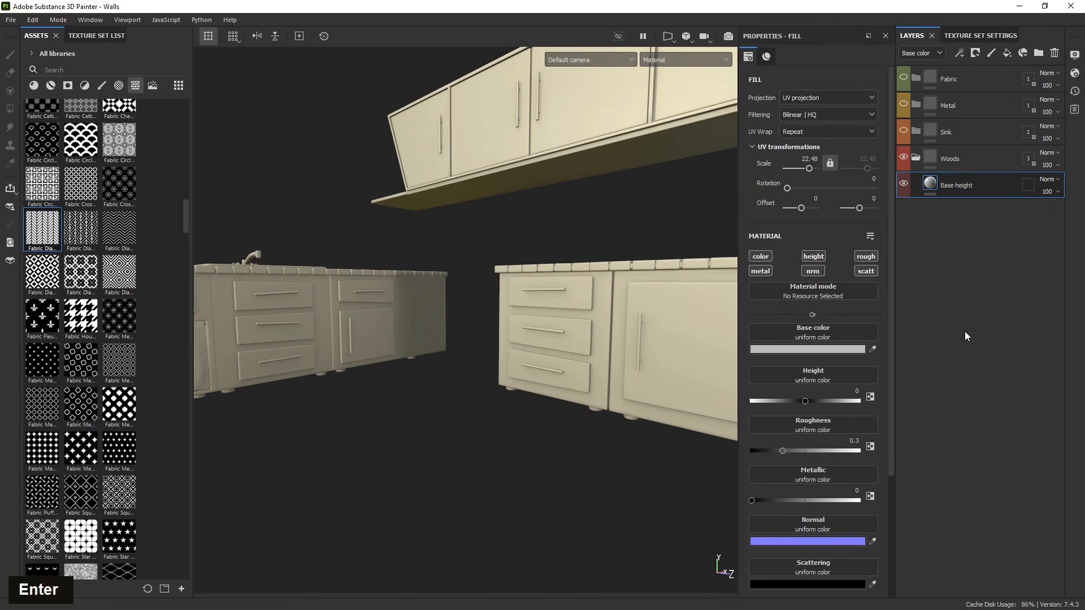
# - Restrict the Base height layer to the height channel and set its height value to 0.0510
pyautogui.keyDown('alt'); pyautogui.click(814, 257); pyautogui.keyUp('alt')
pyautogui.moveTo(805, 358); pyautogui.dragTo(808, 359)
pyautogui.keyDown('alt'); pyautogui.moveTo(605, 431); pyautogui.dragTo(464, 432); pyautogui.keyUp('alt')
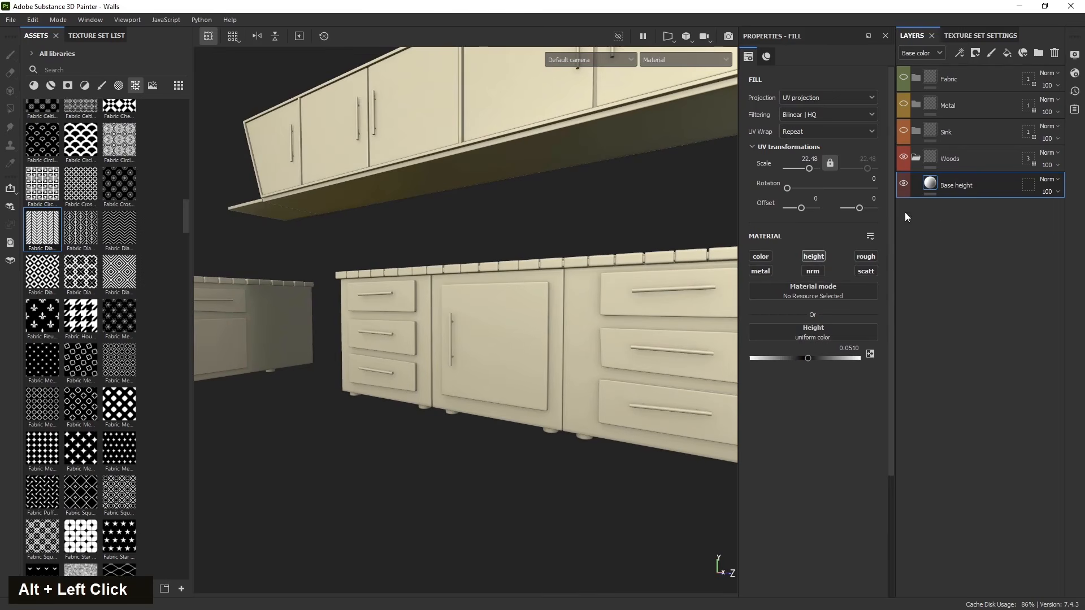
# - Add a black mask to the Base height layer and add a fill effect inside the mask
pyautogui.click(975, 53)
pyautogui.click(984, 78)
pyautogui.click(965, 56)
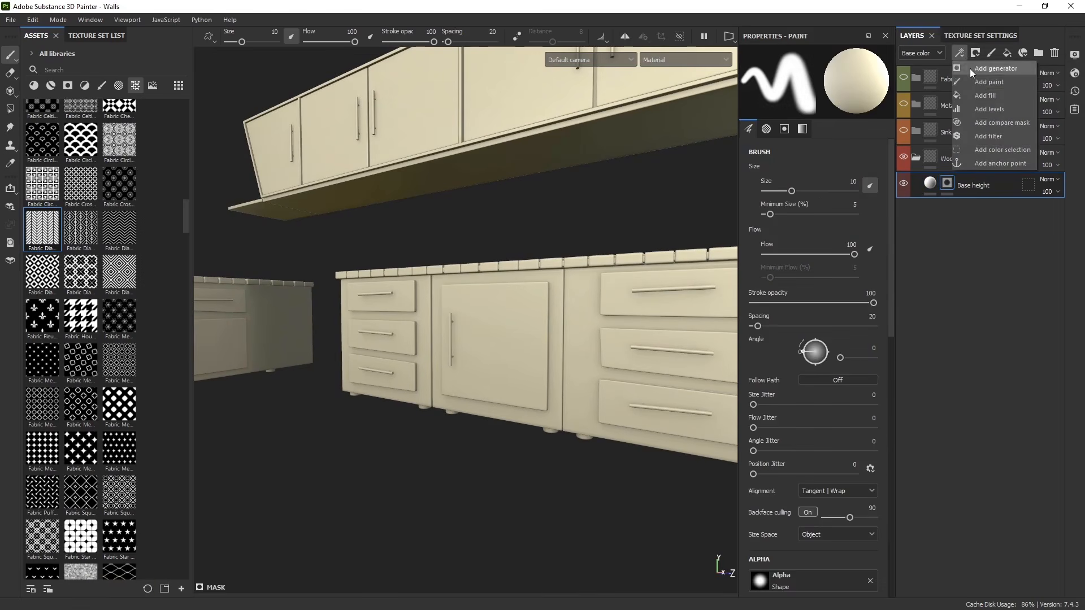
pyautogui.click(982, 93)
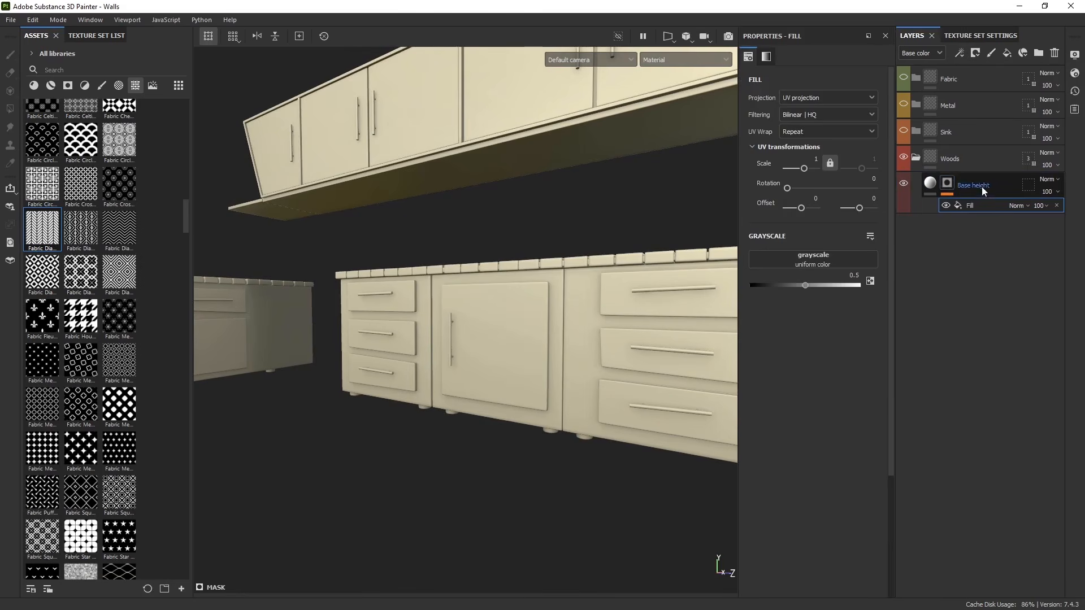
pyautogui.click(989, 214)
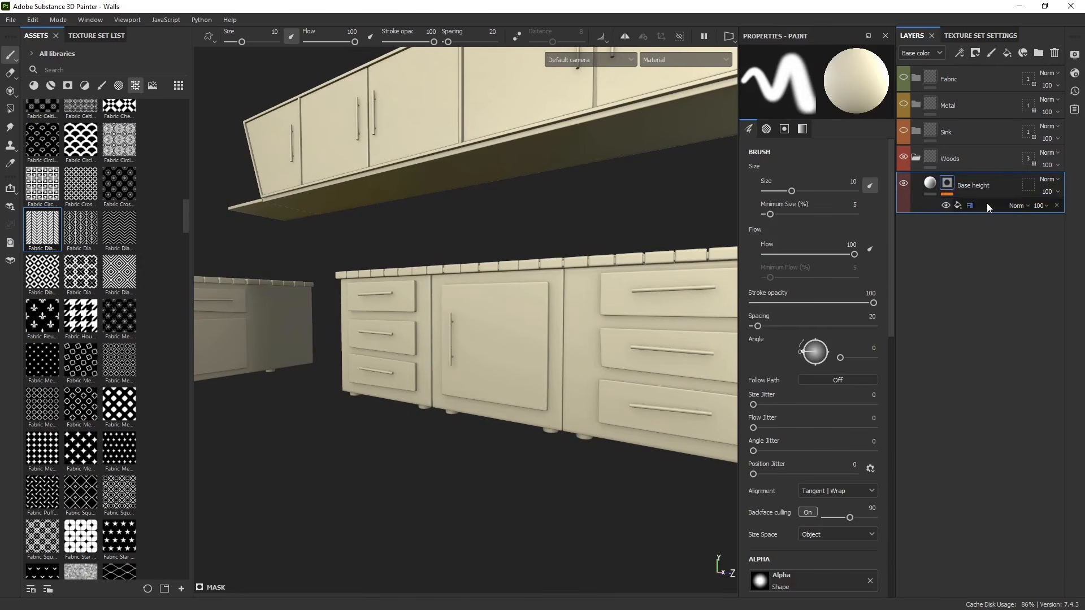
pyautogui.doubleClick(987, 203)
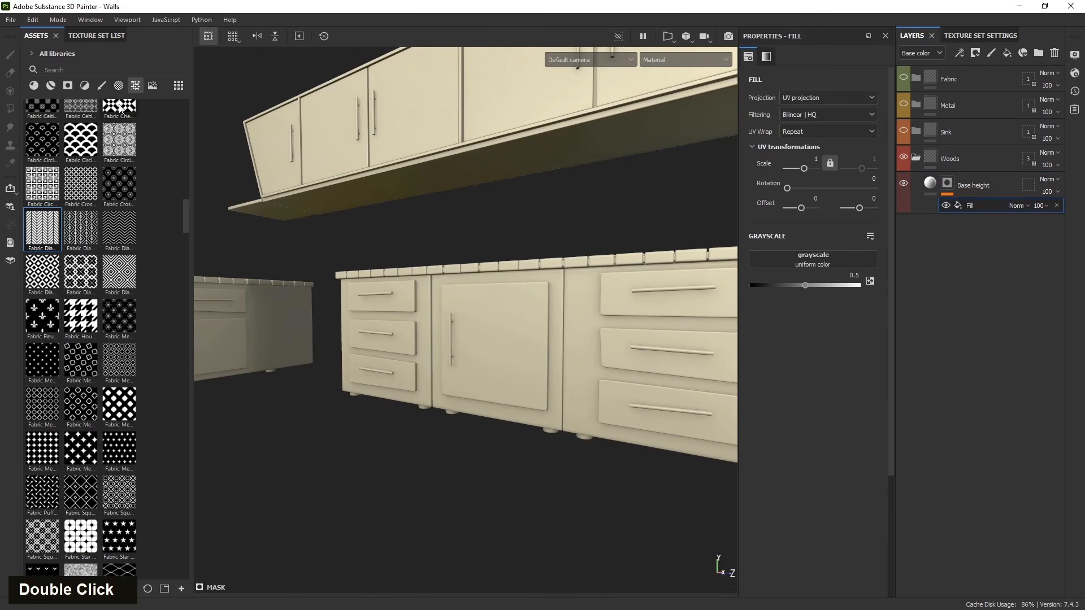
# - Browse the texture assets and place Directional Noise 2 into the mask fill's grayscale slot
pyautogui.scroll(-10, 44, 419)
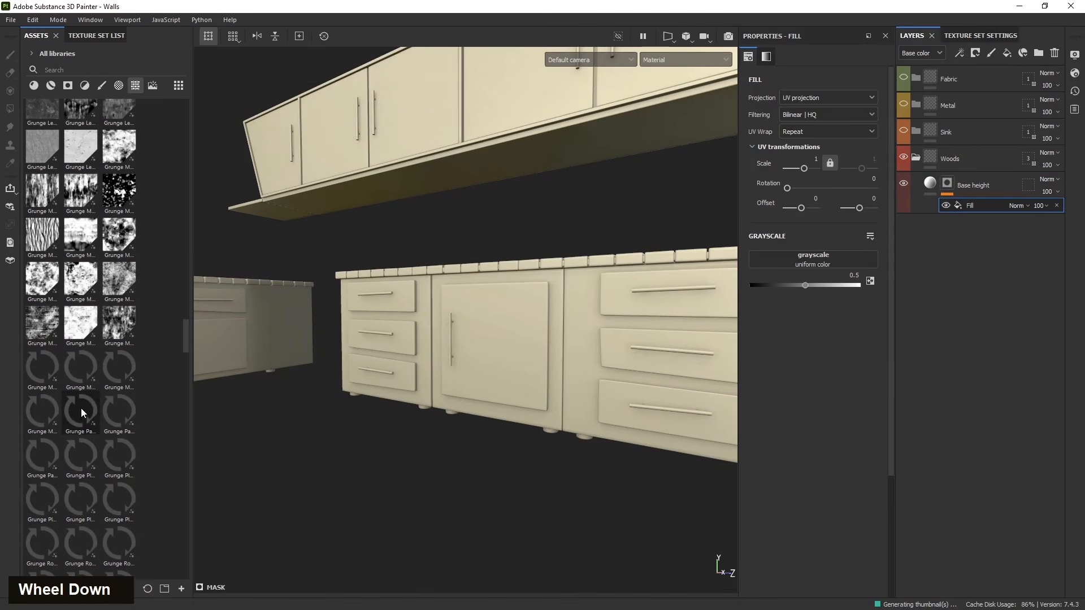
pyautogui.scroll(5, 85, 406)
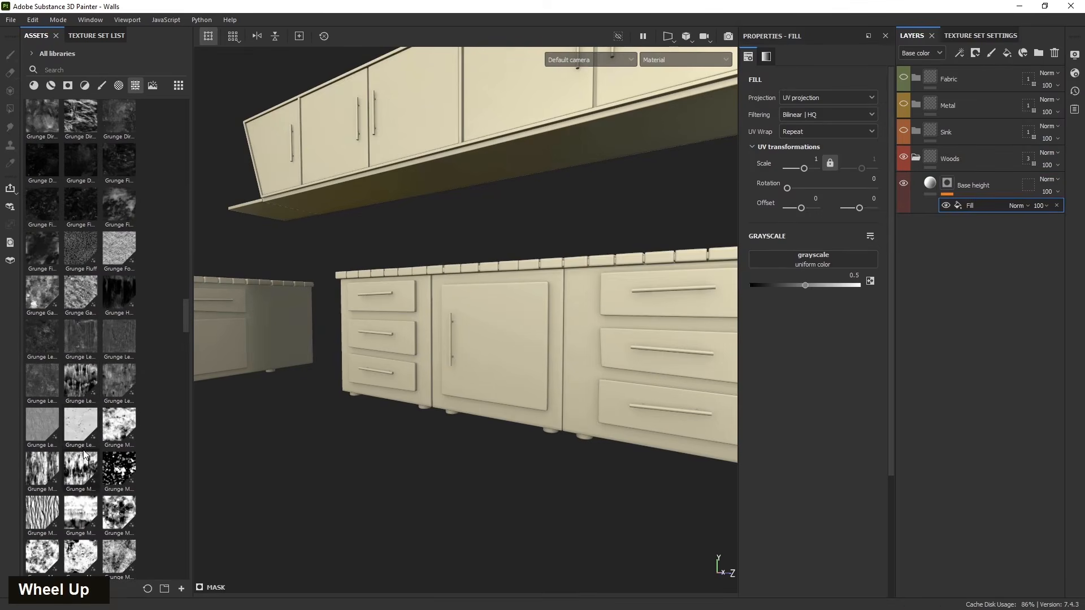
pyautogui.scroll(-5, 81, 484)
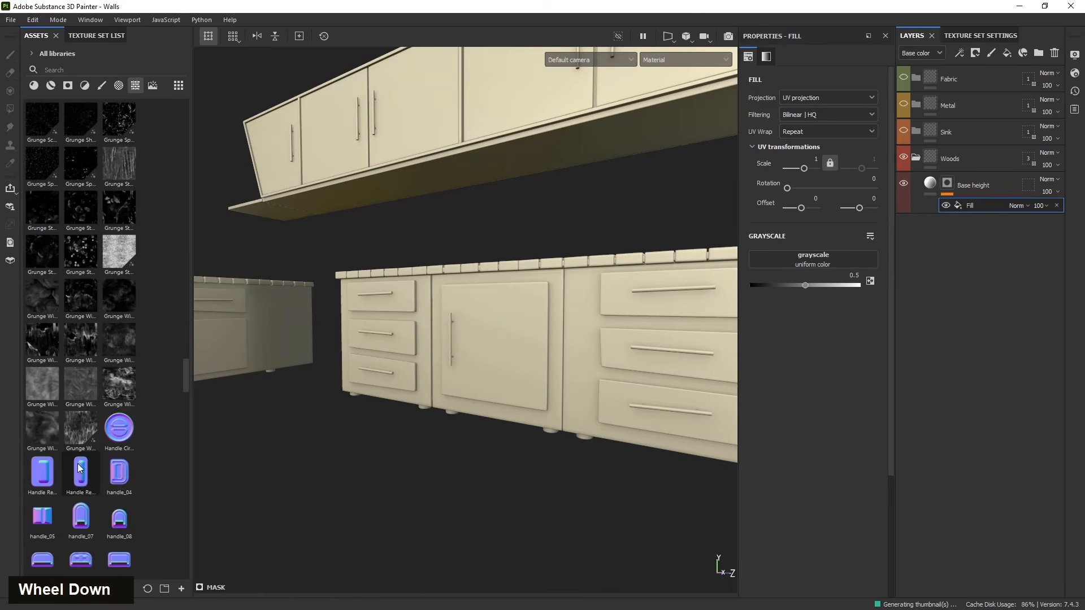
pyautogui.scroll(11, 81, 474)
pyautogui.scroll(10, 81, 470)
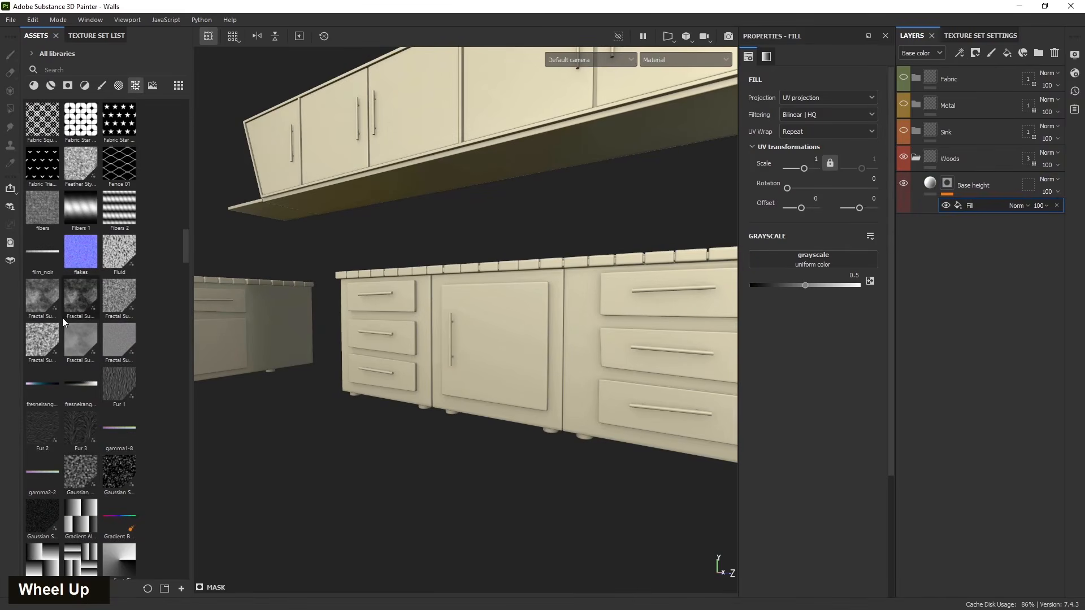
pyautogui.scroll(12, 63, 322)
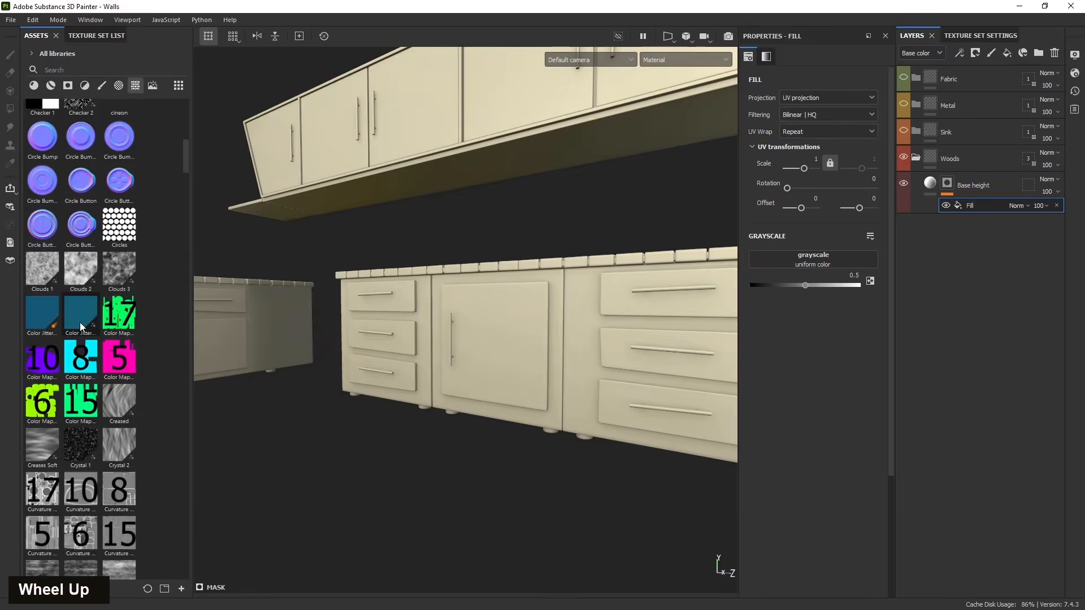
pyautogui.scroll(-3, 81, 327)
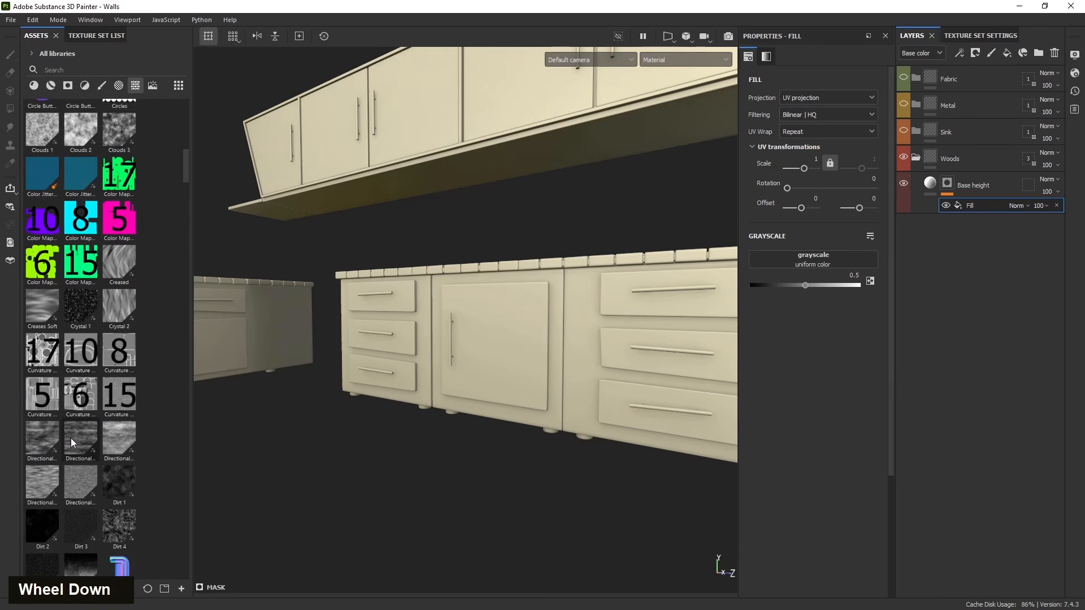
pyautogui.moveTo(81, 445)
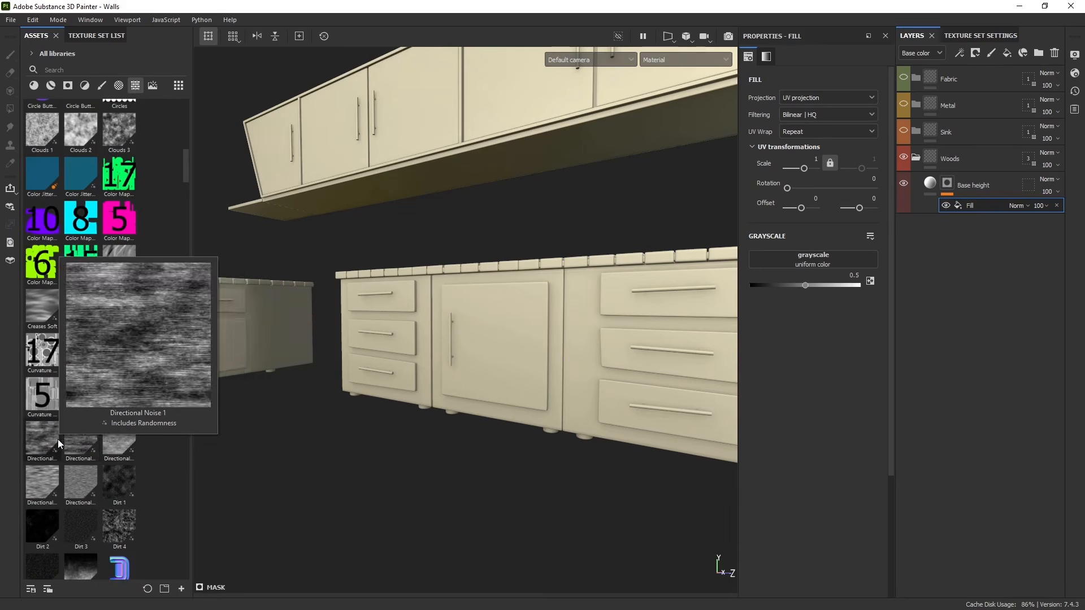
pyautogui.moveTo(82, 442); pyautogui.dragTo(780, 259)
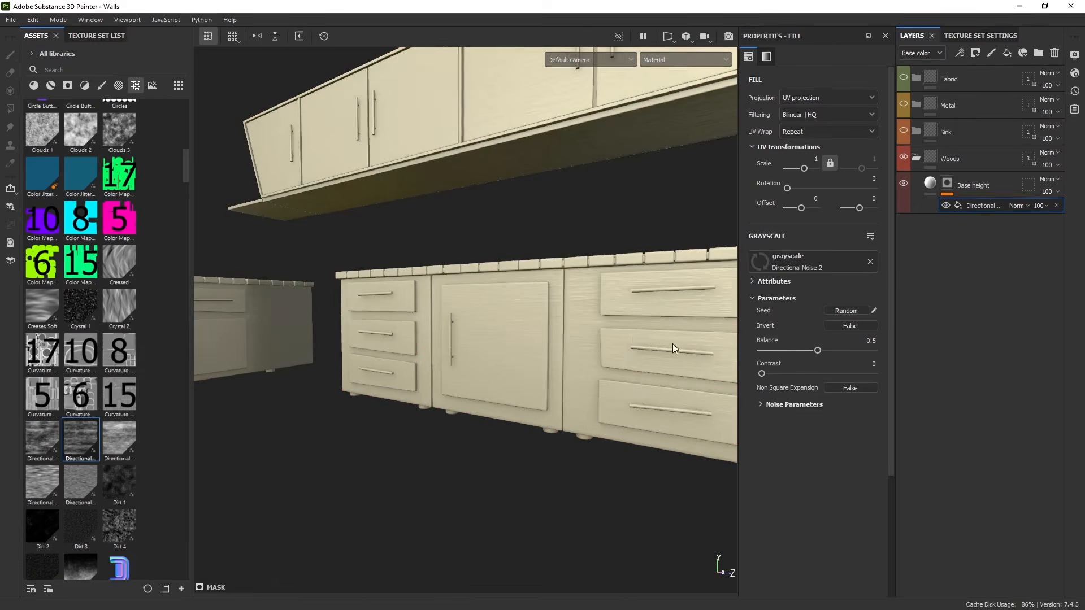
# - Set the mask fill's UV rotation to 90
pyautogui.scroll(5, 621, 355)
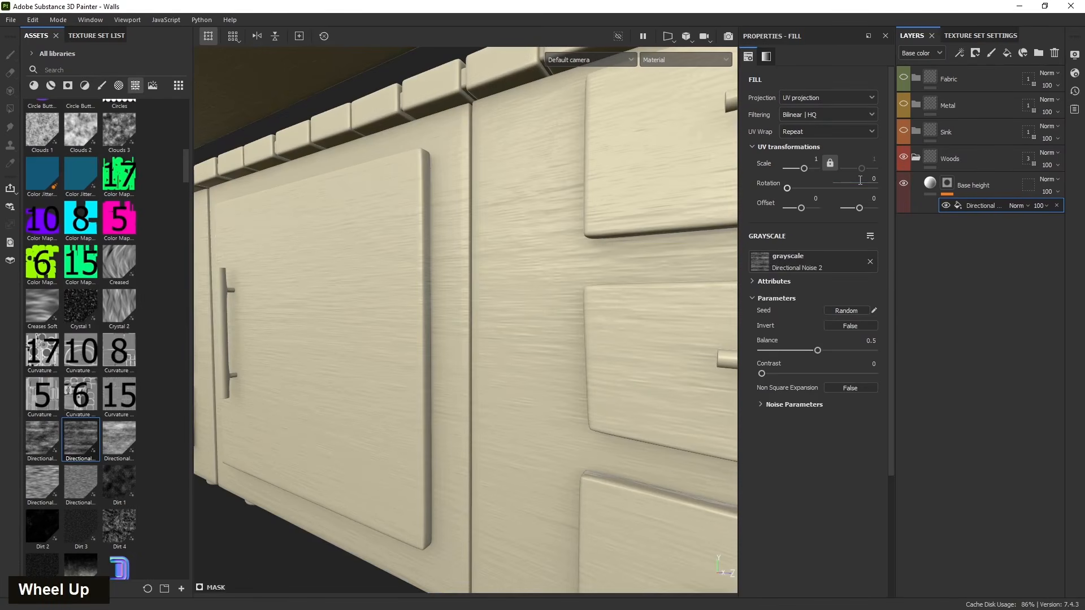
pyautogui.write('90')
pyautogui.press('Return')
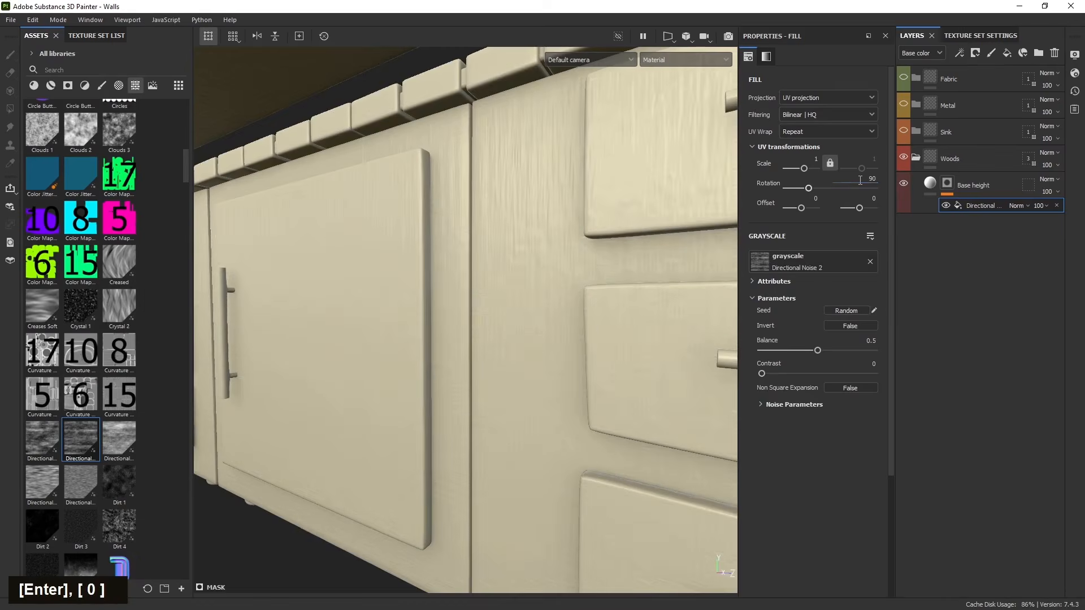
# - Set the mask fill's UV scale to 0.5
pyautogui.scroll(-5, 426, 354)
pyautogui.keyDown('alt'); pyautogui.moveTo(426, 354); pyautogui.dragTo(636, 415, button='middle'); pyautogui.keyUp('alt')
pyautogui.keyDown('alt'); pyautogui.moveTo(636, 416); pyautogui.dragTo(406, 395); pyautogui.keyUp('alt')
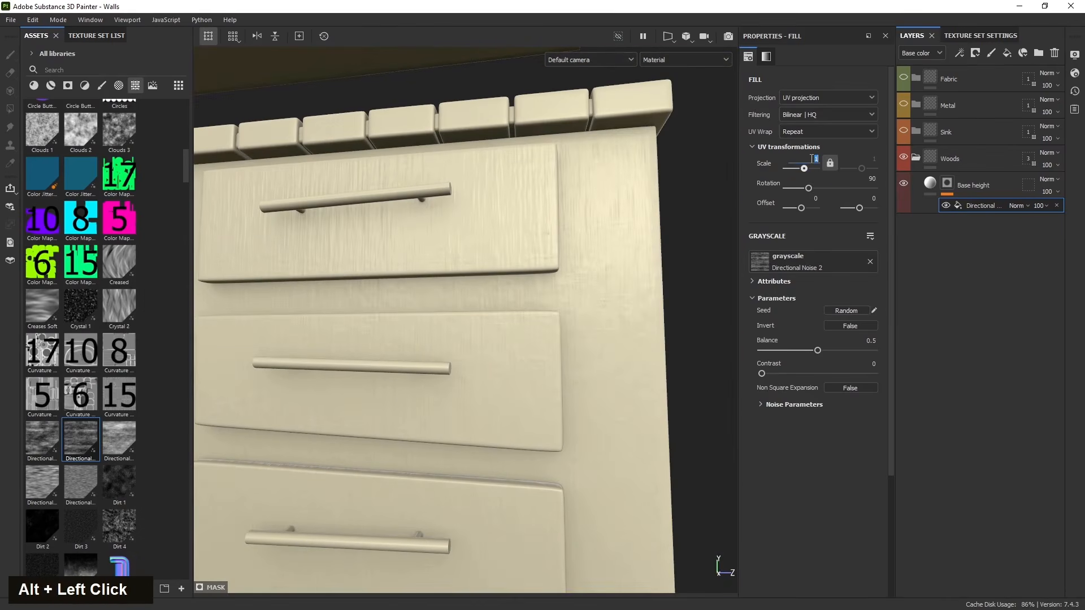
pyautogui.write('0.')
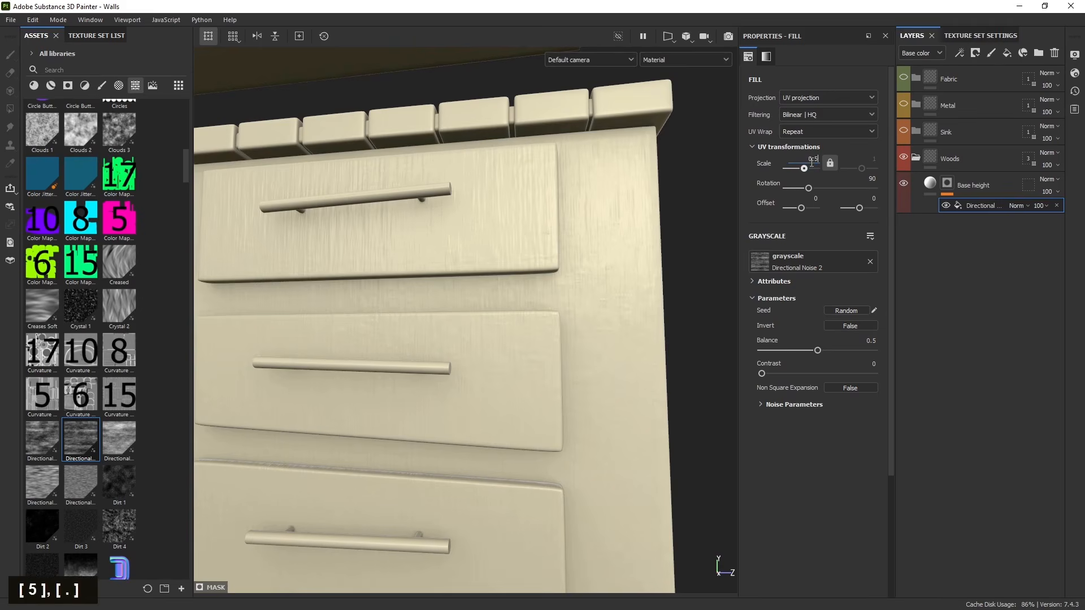
pyautogui.write('5')
pyautogui.press('Return')
pyautogui.scroll(-4, 514, 328)
pyautogui.keyDown('alt'); pyautogui.moveTo(517, 365); pyautogui.dragTo(482, 423); pyautogui.keyUp('alt')
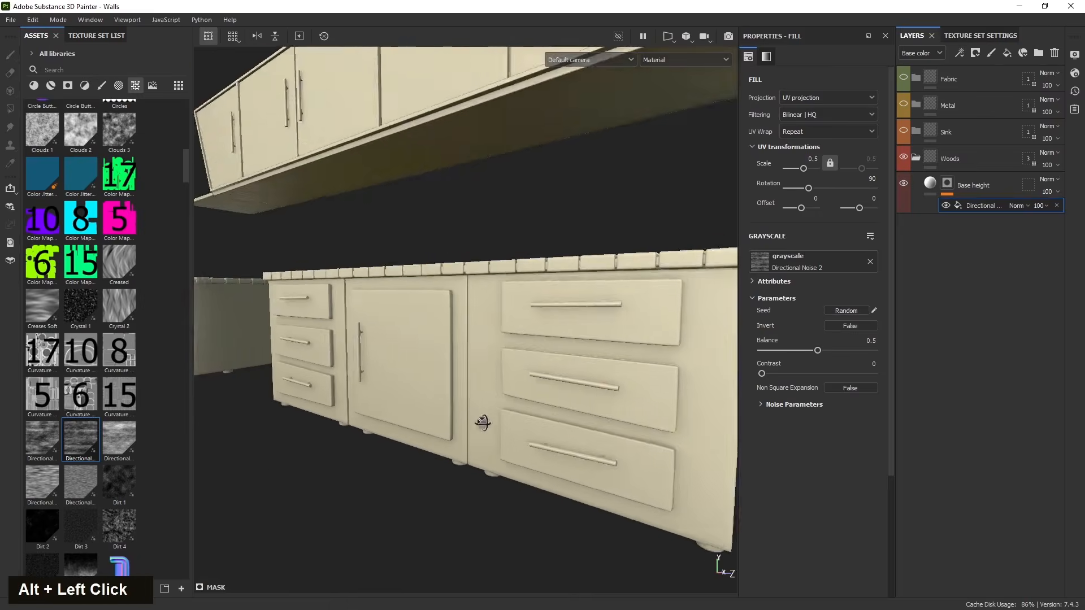
# - Raise the Base height layer's height value to about 0.52
pyautogui.scroll(4, 482, 423)
pyautogui.click(929, 183)
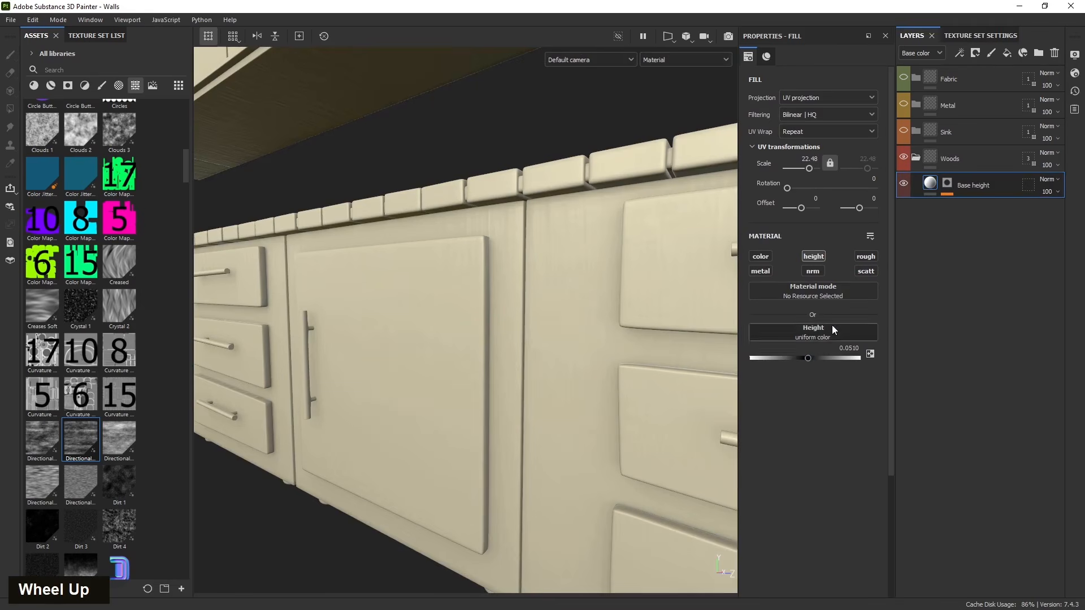
pyautogui.moveTo(831, 358); pyautogui.dragTo(834, 358)
# - Inspect the wood grain on the cabinets from several angles
pyautogui.scroll(-3, 528, 374)
pyautogui.keyDown('alt'); pyautogui.moveTo(478, 402); pyautogui.dragTo(452, 418); pyautogui.keyUp('alt')
pyautogui.keyDown('alt'); pyautogui.moveTo(452, 418); pyautogui.dragTo(429, 434, button='middle'); pyautogui.keyUp('alt')
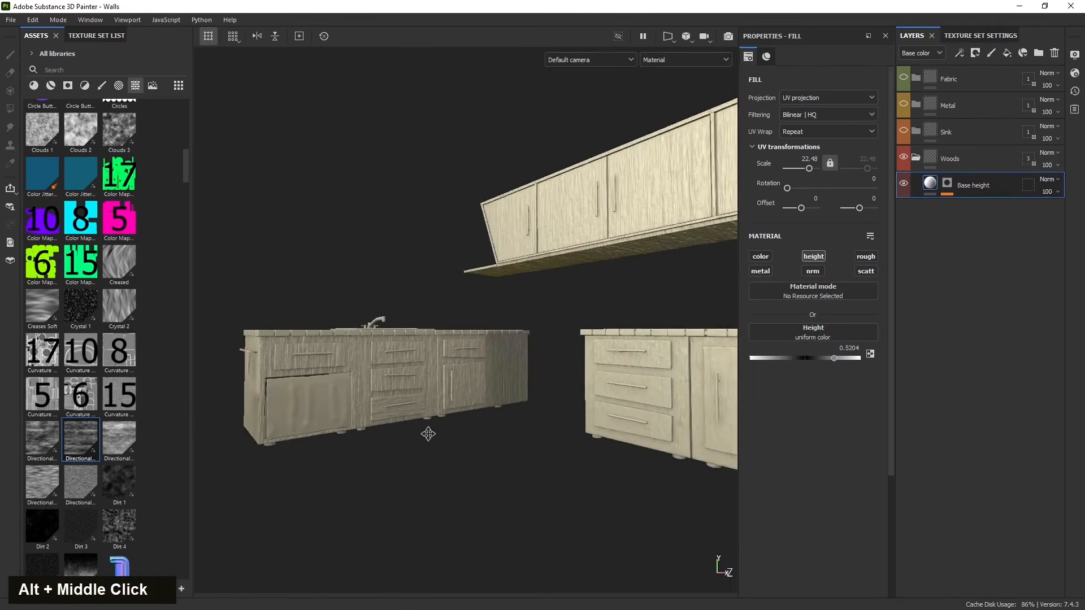
pyautogui.scroll(4, 381, 364)
pyautogui.keyDown('alt'); pyautogui.moveTo(381, 363); pyautogui.dragTo(567, 358, button='middle'); pyautogui.keyUp('alt')
pyautogui.keyDown('alt'); pyautogui.moveTo(566, 358); pyautogui.dragTo(497, 384); pyautogui.keyUp('alt')
pyautogui.keyDown('alt'); pyautogui.moveTo(497, 384); pyautogui.dragTo(456, 351, button='middle'); pyautogui.keyUp('alt')
pyautogui.keyDown('alt'); pyautogui.moveTo(455, 351); pyautogui.dragTo(465, 282); pyautogui.keyUp('alt')
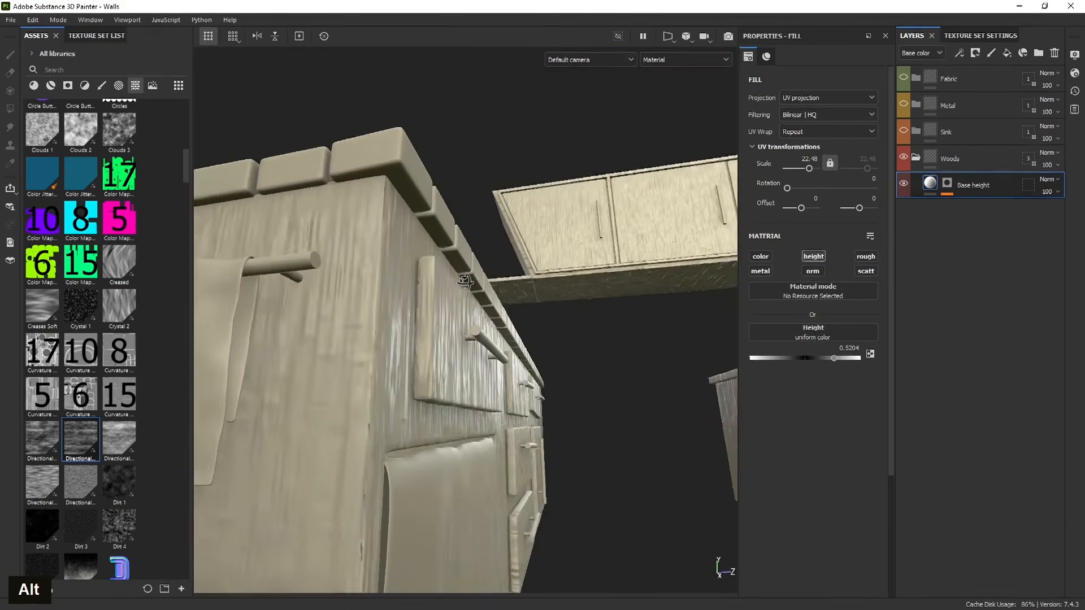
pyautogui.keyDown('alt'); pyautogui.moveTo(465, 282); pyautogui.dragTo(439, 337, button='middle'); pyautogui.keyUp('alt')
pyautogui.keyDown('alt'); pyautogui.moveTo(438, 337); pyautogui.dragTo(367, 405); pyautogui.keyUp('alt')
pyautogui.scroll(-3, 384, 466)
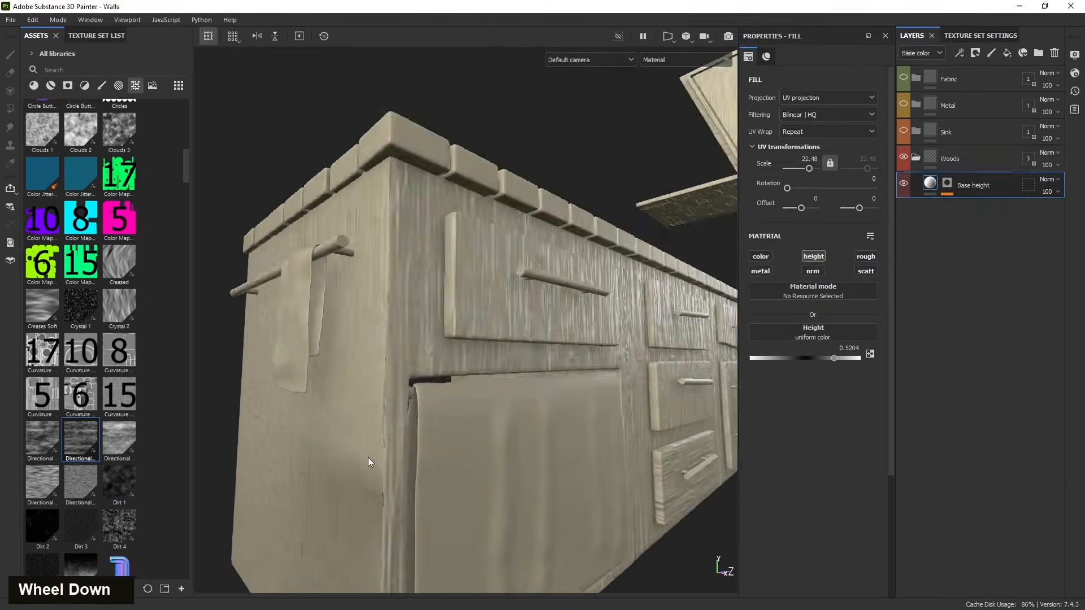
pyautogui.keyDown('alt'); pyautogui.moveTo(368, 460); pyautogui.dragTo(515, 427); pyautogui.keyUp('alt')
pyautogui.keyDown('alt'); pyautogui.moveTo(516, 426); pyautogui.dragTo(275, 460, button='middle'); pyautogui.keyUp('alt')
pyautogui.scroll(5, 373, 359)
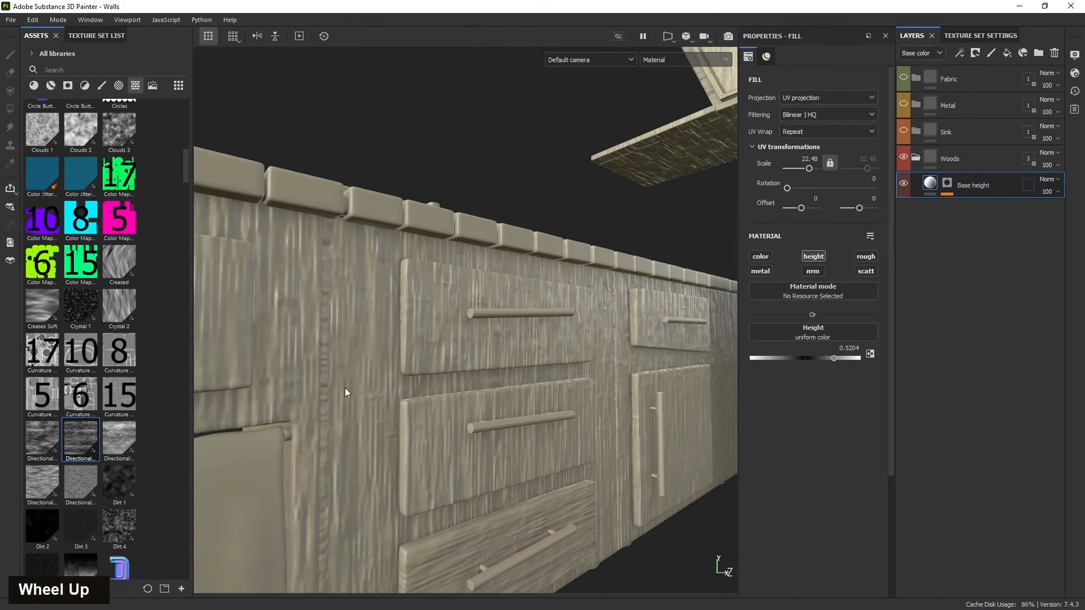
# - Switch the mask's Directional Noise 2 fill to Tri-planar projection
pyautogui.click(948, 184)
pyautogui.click(975, 208)
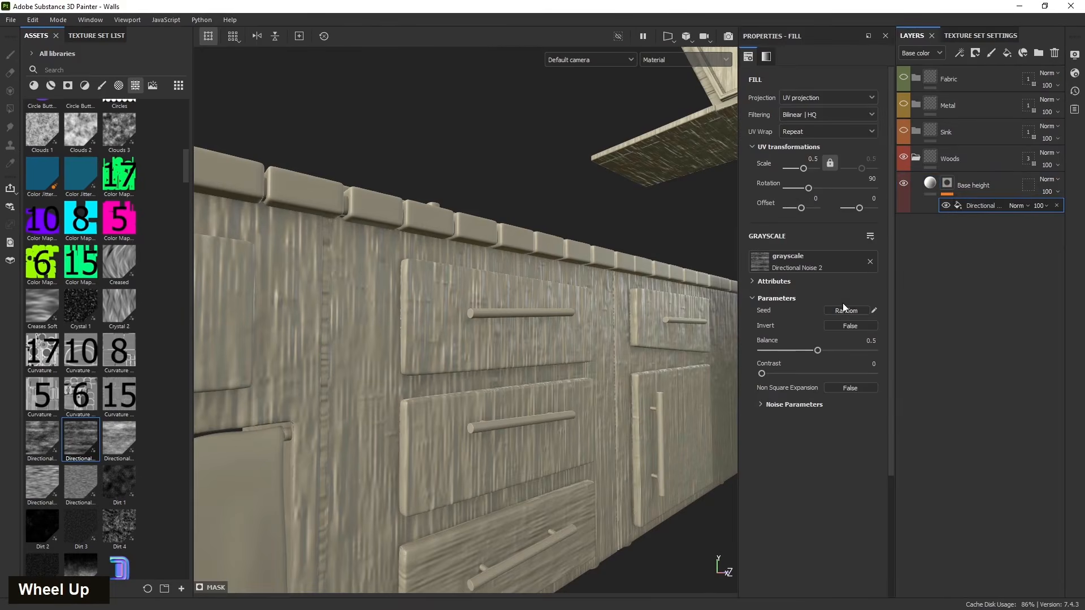
pyautogui.click(813, 99)
pyautogui.click(815, 136)
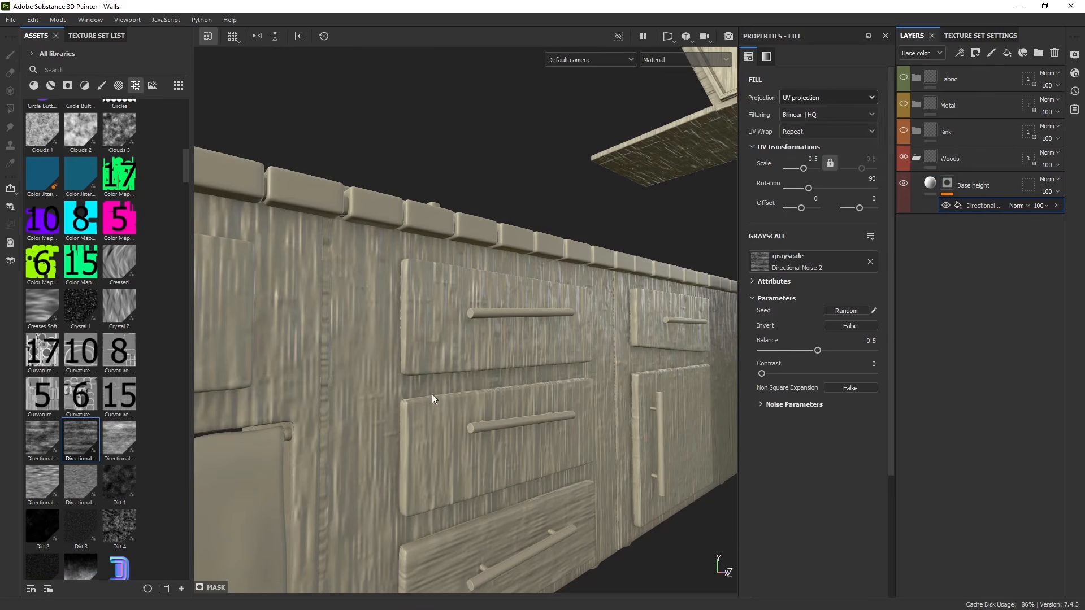
# - Set the tri-planar fill's scale to 1
pyautogui.scroll(-3, 412, 397)
pyautogui.keyDown('alt'); pyautogui.moveTo(412, 396); pyautogui.dragTo(398, 424); pyautogui.keyUp('alt')
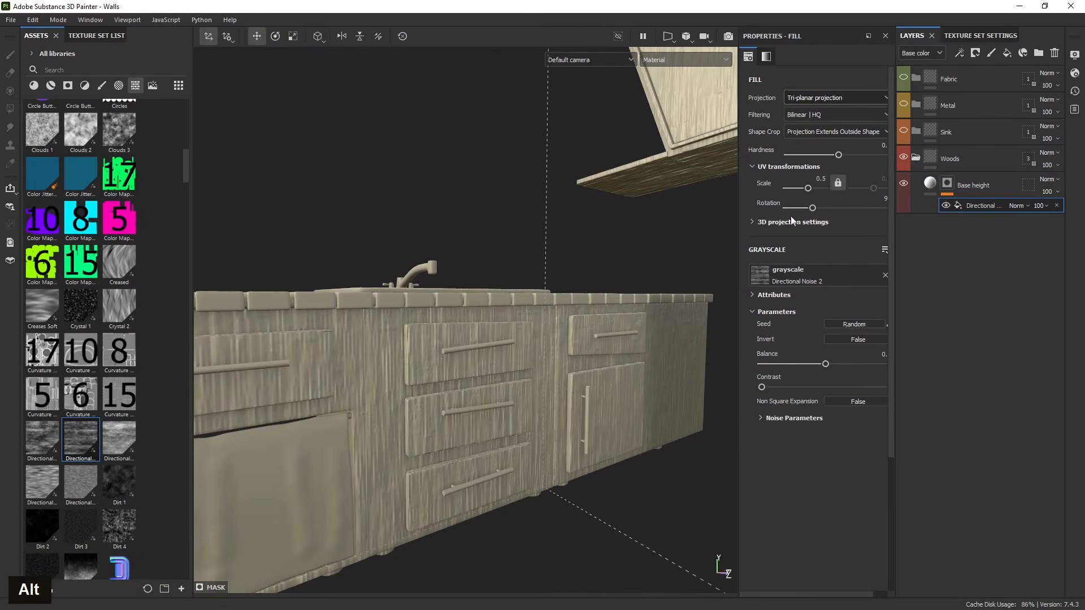
pyautogui.write('1')
pyautogui.press('Return')
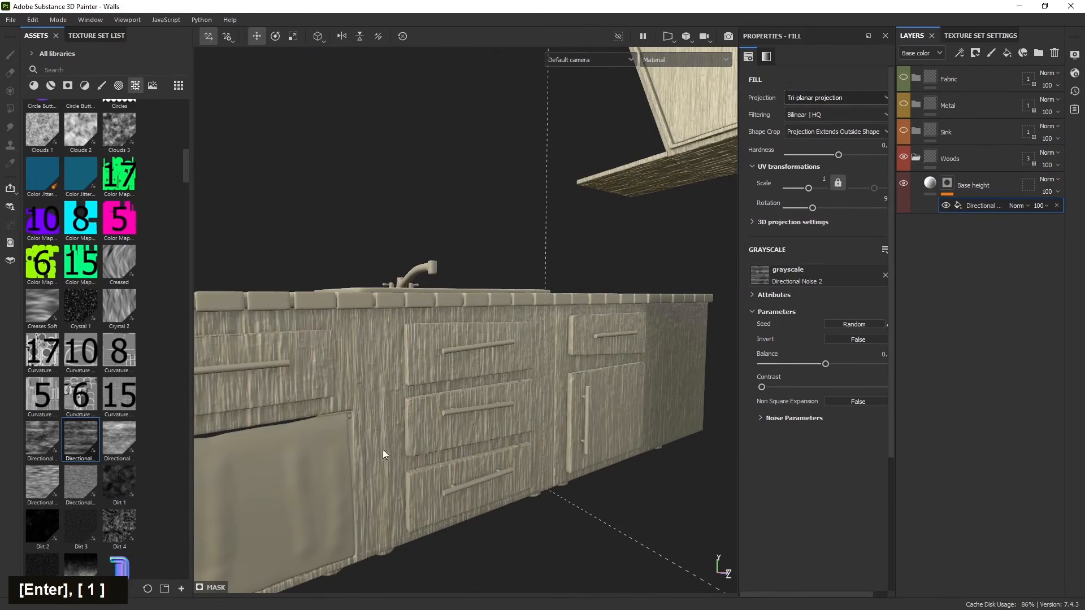
# - Turn on Invert for the Directional Noise 2 parameters
pyautogui.scroll(-3, 390, 455)
pyautogui.keyDown('alt'); pyautogui.moveTo(395, 458); pyautogui.dragTo(381, 412); pyautogui.keyUp('alt')
pyautogui.scroll(5, 381, 412)
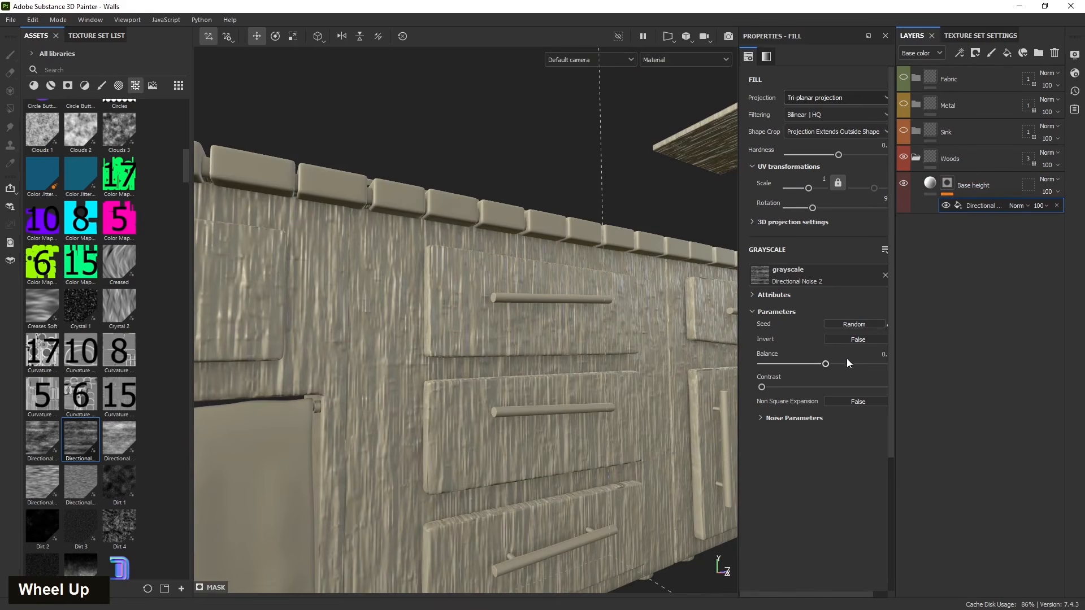
pyautogui.click(838, 341)
# - Set the tri-planar fill's scale to 0.8 and 1 on its two axes
pyautogui.moveTo(430, 371)
pyautogui.keyDown('alt'); pyautogui.mouseDown()
pyautogui.moveTo(446, 482)
pyautogui.moveTo(368, 504)
pyautogui.moveTo(375, 321)
pyautogui.moveTo(433, 387)
pyautogui.mouseUp(); pyautogui.keyUp('alt')
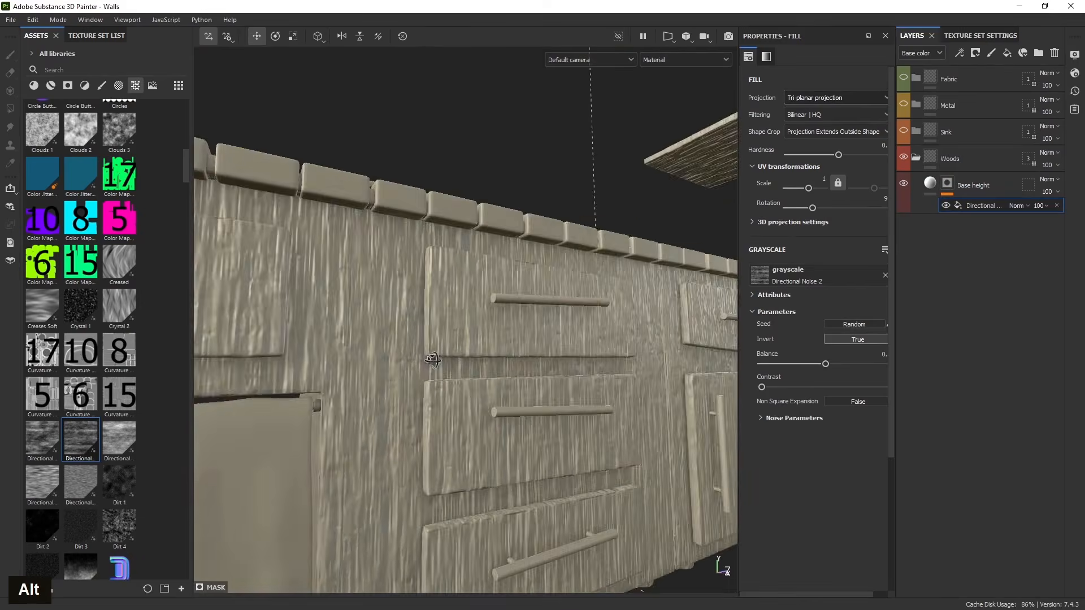
pyautogui.scroll(-3, 434, 388)
pyautogui.keyDown('alt'); pyautogui.moveTo(434, 388); pyautogui.dragTo(203, 432, button='middle'); pyautogui.keyUp('alt')
pyautogui.keyDown('alt'); pyautogui.moveTo(202, 432); pyautogui.dragTo(431, 452); pyautogui.keyUp('alt')
pyautogui.scroll(3, 446, 436)
pyautogui.keyDown('alt'); pyautogui.moveTo(462, 416); pyautogui.dragTo(460, 468); pyautogui.keyUp('alt')
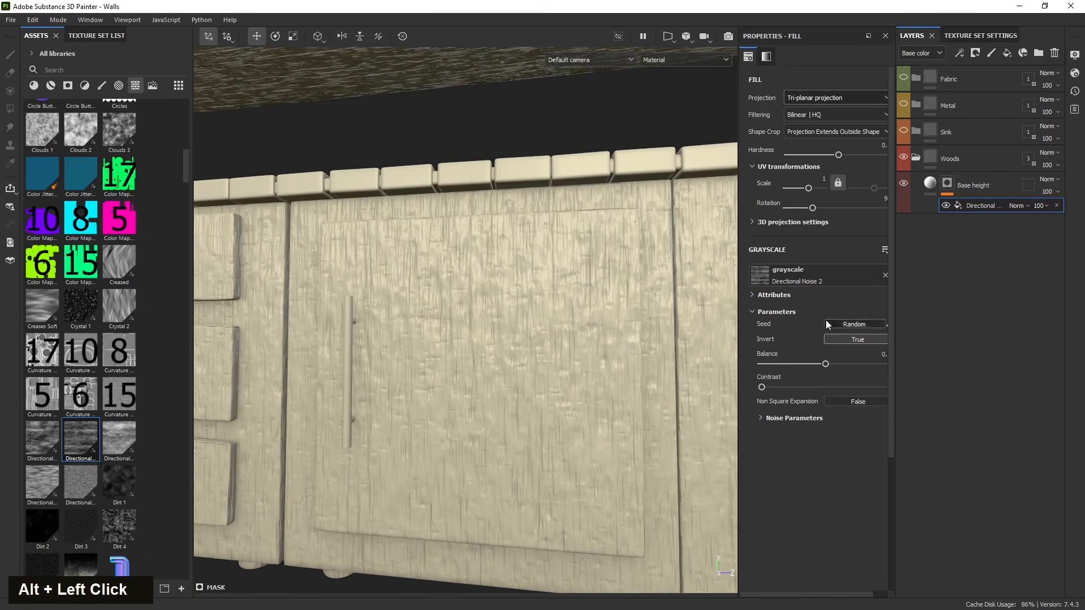
pyautogui.moveTo(736, 313); pyautogui.dragTo(705, 313)
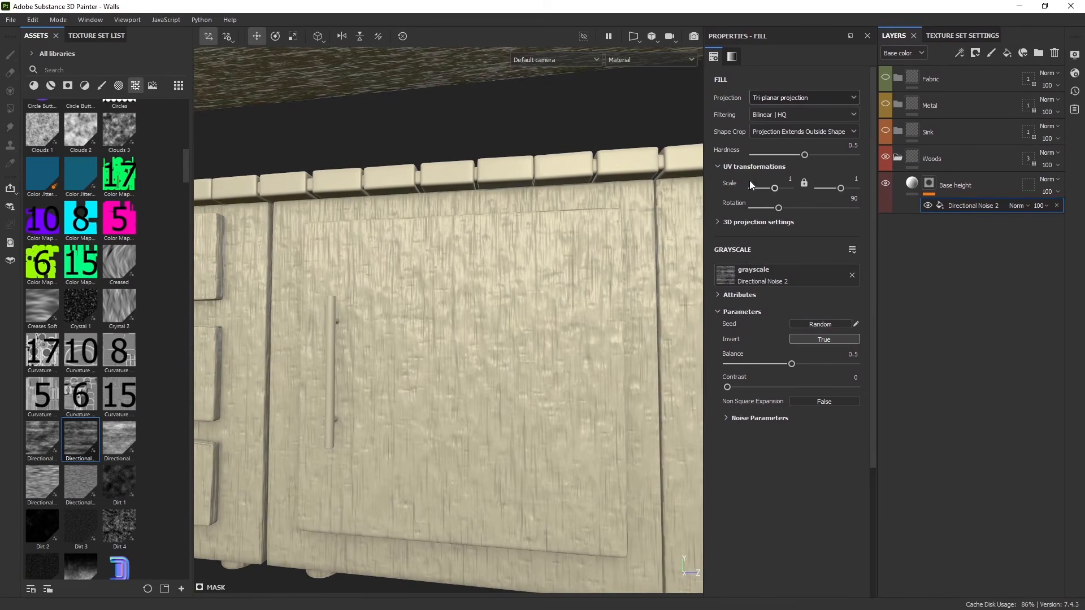
pyautogui.moveTo(839, 188); pyautogui.dragTo(843, 186)
pyautogui.click(851, 178)
pyautogui.write('1')
pyautogui.press('Return')
pyautogui.moveTo(774, 186); pyautogui.dragTo(775, 185)
pyautogui.write('0.')
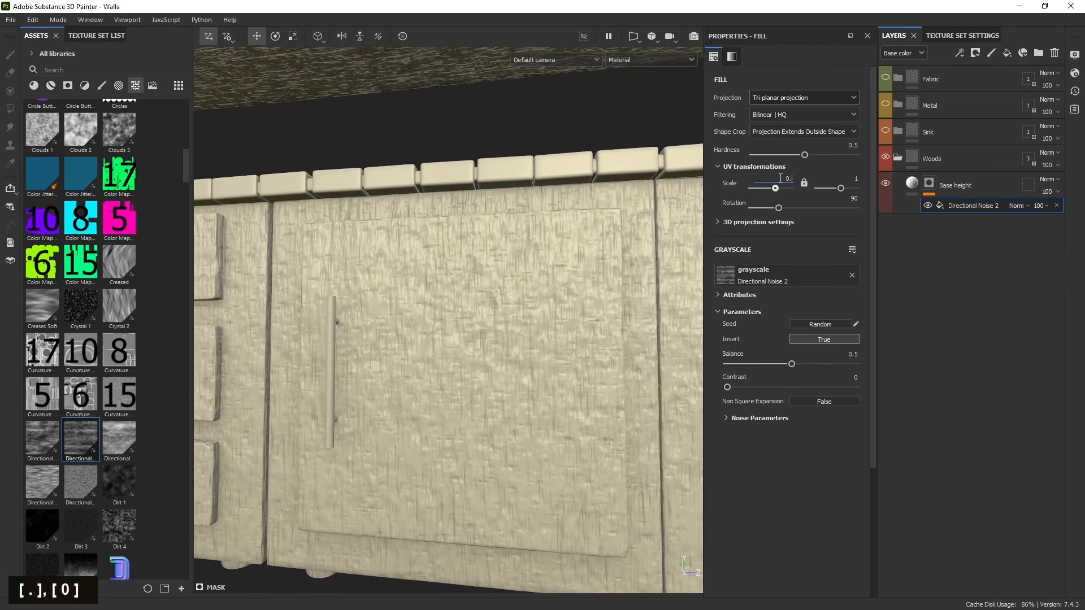
pyautogui.write('8')
pyautogui.press('Return')
# - Inspect the inverted wood grain across the cabinets from several angles
pyautogui.scroll(-5, 338, 444)
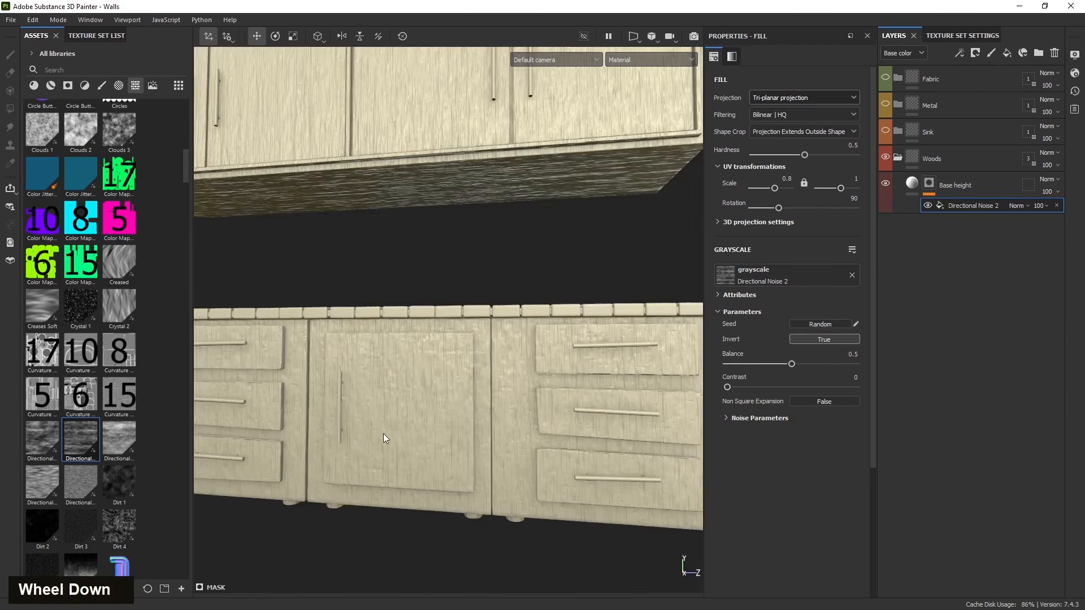
pyautogui.keyDown('alt'); pyautogui.moveTo(384, 434); pyautogui.dragTo(384, 430, button='middle'); pyautogui.keyUp('alt')
pyautogui.keyDown('alt'); pyautogui.moveTo(385, 429); pyautogui.dragTo(386, 487); pyautogui.keyUp('alt')
pyautogui.keyDown('alt'); pyautogui.moveTo(386, 487); pyautogui.dragTo(418, 451, button='middle'); pyautogui.keyUp('alt')
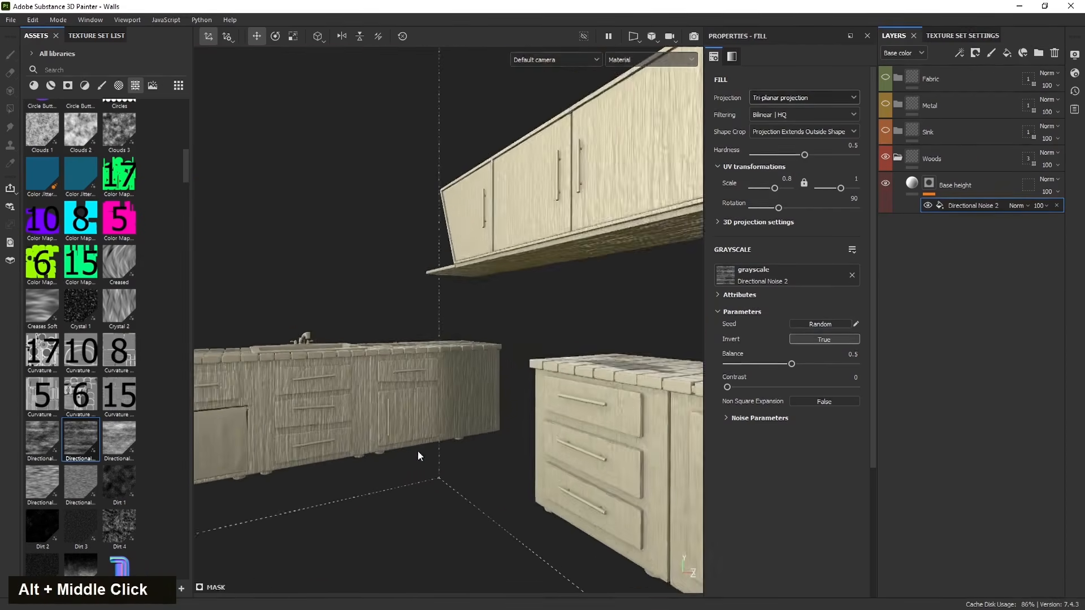
pyautogui.scroll(4, 320, 432)
pyautogui.keyDown('alt'); pyautogui.moveTo(320, 432); pyautogui.dragTo(453, 400, button='middle'); pyautogui.keyUp('alt')
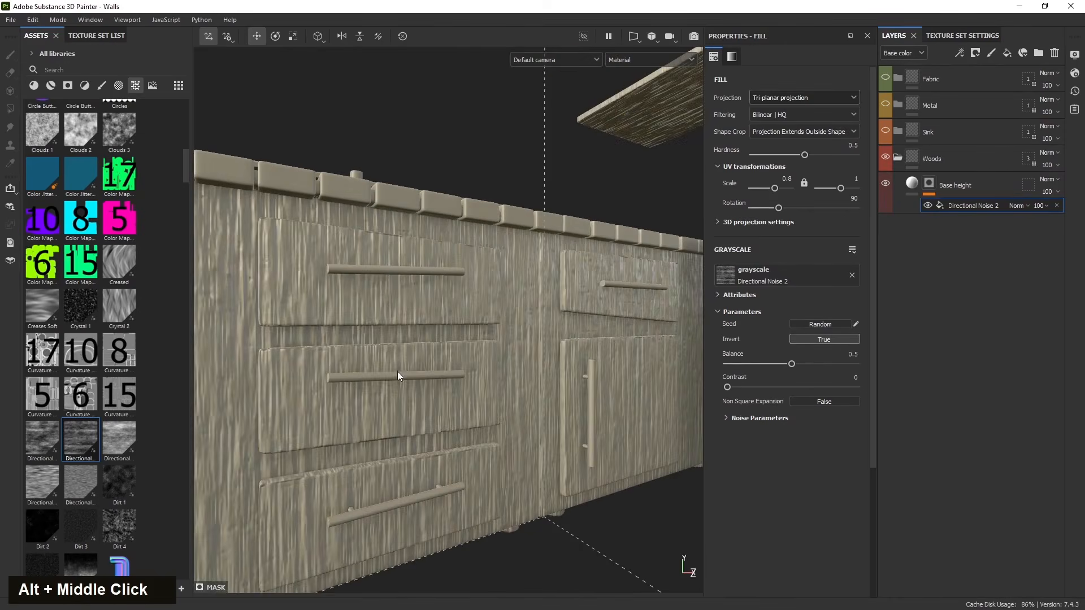
pyautogui.scroll(-4, 398, 372)
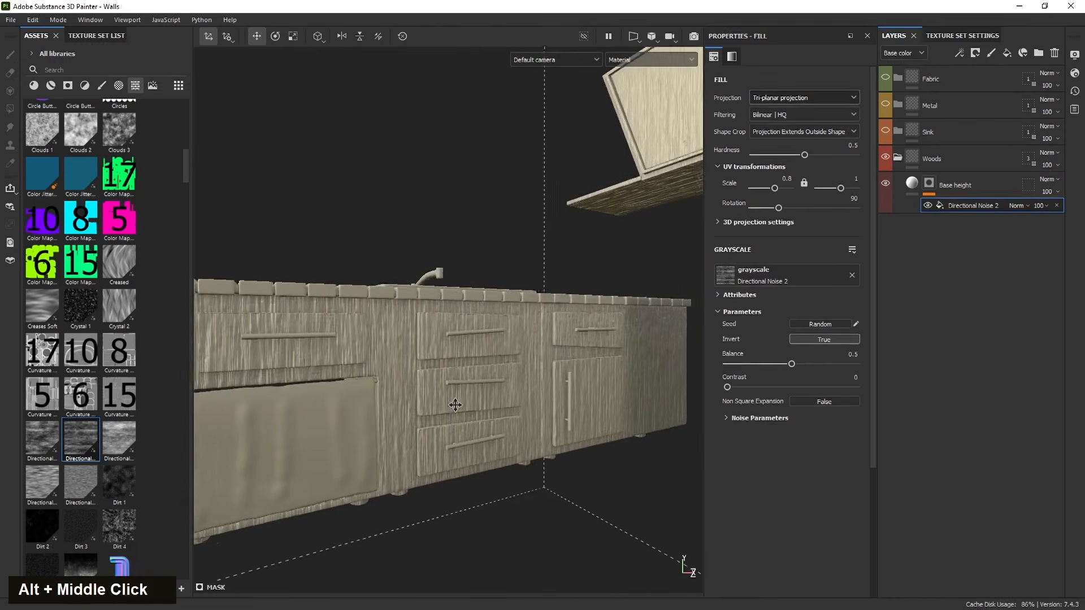
pyautogui.keyDown('alt'); pyautogui.moveTo(452, 401); pyautogui.dragTo(402, 399); pyautogui.keyUp('alt')
pyautogui.keyDown('alt'); pyautogui.moveTo(402, 399); pyautogui.dragTo(344, 389, button='middle'); pyautogui.keyUp('alt')
pyautogui.keyDown('alt'); pyautogui.moveTo(345, 389); pyautogui.dragTo(379, 343); pyautogui.keyUp('alt')
pyautogui.scroll(3, 379, 399)
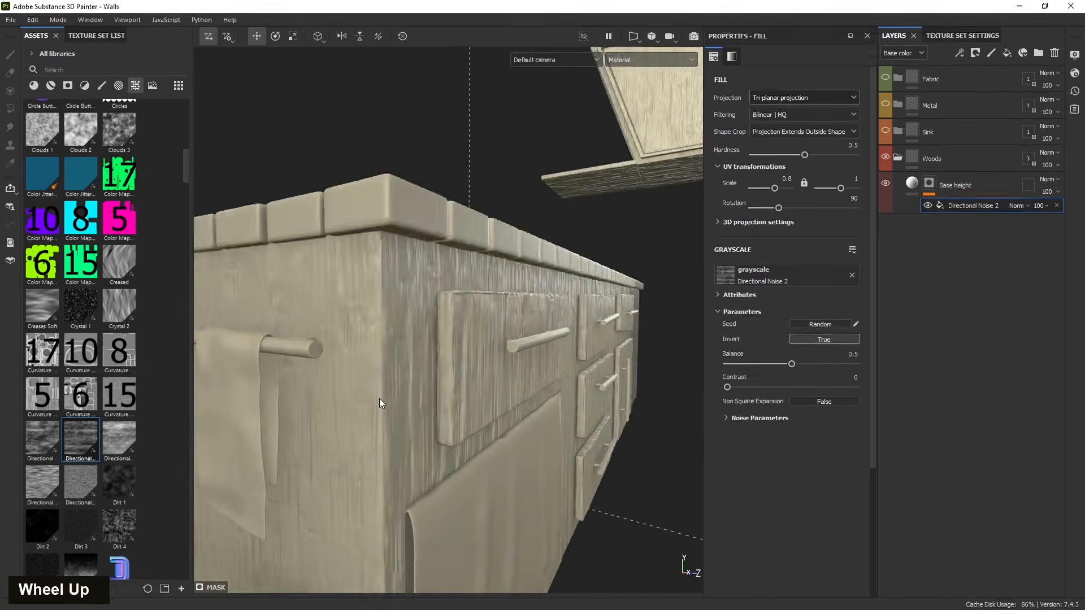
pyautogui.keyDown('alt'); pyautogui.moveTo(379, 398); pyautogui.dragTo(367, 410); pyautogui.keyUp('alt')
pyautogui.keyDown('alt'); pyautogui.moveTo(367, 410); pyautogui.dragTo(359, 421, button='middle'); pyautogui.keyUp('alt')
pyautogui.keyDown('alt'); pyautogui.moveTo(359, 421); pyautogui.dragTo(317, 443); pyautogui.keyUp('alt')
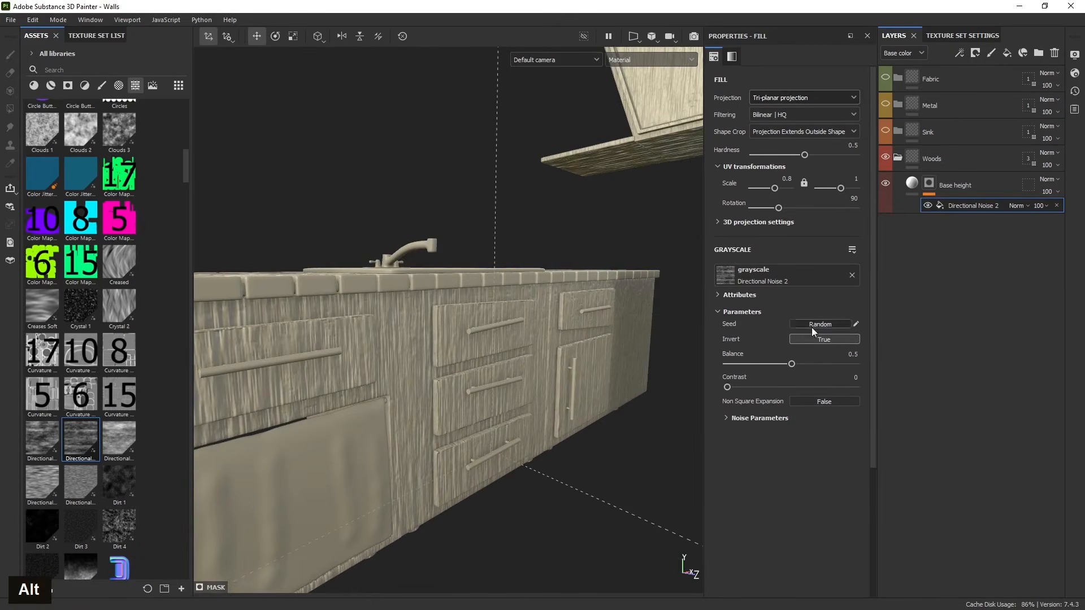
# - Lower the Base height layer's height value to about 0.11
pyautogui.click(911, 188)
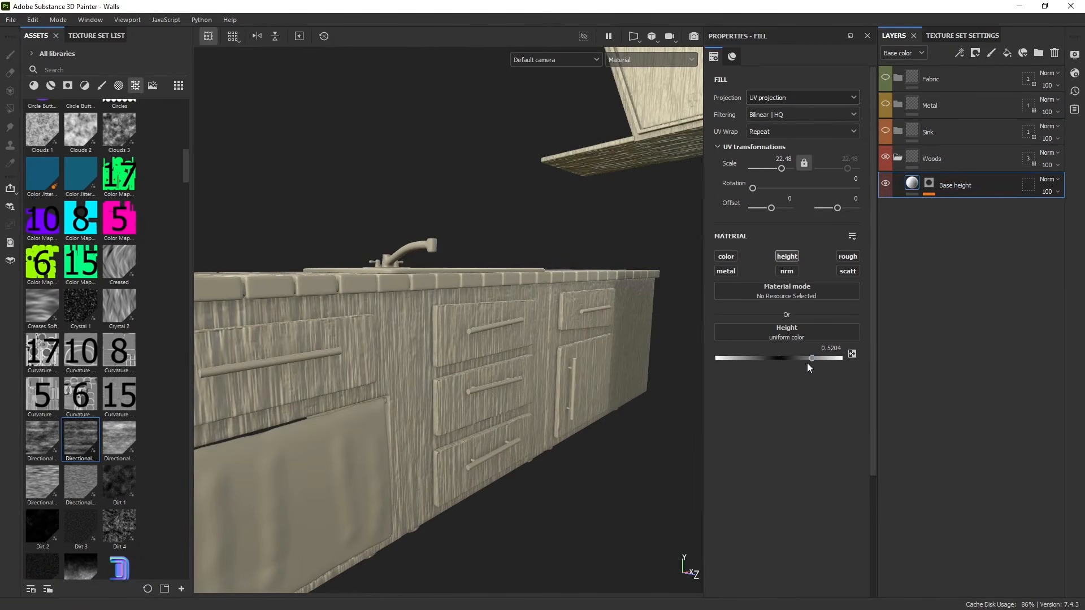
pyautogui.moveTo(811, 359); pyautogui.dragTo(786, 359)
pyautogui.keyDown('alt'); pyautogui.moveTo(350, 459); pyautogui.dragTo(334, 437); pyautogui.keyUp('alt')
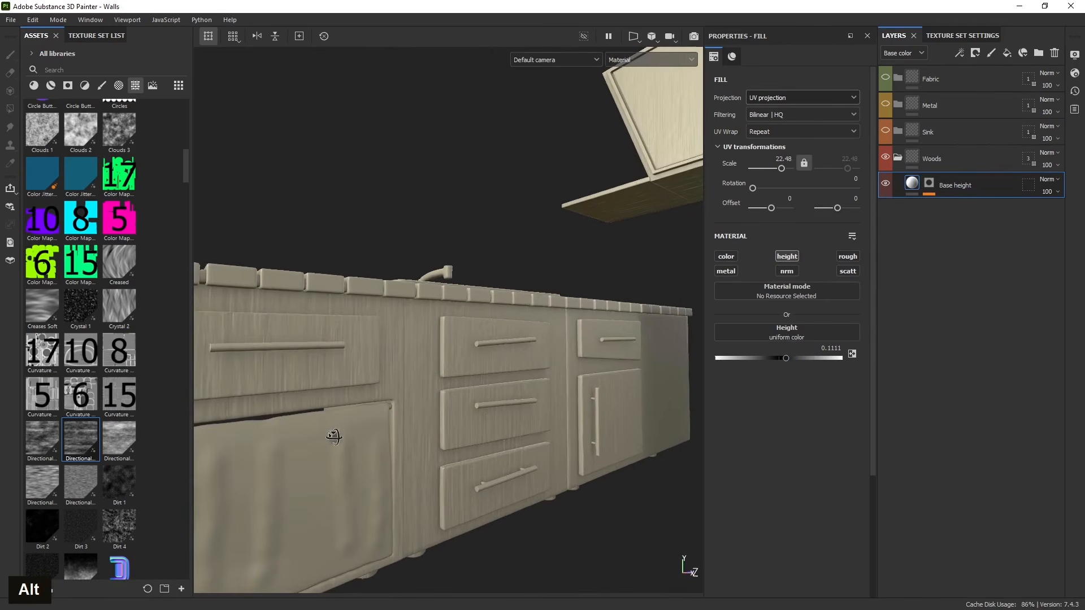
pyautogui.click(929, 182)
pyautogui.click(974, 205)
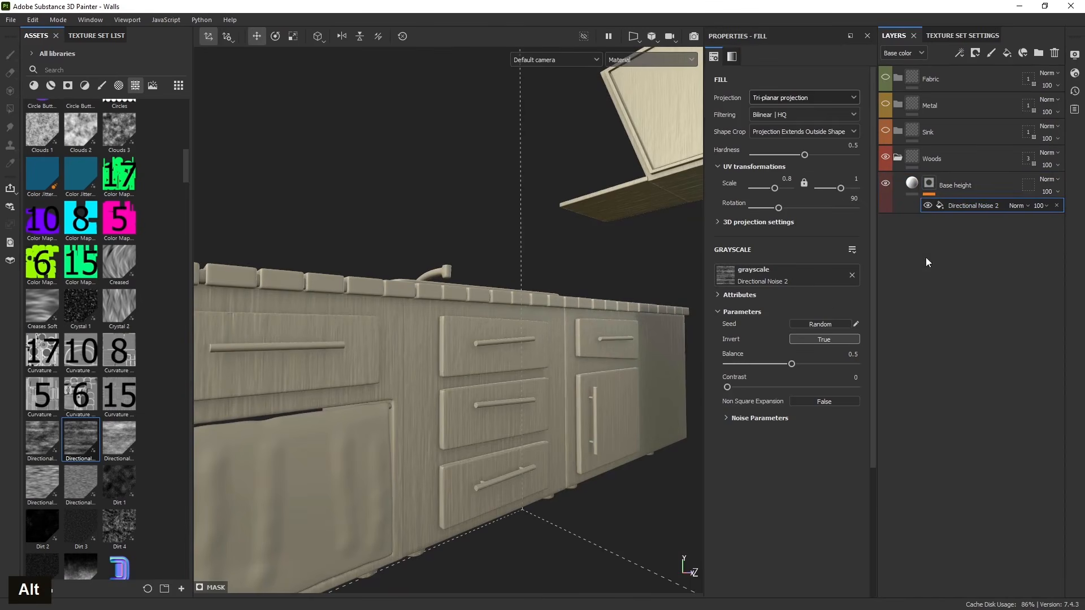
pyautogui.click(960, 53)
pyautogui.click(978, 109)
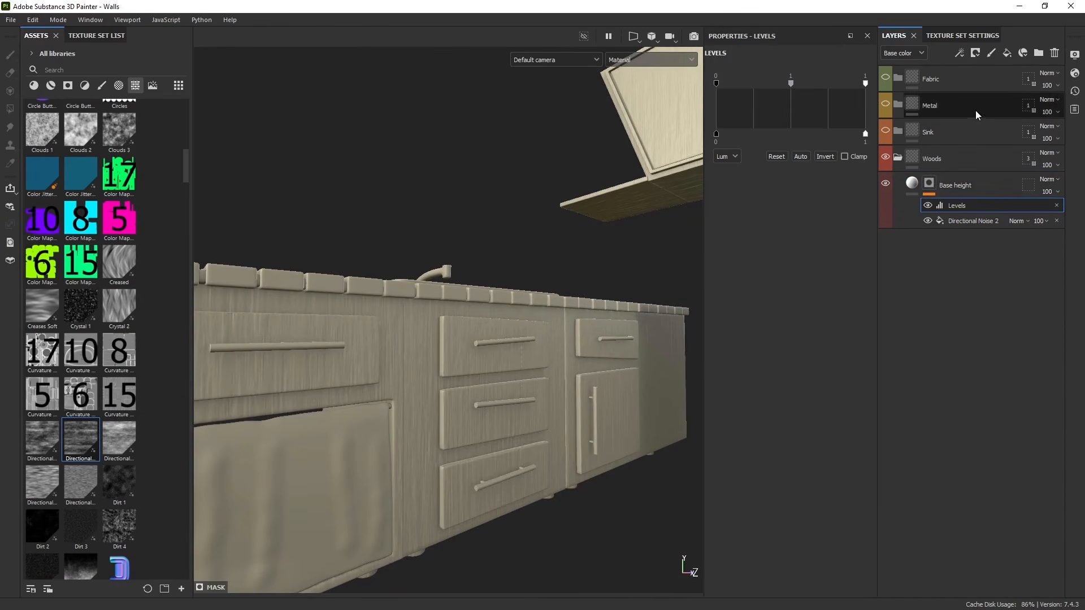
pyautogui.click(1056, 206)
# - Add a fill effect to the mask above Directional Noise 2
pyautogui.click(960, 54)
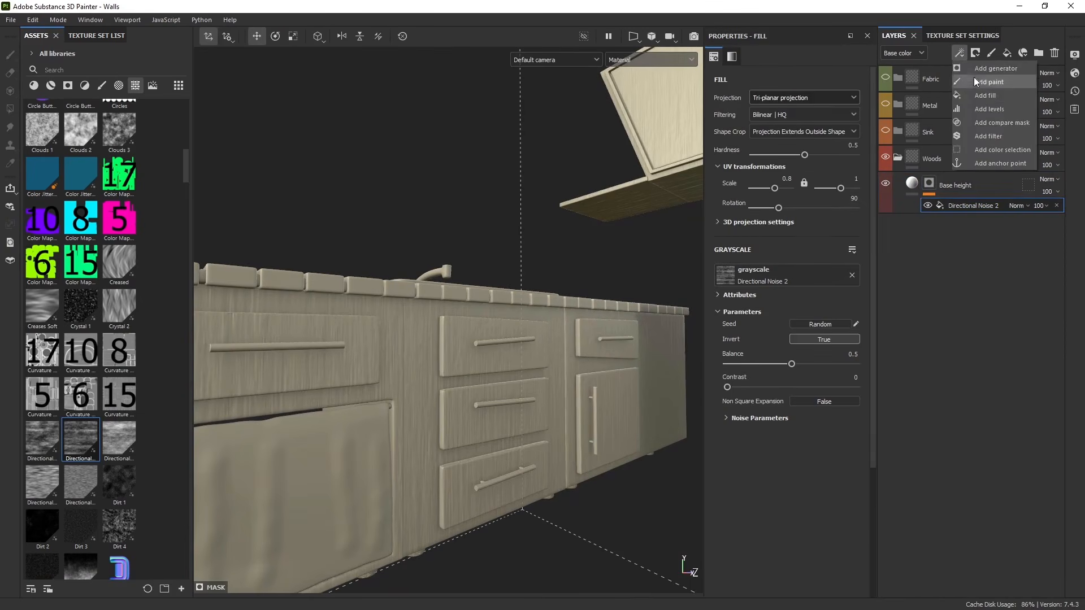
pyautogui.click(978, 94)
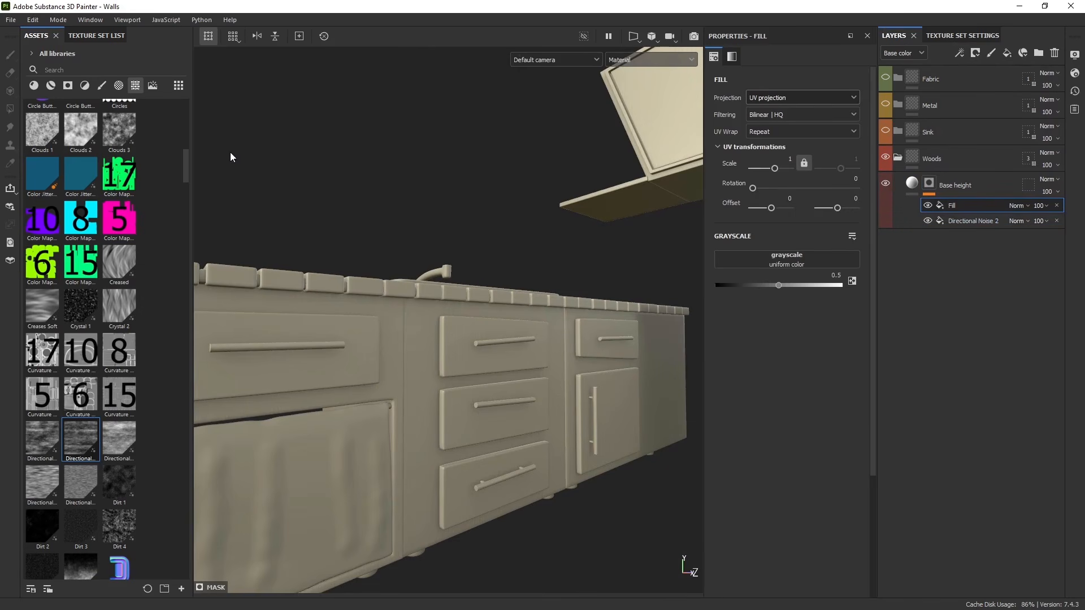
# - Browse the grunge textures and assign Grunge Map 005 as the grayscale source of the mask's new fill effect
pyautogui.scroll(-5, 157, 364)
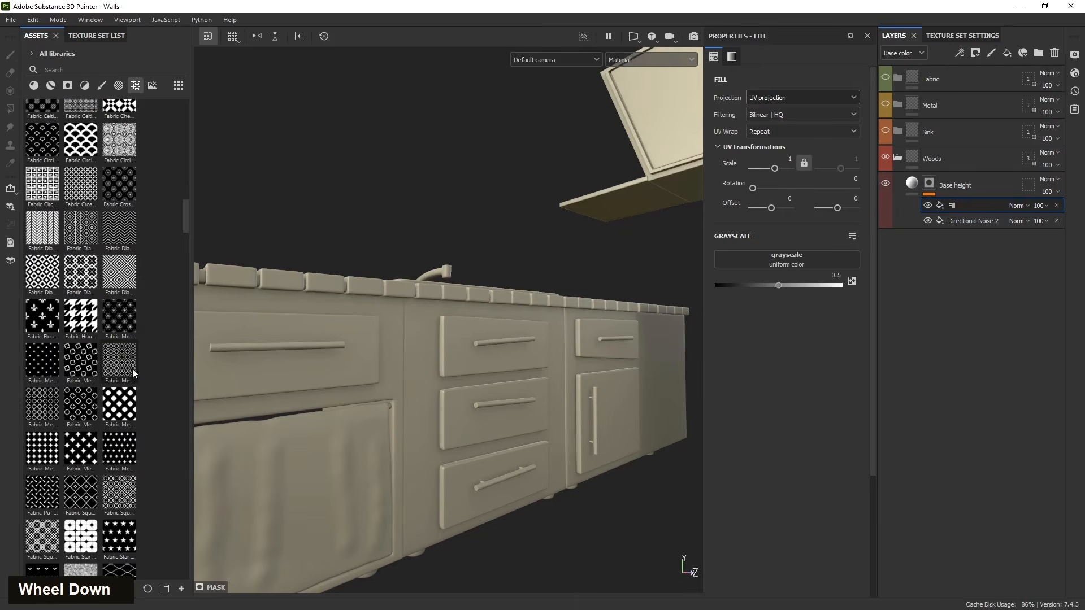
pyautogui.scroll(-15, 133, 373)
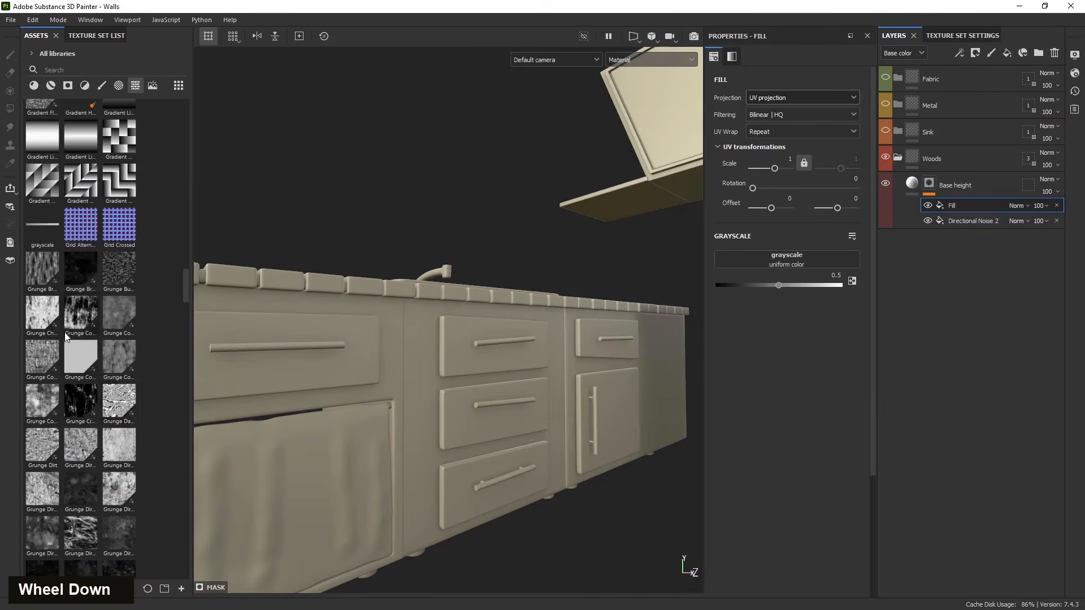
pyautogui.scroll(-3, 66, 338)
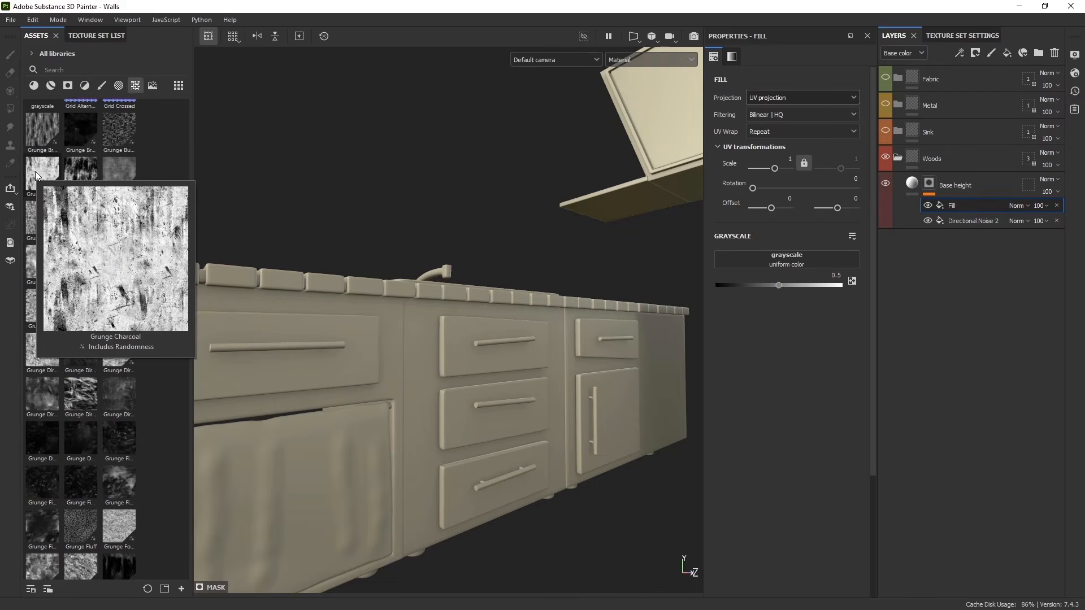
pyautogui.moveTo(89, 175)
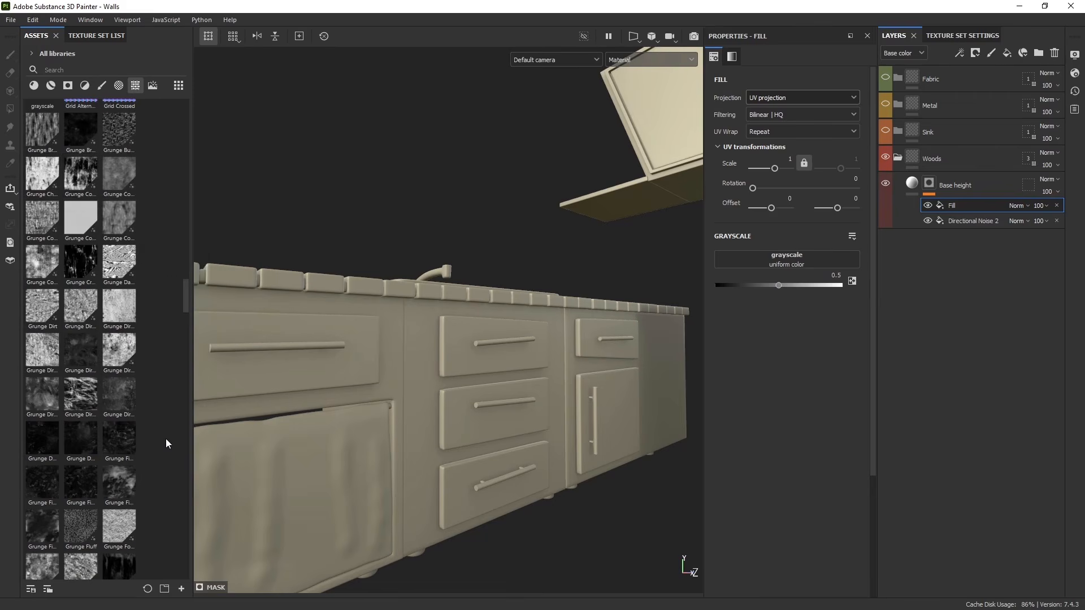
pyautogui.moveTo(124, 223)
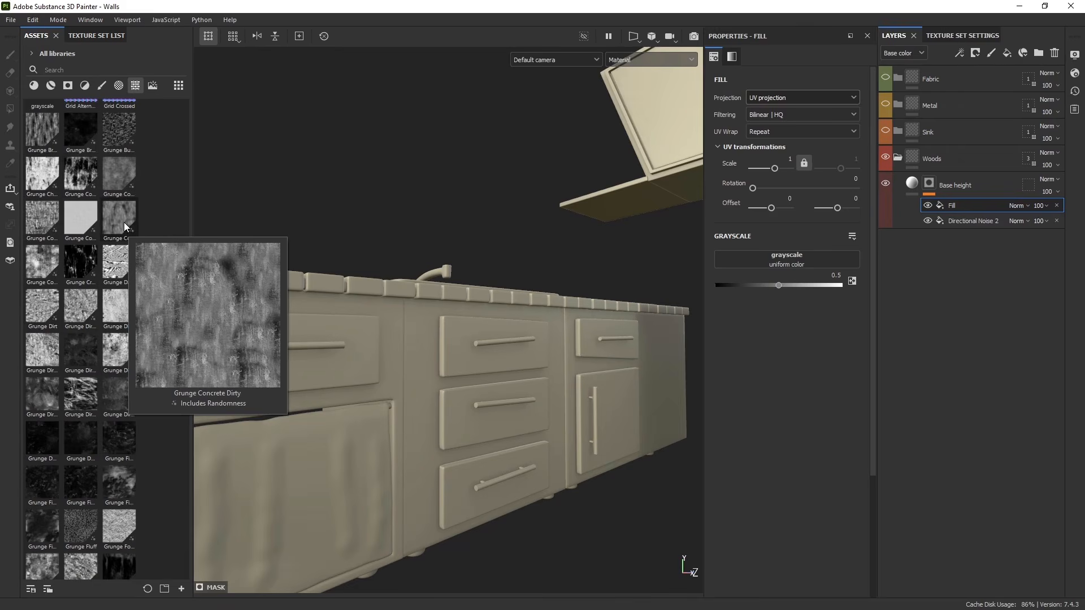
pyautogui.scroll(-3, 69, 394)
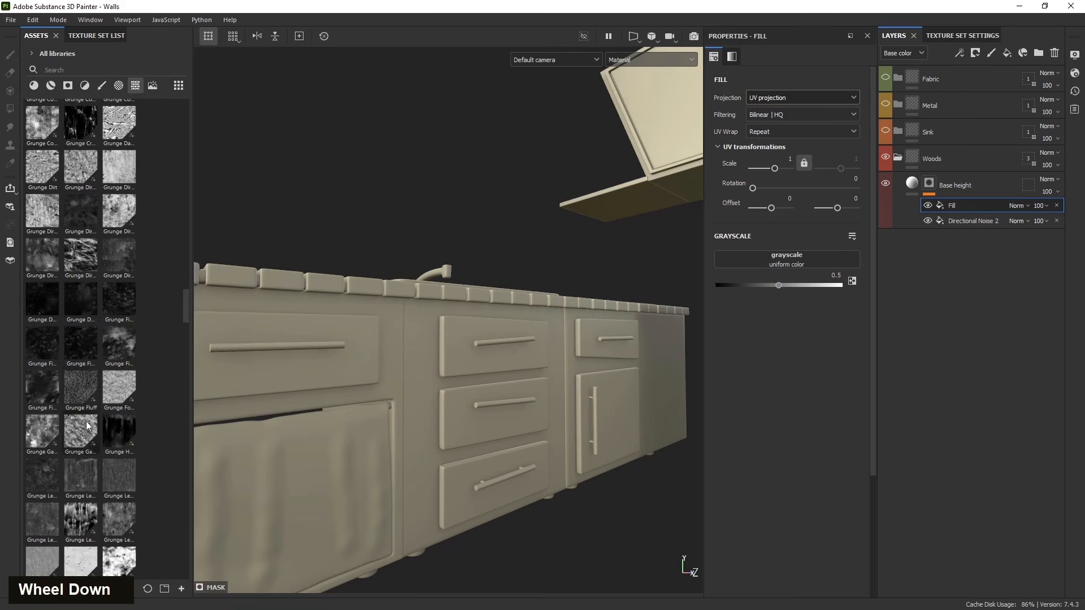
pyautogui.scroll(-6, 109, 478)
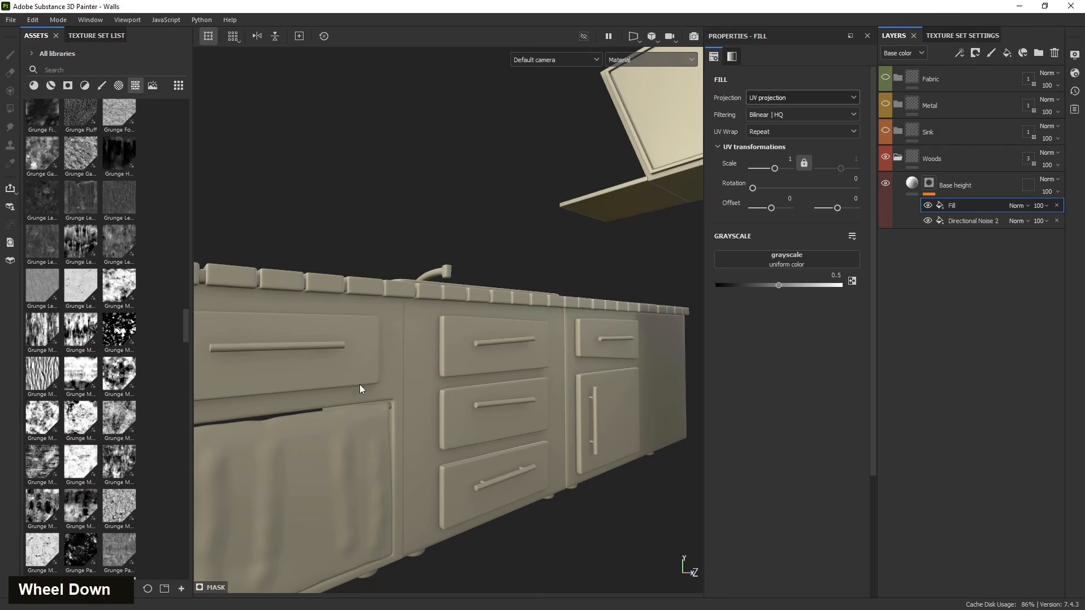
pyautogui.scroll(2, 323, 356)
pyautogui.scroll(-2, 419, 393)
pyautogui.keyDown('alt'); pyautogui.moveTo(419, 393); pyautogui.dragTo(361, 390); pyautogui.keyUp('alt')
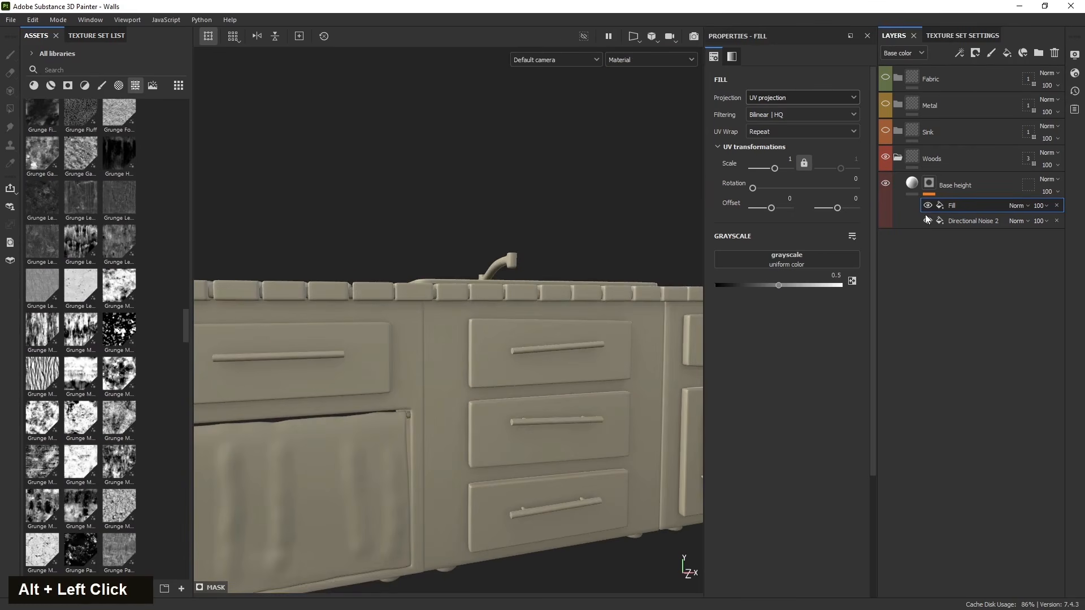
pyautogui.keyDown('alt'); pyautogui.moveTo(540, 439); pyautogui.dragTo(548, 408); pyautogui.keyUp('alt')
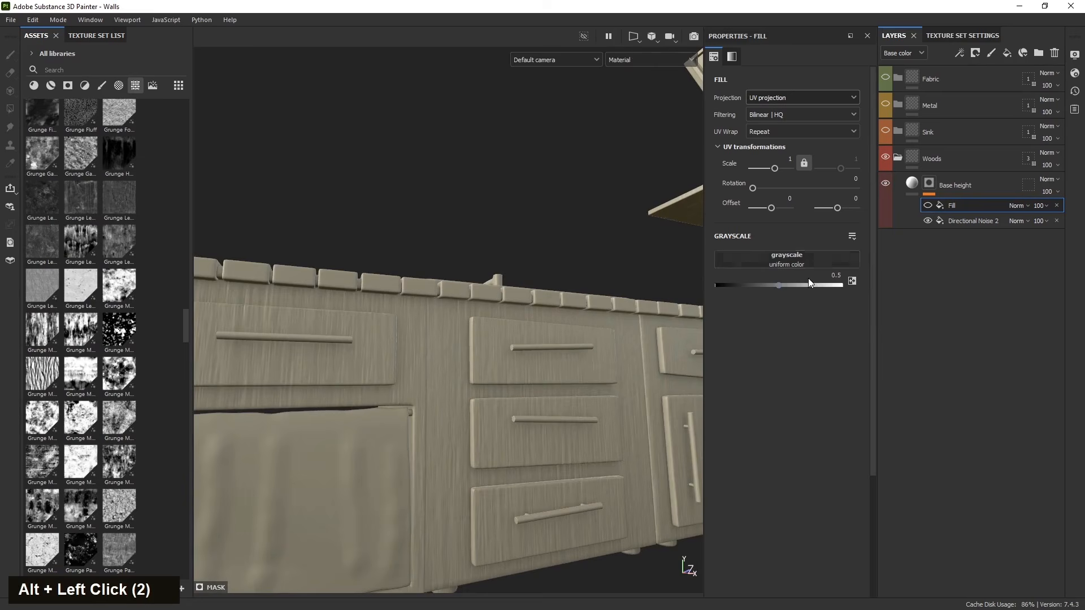
pyautogui.click(928, 206)
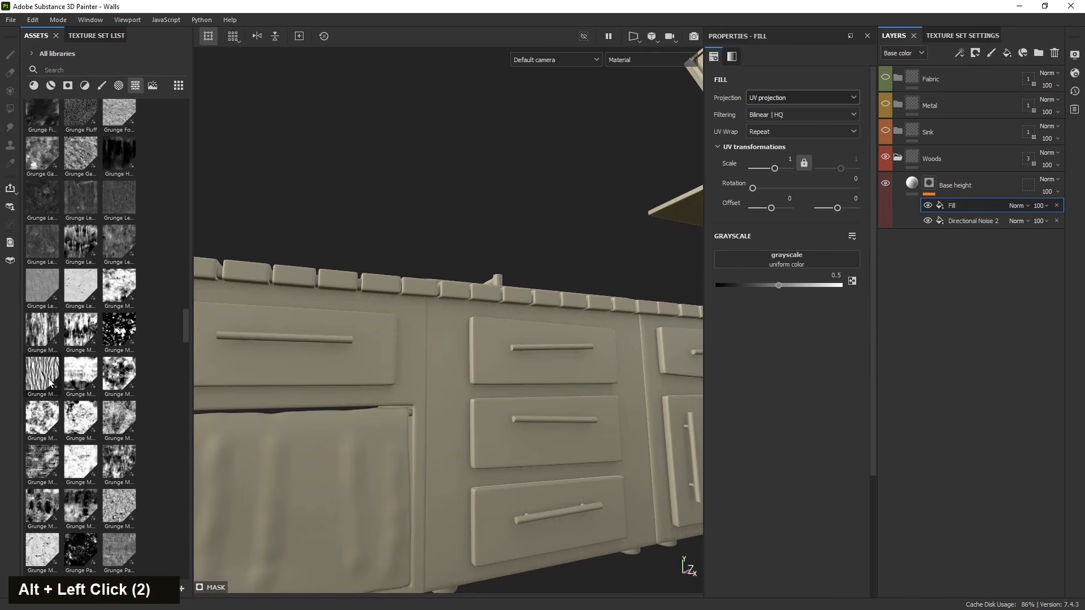
pyautogui.moveTo(41, 381); pyautogui.dragTo(791, 261)
pyautogui.keyDown('alt'); pyautogui.moveTo(554, 396); pyautogui.dragTo(573, 416); pyautogui.keyUp('alt')
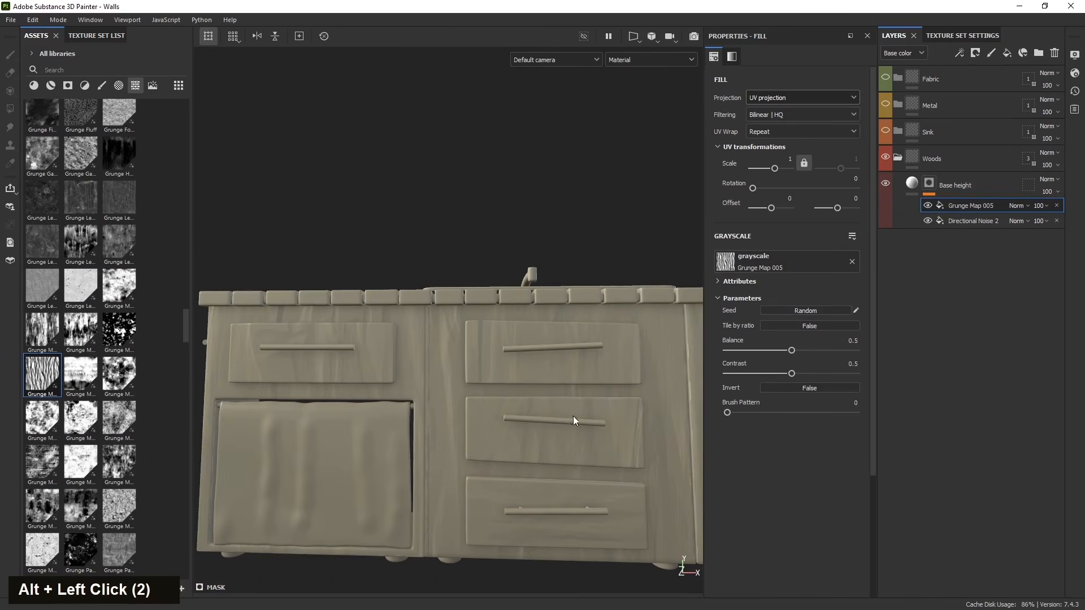
# - Switch the grunge fill to Tri-planar projection and set its scale to 6
pyautogui.click(782, 97)
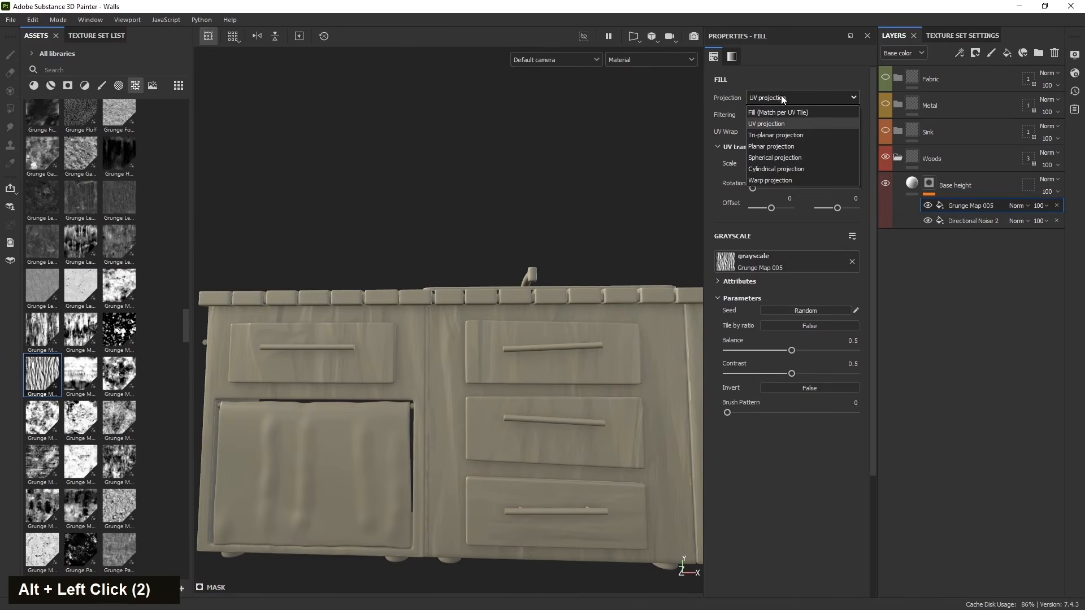
pyautogui.click(779, 134)
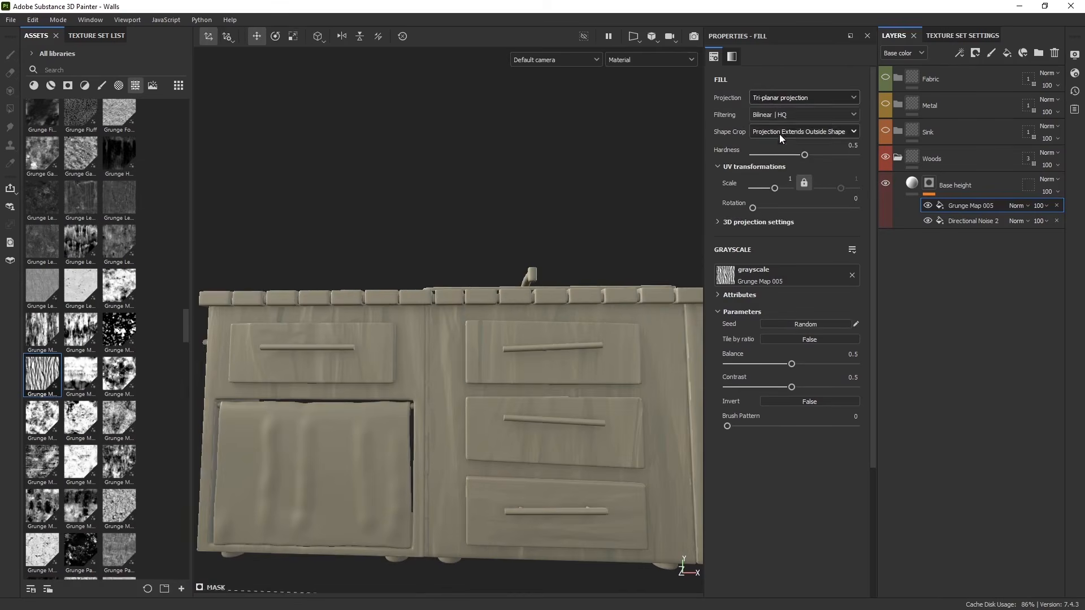
pyautogui.keyDown('alt'); pyautogui.moveTo(493, 444); pyautogui.dragTo(745, 290); pyautogui.keyUp('alt')
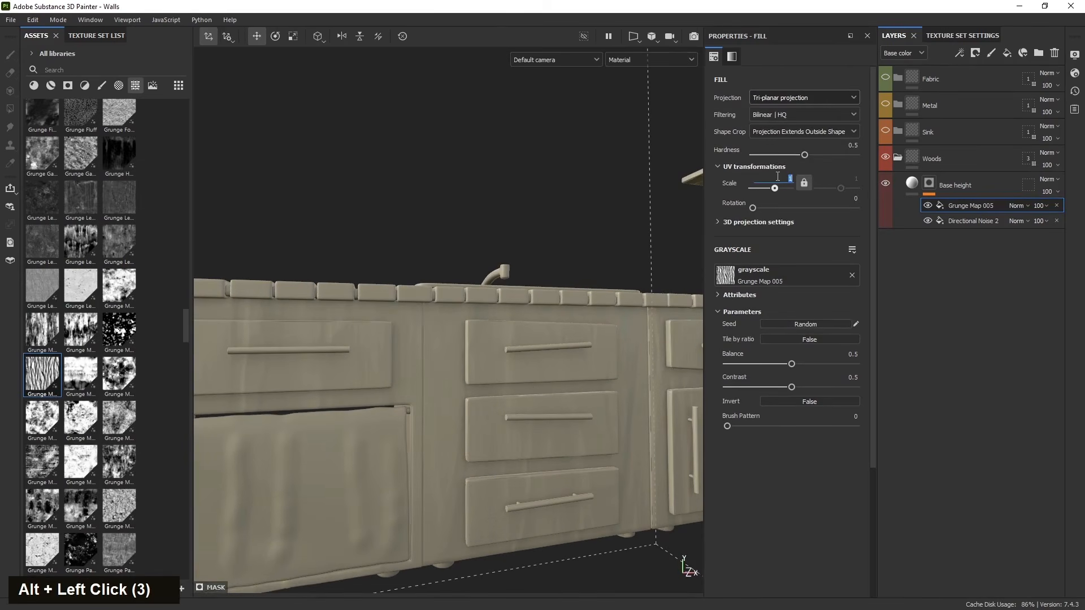
pyautogui.write('2')
pyautogui.press('Return')
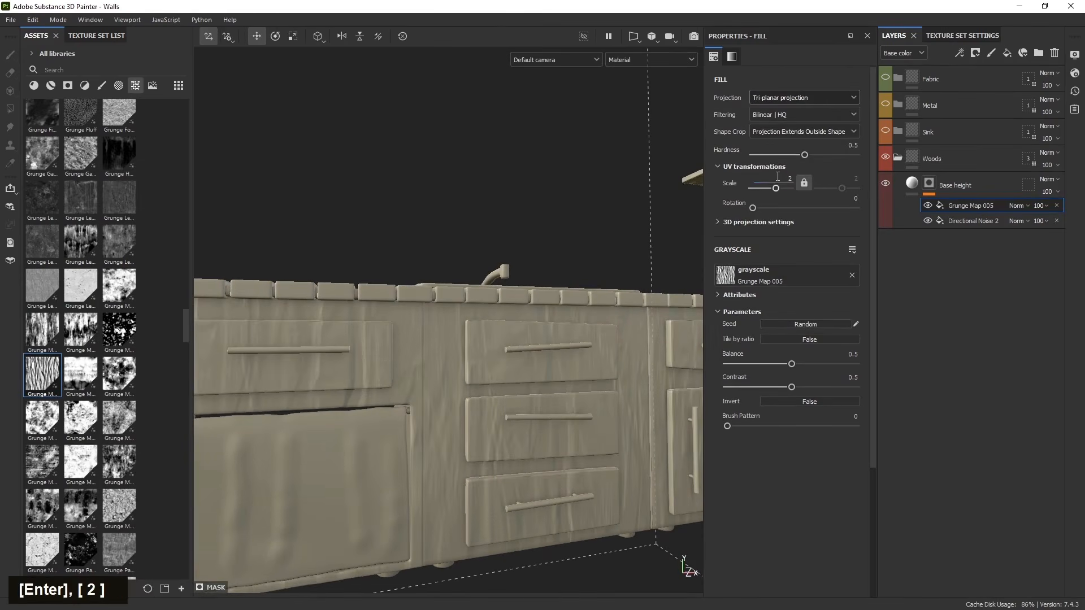
pyautogui.keyDown('alt'); pyautogui.moveTo(527, 484); pyautogui.dragTo(730, 416); pyautogui.keyUp('alt')
pyautogui.keyDown('alt'); pyautogui.moveTo(471, 431); pyautogui.dragTo(444, 452); pyautogui.keyUp('alt')
pyautogui.scroll(3, 444, 453)
pyautogui.keyDown('alt'); pyautogui.moveTo(418, 407); pyautogui.dragTo(402, 379); pyautogui.keyUp('alt')
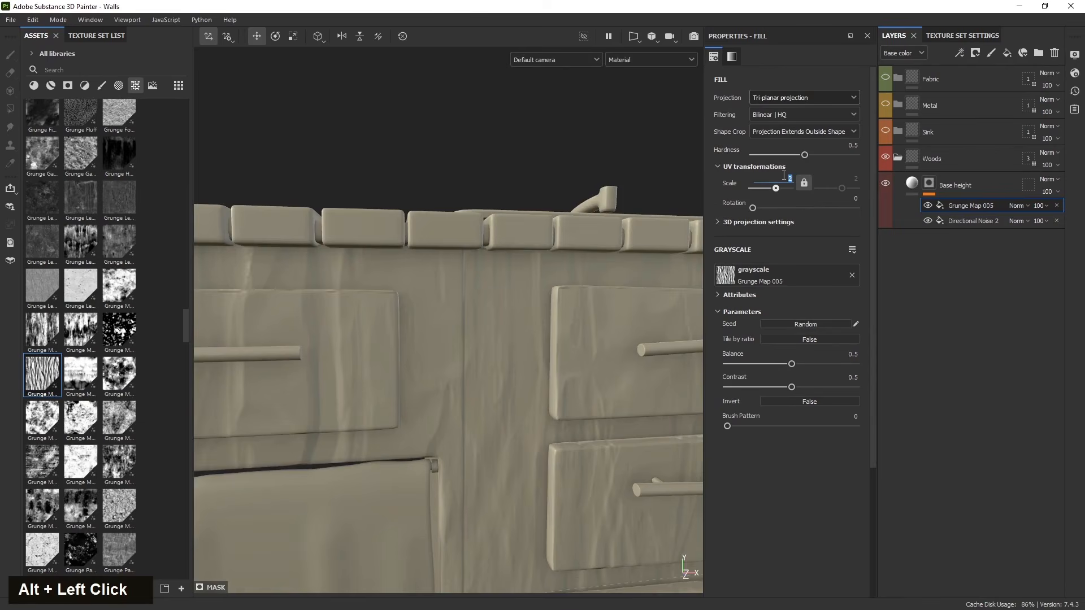
pyautogui.write('6')
pyautogui.press('Return')
# - Move Directional Noise 2 above the grunge fill and lower its opacity to about 77
pyautogui.scroll(-3, 474, 413)
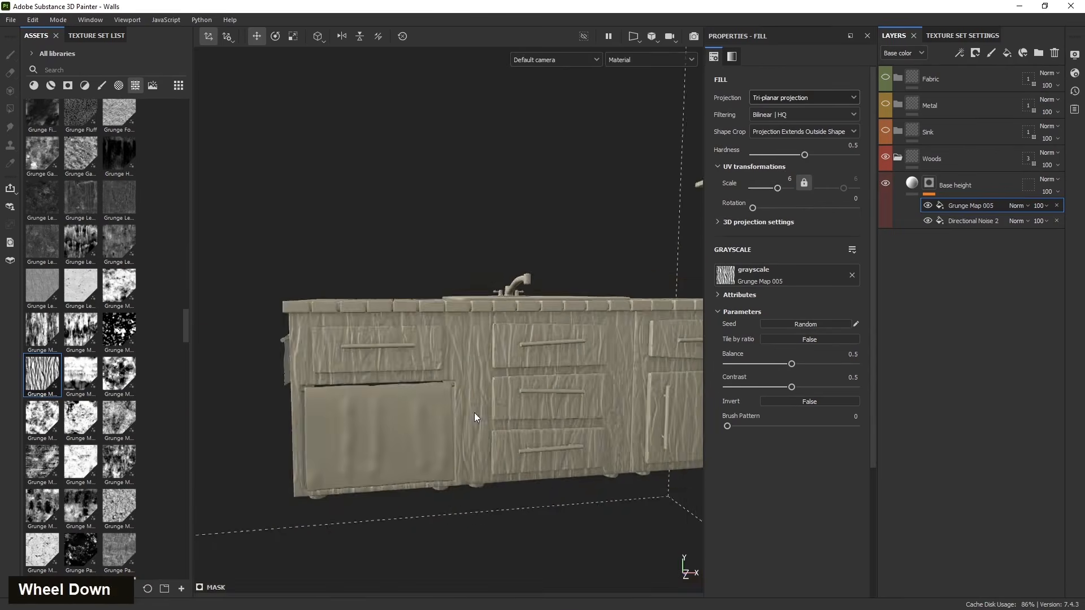
pyautogui.scroll(3, 475, 416)
pyautogui.keyDown('alt'); pyautogui.moveTo(475, 415); pyautogui.dragTo(534, 418); pyautogui.keyUp('alt')
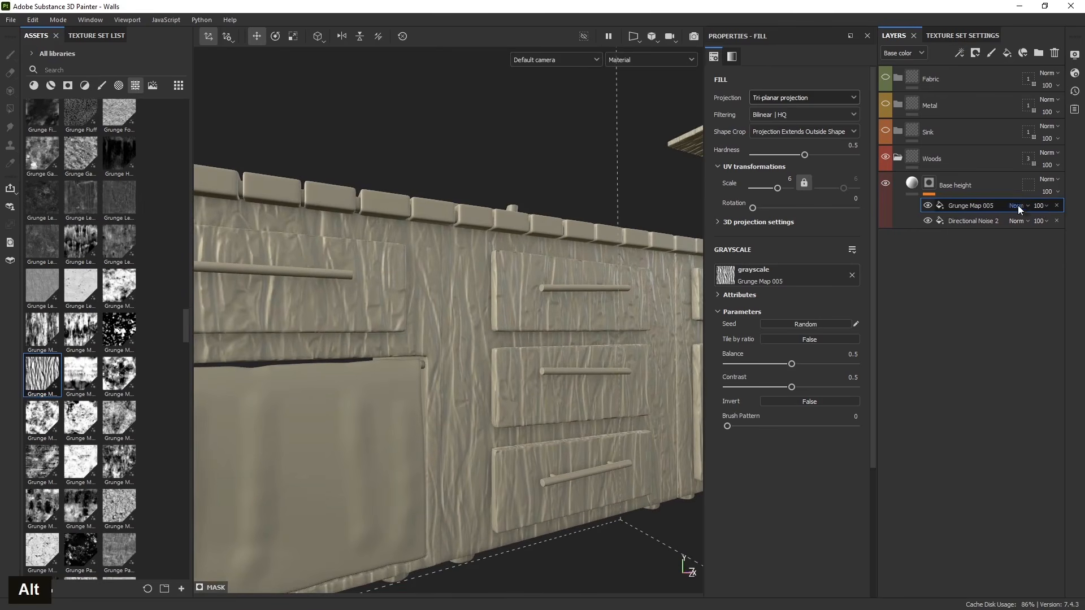
pyautogui.moveTo(973, 207); pyautogui.dragTo(974, 223)
pyautogui.click(975, 207)
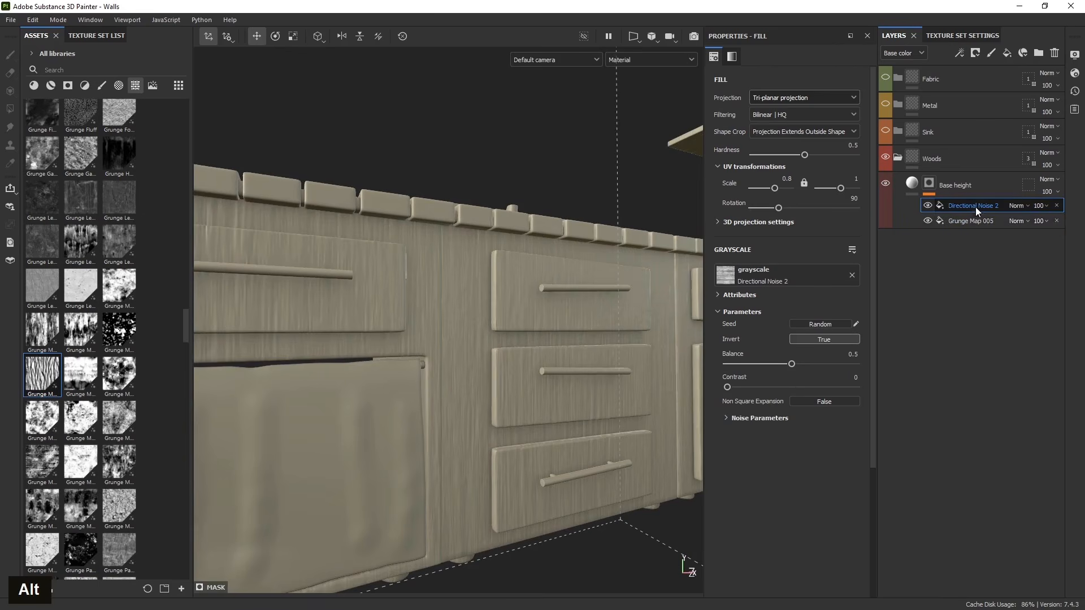
pyautogui.click(1038, 206)
pyautogui.moveTo(1080, 228); pyautogui.dragTo(1074, 229)
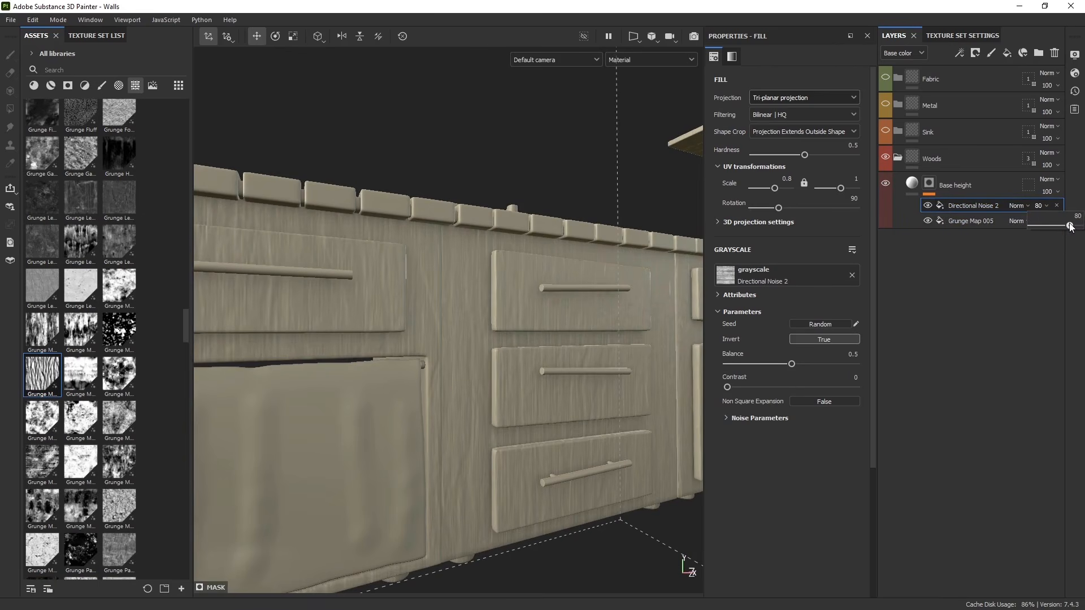
# - Inspect the combined wood grain and grunge on the cabinet doors from several angles
pyautogui.keyDown('alt'); pyautogui.moveTo(517, 369); pyautogui.dragTo(395, 435); pyautogui.keyUp('alt')
pyautogui.keyDown('alt'); pyautogui.moveTo(396, 435); pyautogui.dragTo(216, 462, button='middle'); pyautogui.keyUp('alt')
pyautogui.scroll(-5, 339, 447)
pyautogui.scroll(4, 339, 452)
pyautogui.keyDown('alt'); pyautogui.moveTo(452, 451); pyautogui.dragTo(516, 393); pyautogui.keyUp('alt')
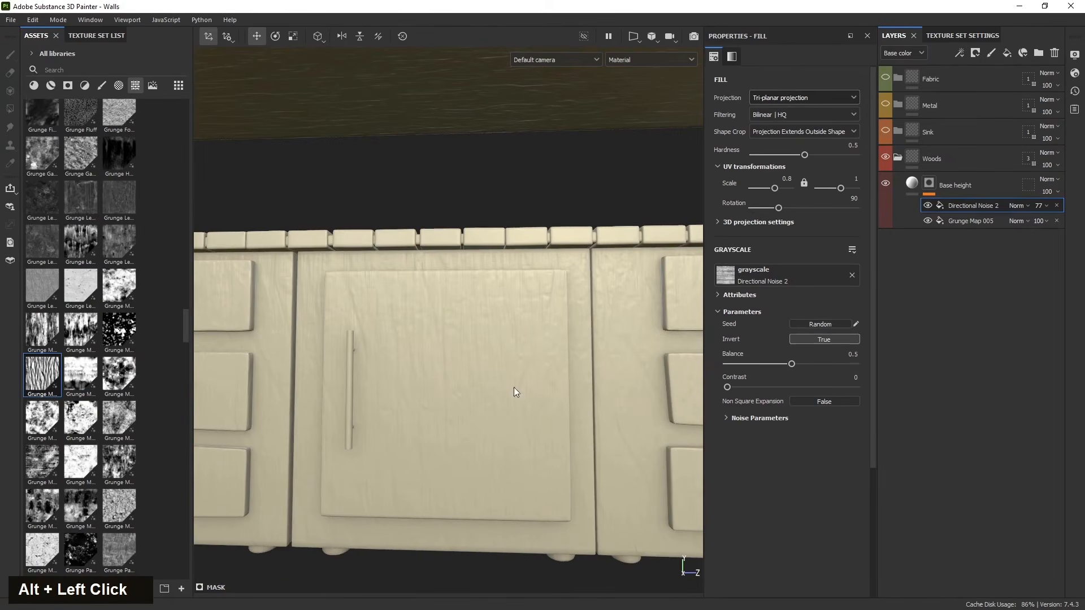
pyautogui.keyDown('alt'); pyautogui.moveTo(439, 277); pyautogui.dragTo(395, 390); pyautogui.keyUp('alt')
pyautogui.scroll(3, 461, 354)
pyautogui.keyDown('alt'); pyautogui.moveTo(461, 354); pyautogui.dragTo(384, 409); pyautogui.keyUp('alt')
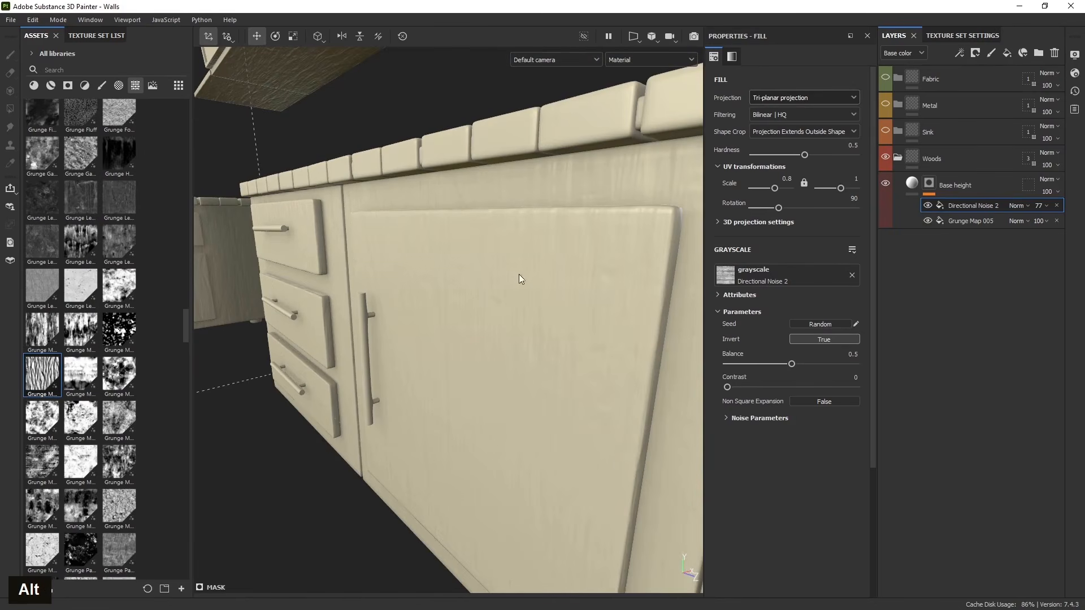
pyautogui.keyDown('alt'); pyautogui.moveTo(520, 279); pyautogui.dragTo(521, 295); pyautogui.keyUp('alt')
pyautogui.keyDown('alt'); pyautogui.moveTo(521, 296); pyautogui.dragTo(438, 332, button='middle'); pyautogui.keyUp('alt')
pyautogui.moveTo(439, 332)
pyautogui.keyDown('alt'); pyautogui.mouseDown()
pyautogui.moveTo(554, 322)
pyautogui.moveTo(436, 340)
pyautogui.moveTo(447, 338)
pyautogui.mouseUp(); pyautogui.keyUp('alt')
# - Add an anchor point at the top of the Base height layer's mask stack
pyautogui.rightClick(968, 204)
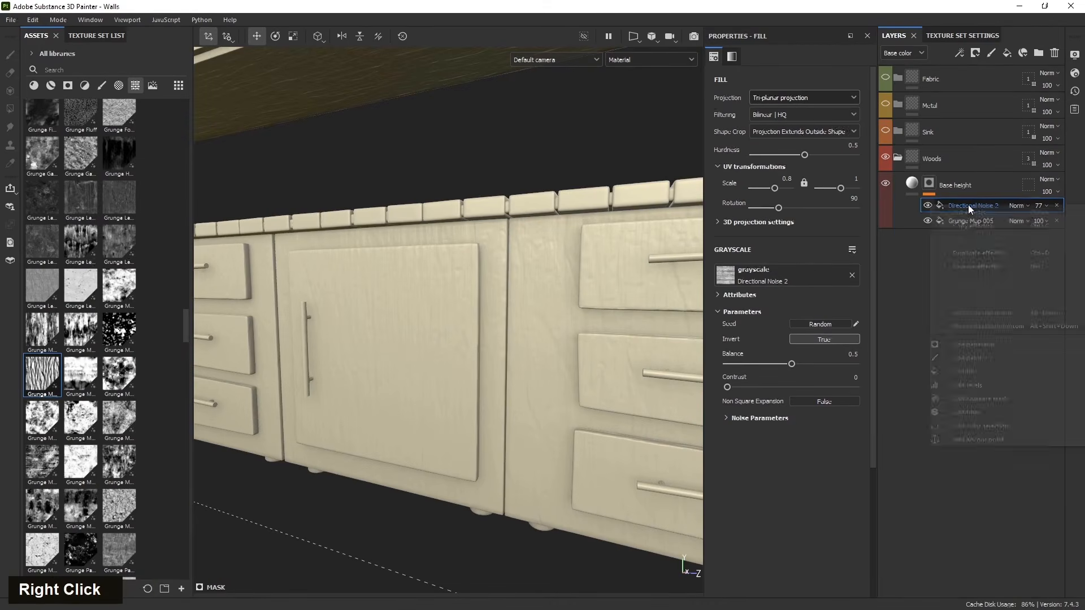
pyautogui.click(973, 437)
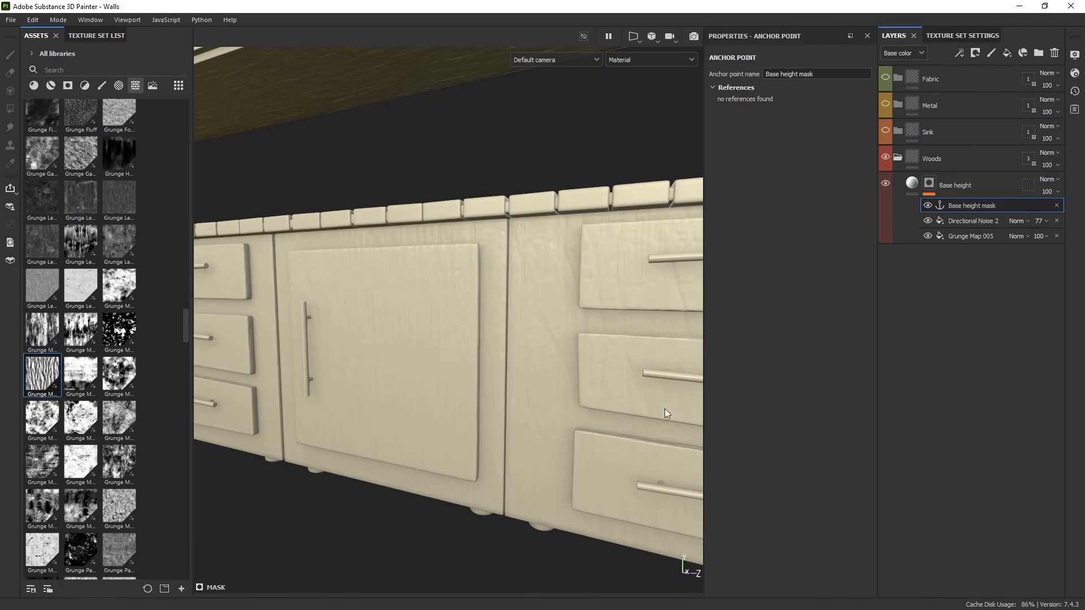
# - Inspect the cabinets from several angles with the Base height layer selected
pyautogui.click(989, 181)
pyautogui.moveTo(599, 362)
pyautogui.keyDown('alt'); pyautogui.mouseDown()
pyautogui.moveTo(658, 358)
pyautogui.moveTo(424, 361)
pyautogui.mouseUp(); pyautogui.keyUp('alt')
pyautogui.keyDown('alt'); pyautogui.moveTo(395, 373); pyautogui.dragTo(582, 441, button='middle'); pyautogui.keyUp('alt')
pyautogui.keyDown('alt'); pyautogui.moveTo(366, 402); pyautogui.dragTo(447, 402, button='middle'); pyautogui.keyUp('alt')
pyautogui.keyDown('alt'); pyautogui.moveTo(447, 403); pyautogui.dragTo(541, 410); pyautogui.keyUp('alt')
pyautogui.keyDown('alt'); pyautogui.moveTo(542, 410); pyautogui.dragTo(633, 438, button='middle'); pyautogui.keyUp('alt')
pyautogui.moveTo(452, 430)
pyautogui.keyDown('alt'); pyautogui.mouseDown()
pyautogui.moveTo(508, 415)
pyautogui.moveTo(470, 441)
pyautogui.mouseUp(); pyautogui.keyUp('alt')
pyautogui.scroll(5, 503, 404)
pyautogui.keyDown('alt'); pyautogui.moveTo(469, 441); pyautogui.dragTo(440, 404, button='middle'); pyautogui.keyUp('alt')
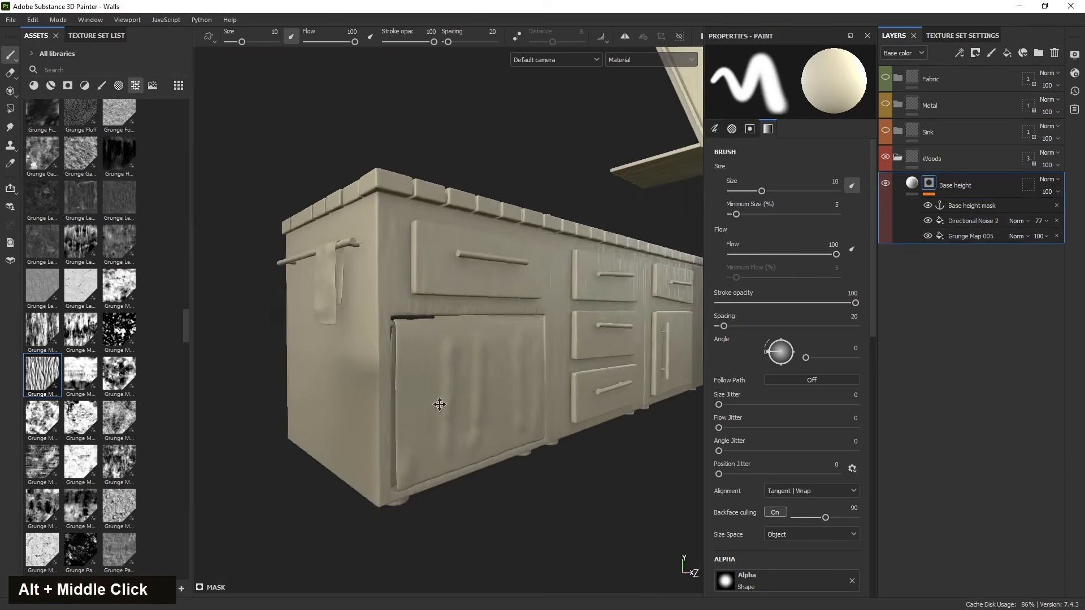
pyautogui.keyDown('alt'); pyautogui.moveTo(440, 405); pyautogui.dragTo(433, 439); pyautogui.keyUp('alt')
pyautogui.scroll(3, 499, 339)
pyautogui.scroll(-2, 500, 339)
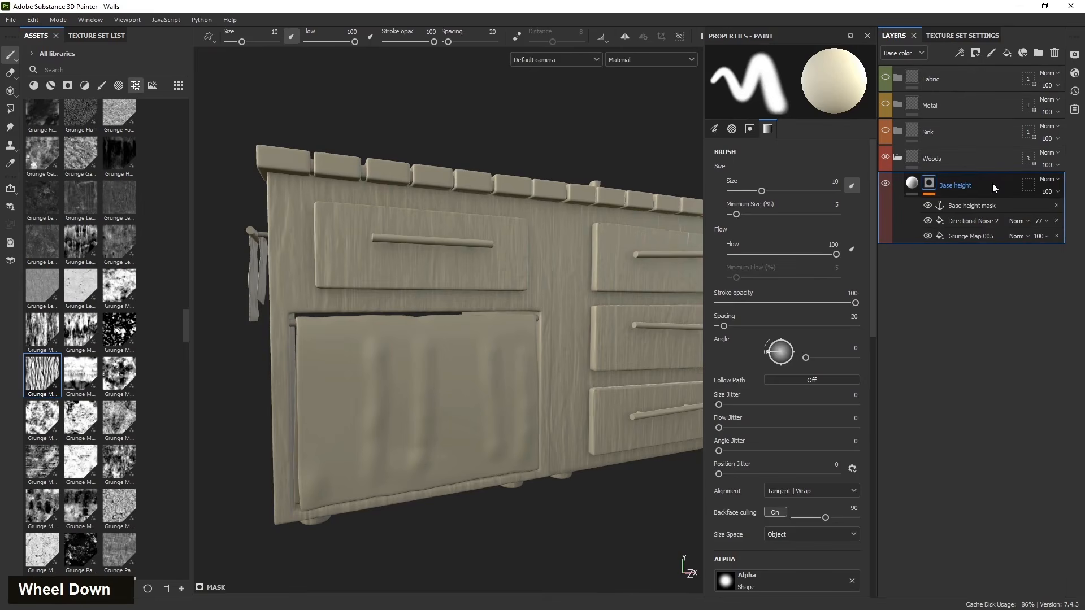
# - Duplicate the Base height layer and delete all effects from the copy's mask
pyautogui.hotkey('ctrl', 'd')
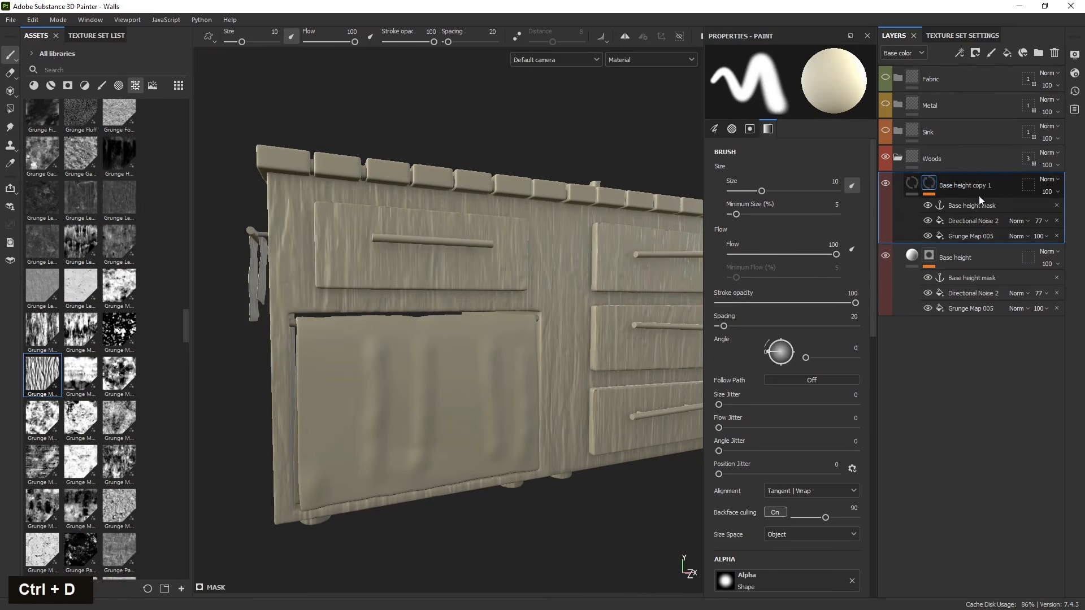
pyautogui.click(1060, 220)
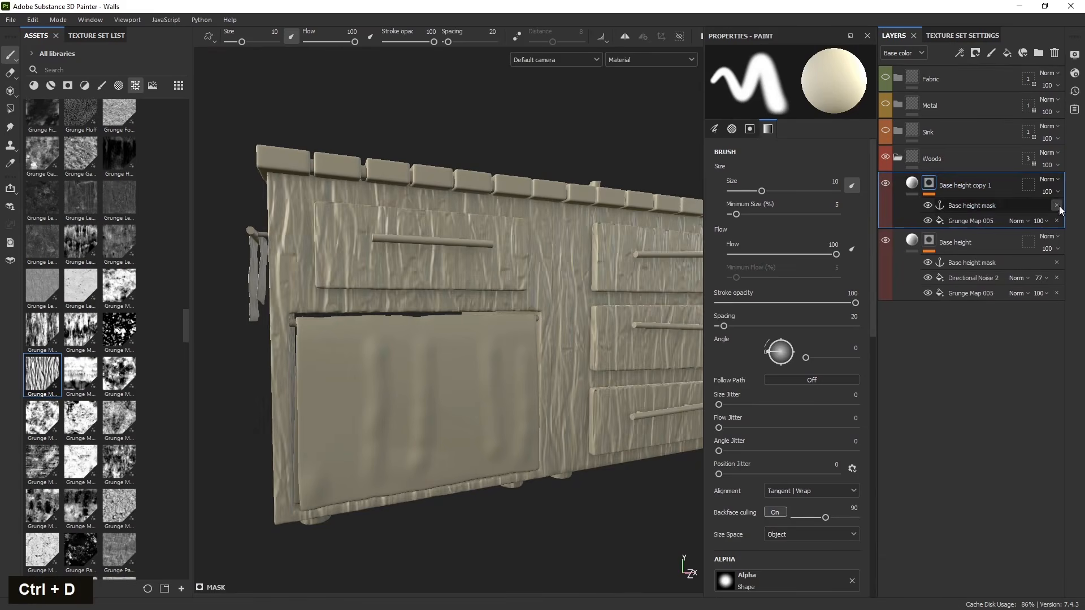
pyautogui.click(1059, 206)
pyautogui.click(1059, 206)
# - Rename the duplicated layer to Fine details
pyautogui.doubleClick(960, 187)
pyautogui.click(981, 185)
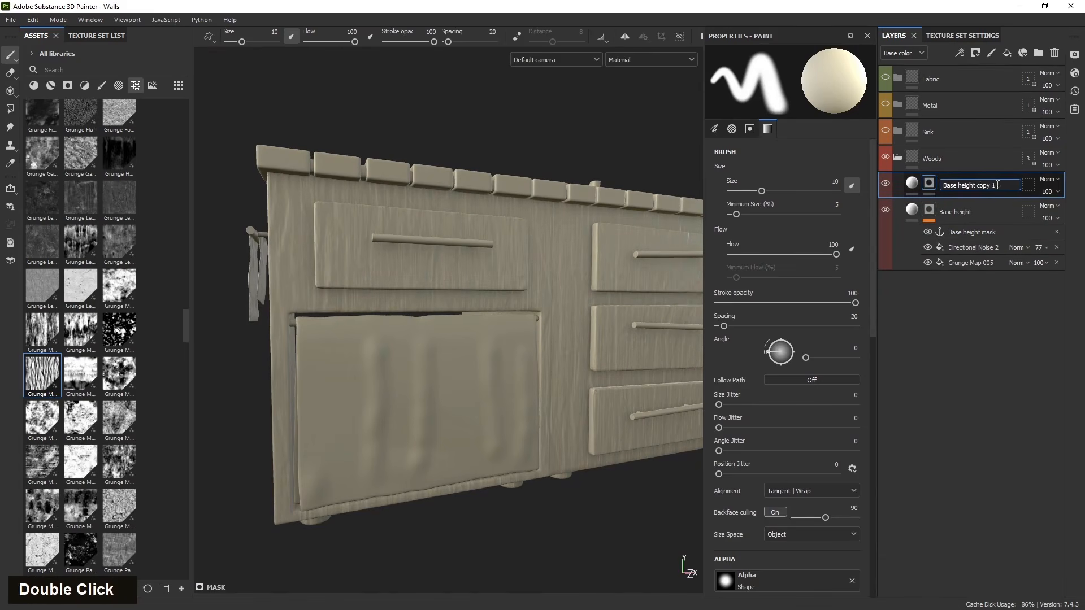
pyautogui.press('BackSpace')
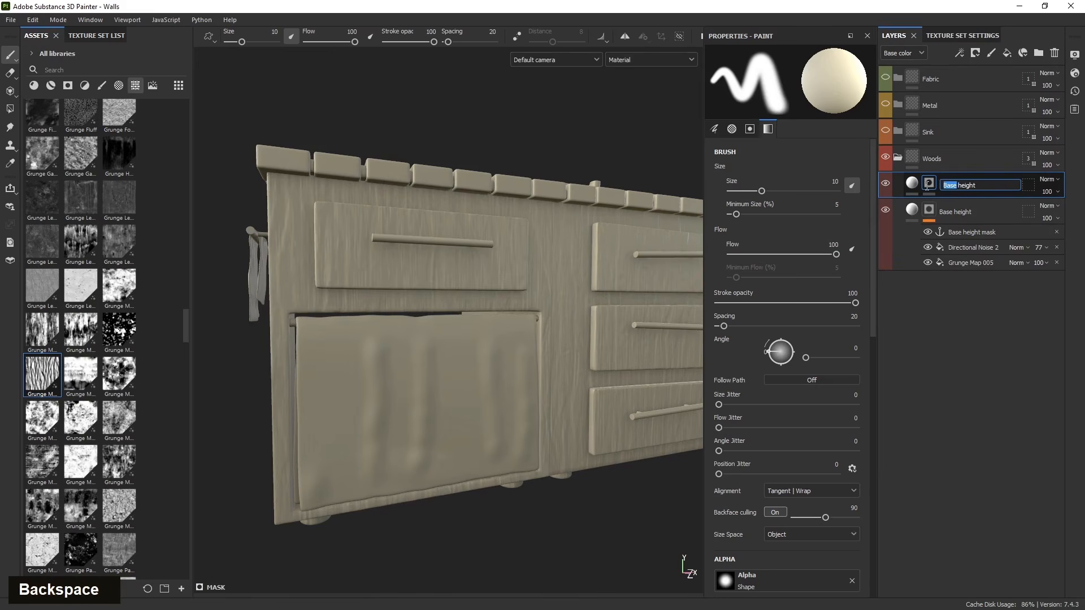
pyautogui.write('Fine')
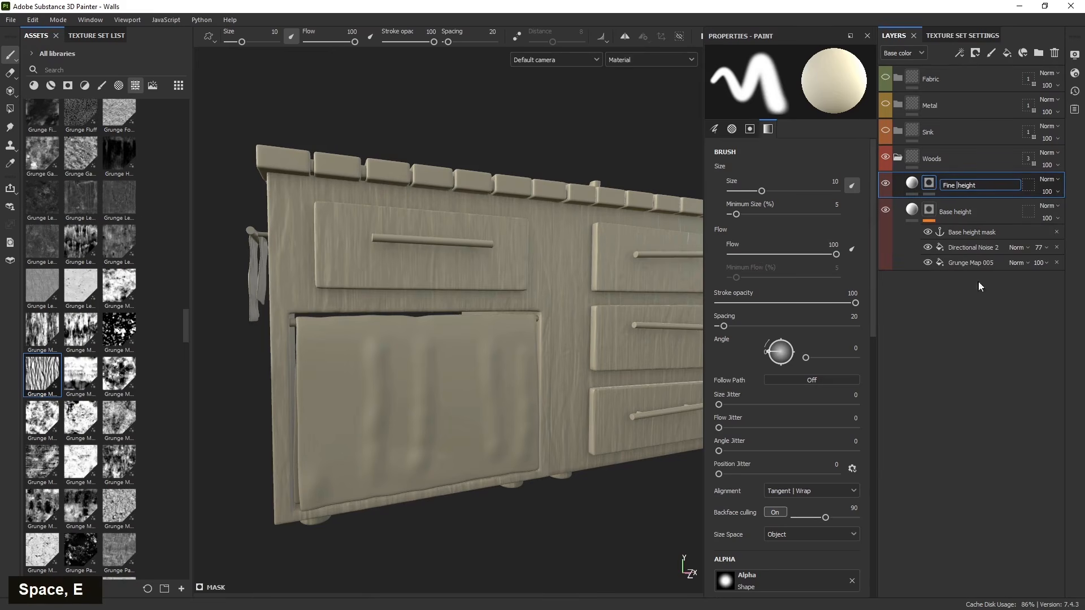
pyautogui.doubleClick(962, 186)
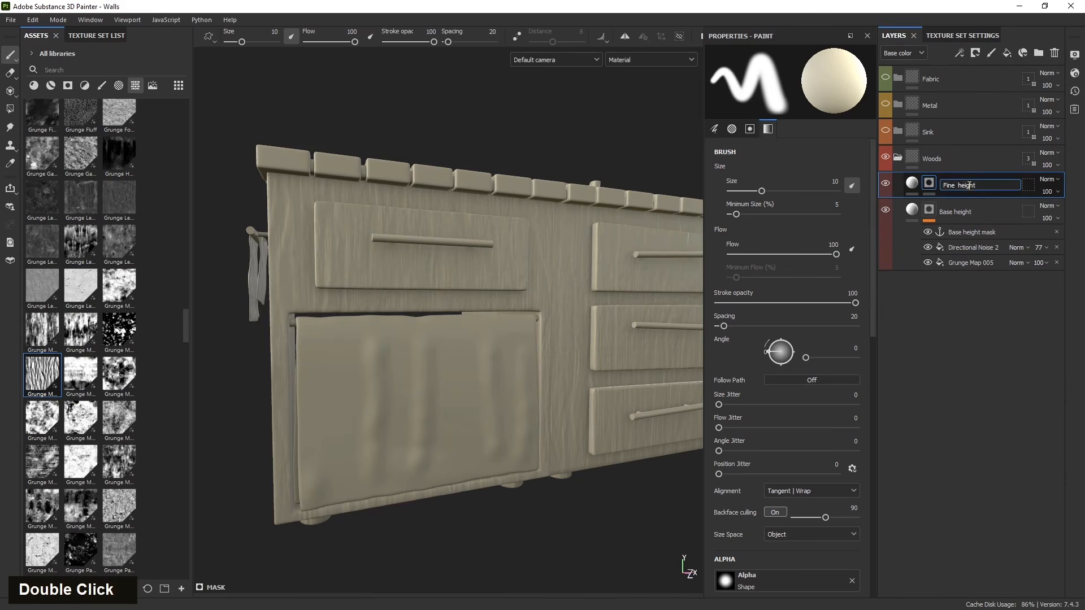
pyautogui.press('BackSpace')
pyautogui.write('d')
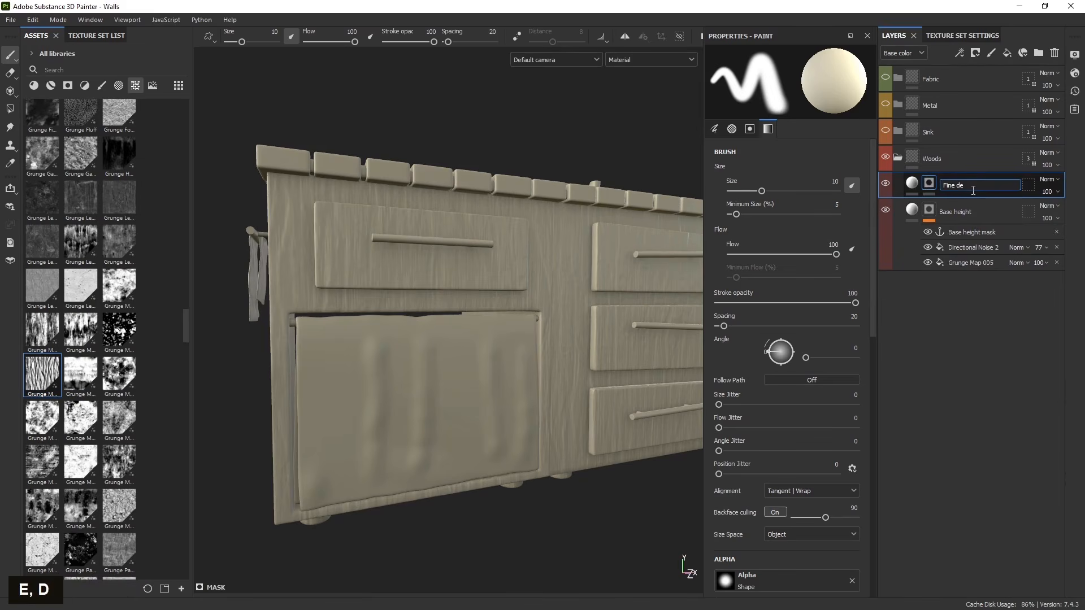
pyautogui.write('s')
pyautogui.press('Return')
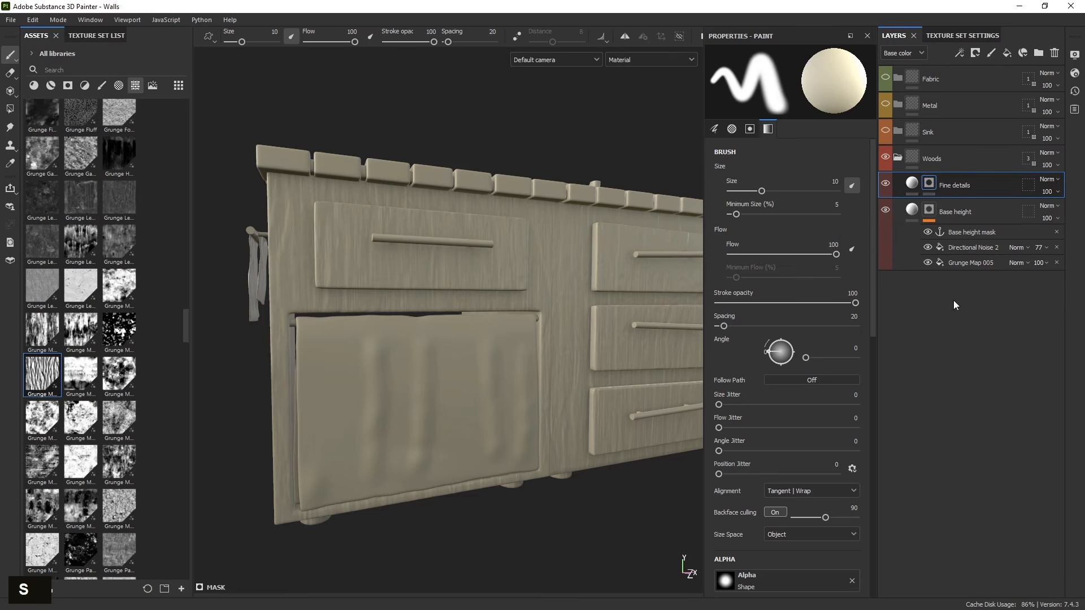
pyautogui.keyDown('alt'); pyautogui.moveTo(571, 339); pyautogui.dragTo(482, 351); pyautogui.keyUp('alt')
pyautogui.keyDown('shift'); pyautogui.moveTo(482, 350); pyautogui.dragTo(425, 335, button='right'); pyautogui.keyUp('shift')
pyautogui.keyDown('alt'); pyautogui.moveTo(429, 361); pyautogui.dragTo(410, 390); pyautogui.keyUp('alt')
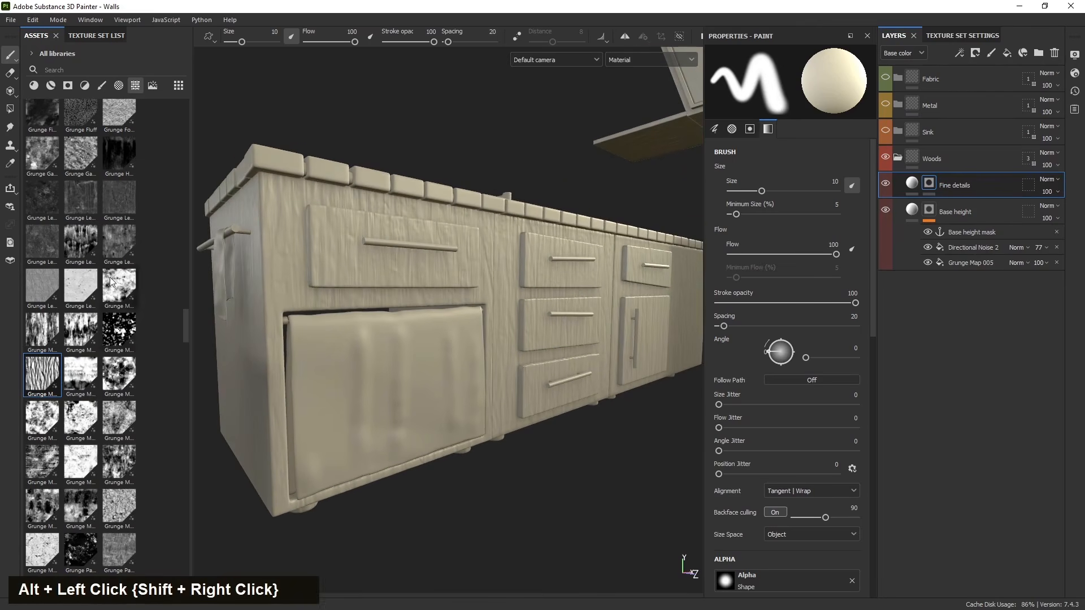
# - Add a fill effect to the Fine details layer's mask and load the Grunge Concrete Burnt texture into it
pyautogui.scroll(5, 95, 295)
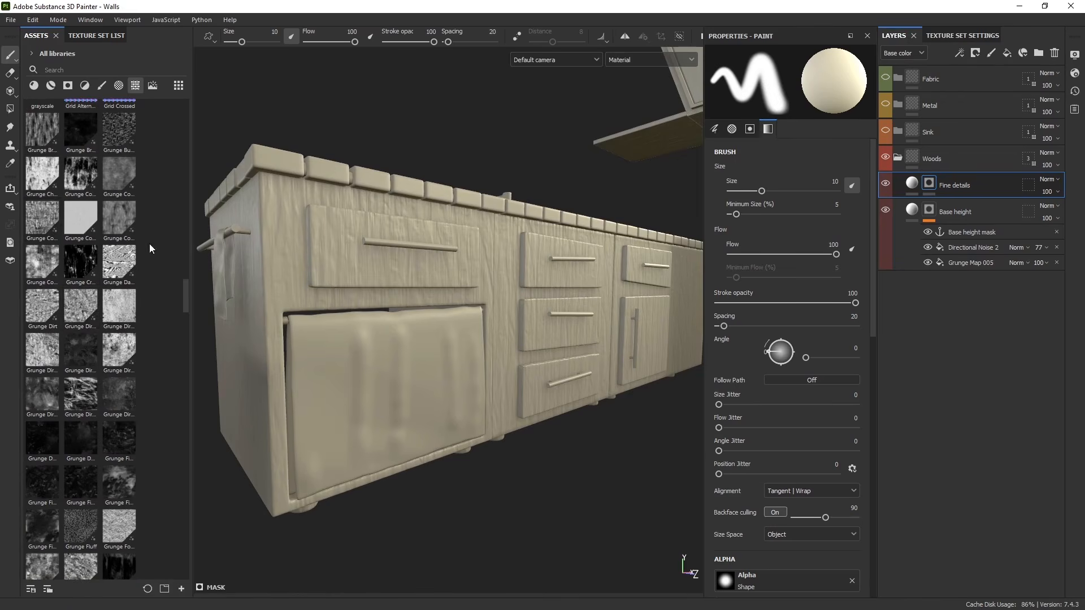
pyautogui.moveTo(50, 221)
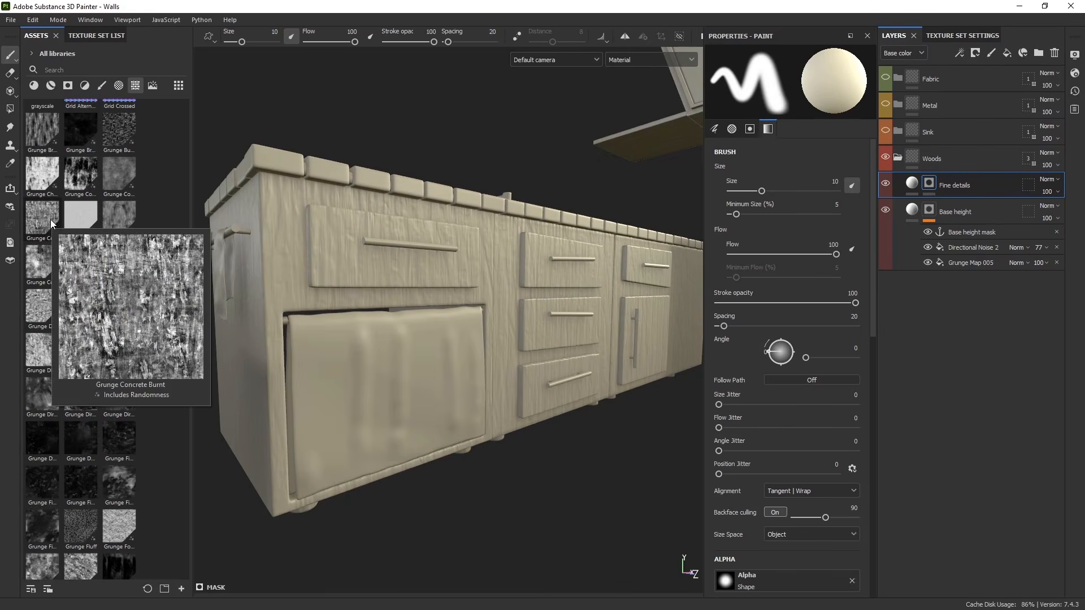
pyautogui.click(980, 54)
pyautogui.click(922, 188)
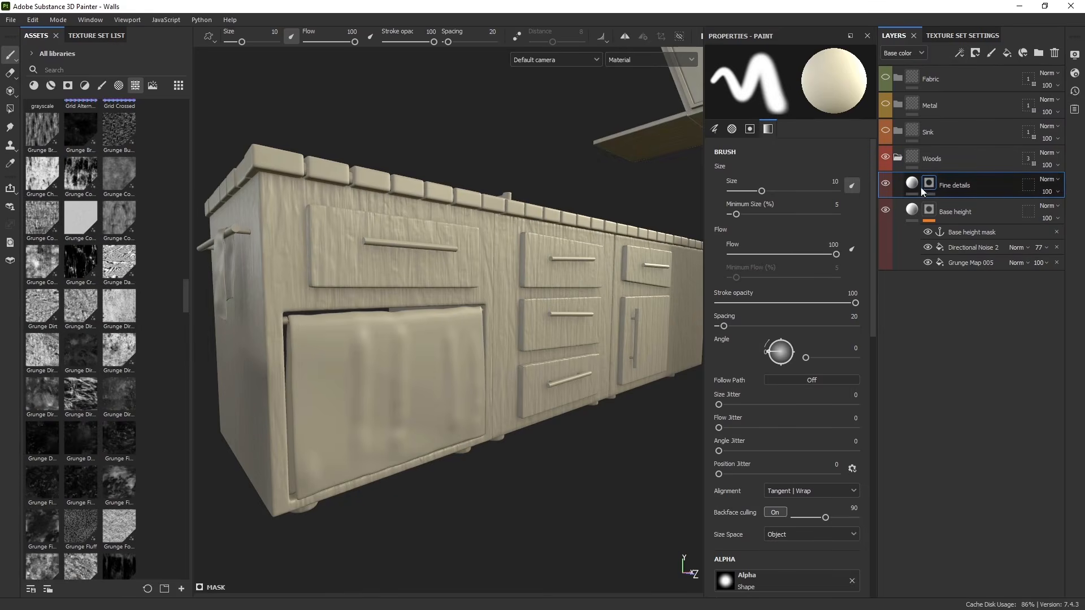
pyautogui.click(961, 53)
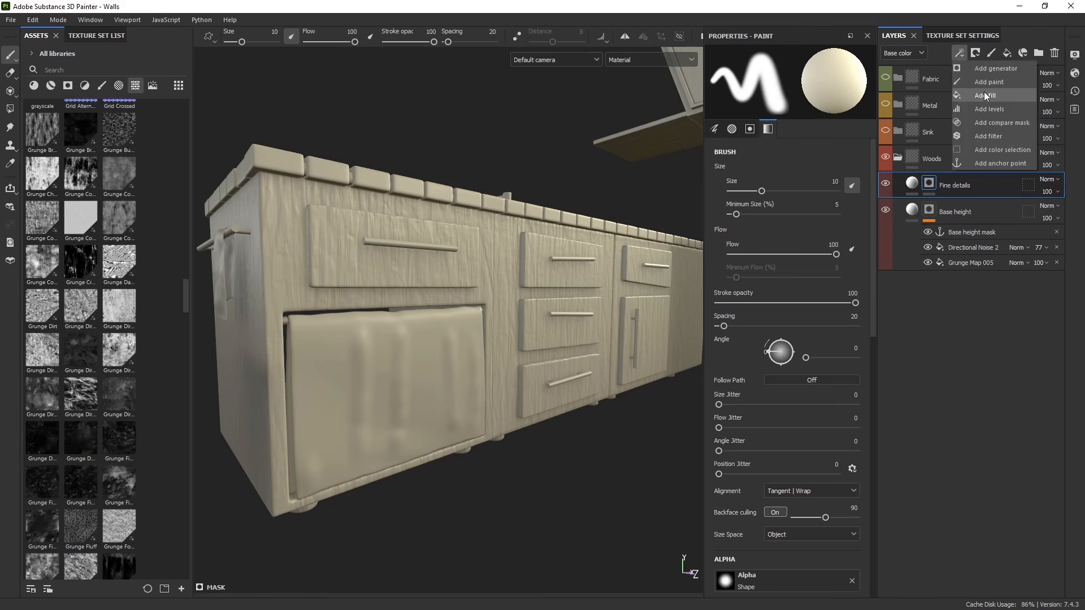
pyautogui.click(985, 91)
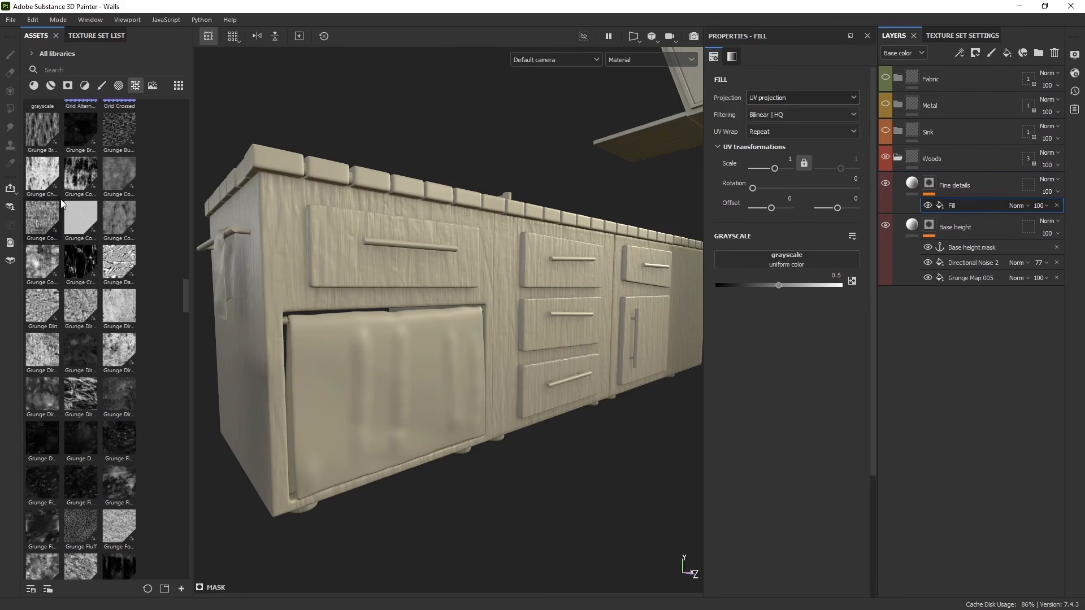
pyautogui.moveTo(39, 225); pyautogui.dragTo(744, 259)
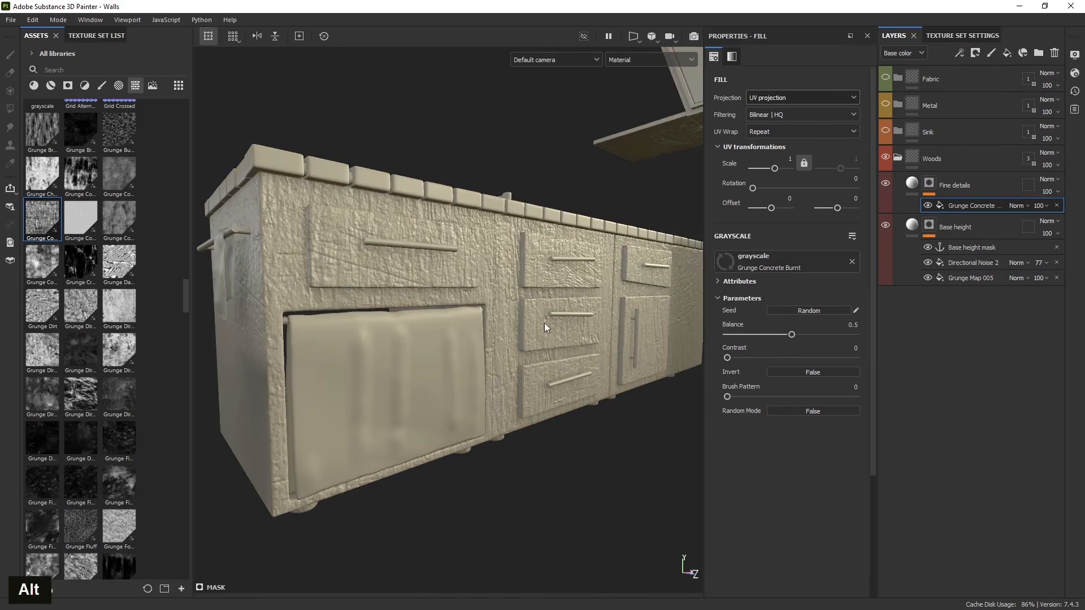
# - Switch the grunge fill to Tri-planar projection and set its scale to 6
pyautogui.keyDown('alt'); pyautogui.moveTo(545, 324); pyautogui.dragTo(486, 292); pyautogui.keyUp('alt')
pyautogui.scroll(3, 486, 292)
pyautogui.keyDown('alt'); pyautogui.moveTo(486, 293); pyautogui.dragTo(447, 357, button='middle'); pyautogui.keyUp('alt')
pyautogui.keyDown('alt'); pyautogui.moveTo(447, 357); pyautogui.dragTo(424, 385); pyautogui.keyUp('alt')
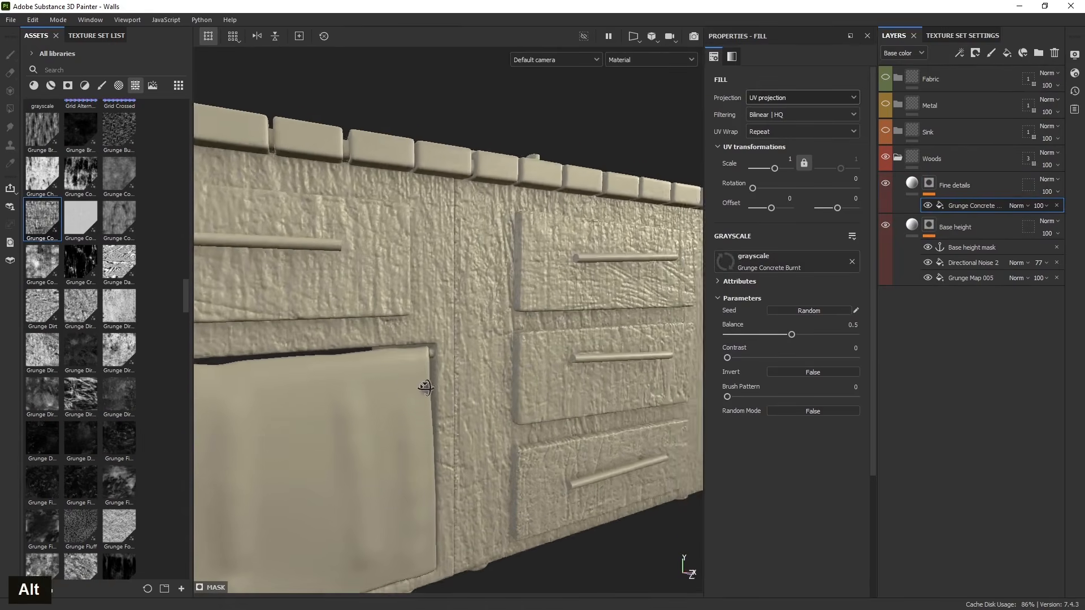
pyautogui.click(776, 133)
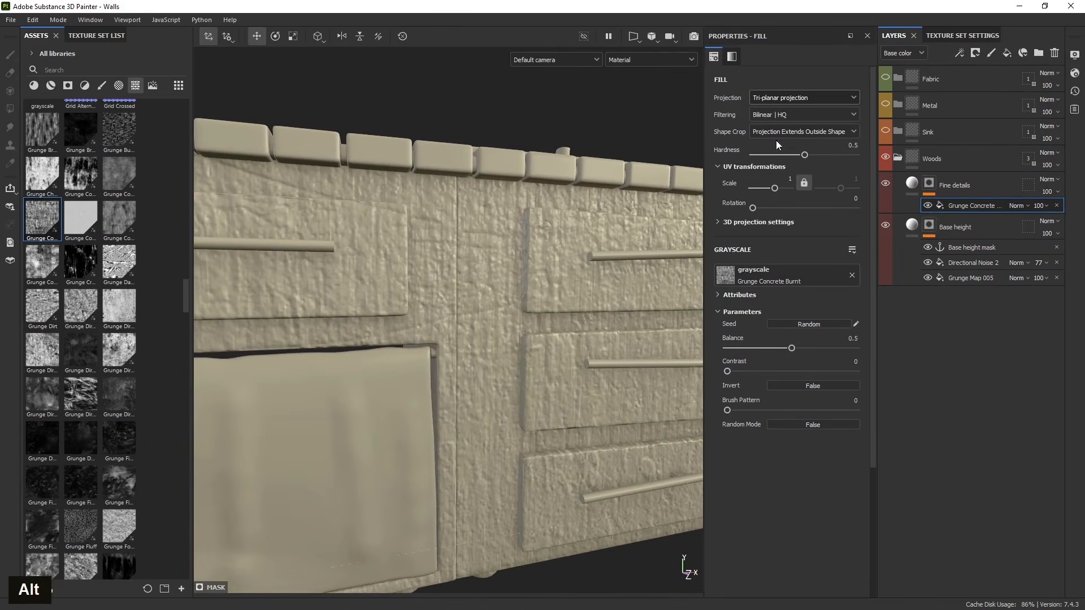
pyautogui.write('6')
pyautogui.press('Return')
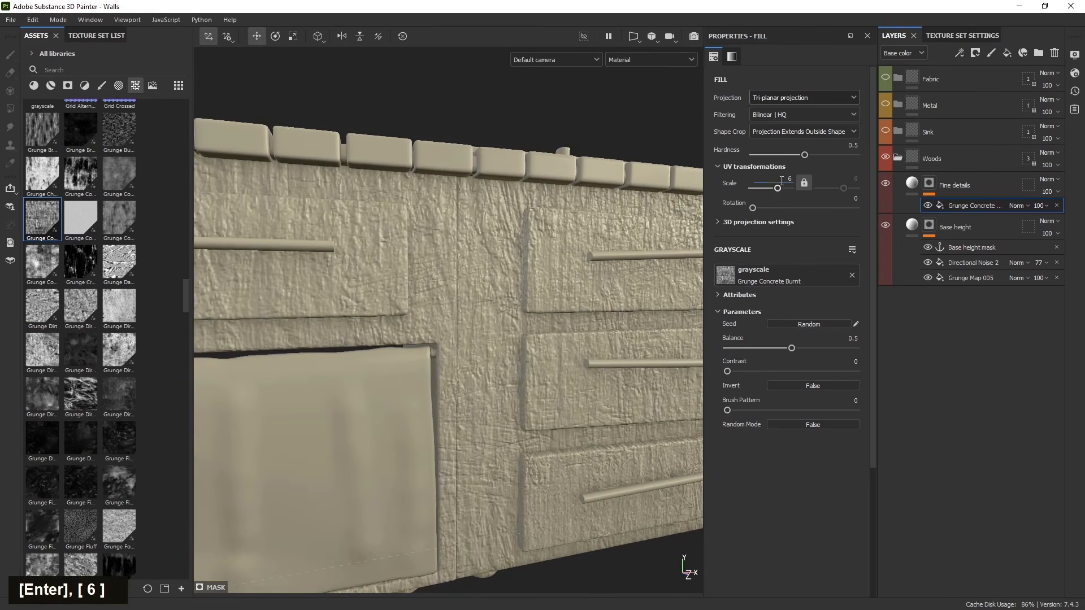
# - Select the Fine details layer and adjust its height value to about -0.0311
pyautogui.keyDown('alt'); pyautogui.moveTo(485, 273); pyautogui.dragTo(247, 351); pyautogui.keyUp('alt')
pyautogui.scroll(3, 415, 277)
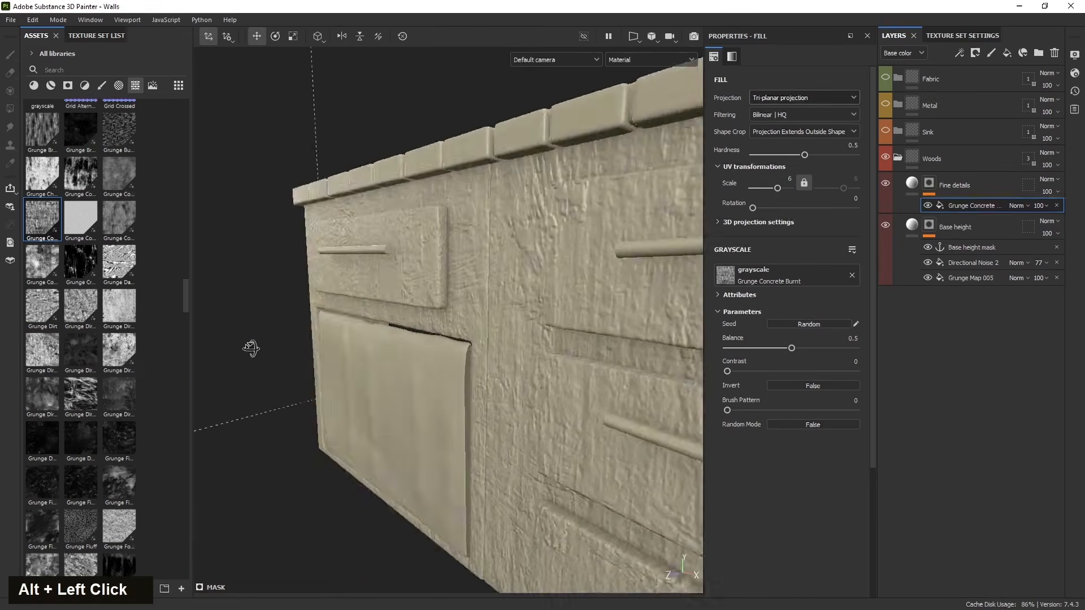
pyautogui.keyDown('alt'); pyautogui.moveTo(463, 361); pyautogui.dragTo(490, 382, button='middle'); pyautogui.keyUp('alt')
pyautogui.keyDown('alt'); pyautogui.moveTo(490, 383); pyautogui.dragTo(575, 364); pyautogui.keyUp('alt')
pyautogui.scroll(5, 425, 347)
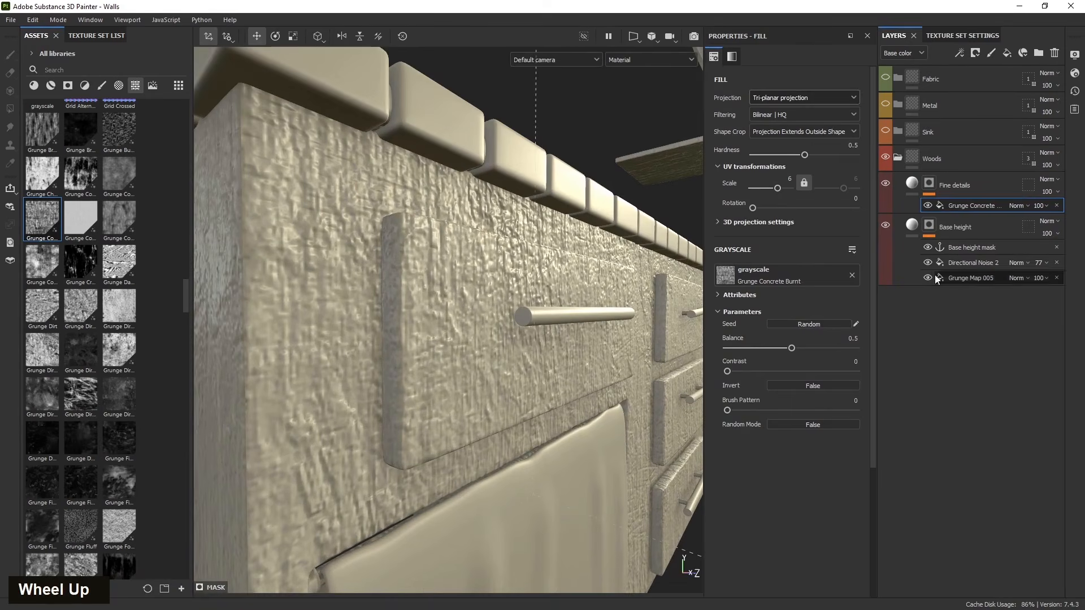
pyautogui.click(914, 183)
pyautogui.moveTo(785, 358); pyautogui.dragTo(776, 357)
pyautogui.keyDown('alt'); pyautogui.moveTo(429, 350); pyautogui.dragTo(403, 362); pyautogui.keyUp('alt')
pyautogui.keyDown('alt'); pyautogui.moveTo(402, 362); pyautogui.dragTo(369, 385, button='middle'); pyautogui.keyUp('alt')
pyautogui.scroll(4, 463, 389)
pyautogui.scroll(-4, 463, 385)
pyautogui.keyDown('alt'); pyautogui.moveTo(403, 372); pyautogui.dragTo(475, 367); pyautogui.keyUp('alt')
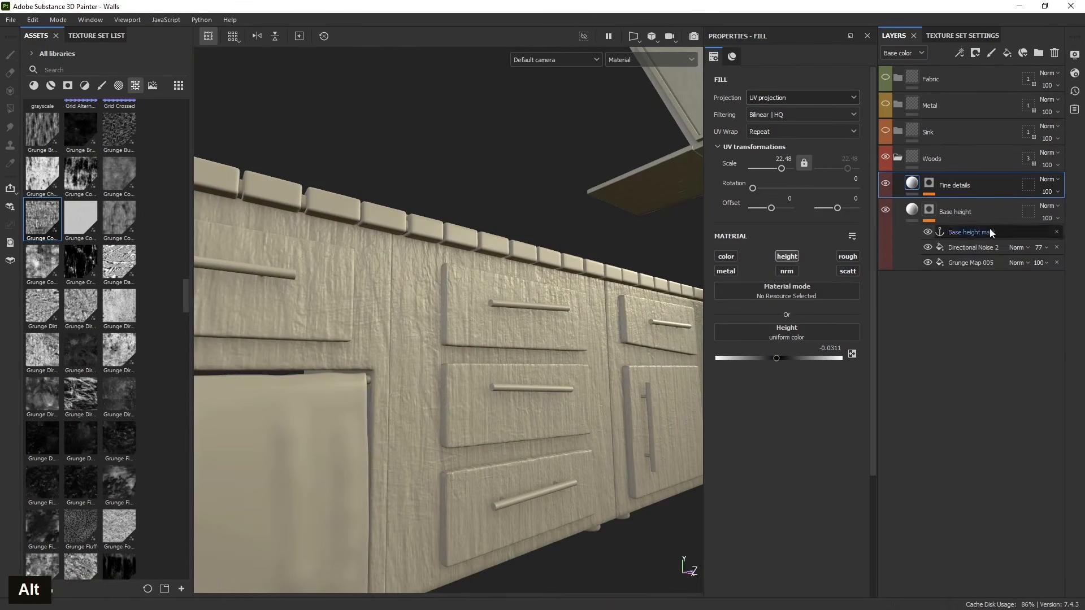
# - Show the Height channel in the layer stack and set the Fine details opacity to 50
pyautogui.click(898, 53)
pyautogui.click(898, 80)
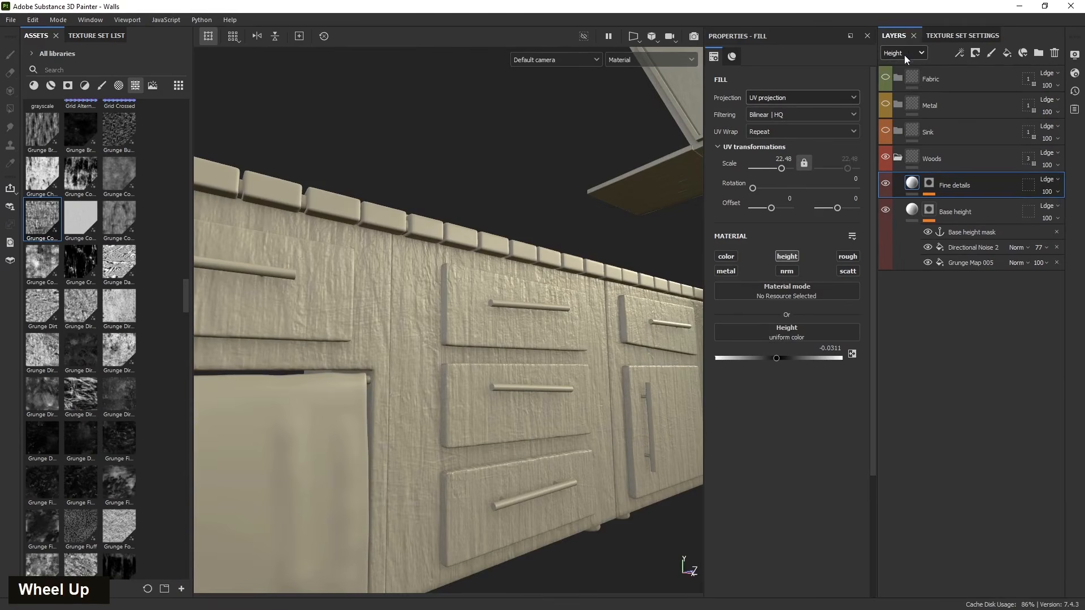
pyautogui.click(1050, 191)
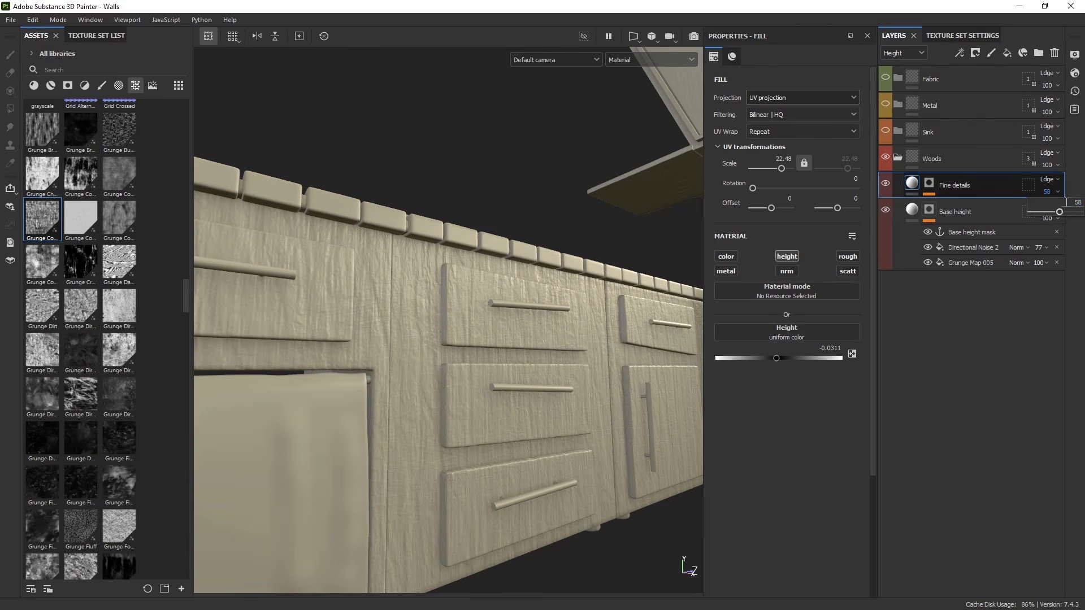
pyautogui.write('50')
pyautogui.press('Return')
# - Inspect the fine wood detail on the cabinet doors from close angles
pyautogui.keyDown('alt'); pyautogui.moveTo(496, 339); pyautogui.dragTo(422, 390); pyautogui.keyUp('alt')
pyautogui.scroll(-4, 575, 426)
pyautogui.keyDown('alt'); pyautogui.moveTo(575, 426); pyautogui.dragTo(531, 436); pyautogui.keyUp('alt')
pyautogui.keyDown('shift'); pyautogui.moveTo(531, 435); pyautogui.dragTo(605, 455, button='right'); pyautogui.keyUp('shift')
pyautogui.keyDown('alt'); pyautogui.moveTo(606, 455); pyautogui.dragTo(535, 441, button='middle'); pyautogui.keyUp('alt')
pyautogui.scroll(3, 504, 417)
pyautogui.keyDown('alt'); pyautogui.moveTo(503, 417); pyautogui.dragTo(433, 477); pyautogui.keyUp('alt')
pyautogui.scroll(3, 622, 356)
pyautogui.keyDown('alt'); pyautogui.moveTo(622, 356); pyautogui.dragTo(587, 362); pyautogui.keyUp('alt')
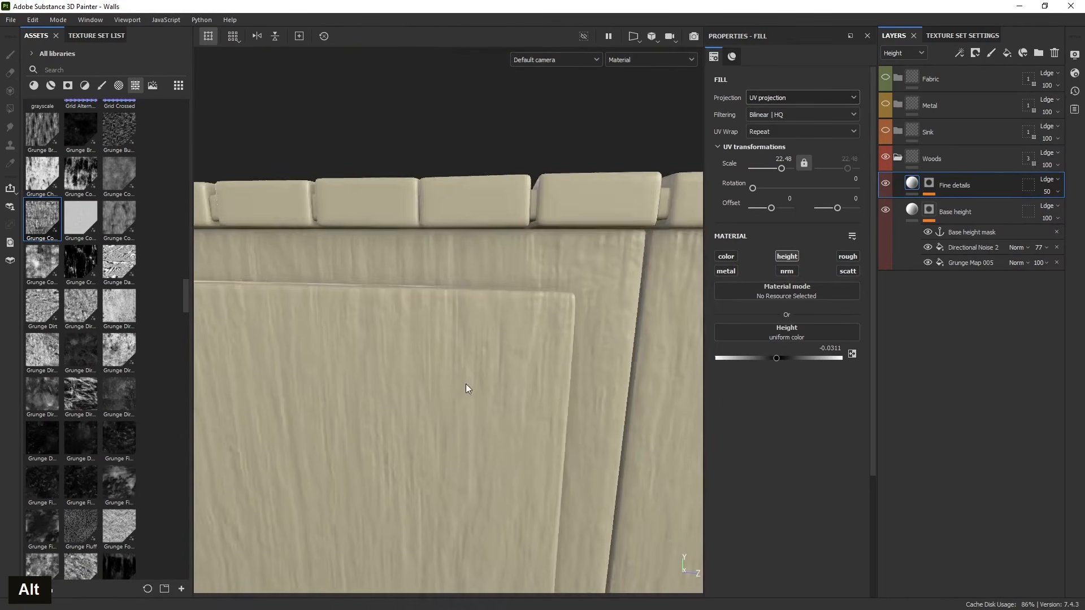
pyautogui.keyDown('alt'); pyautogui.moveTo(327, 387); pyautogui.dragTo(472, 392, button='middle'); pyautogui.keyUp('alt')
pyautogui.keyDown('alt'); pyautogui.moveTo(472, 393); pyautogui.dragTo(511, 378); pyautogui.keyUp('alt')
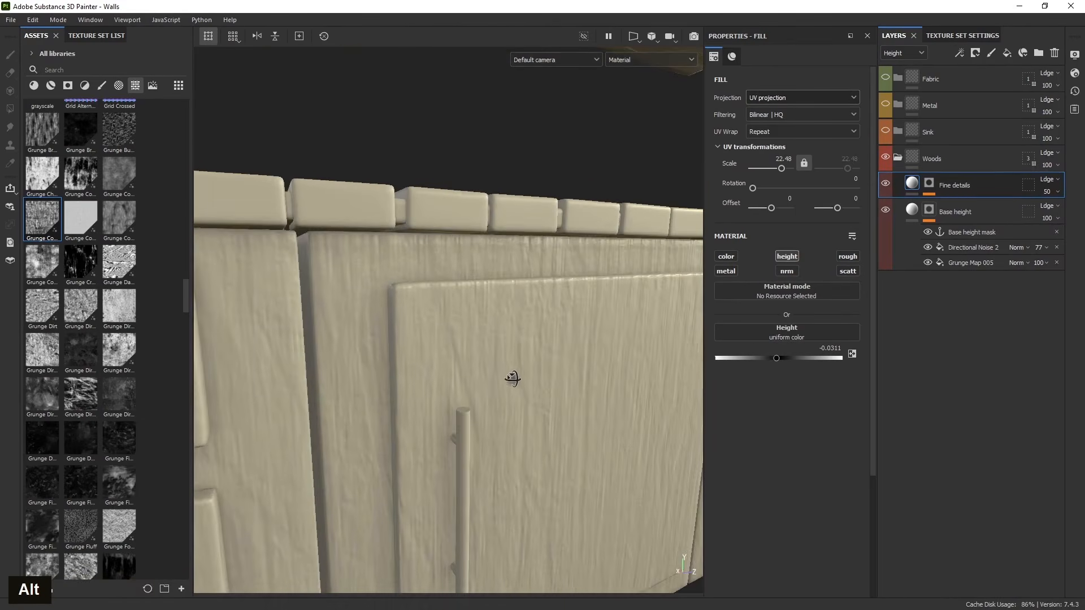
pyautogui.keyDown('alt'); pyautogui.moveTo(459, 400); pyautogui.dragTo(452, 339, button='middle'); pyautogui.keyUp('alt')
pyautogui.keyDown('alt'); pyautogui.moveTo(453, 339); pyautogui.dragTo(455, 317); pyautogui.keyUp('alt')
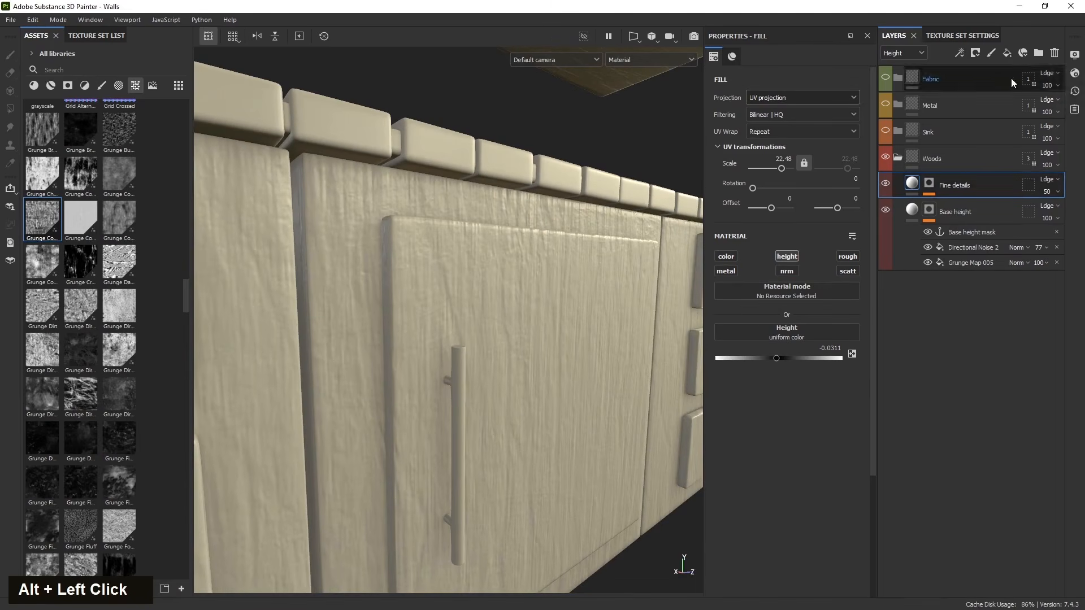
# - Duplicate the Fine details layer and rename the copy Edge damage
pyautogui.click(1006, 51)
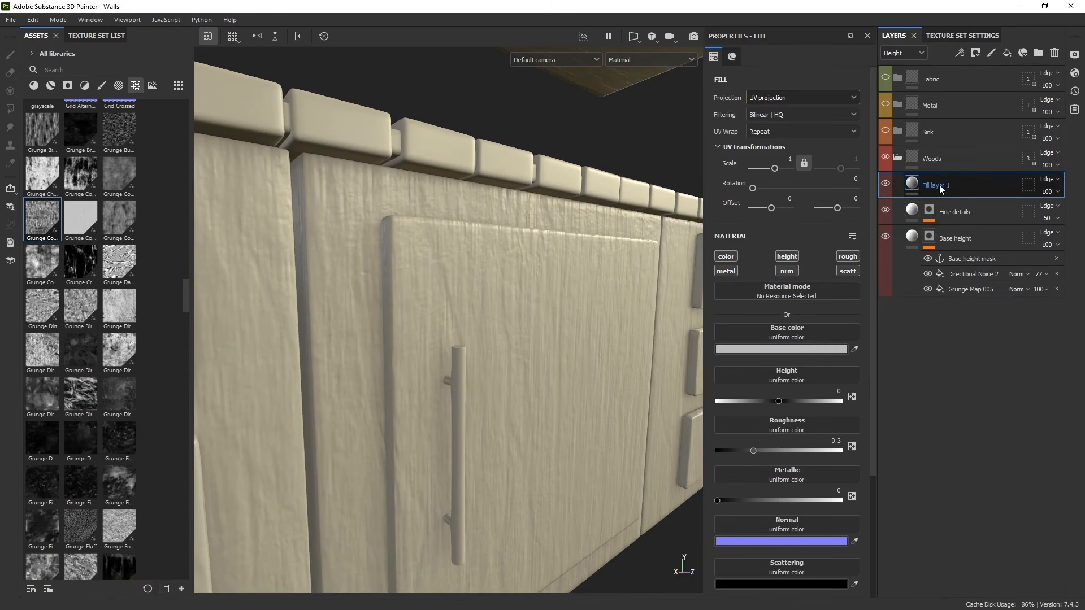
pyautogui.click(1055, 53)
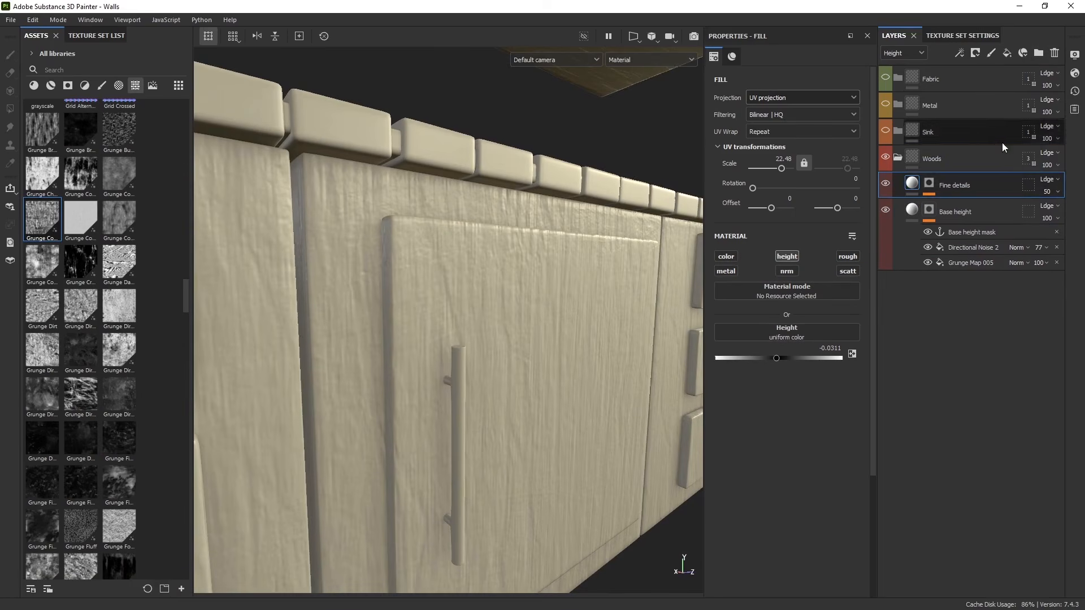
pyautogui.hotkey('ctrl', 'd')
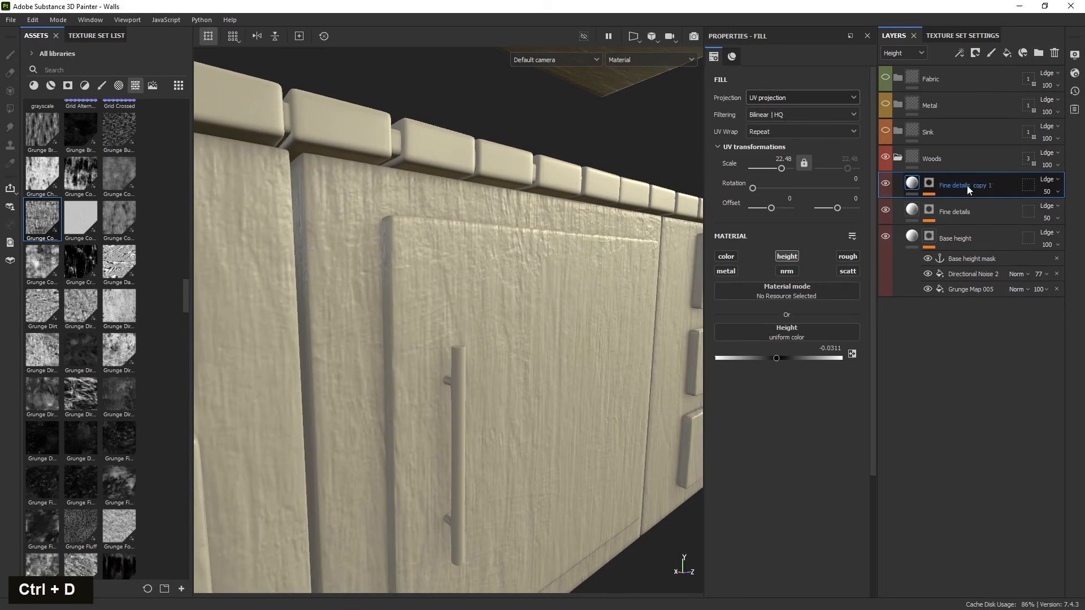
pyautogui.doubleClick(967, 185)
pyautogui.press('shift')
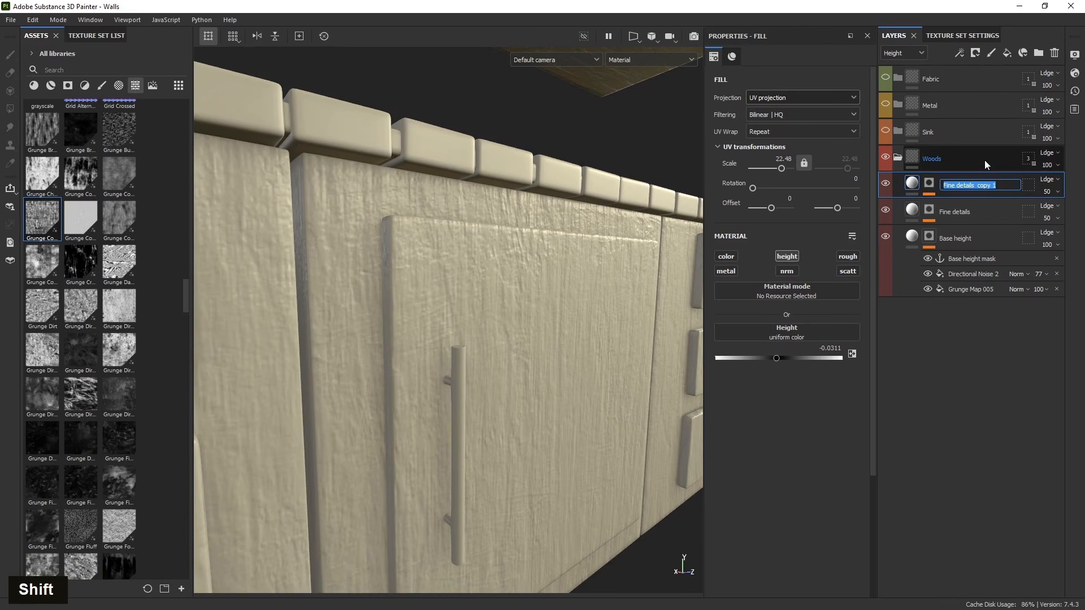
pyautogui.write('Heigh')
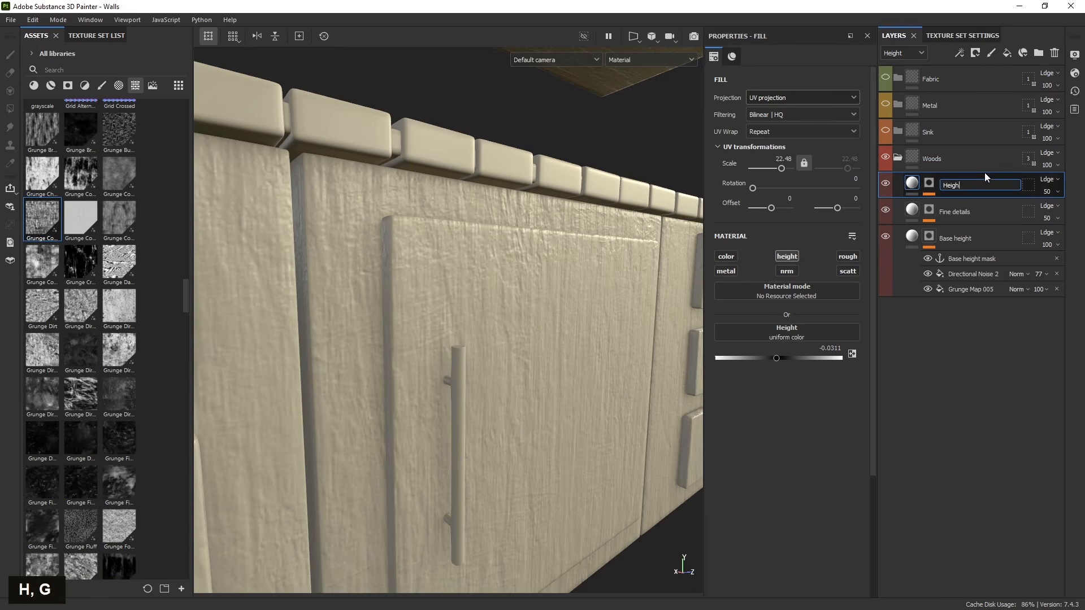
pyautogui.write('t')
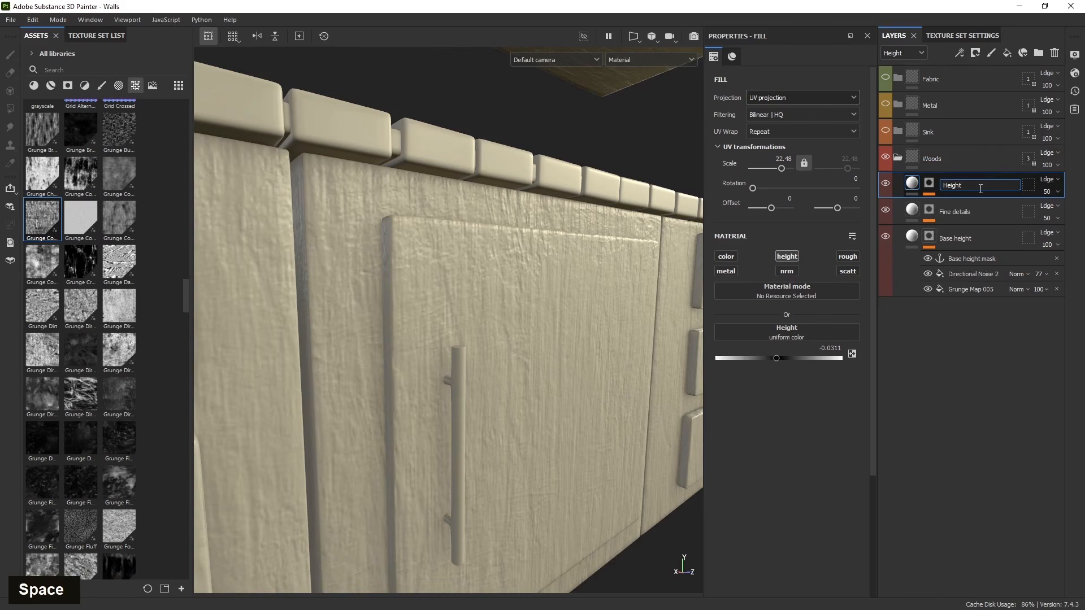
pyautogui.press('BackSpace')
pyautogui.write('Edge da')
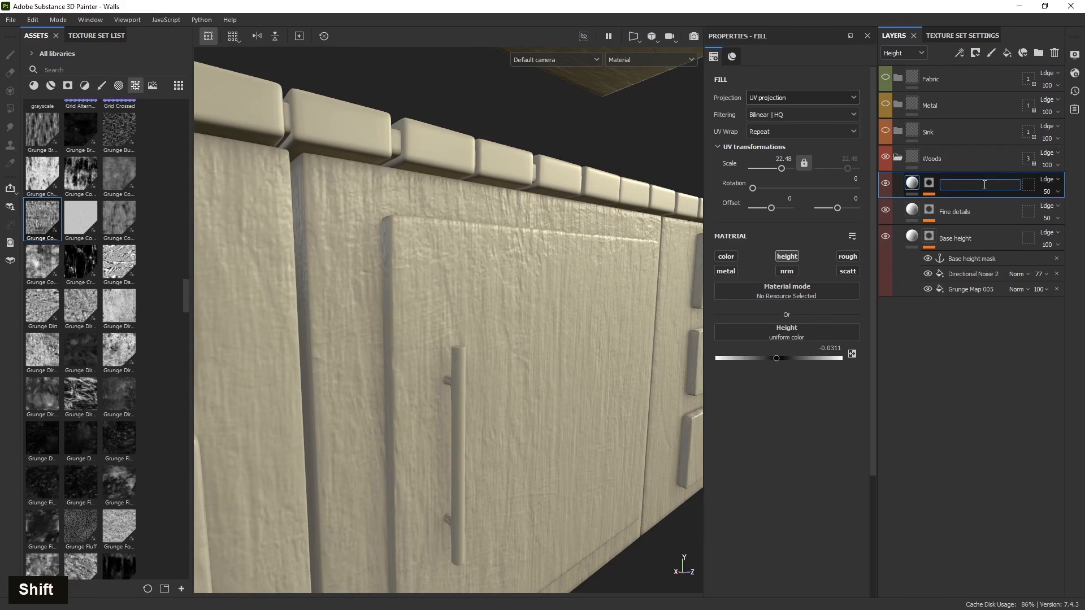
pyautogui.write('mage')
pyautogui.press('Return')
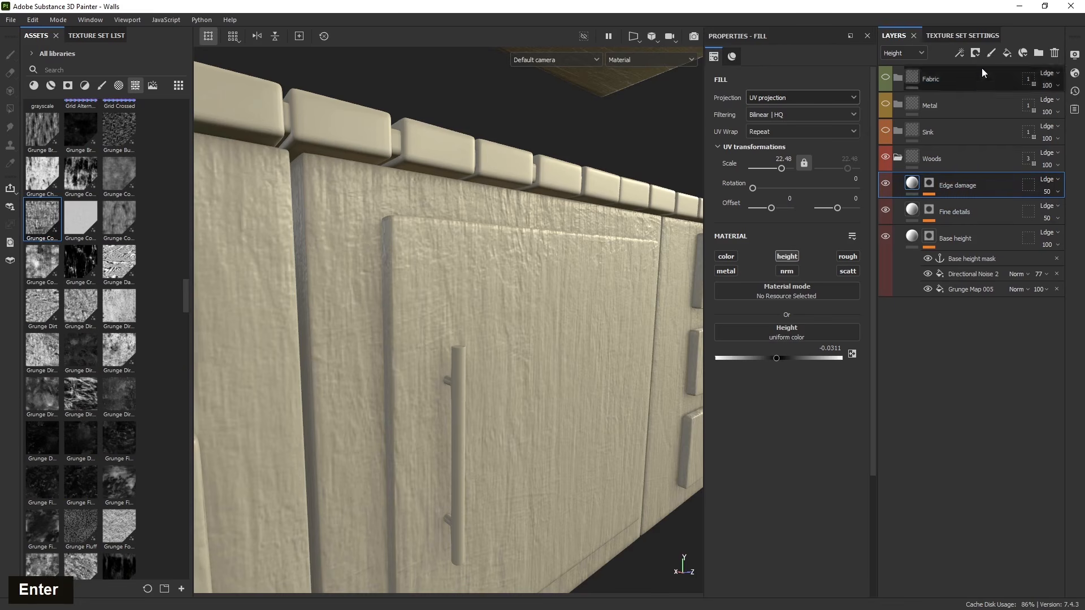
# - Add a fill effect to the Edge damage mask using the Curvature Map from Mesh Cabinets
pyautogui.click(965, 53)
pyautogui.click(929, 185)
pyautogui.click(963, 53)
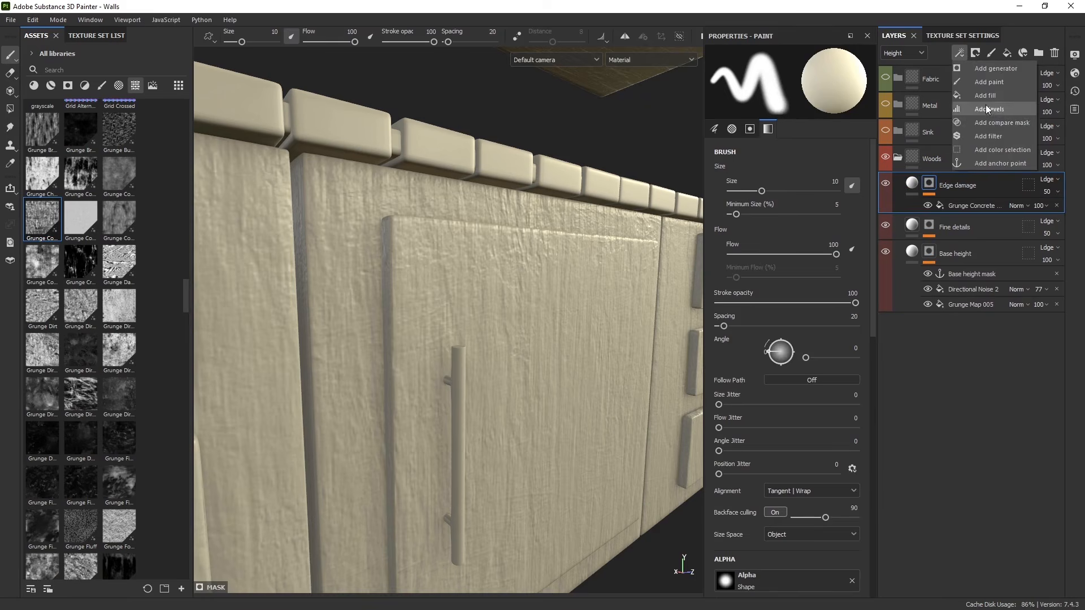
pyautogui.click(986, 95)
pyautogui.click(801, 257)
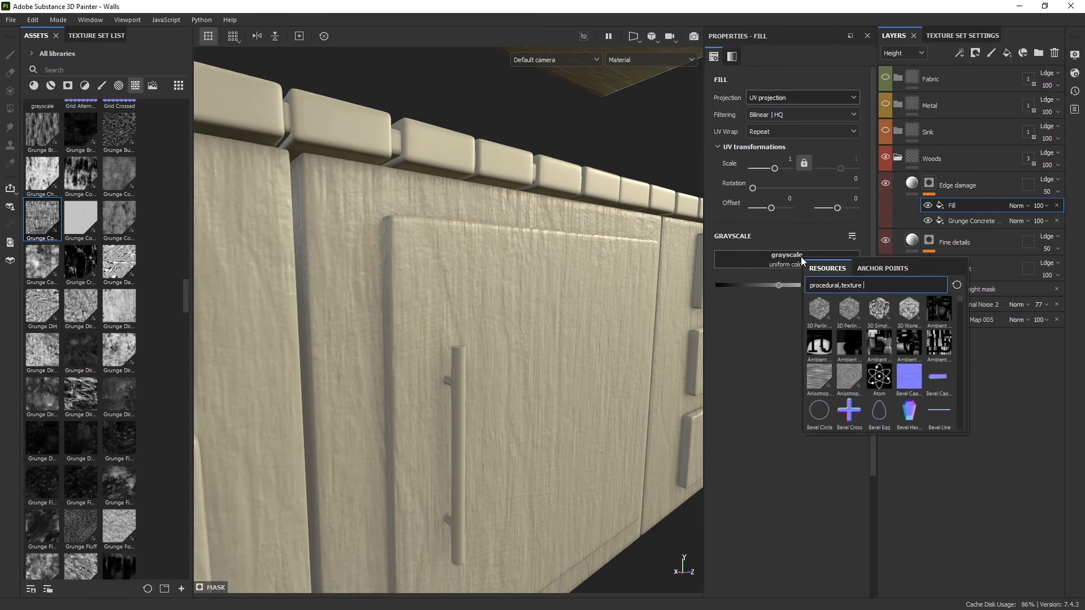
pyautogui.write('c')
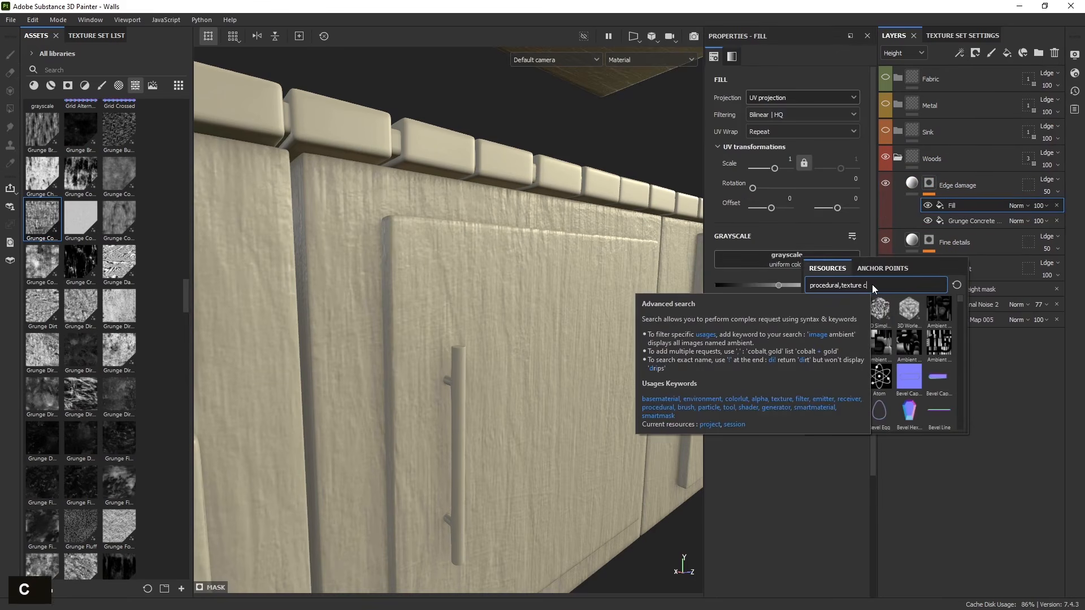
pyautogui.write('urv')
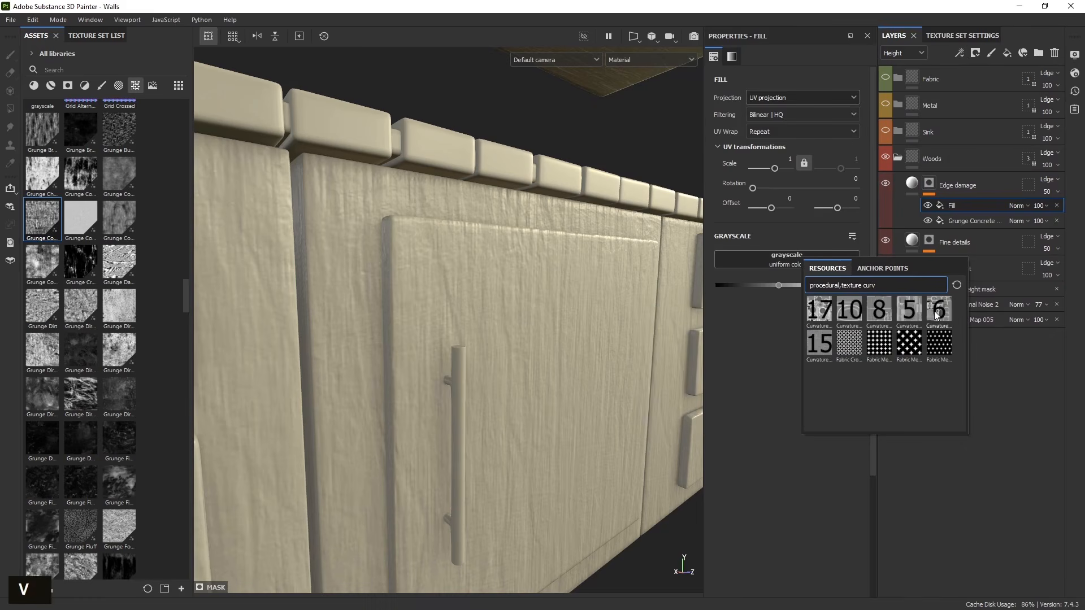
pyautogui.moveTo(936, 316)
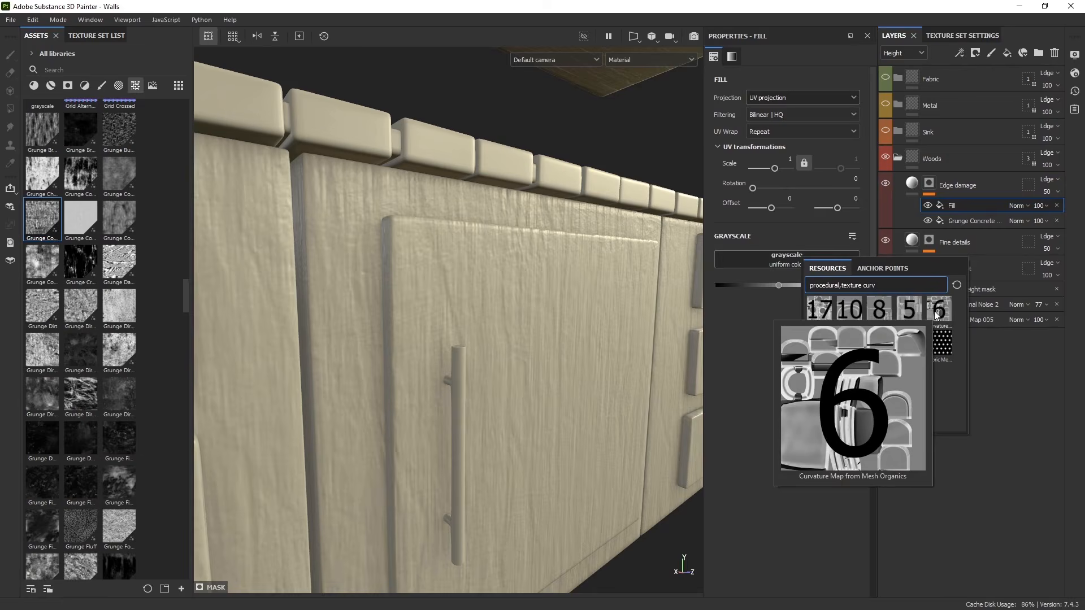
pyautogui.click(880, 310)
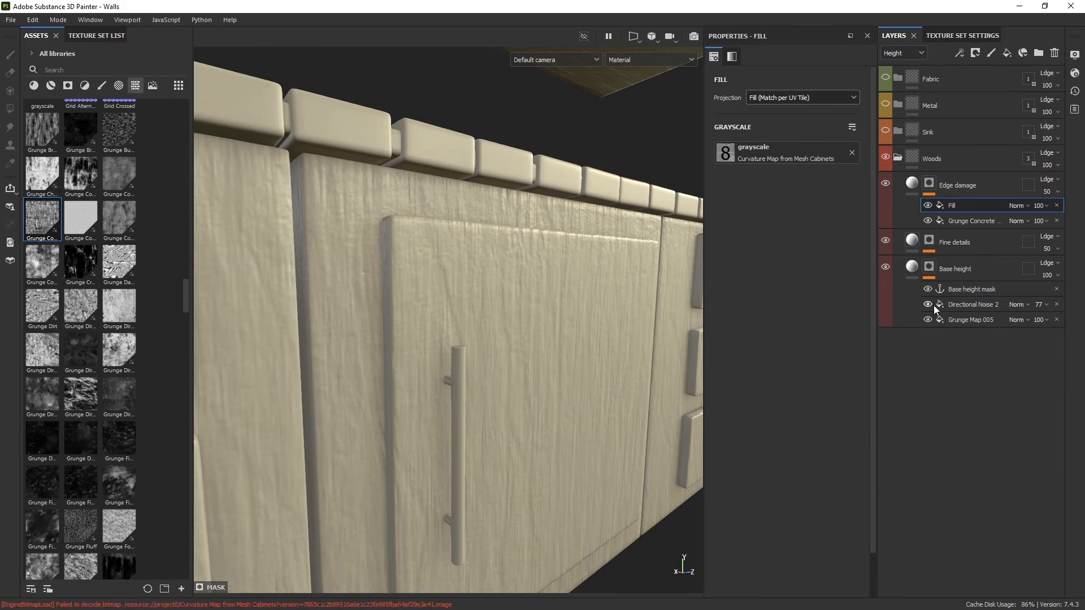
# - View the Edge damage mask and add a Levels effect on top of the curvature fill
pyautogui.keyDown('alt'); pyautogui.click(930, 183); pyautogui.keyUp('alt')
pyautogui.keyDown('alt'); pyautogui.moveTo(624, 351); pyautogui.dragTo(485, 380); pyautogui.keyUp('alt')
pyautogui.keyDown('alt'); pyautogui.scroll(3, 484, 380); pyautogui.keyUp('alt')
pyautogui.keyDown('alt'); pyautogui.scroll(-5, 485, 380); pyautogui.keyUp('alt')
pyautogui.moveTo(485, 381)
pyautogui.keyDown('alt'); pyautogui.mouseDown(button='middle')
pyautogui.moveTo(547, 407)
pyautogui.moveTo(489, 394)
pyautogui.mouseUp(button='middle'); pyautogui.keyUp('alt')
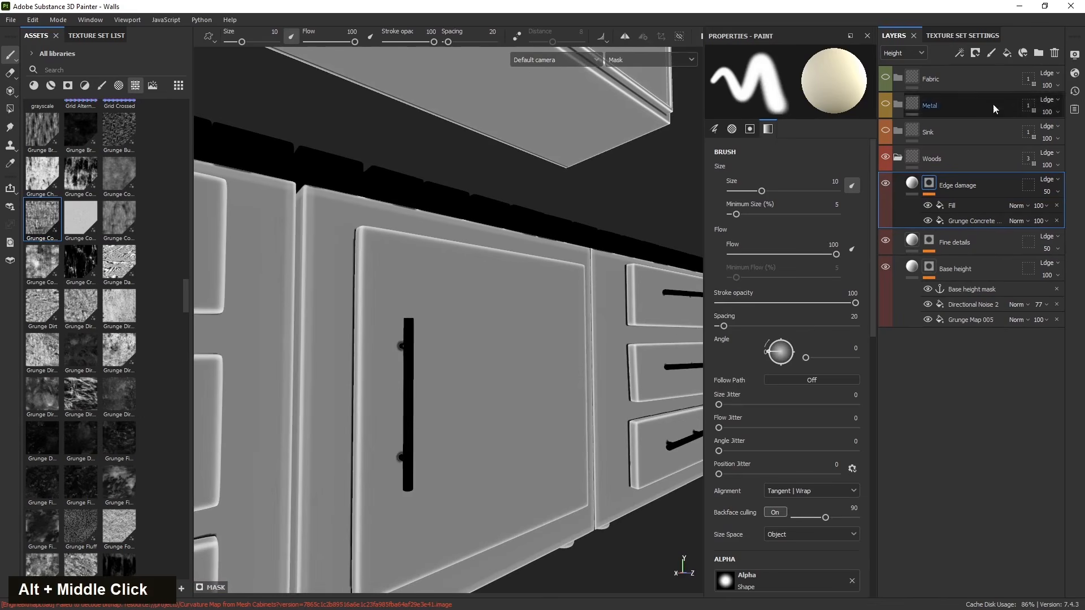
pyautogui.click(961, 54)
pyautogui.click(975, 105)
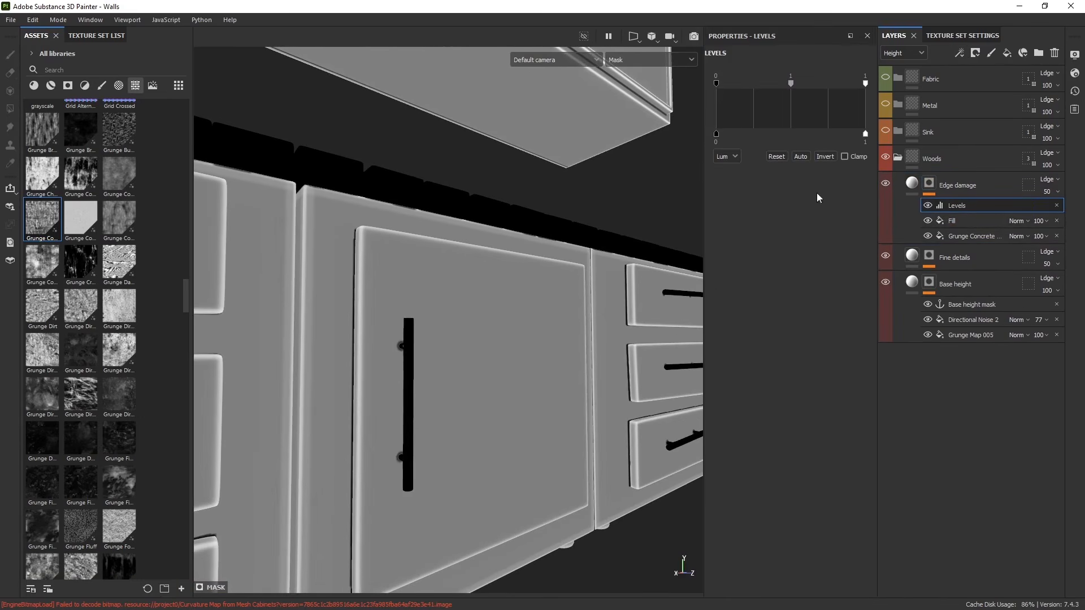
# - Adjust the Levels, raising the input black point to about 0.633 to keep only the sharpest edges
pyautogui.click(825, 156)
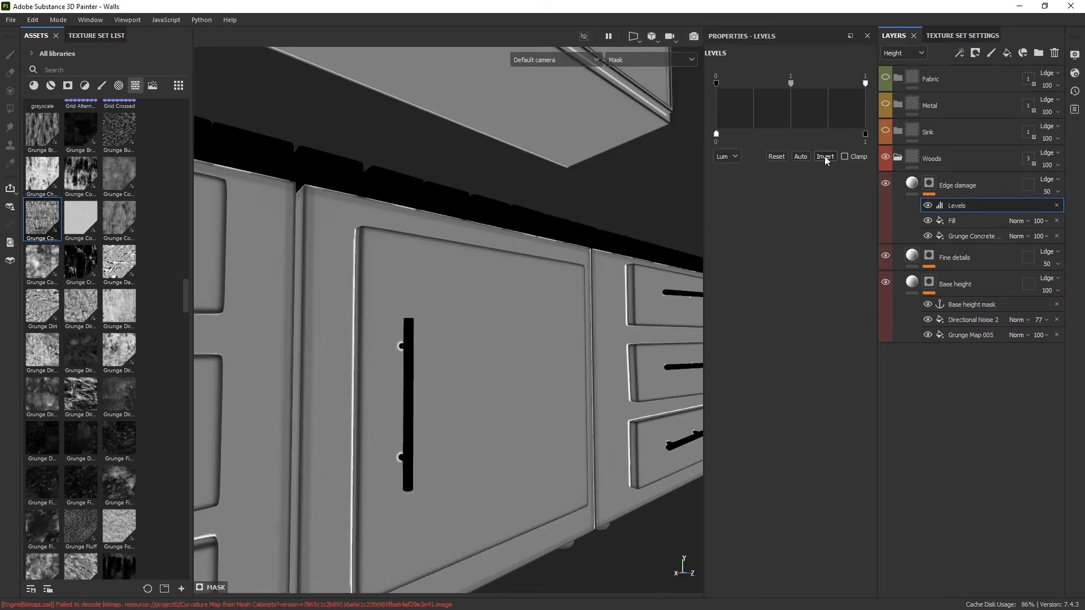
pyautogui.click(825, 157)
pyautogui.click(826, 157)
pyautogui.click(825, 156)
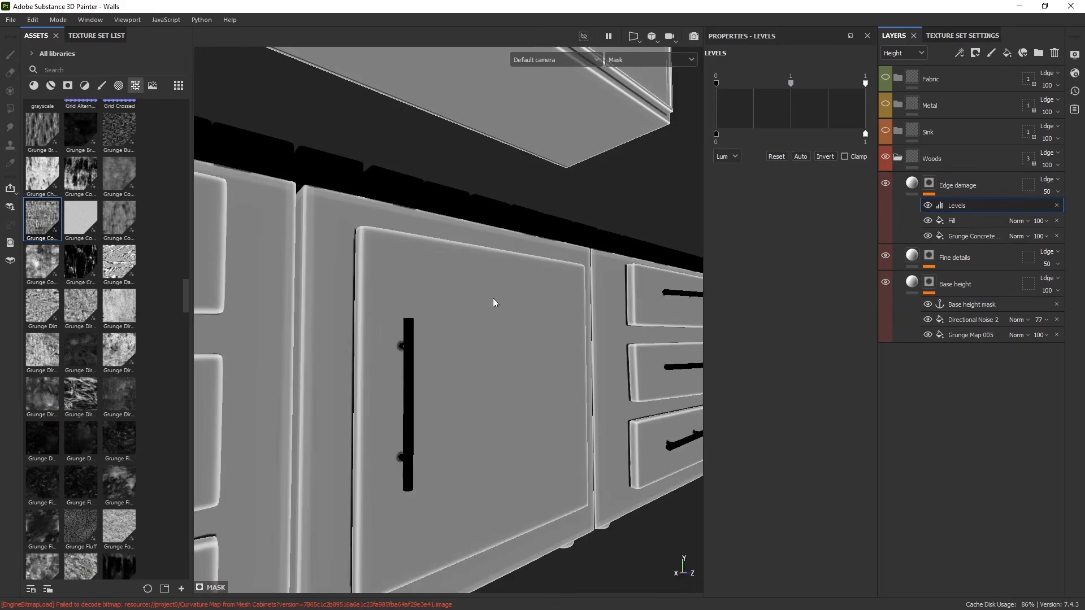
pyautogui.keyDown('alt'); pyautogui.moveTo(493, 302); pyautogui.dragTo(721, 136); pyautogui.keyUp('alt')
pyautogui.moveTo(717, 83); pyautogui.dragTo(801, 80)
pyautogui.moveTo(621, 203)
pyautogui.keyDown('alt'); pyautogui.mouseDown()
pyautogui.moveTo(354, 380)
pyautogui.moveTo(327, 418)
pyautogui.mouseUp(); pyautogui.keyUp('alt')
pyautogui.keyDown('alt'); pyautogui.moveTo(327, 419); pyautogui.dragTo(795, 412, button='middle'); pyautogui.keyUp('alt')
pyautogui.keyDown('alt'); pyautogui.moveTo(226, 396); pyautogui.dragTo(375, 390, button='middle'); pyautogui.keyUp('alt')
pyautogui.scroll(5, 375, 390)
pyautogui.moveTo(375, 390)
pyautogui.keyDown('alt'); pyautogui.mouseDown()
pyautogui.moveTo(393, 352)
pyautogui.moveTo(354, 384)
pyautogui.mouseUp(); pyautogui.keyUp('alt')
pyautogui.scroll(2, 392, 352)
pyautogui.moveTo(801, 83); pyautogui.dragTo(810, 83)
pyautogui.keyDown('alt'); pyautogui.moveTo(503, 389); pyautogui.dragTo(529, 376, button='middle'); pyautogui.keyUp('alt')
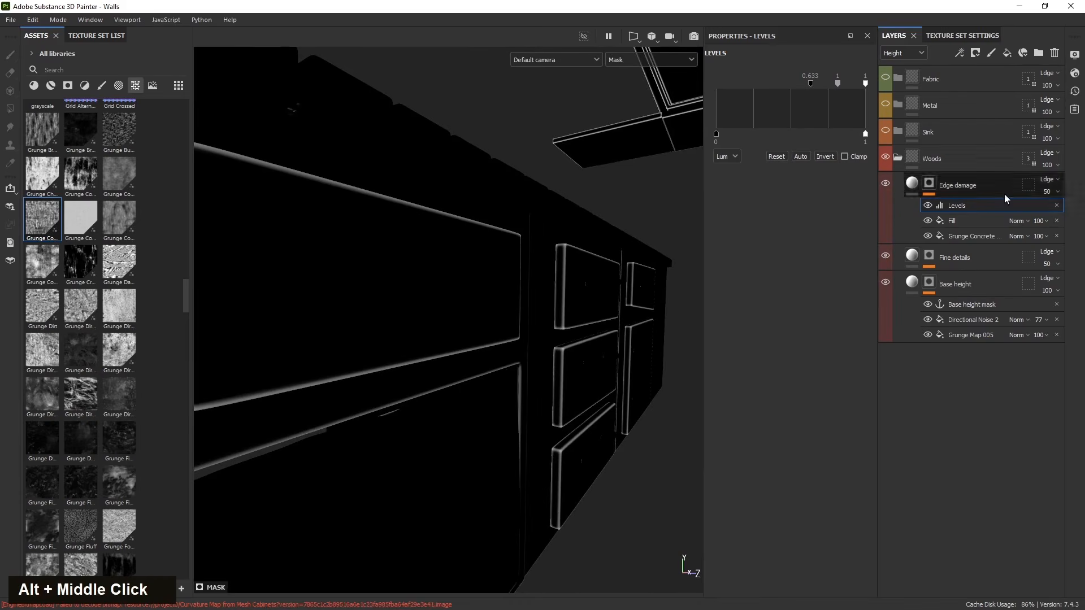
# - Add a Blur Slope filter effect to the Edge damage mask above the Levels
pyautogui.click(959, 53)
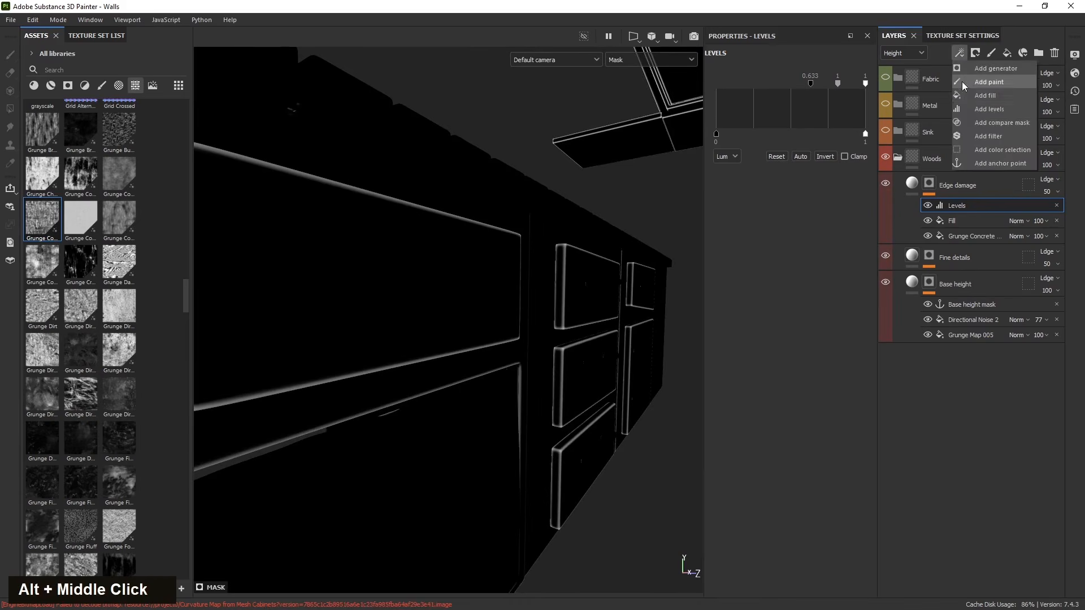
pyautogui.click(988, 136)
pyautogui.click(790, 86)
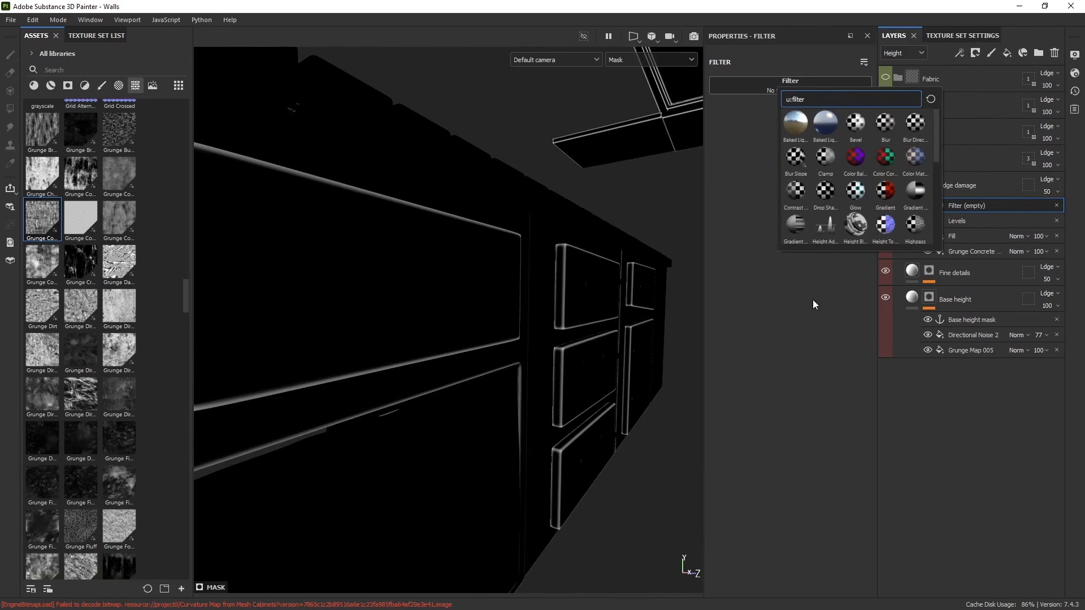
pyautogui.click(794, 167)
pyautogui.keyDown('alt'); pyautogui.moveTo(534, 314); pyautogui.dragTo(565, 330, button='middle'); pyautogui.keyUp('alt')
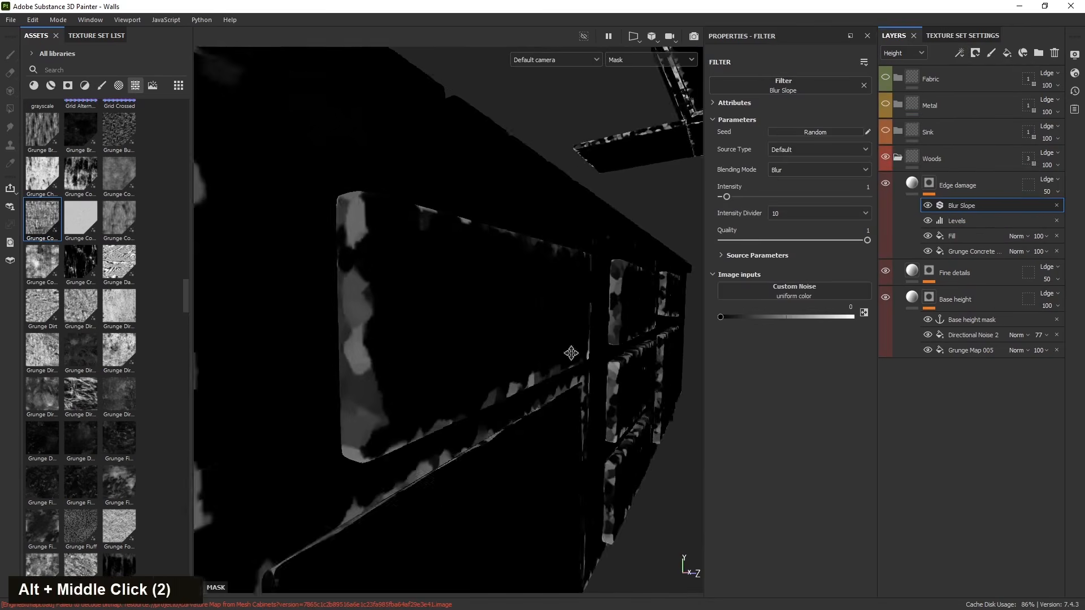
# - Set the Blur Slope Intensity Divider to 1000
pyautogui.keyDown('alt'); pyautogui.moveTo(565, 330); pyautogui.dragTo(589, 350); pyautogui.keyUp('alt')
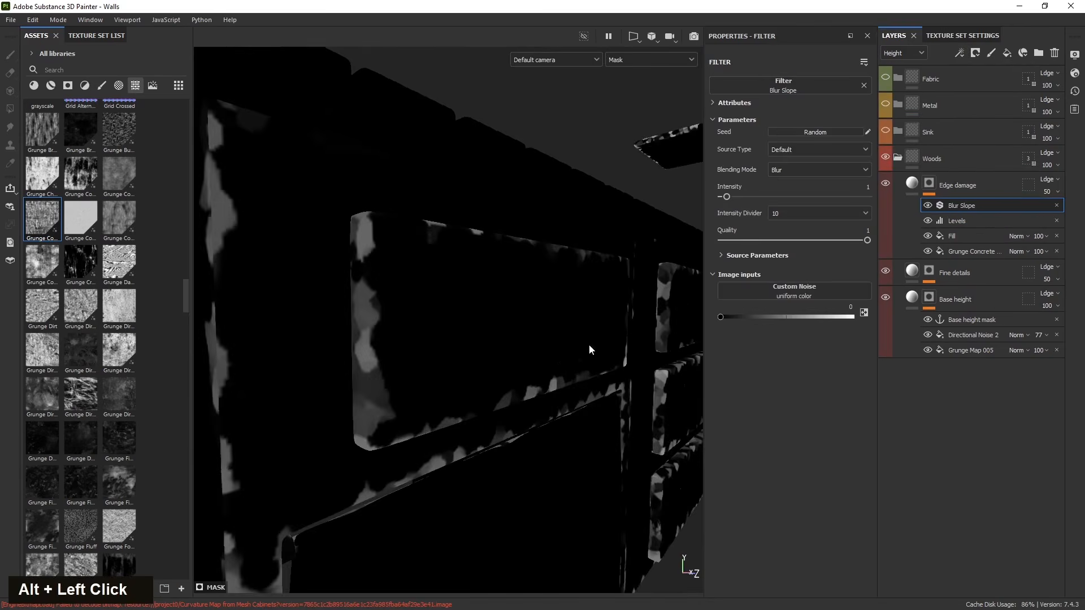
pyautogui.click(797, 211)
pyautogui.click(792, 260)
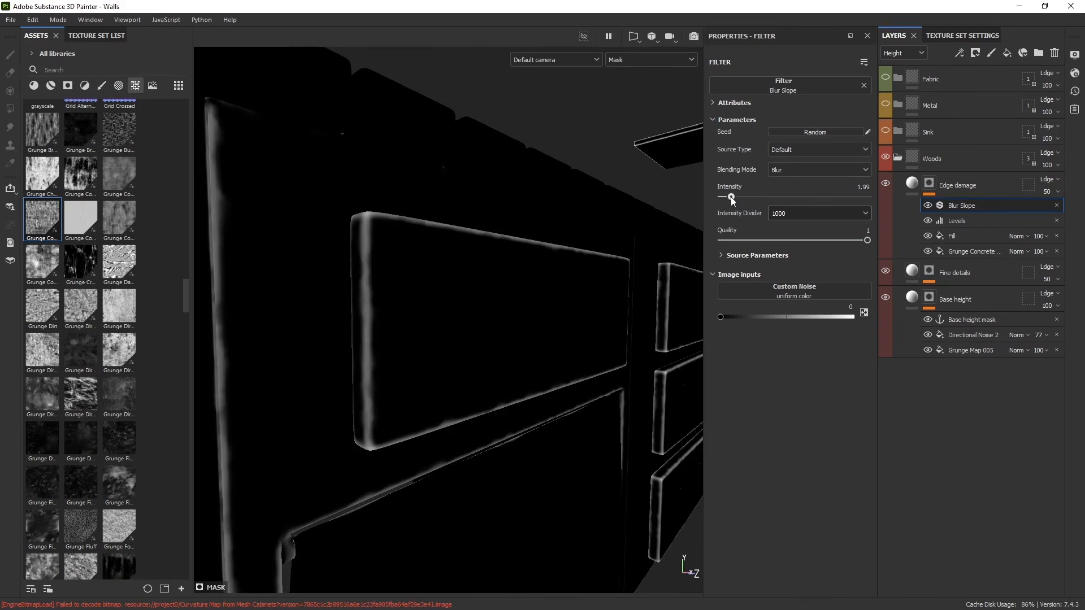
# - Inspect the blurred edge mask around the cabinet drawer fronts
pyautogui.scroll(-3, 606, 435)
pyautogui.keyDown('alt'); pyautogui.moveTo(606, 436); pyautogui.dragTo(367, 392); pyautogui.keyUp('alt')
pyautogui.scroll(5, 367, 393)
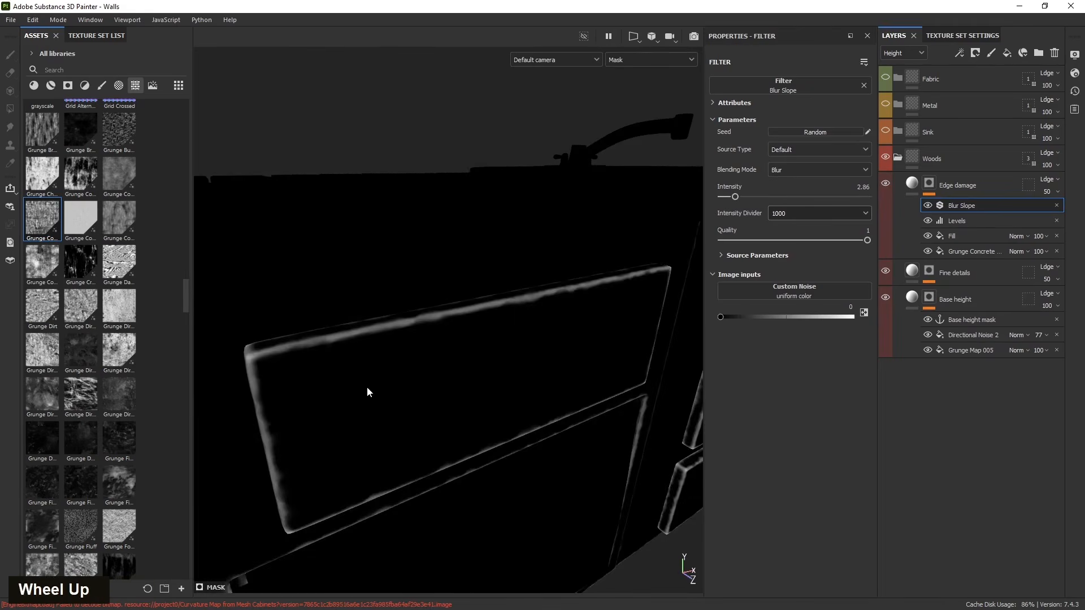
pyautogui.keyDown('alt'); pyautogui.moveTo(367, 392); pyautogui.dragTo(409, 402, button='middle'); pyautogui.keyUp('alt')
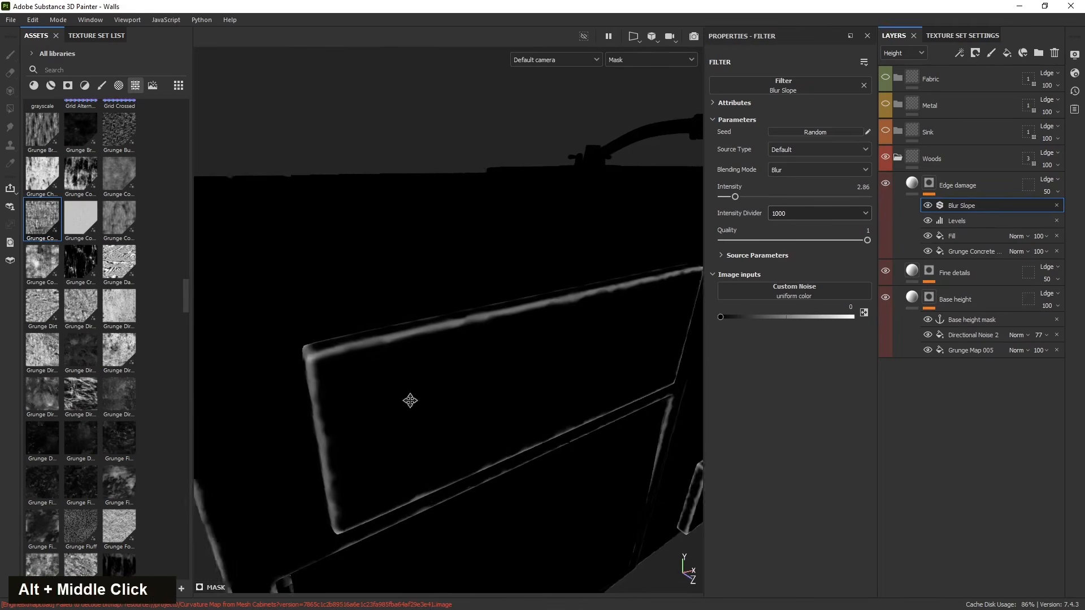
pyautogui.keyDown('alt'); pyautogui.moveTo(409, 402); pyautogui.dragTo(521, 359); pyautogui.keyUp('alt')
pyautogui.scroll(3, 397, 365)
pyautogui.scroll(-2, 446, 445)
pyautogui.keyDown('alt'); pyautogui.moveTo(446, 446); pyautogui.dragTo(382, 399); pyautogui.keyUp('alt')
pyautogui.keyDown('alt'); pyautogui.moveTo(448, 376); pyautogui.dragTo(446, 387); pyautogui.keyUp('alt')
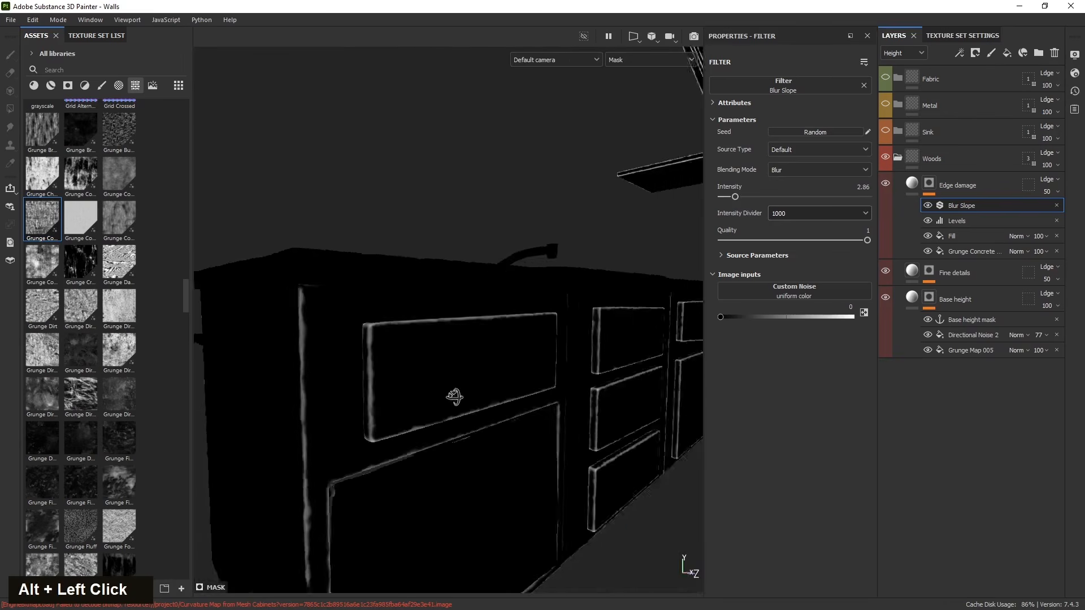
pyautogui.scroll(3, 429, 345)
pyautogui.keyDown('alt'); pyautogui.moveTo(429, 345); pyautogui.dragTo(377, 371, button='middle'); pyautogui.keyUp('alt')
pyautogui.keyDown('alt'); pyautogui.moveTo(378, 372); pyautogui.dragTo(381, 469); pyautogui.keyUp('alt')
pyautogui.keyDown('alt'); pyautogui.moveTo(381, 469); pyautogui.dragTo(397, 417, button='middle'); pyautogui.keyUp('alt')
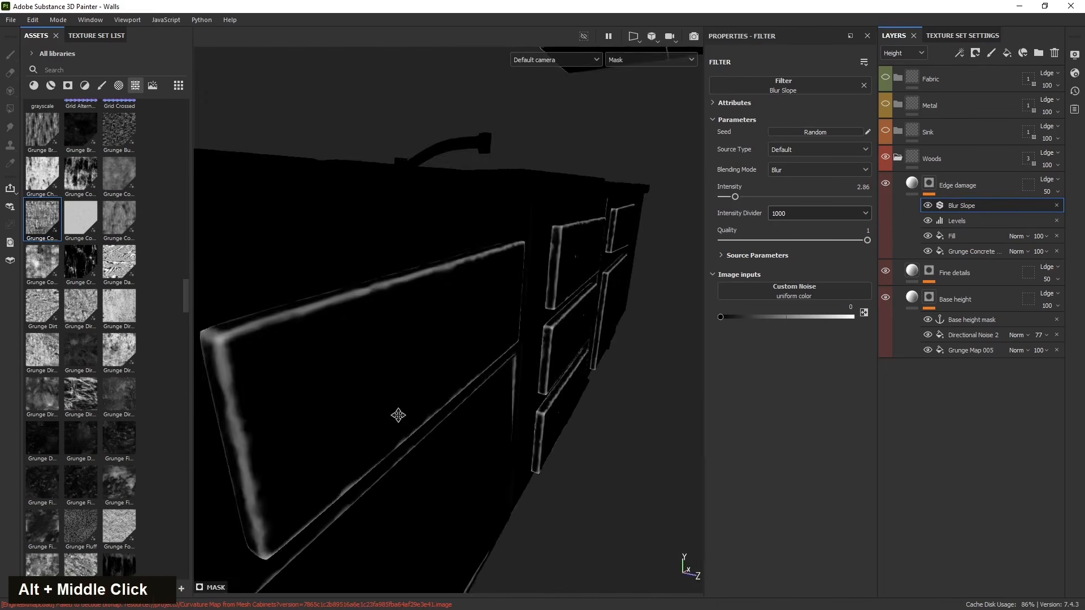
pyautogui.keyDown('alt'); pyautogui.moveTo(398, 416); pyautogui.dragTo(431, 376); pyautogui.keyUp('alt')
# - Set the Edge damage layer's height value to 0.2
pyautogui.click(911, 184)
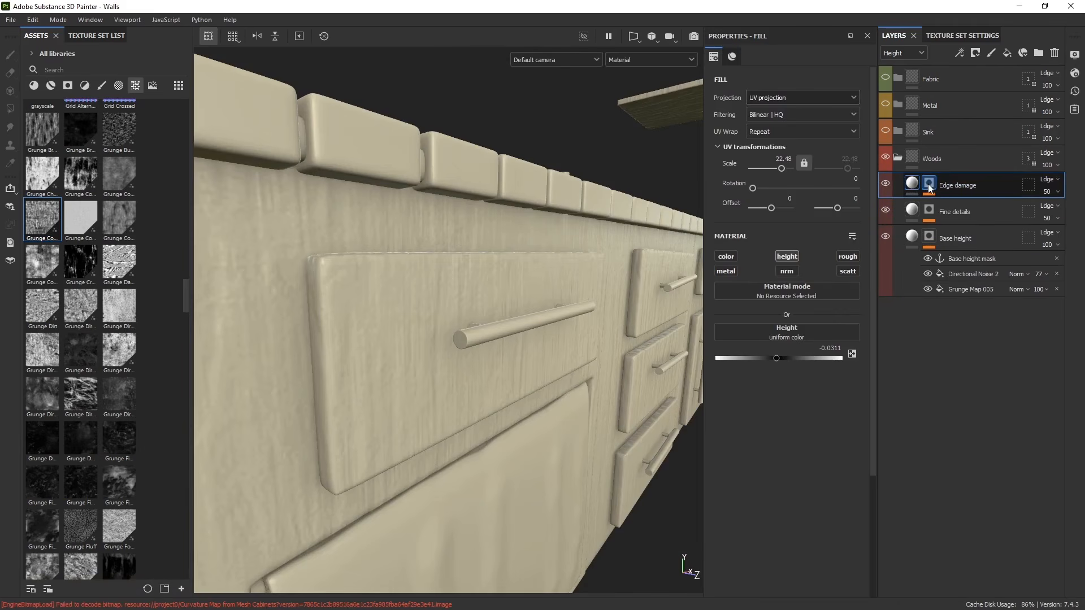
pyautogui.moveTo(777, 359)
pyautogui.mouseDown()
pyautogui.moveTo(804, 359)
pyautogui.moveTo(791, 359)
pyautogui.mouseUp()
pyautogui.keyDown('alt'); pyautogui.moveTo(418, 362); pyautogui.dragTo(520, 373); pyautogui.keyUp('alt')
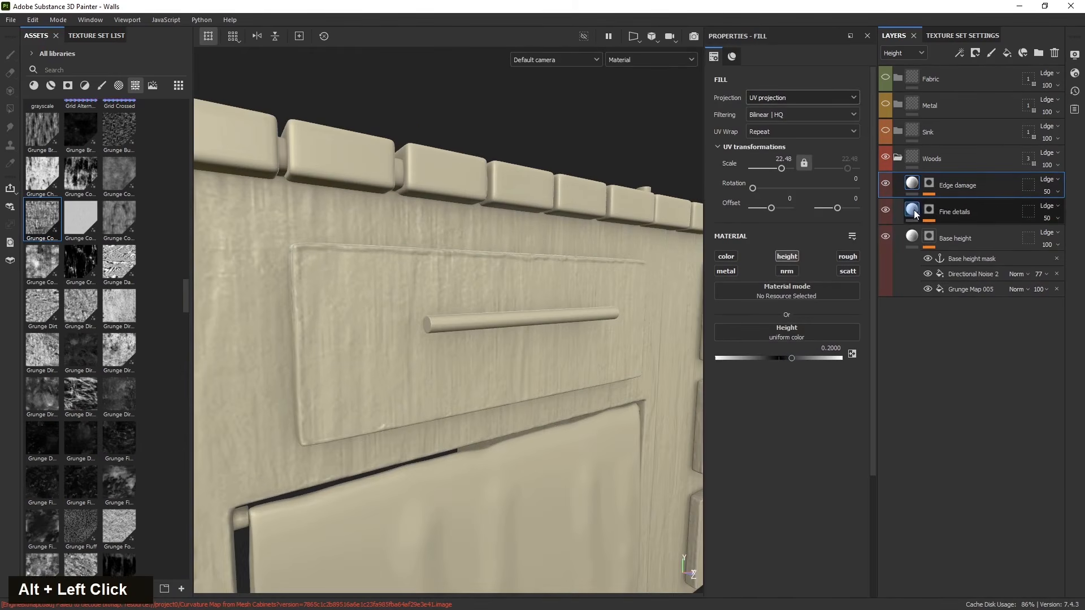
# - Invert the Levels effect in the Edge damage mask
pyautogui.doubleClick(930, 186)
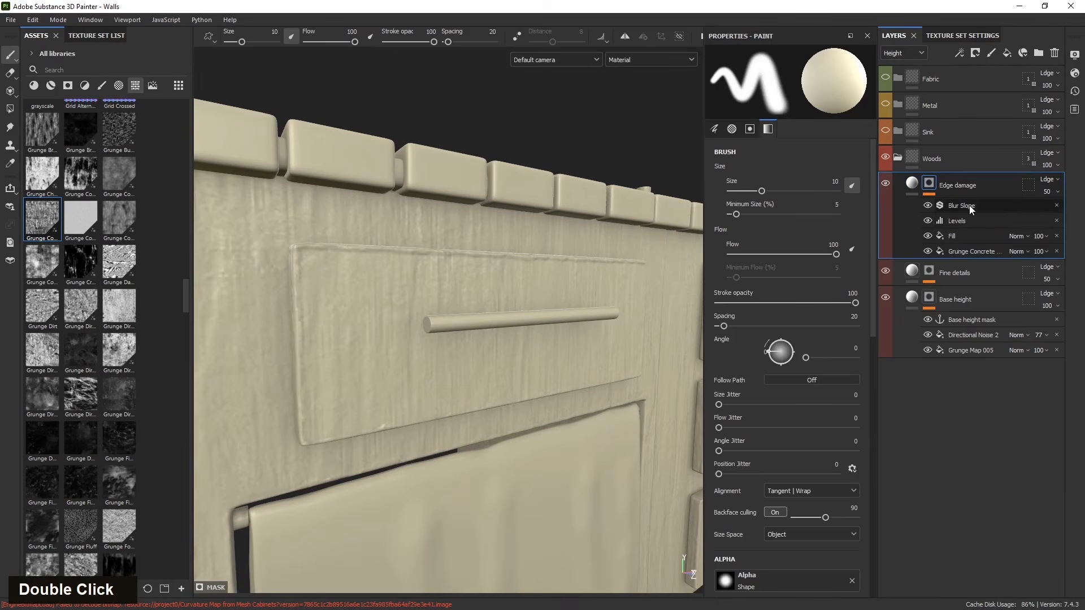
pyautogui.click(970, 220)
pyautogui.click(826, 157)
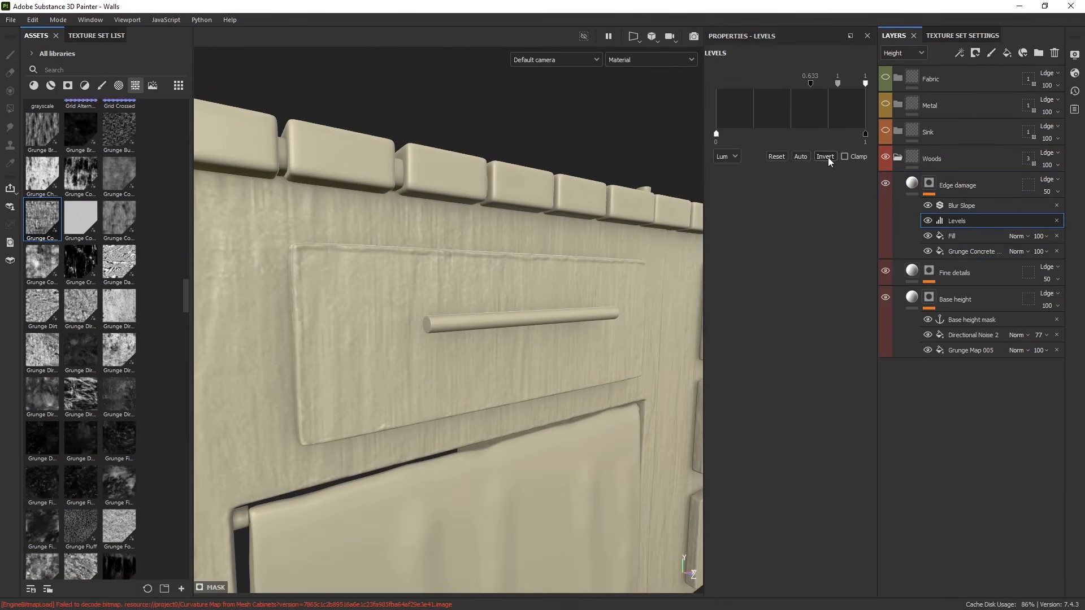
# - Raise the Blur Slope filter intensity to about 8.09
pyautogui.keyDown('alt'); pyautogui.moveTo(417, 334); pyautogui.dragTo(371, 371); pyautogui.keyUp('alt')
pyautogui.keyDown('alt'); pyautogui.moveTo(371, 372); pyautogui.dragTo(390, 345, button='middle'); pyautogui.keyUp('alt')
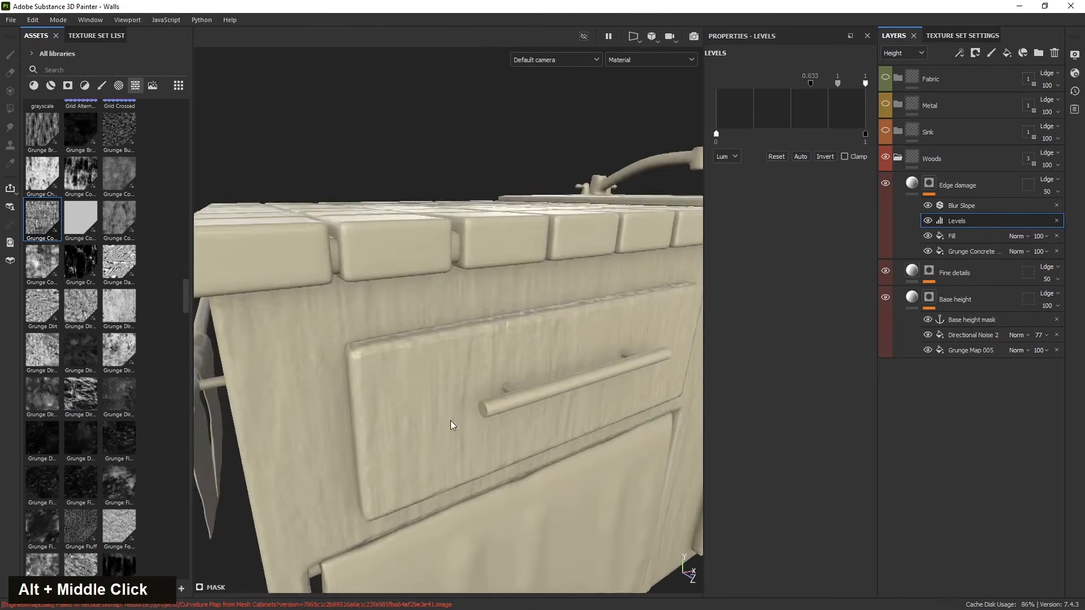
pyautogui.scroll(3, 396, 340)
pyautogui.moveTo(427, 360)
pyautogui.keyDown('alt'); pyautogui.mouseDown()
pyautogui.moveTo(552, 307)
pyautogui.moveTo(587, 311)
pyautogui.moveTo(578, 325)
pyautogui.moveTo(417, 346)
pyautogui.mouseUp(); pyautogui.keyUp('alt')
pyautogui.keyDown('alt'); pyautogui.scroll(2, 461, 339); pyautogui.keyUp('alt')
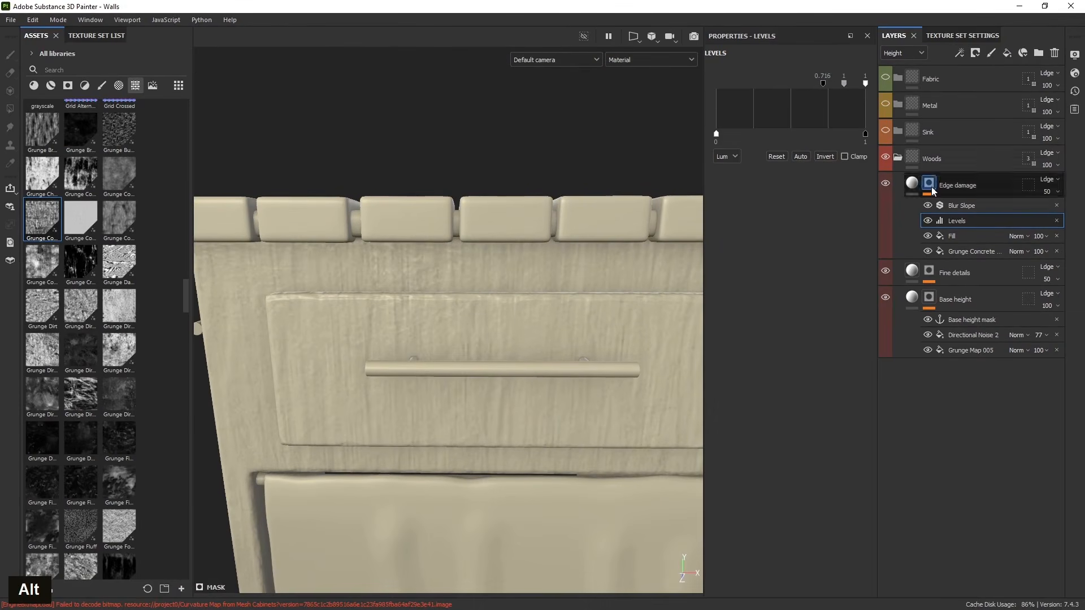
pyautogui.click(962, 205)
pyautogui.moveTo(737, 193); pyautogui.dragTo(759, 197)
# - Try setting the Edge damage layer opacity to 100 and its blending mode to Replace
pyautogui.scroll(-3, 576, 418)
pyautogui.keyDown('alt'); pyautogui.moveTo(575, 419); pyautogui.dragTo(444, 357, button='middle'); pyautogui.keyUp('alt')
pyautogui.scroll(5, 449, 364)
pyautogui.keyDown('alt'); pyautogui.moveTo(443, 362); pyautogui.dragTo(480, 382); pyautogui.keyUp('alt')
pyautogui.click(1027, 188)
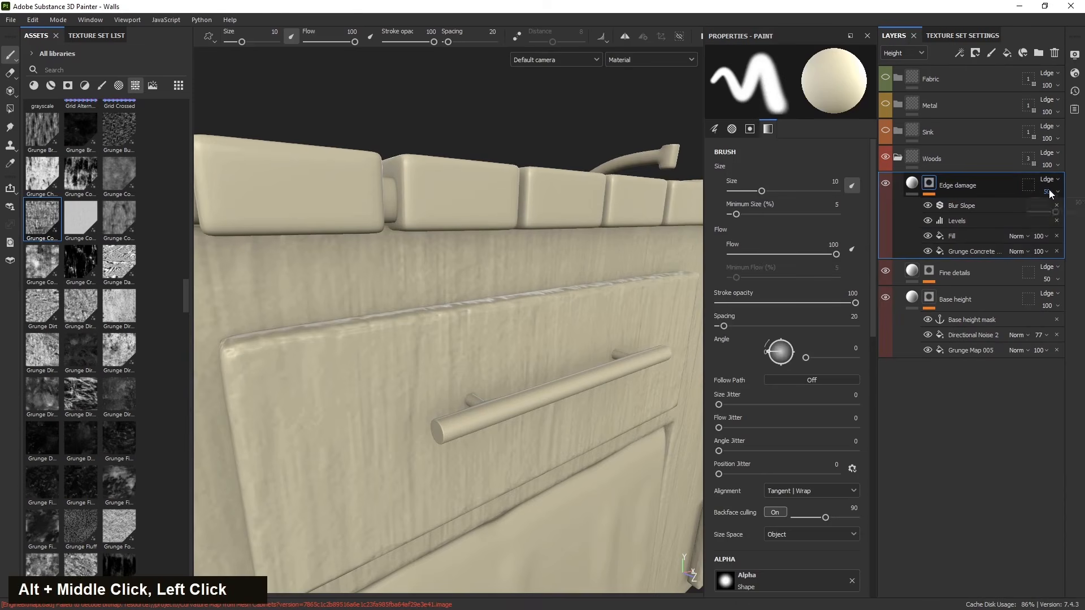
pyautogui.moveTo(1063, 213); pyautogui.dragTo(1077, 216)
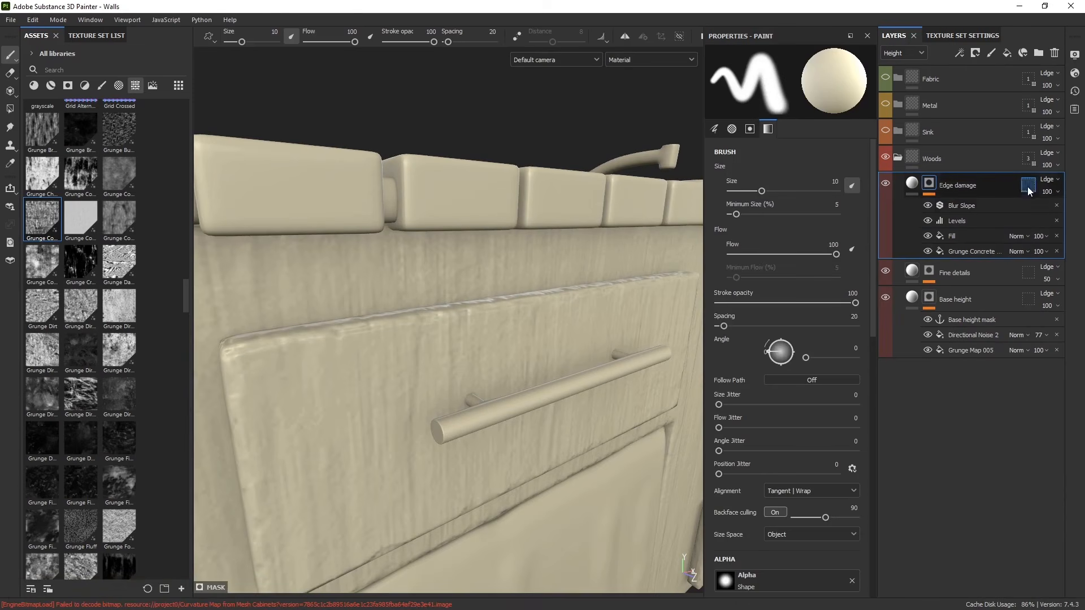
pyautogui.click(1047, 180)
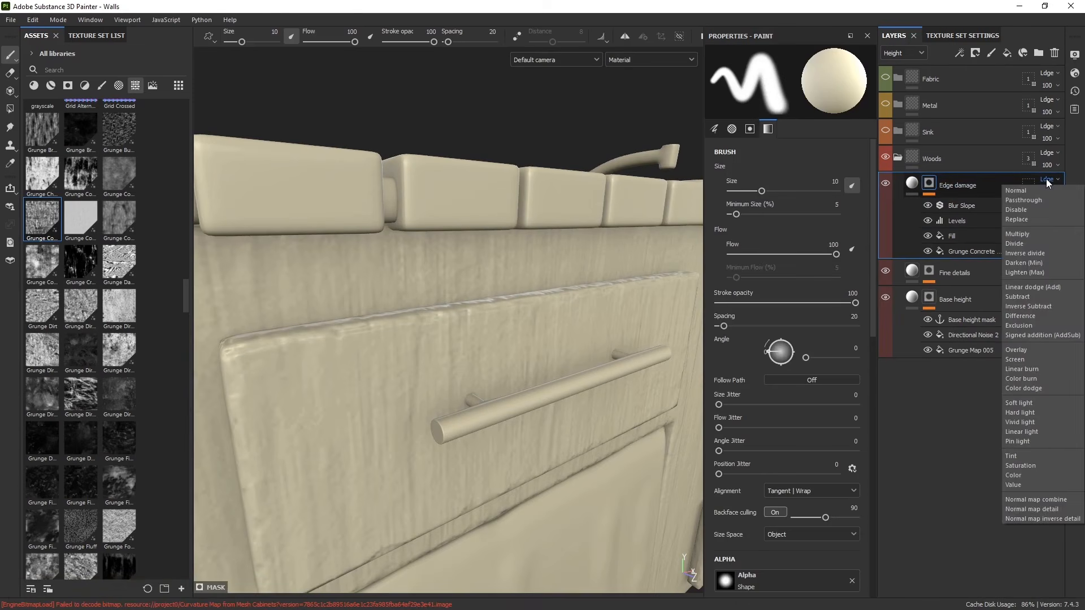
pyautogui.doubleClick(1047, 180)
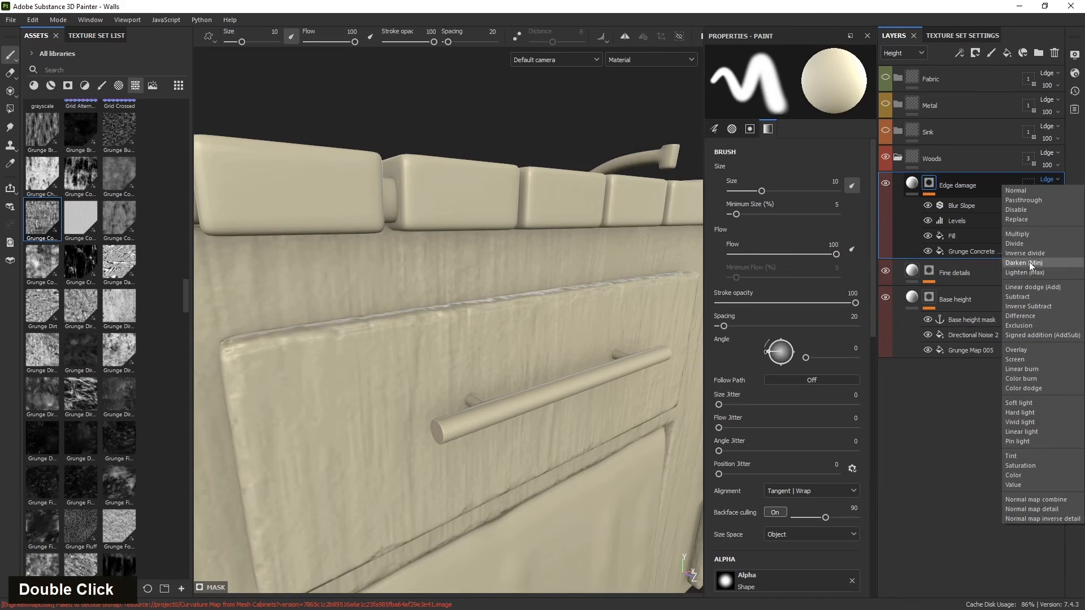
pyautogui.click(1023, 220)
pyautogui.moveTo(485, 351)
pyautogui.keyDown('alt'); pyautogui.mouseDown()
pyautogui.moveTo(351, 273)
pyautogui.moveTo(496, 335)
pyautogui.mouseUp(); pyautogui.keyUp('alt')
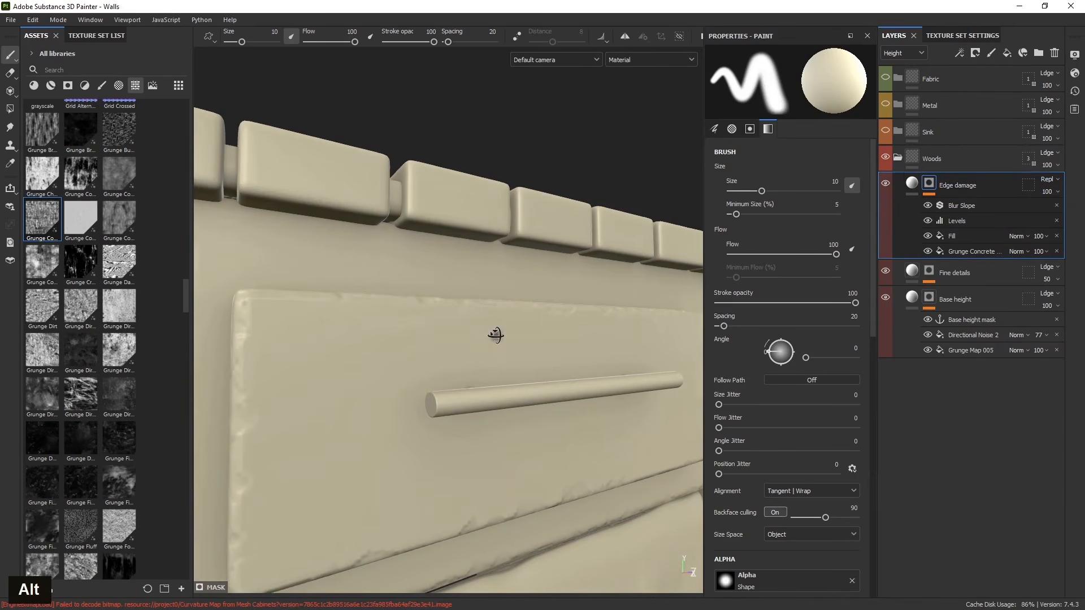
# - Try the Multiply blending mode on Edge damage, then undo the last two changes
pyautogui.click(1047, 180)
pyautogui.click(1018, 233)
pyautogui.keyDown('alt'); pyautogui.moveTo(472, 416); pyautogui.dragTo(496, 436); pyautogui.keyUp('alt')
pyautogui.hotkey('ctrl', 'z')
pyautogui.hotkey('ctrl', 'z')
# - Add an anchor point at the top of the Edge damage mask stack
pyautogui.scroll(-3, 459, 415)
pyautogui.keyDown('alt'); pyautogui.moveTo(496, 436); pyautogui.dragTo(547, 426, button='middle'); pyautogui.keyUp('alt')
pyautogui.moveTo(547, 426)
pyautogui.keyDown('alt'); pyautogui.mouseDown()
pyautogui.moveTo(380, 294)
pyautogui.moveTo(295, 295)
pyautogui.moveTo(564, 485)
pyautogui.moveTo(537, 440)
pyautogui.mouseUp(); pyautogui.keyUp('alt')
pyautogui.keyDown('alt'); pyautogui.moveTo(536, 441); pyautogui.dragTo(339, 339, button='middle'); pyautogui.keyUp('alt')
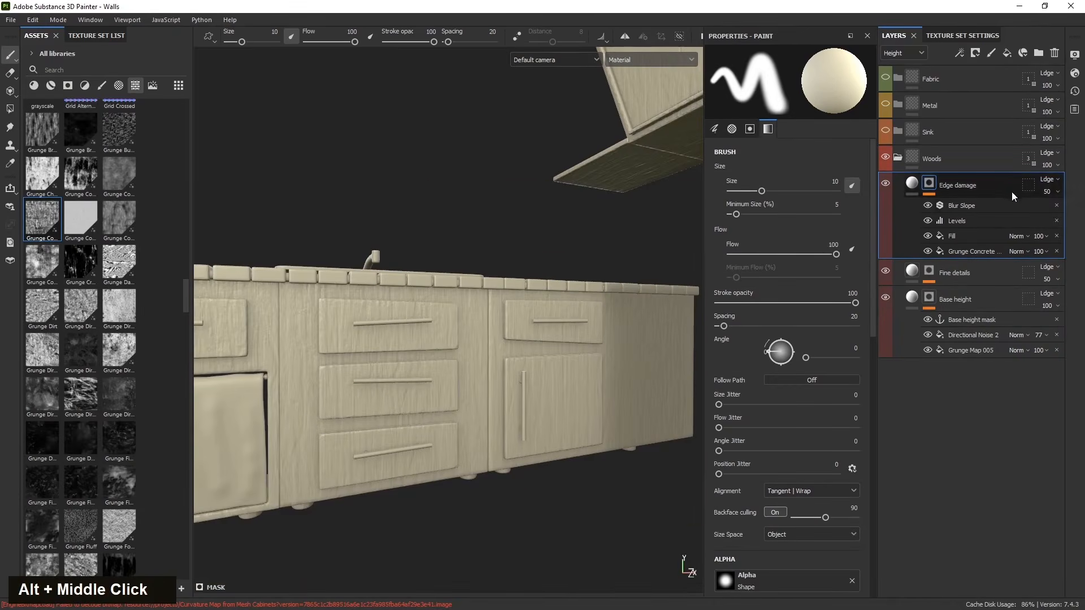
pyautogui.rightClick(986, 203)
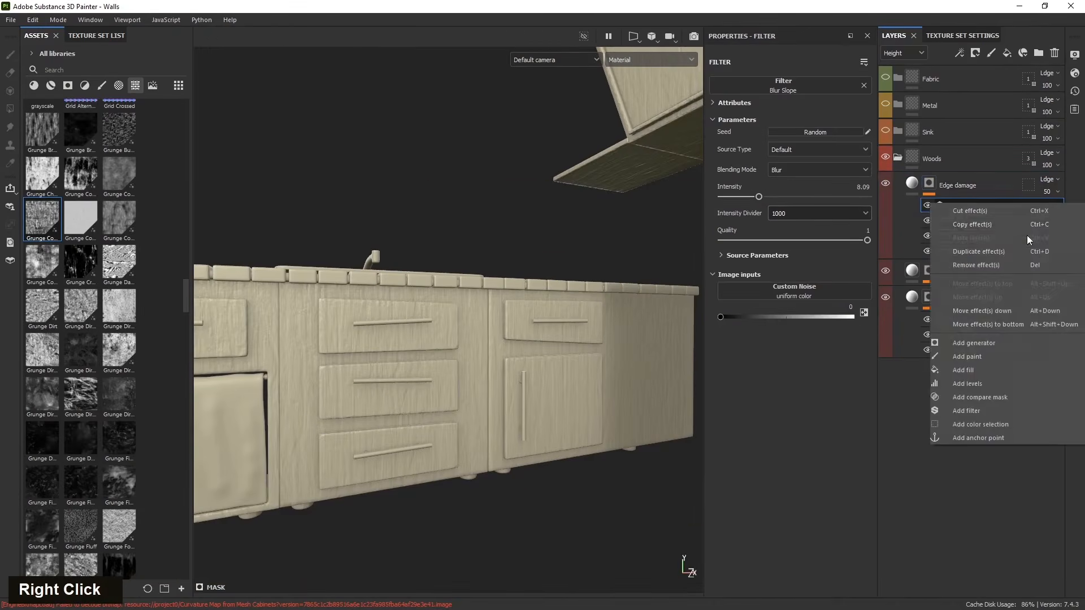
pyautogui.click(991, 438)
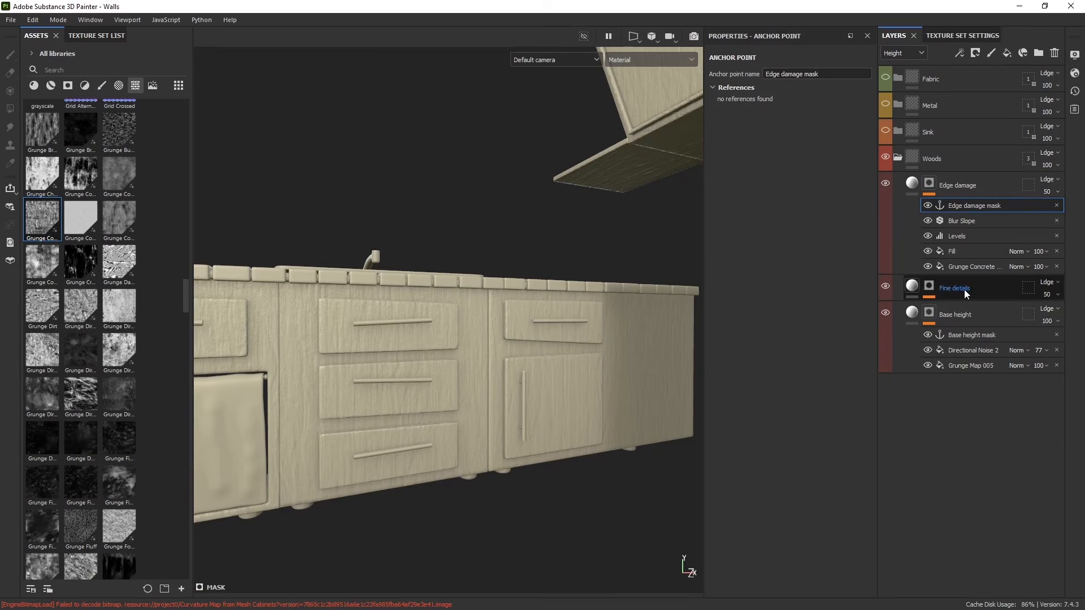
# - Add an anchor point at the top of the Fine details mask stack
pyautogui.click(934, 285)
pyautogui.click(963, 309)
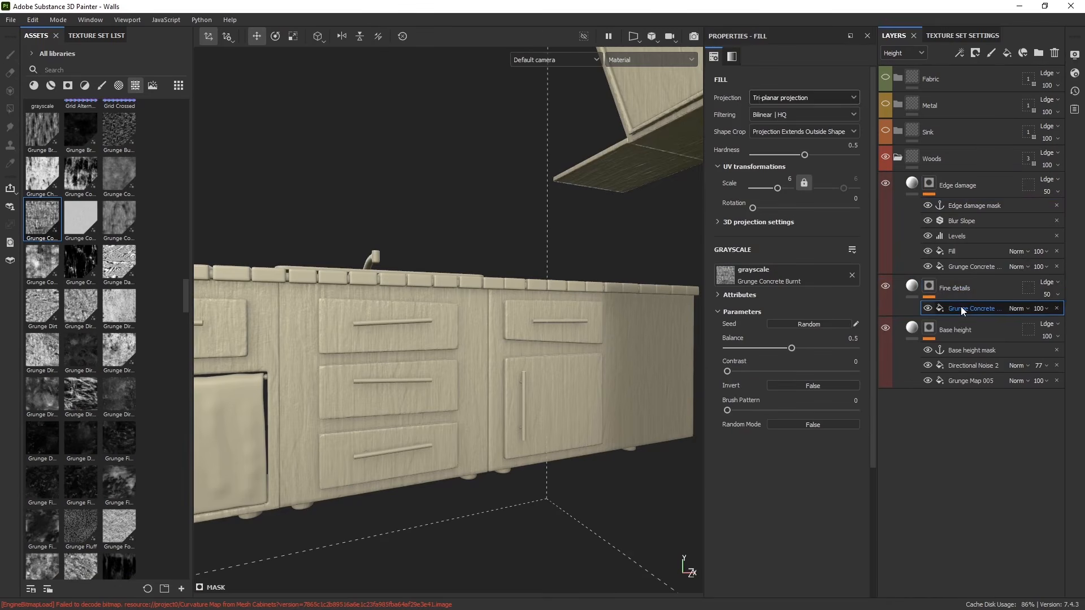
pyautogui.rightClick(960, 310)
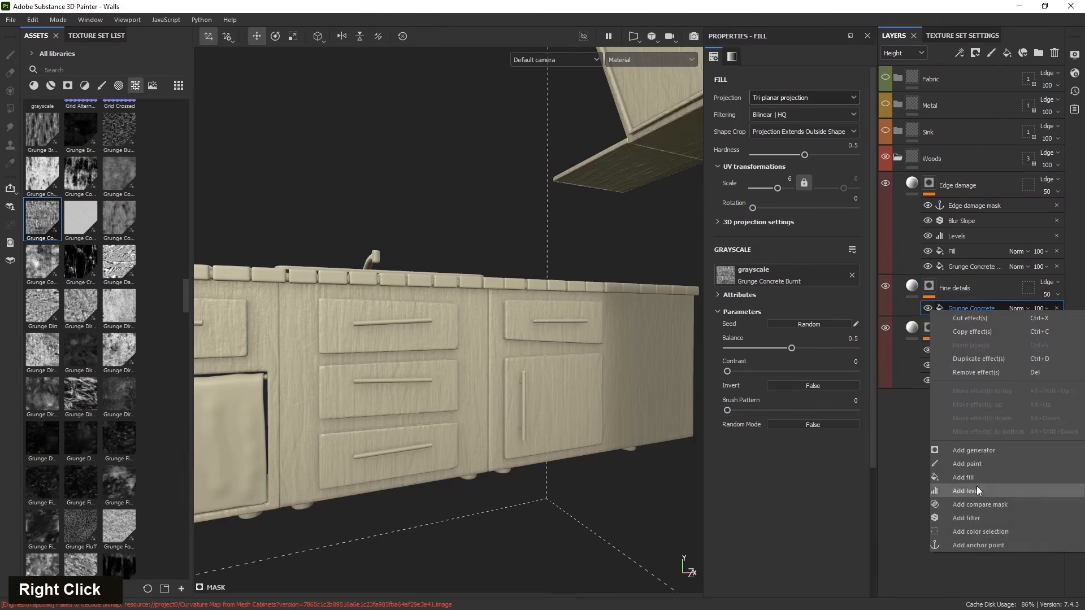
pyautogui.click(976, 544)
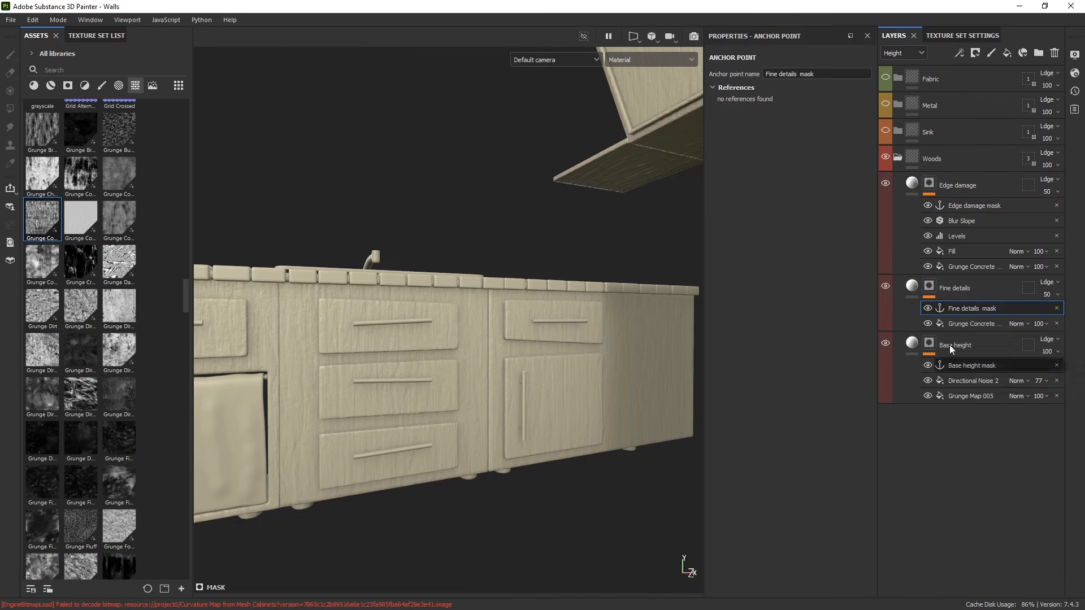
# - Collapse the layer stacks and create a new folder named Height above Edge damage
pyautogui.doubleClick(913, 185)
pyautogui.doubleClick(912, 213)
pyautogui.doubleClick(914, 241)
pyautogui.click(965, 207)
pyautogui.click(986, 185)
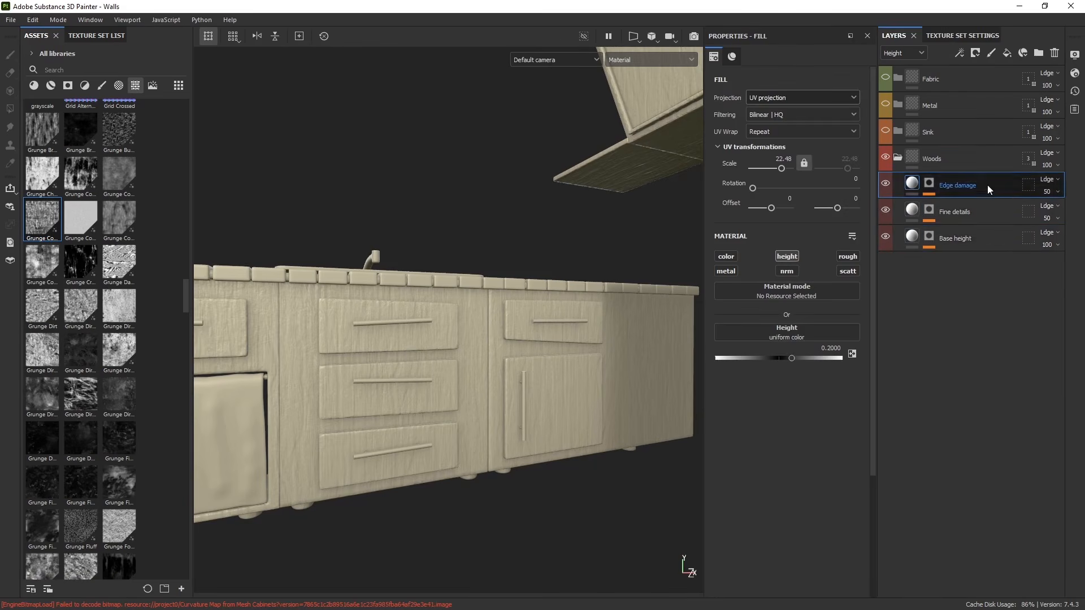
pyautogui.click(1038, 52)
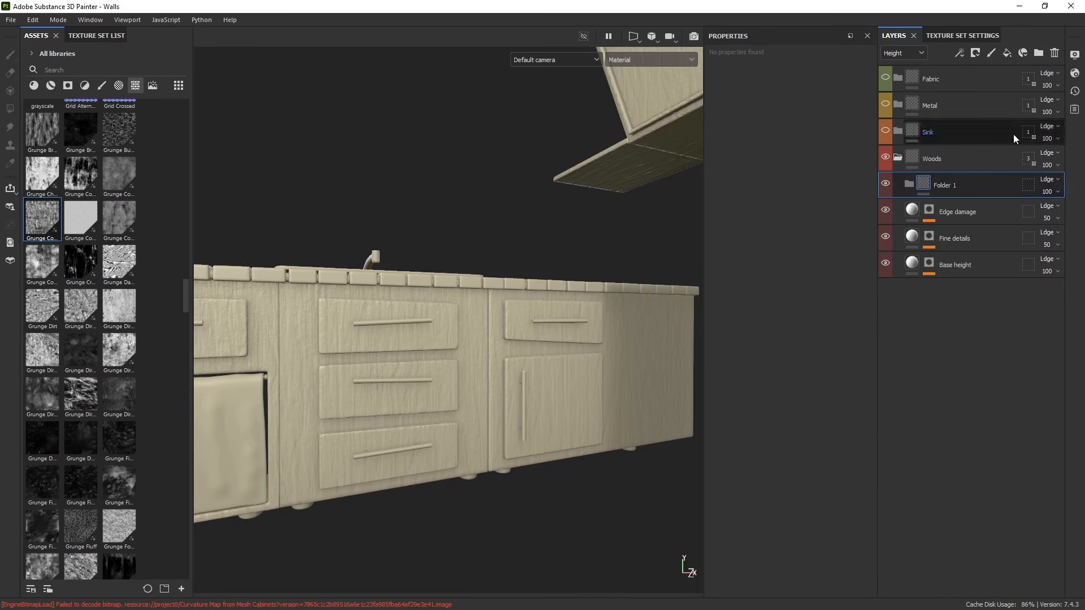
pyautogui.doubleClick(948, 185)
pyautogui.write('Height')
# - Move the Edge damage, Fine details and Base height layers into the Height folder
pyautogui.doubleClick(950, 209)
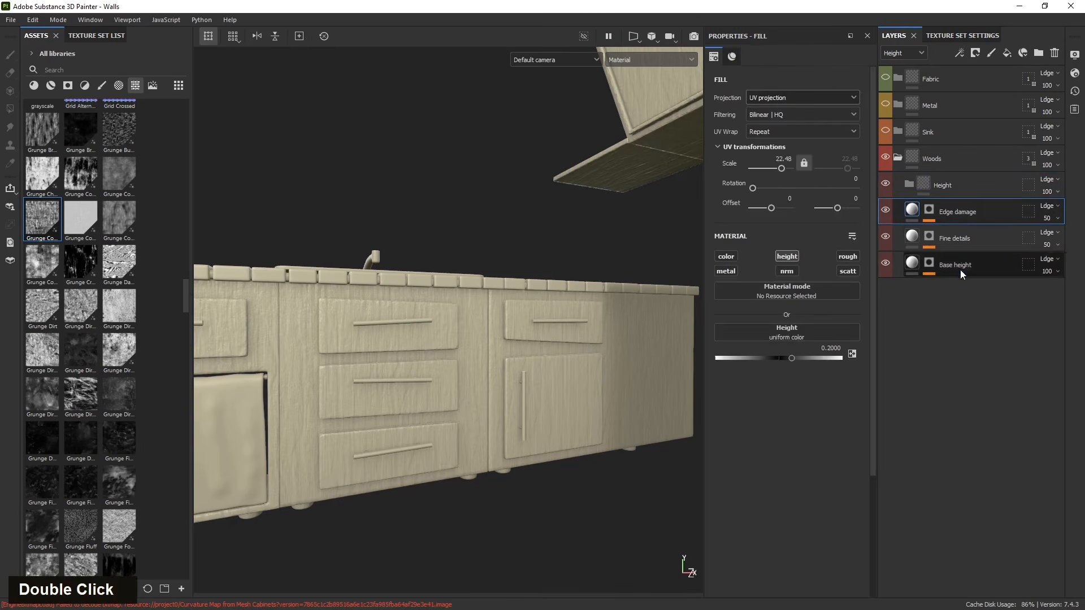
pyautogui.keyDown('shift'); pyautogui.click(961, 269); pyautogui.keyUp('shift')
pyautogui.moveTo(959, 209); pyautogui.dragTo(961, 186)
# - Examine the wood height detail on the cabinet drawers up close
pyautogui.keyDown('alt'); pyautogui.moveTo(622, 390); pyautogui.dragTo(414, 432); pyautogui.keyUp('alt')
pyautogui.scroll(5, 394, 406)
pyautogui.moveTo(413, 433)
pyautogui.keyDown('alt'); pyautogui.mouseDown(button='middle')
pyautogui.moveTo(390, 416)
pyautogui.moveTo(407, 419)
pyautogui.mouseUp(button='middle'); pyautogui.keyUp('alt')
pyautogui.keyDown('alt'); pyautogui.moveTo(407, 420); pyautogui.dragTo(377, 438); pyautogui.keyUp('alt')
pyautogui.keyDown('alt'); pyautogui.moveTo(376, 438); pyautogui.dragTo(388, 377, button='middle'); pyautogui.keyUp('alt')
pyautogui.scroll(5, 392, 419)
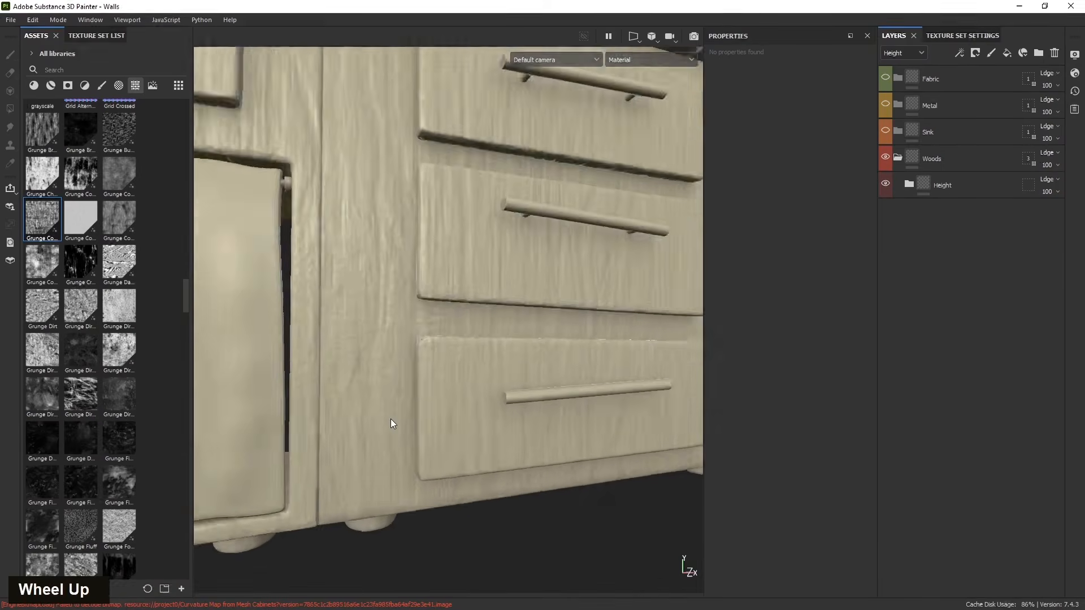
pyautogui.keyDown('alt'); pyautogui.moveTo(387, 426); pyautogui.dragTo(408, 422); pyautogui.keyUp('alt')
pyautogui.click(908, 185)
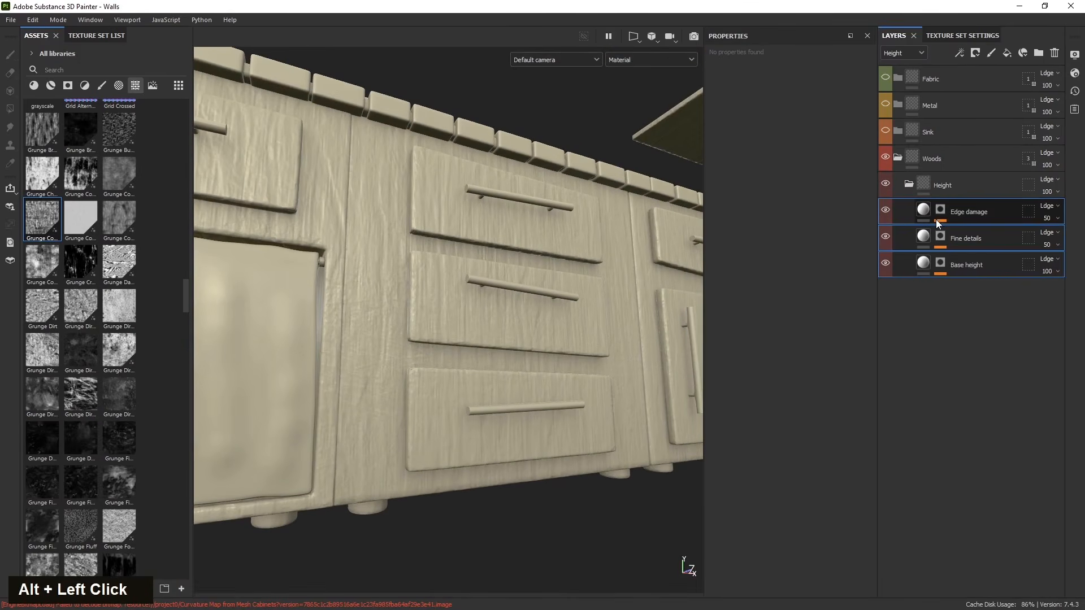
# - Adjust the Edge damage mask Levels, moving the points to about 0.862 and 0.871
pyautogui.keyDown('alt'); pyautogui.click(940, 209); pyautogui.keyUp('alt')
pyautogui.keyDown('alt'); pyautogui.moveTo(496, 339); pyautogui.dragTo(522, 405); pyautogui.keyUp('alt')
pyautogui.scroll(3, 497, 362)
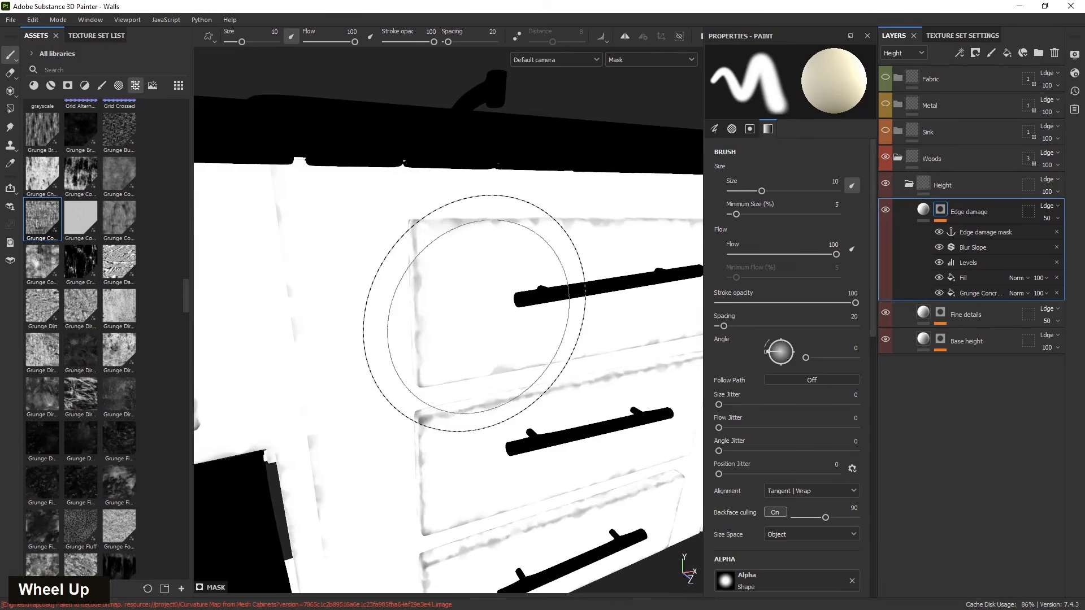
pyautogui.click(967, 263)
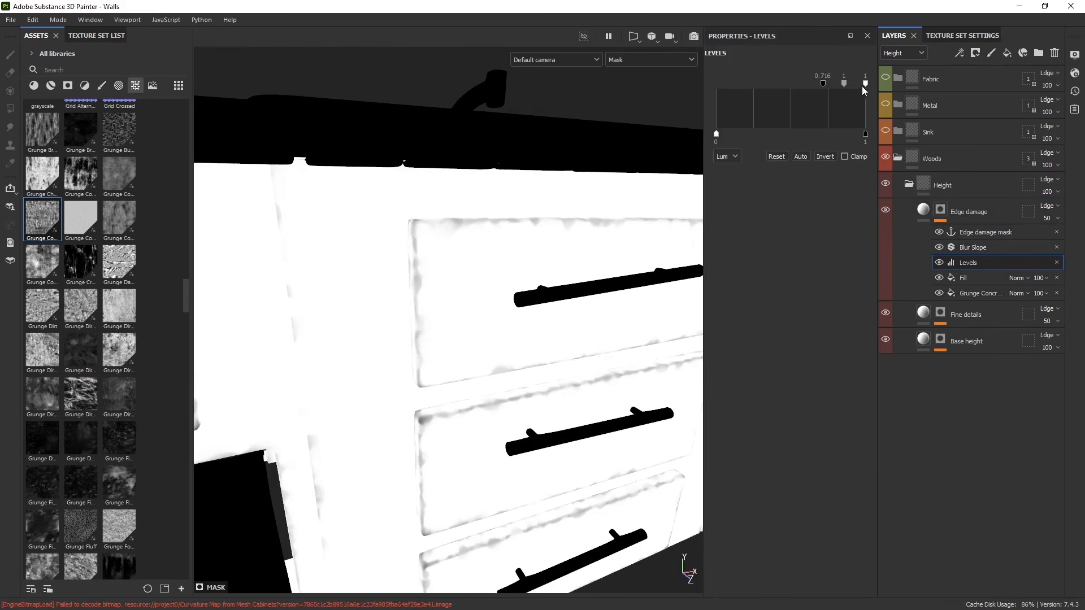
pyautogui.moveTo(845, 84)
pyautogui.mouseDown()
pyautogui.moveTo(829, 81)
pyautogui.moveTo(847, 84)
pyautogui.mouseUp()
pyautogui.scroll(-3, 439, 371)
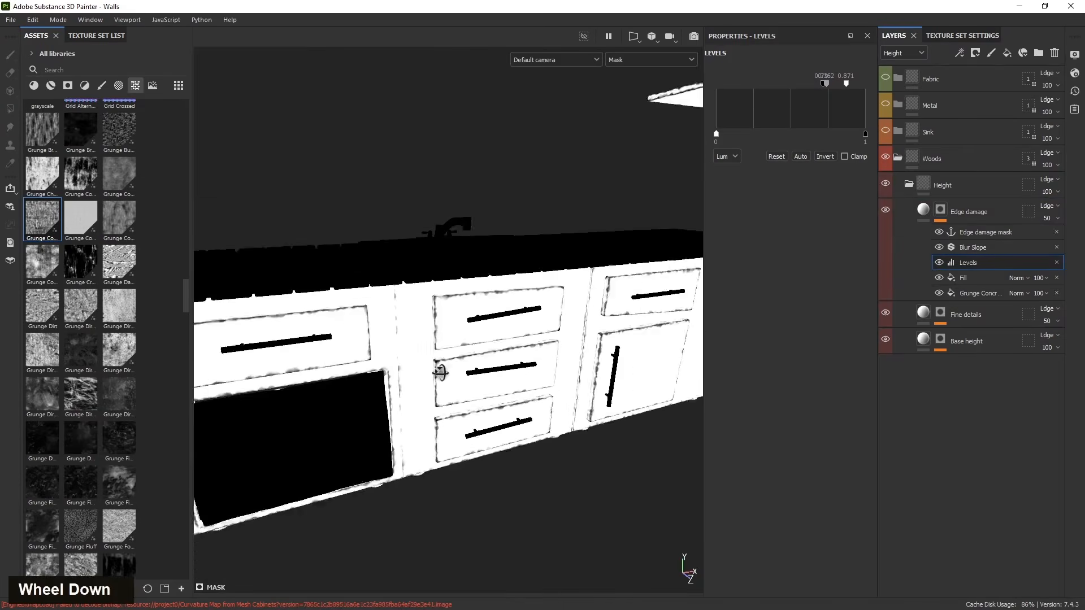
# - View the Fine details mask across the cabinets
pyautogui.keyDown('alt'); pyautogui.click(983, 294); pyautogui.keyUp('alt')
pyautogui.keyDown('alt'); pyautogui.click(939, 312); pyautogui.keyUp('alt')
pyautogui.keyDown('alt'); pyautogui.moveTo(552, 361); pyautogui.dragTo(431, 412); pyautogui.keyUp('alt')
pyautogui.scroll(3, 385, 396)
pyautogui.scroll(-1, 396, 399)
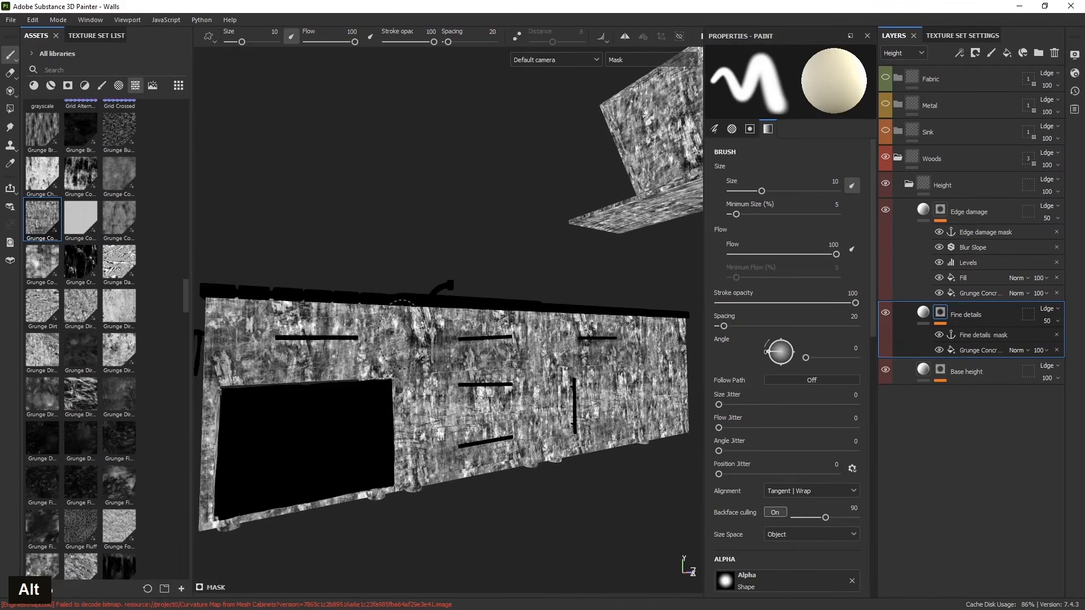
pyautogui.scroll(1, 757, 314)
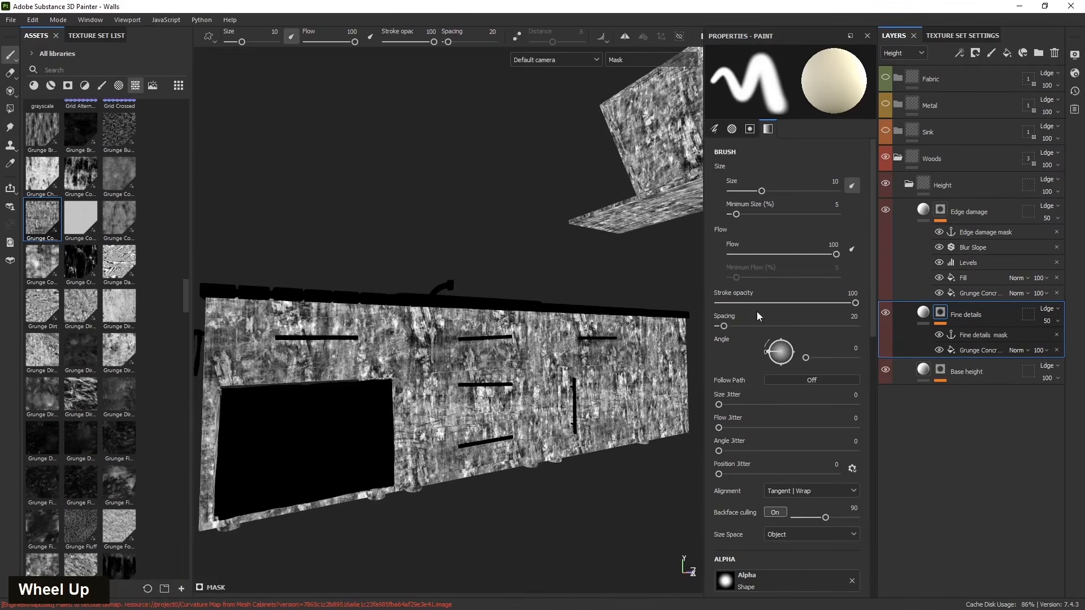
# - Set the Fine details mask's grunge fill scale to 10
pyautogui.click(972, 351)
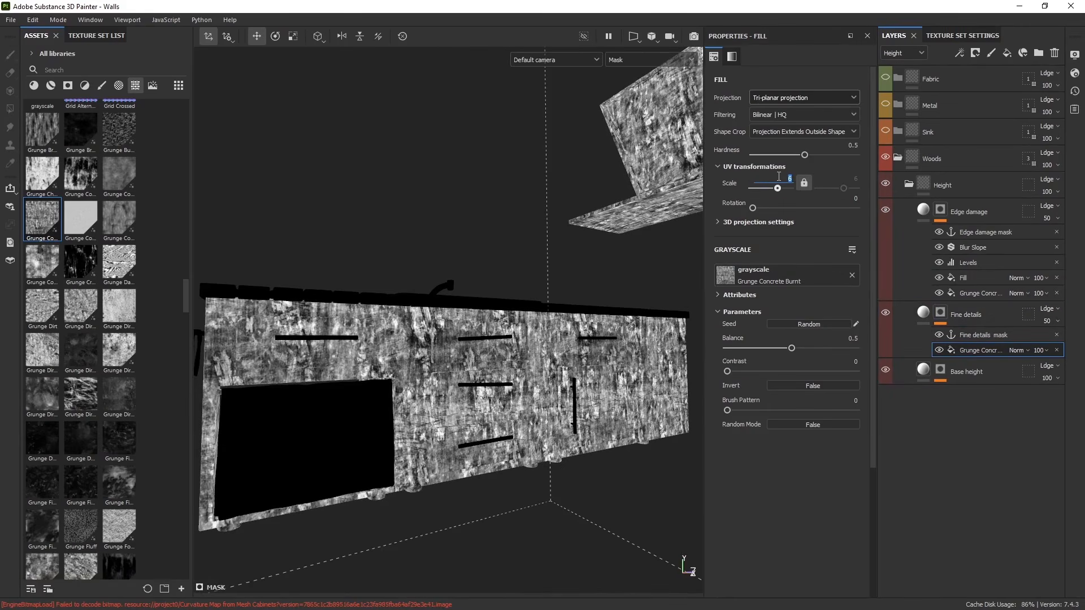
pyautogui.write('10')
pyautogui.press('Return')
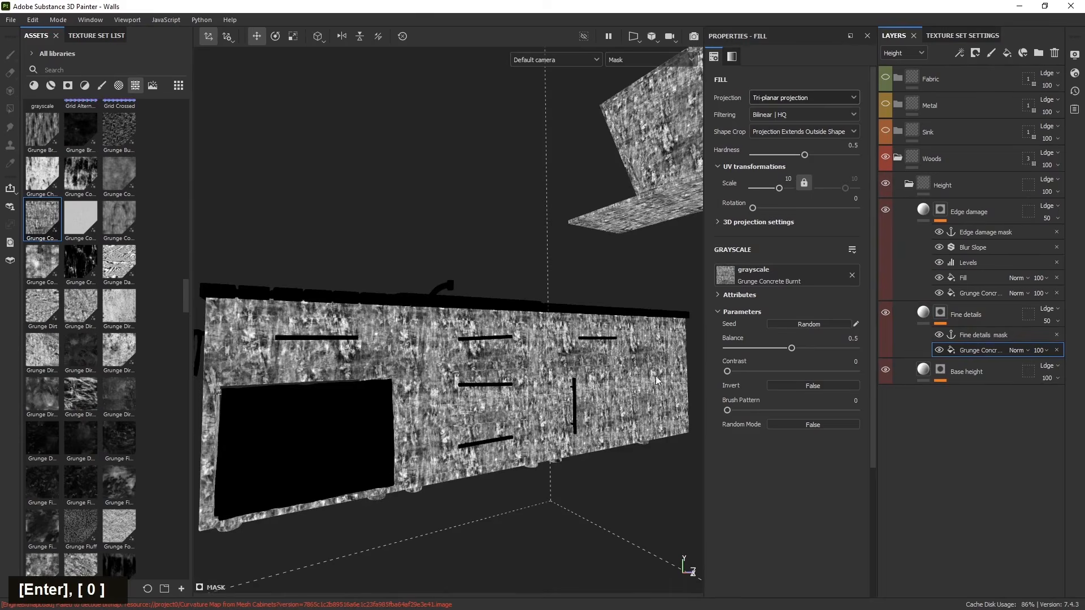
# - Inspect the Base height mask and the combined wood height material on the cabinets
pyautogui.keyDown('alt'); pyautogui.click(941, 370); pyautogui.keyUp('alt')
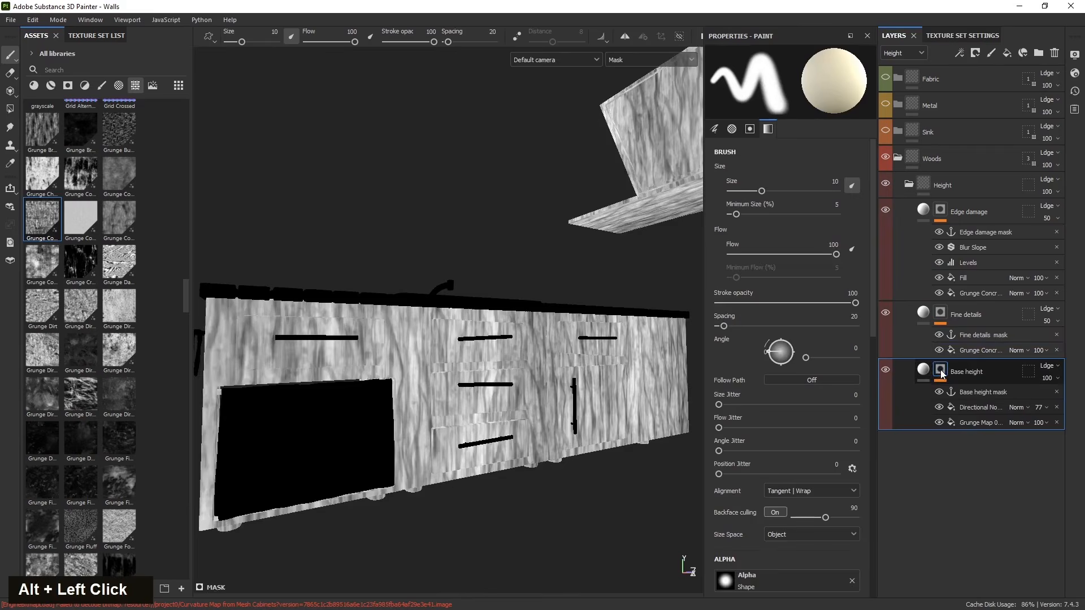
pyautogui.moveTo(441, 395)
pyautogui.keyDown('alt'); pyautogui.mouseDown()
pyautogui.moveTo(428, 405)
pyautogui.moveTo(449, 402)
pyautogui.mouseUp(); pyautogui.keyUp('alt')
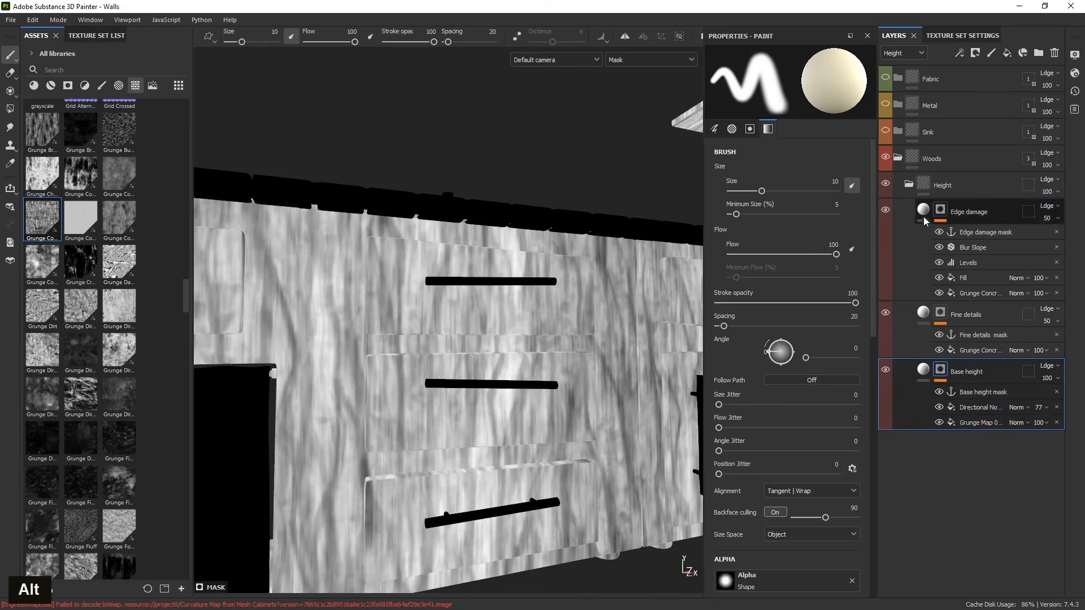
pyautogui.click(969, 212)
pyautogui.keyDown('alt'); pyautogui.moveTo(395, 391); pyautogui.dragTo(371, 460); pyautogui.keyUp('alt')
pyautogui.scroll(-6, 557, 395)
pyautogui.keyDown('alt'); pyautogui.moveTo(557, 395); pyautogui.dragTo(345, 432); pyautogui.keyUp('alt')
pyautogui.keyDown('alt'); pyautogui.moveTo(345, 432); pyautogui.dragTo(598, 425, button='middle'); pyautogui.keyUp('alt')
pyautogui.keyDown('alt'); pyautogui.moveTo(597, 425); pyautogui.dragTo(482, 439); pyautogui.keyUp('alt')
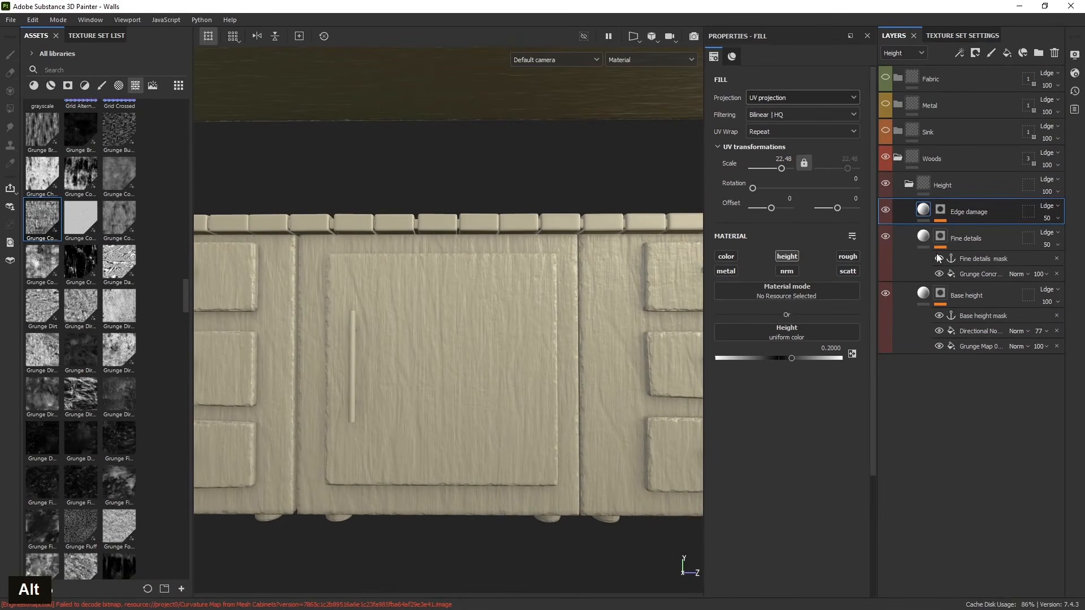
# - Add three fill layers above the collapsed Height folder, limiting each to the color channel
pyautogui.doubleClick(979, 186)
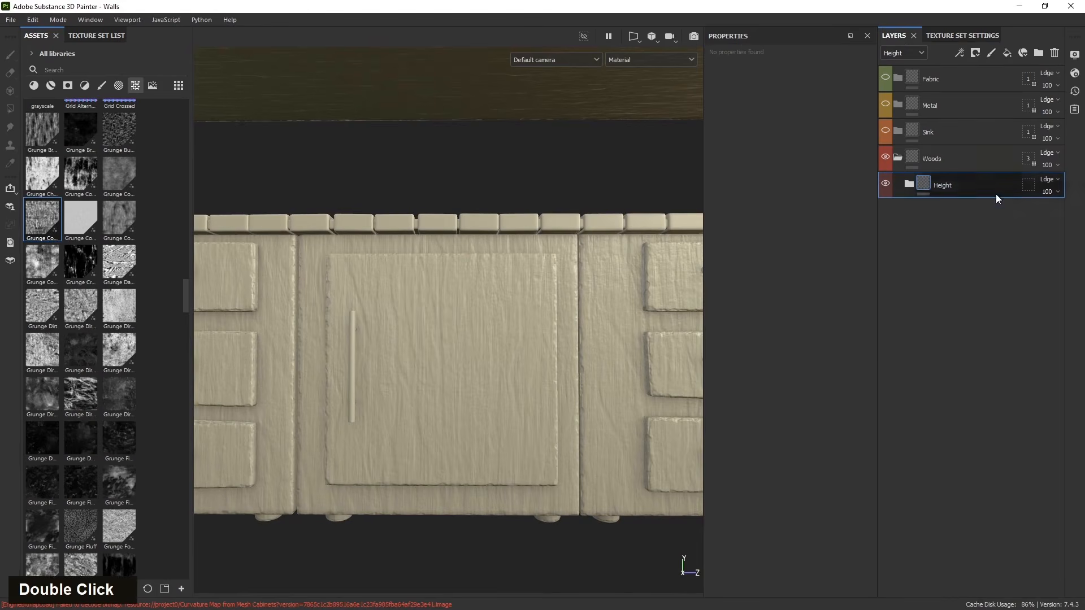
pyautogui.click(1007, 53)
pyautogui.click(1007, 53)
pyautogui.click(1007, 53)
pyautogui.click(978, 236)
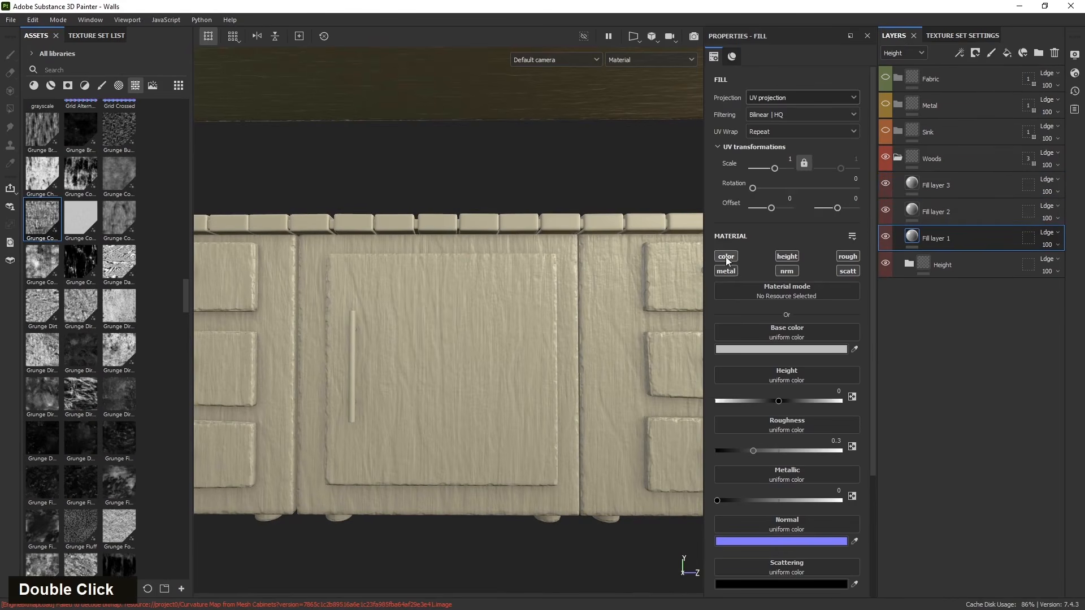
pyautogui.keyDown('alt'); pyautogui.click(726, 256); pyautogui.keyUp('alt')
pyautogui.click(969, 215)
pyautogui.keyDown('alt'); pyautogui.click(723, 257); pyautogui.keyUp('alt')
pyautogui.click(960, 195)
pyautogui.keyDown('alt'); pyautogui.click(726, 257); pyautogui.keyUp('alt')
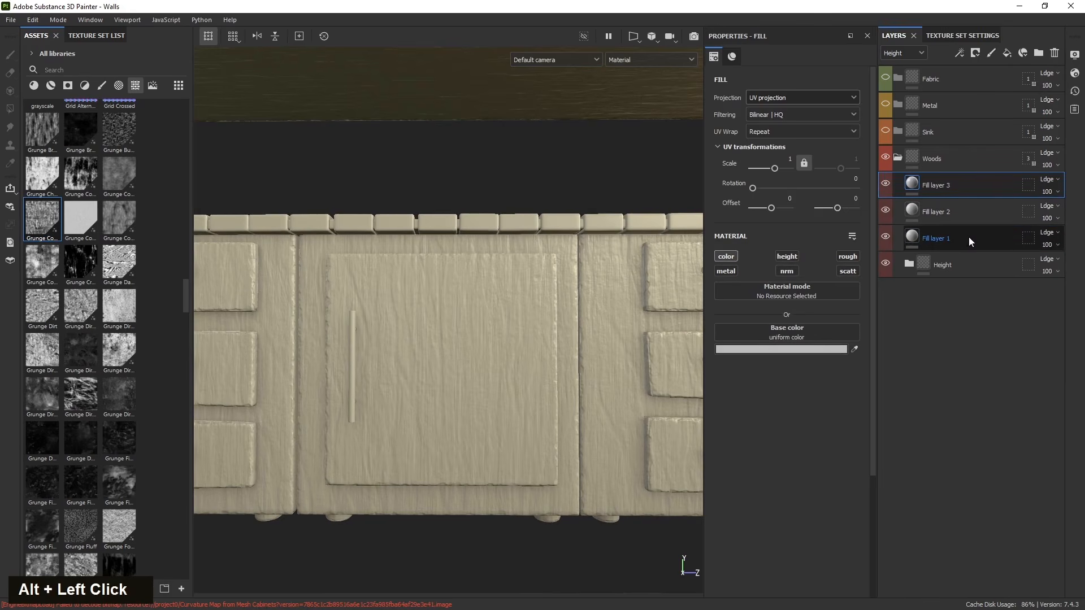
# - Set Fill layer 1's base color to red, FF4242
pyautogui.click(962, 238)
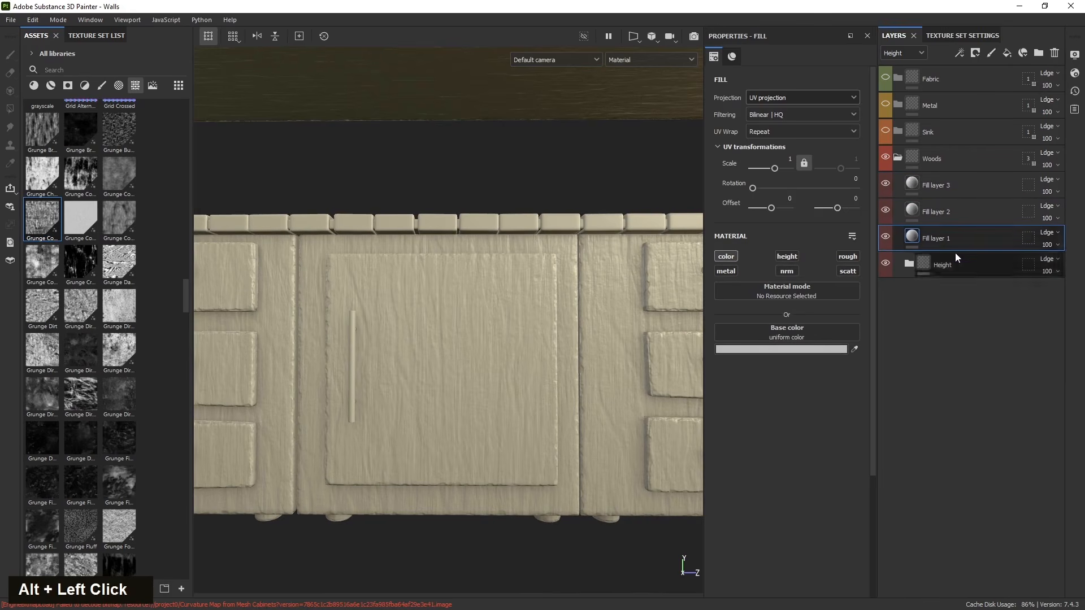
pyautogui.keyDown('alt'); pyautogui.click(908, 265); pyautogui.keyUp('alt')
pyautogui.click(812, 348)
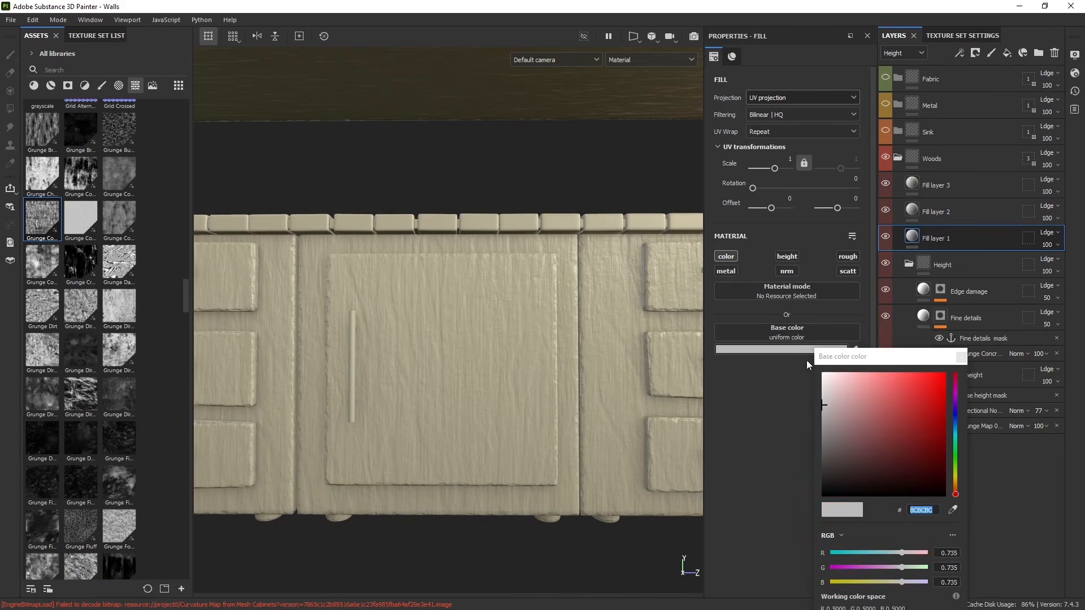
pyautogui.moveTo(833, 401); pyautogui.dragTo(914, 371)
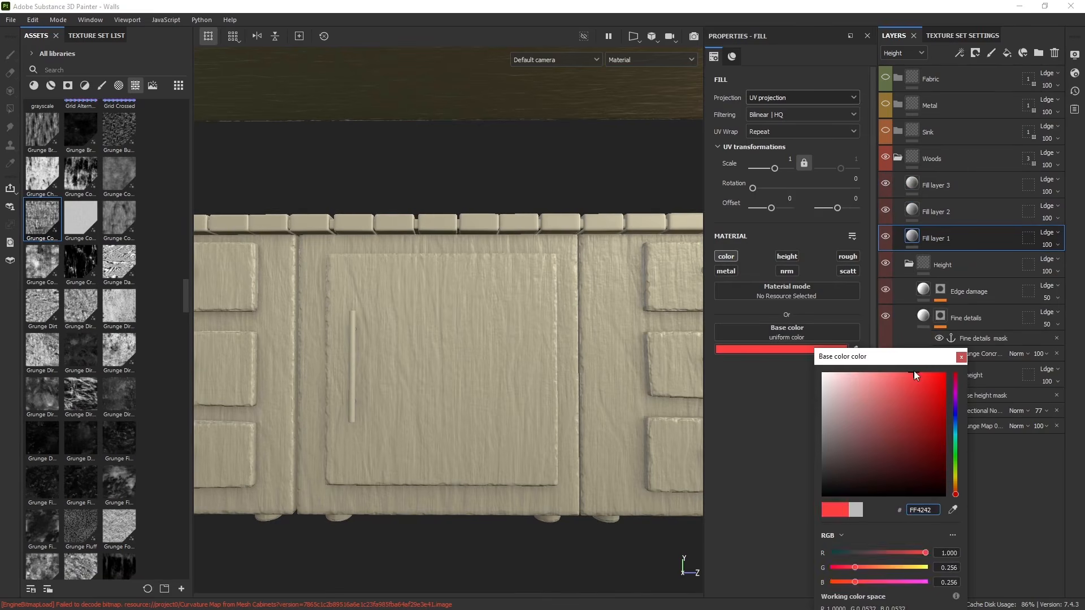
pyautogui.click(961, 357)
# - Set Fill layer 2's base color to blue
pyautogui.click(912, 208)
pyautogui.click(814, 348)
pyautogui.click(966, 357)
pyautogui.doubleClick(924, 338)
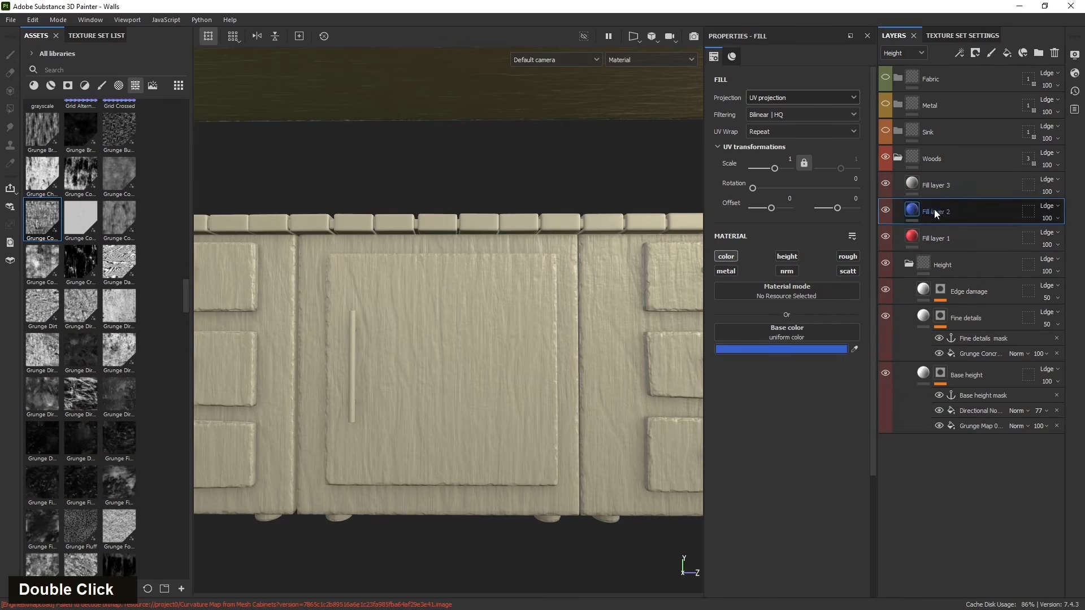
# - Set Fill layer 3's base color to green
pyautogui.click(908, 195)
pyautogui.click(813, 346)
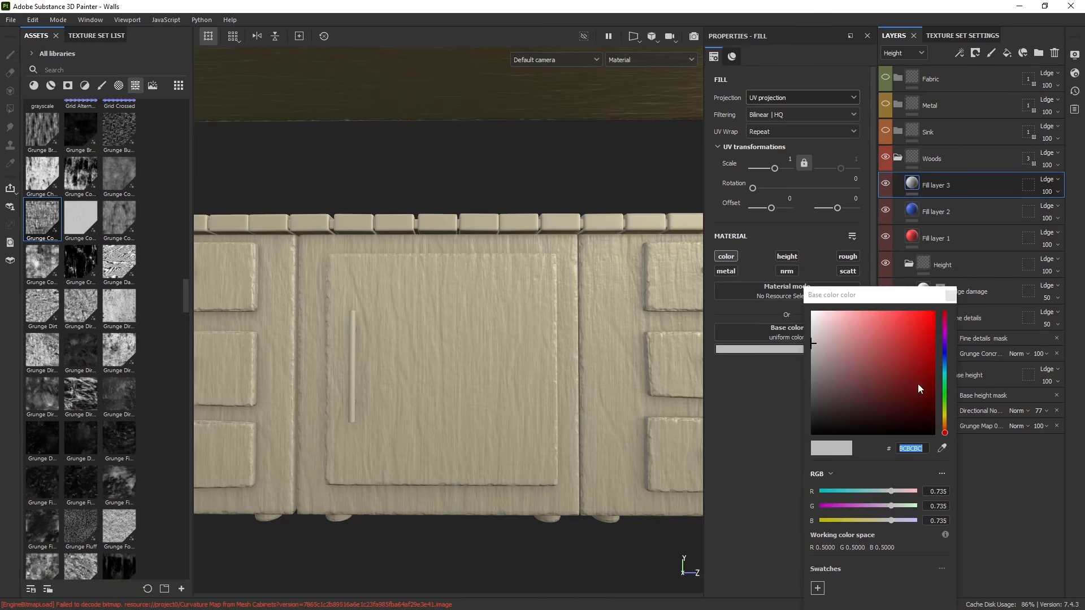
pyautogui.click(944, 408)
pyautogui.click(887, 361)
pyautogui.click(951, 295)
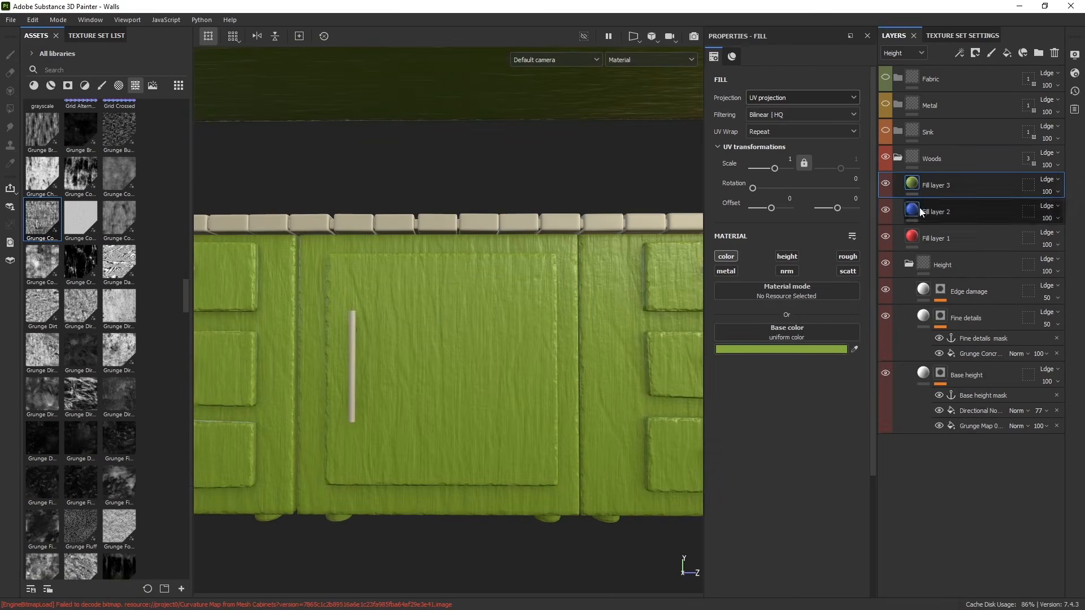
# - Hide the green and blue fill layers and give Fill layer 1 a black mask with a fill effect
pyautogui.click(886, 185)
pyautogui.click(885, 210)
pyautogui.click(972, 238)
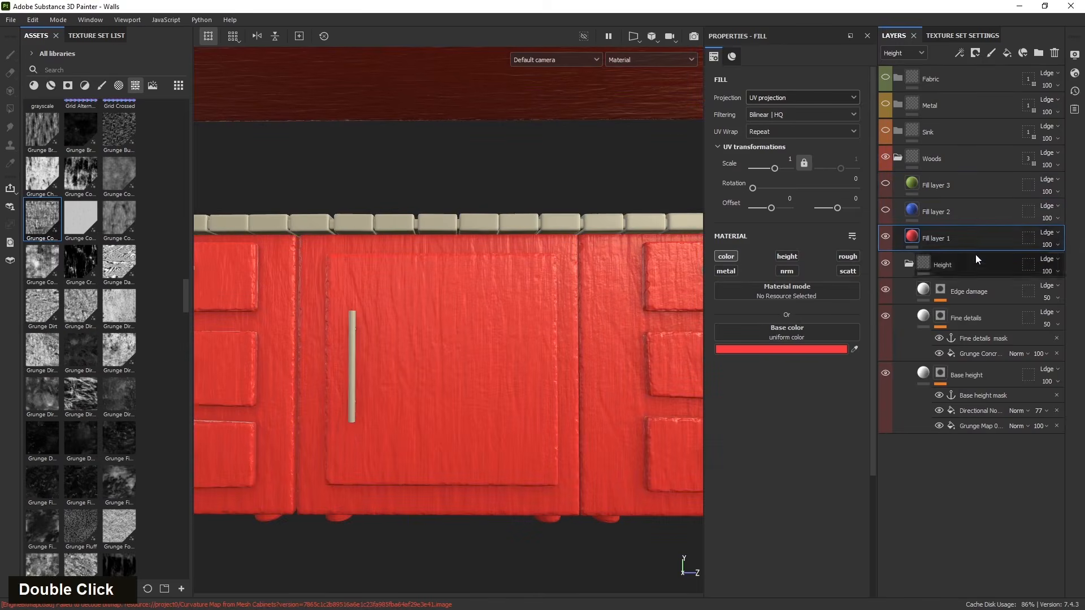
pyautogui.click(976, 53)
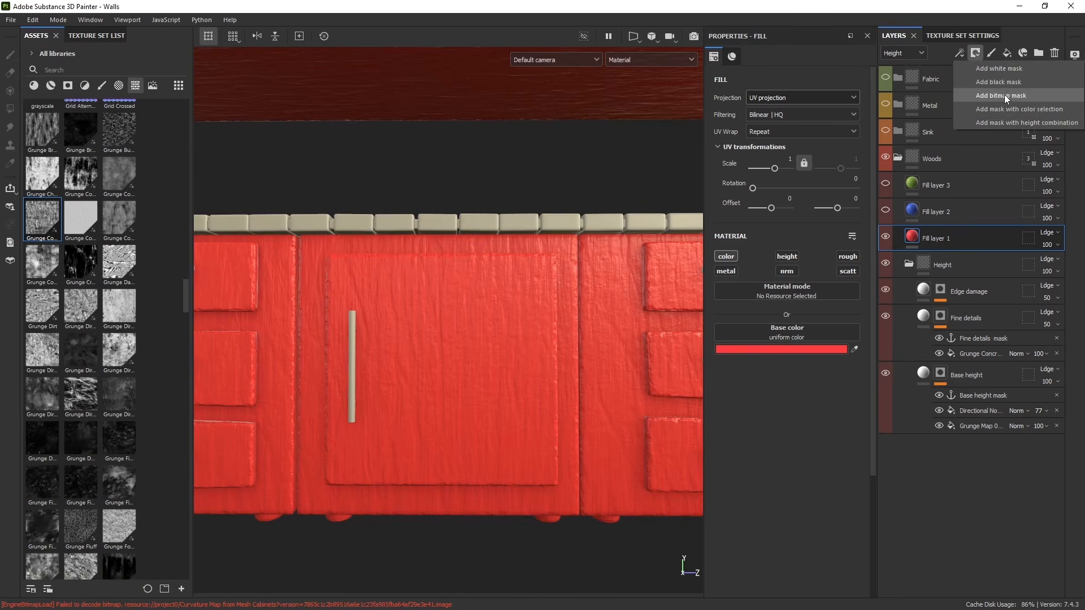
pyautogui.click(1013, 82)
pyautogui.click(960, 53)
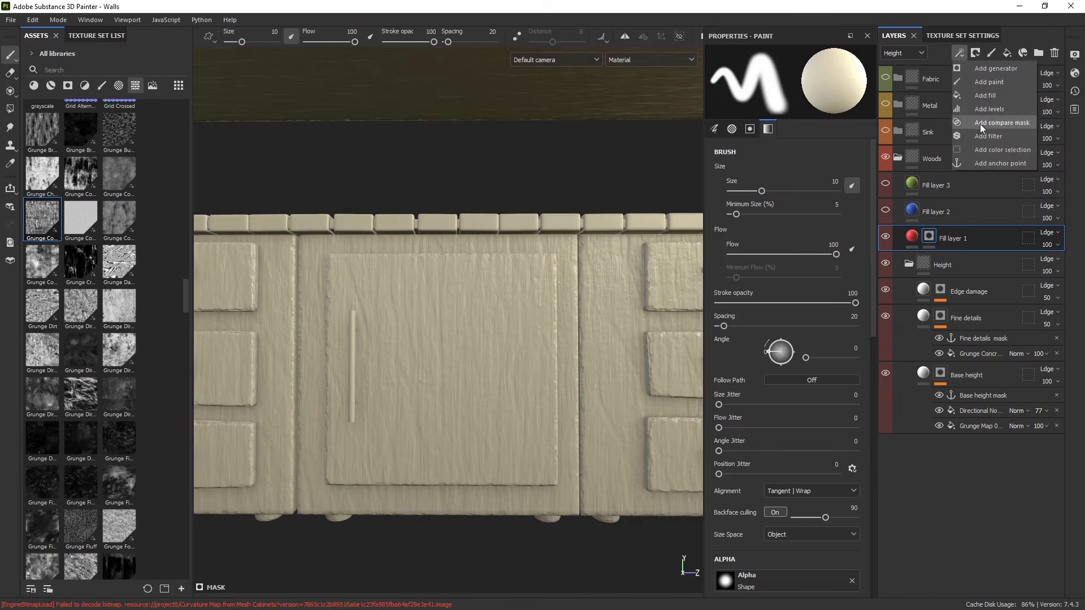
pyautogui.click(988, 95)
# - Add a black mask with a fill effect to Fill layer 2
pyautogui.click(968, 210)
pyautogui.click(975, 53)
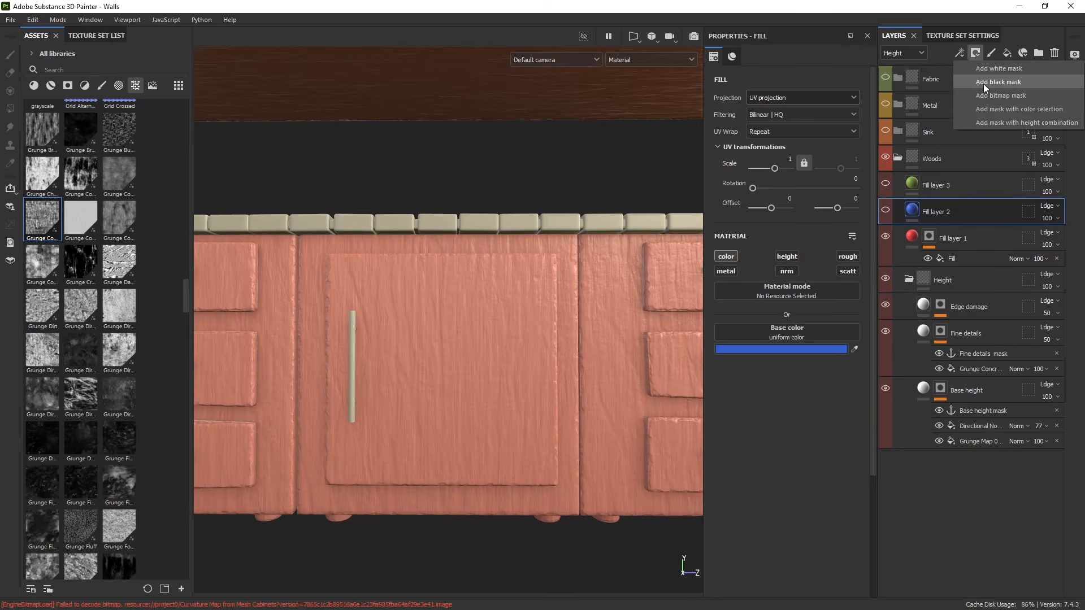
pyautogui.click(983, 84)
pyautogui.click(961, 54)
pyautogui.click(980, 106)
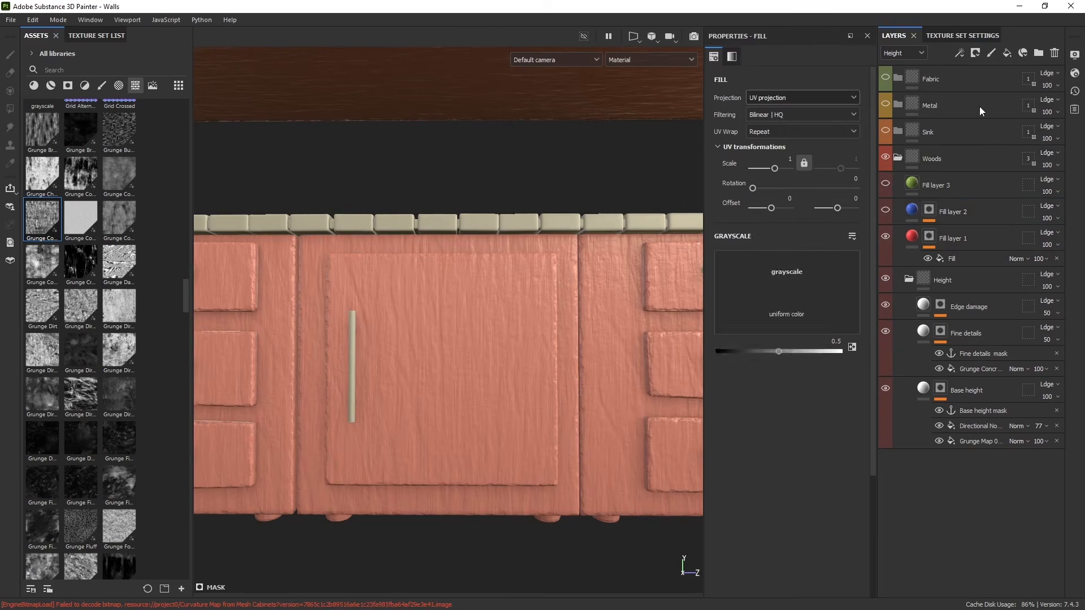
# - Add a black mask with a fill effect to Fill layer 3
pyautogui.click(965, 180)
pyautogui.click(975, 54)
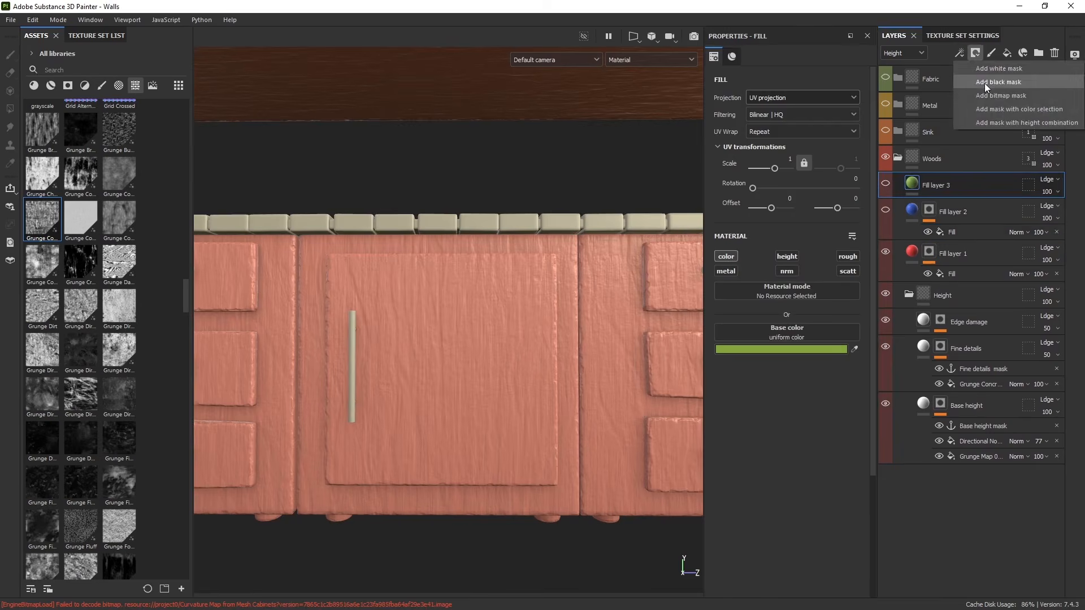
pyautogui.click(984, 83)
pyautogui.doubleClick(955, 55)
pyautogui.click(977, 93)
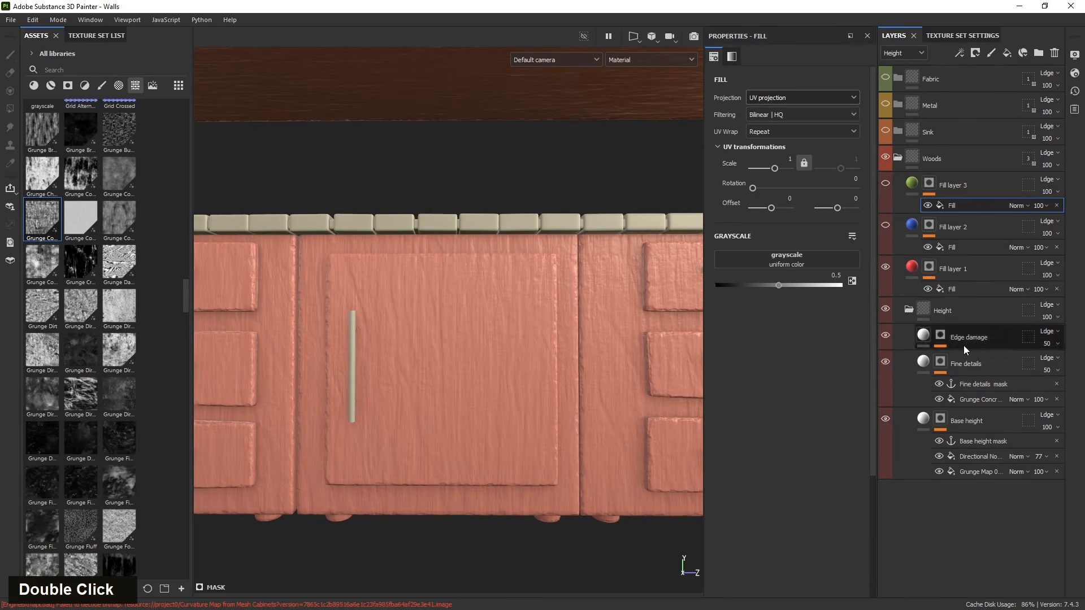
# - Link Fill layer 1's mask fill to the Base height mask anchor point
pyautogui.click(944, 291)
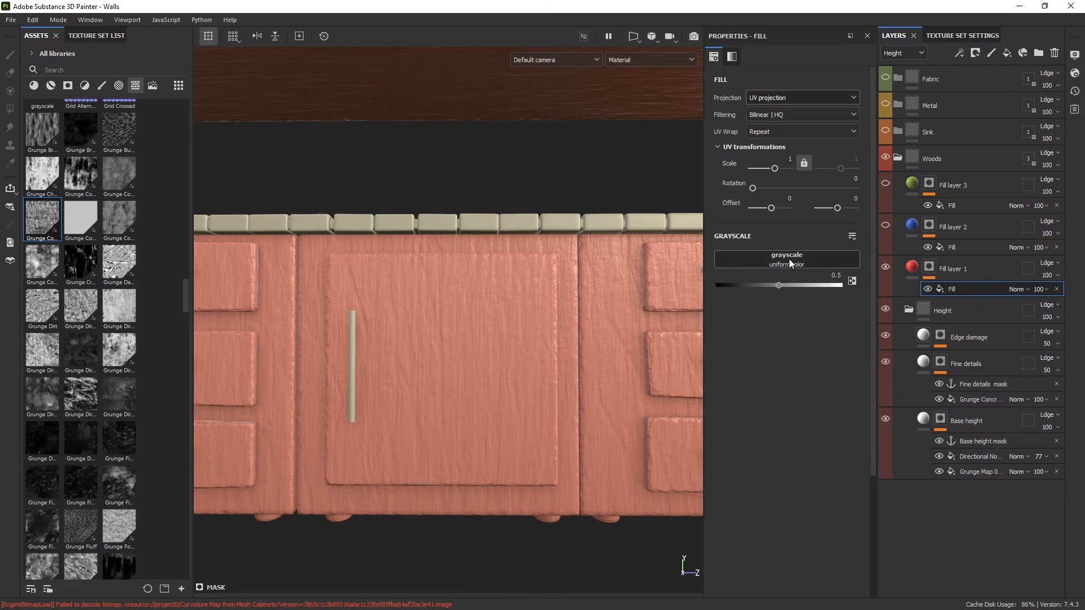
pyautogui.click(789, 259)
pyautogui.click(850, 272)
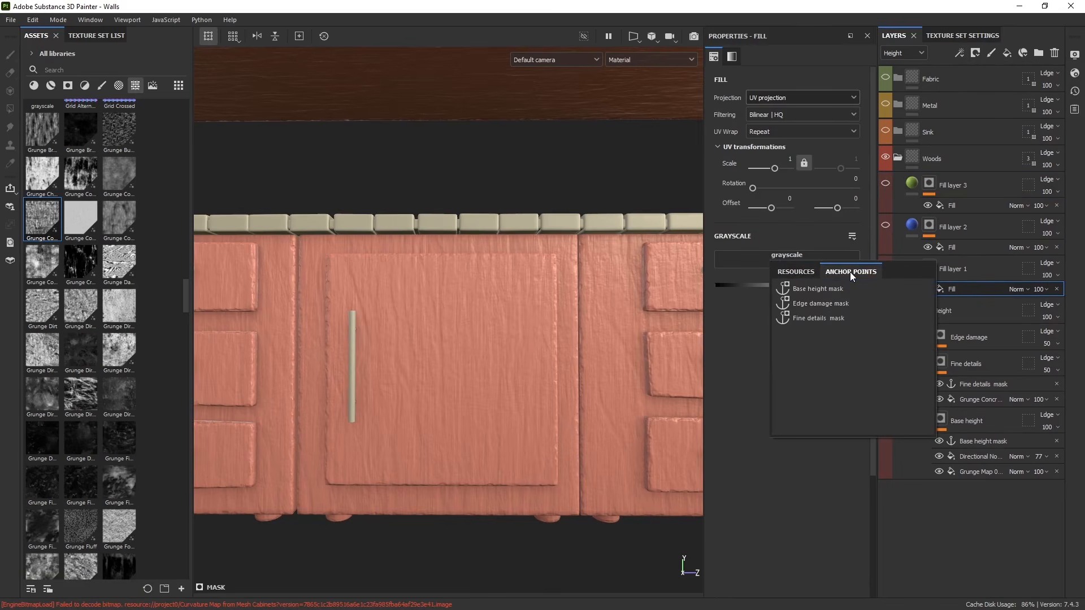
pyautogui.click(824, 289)
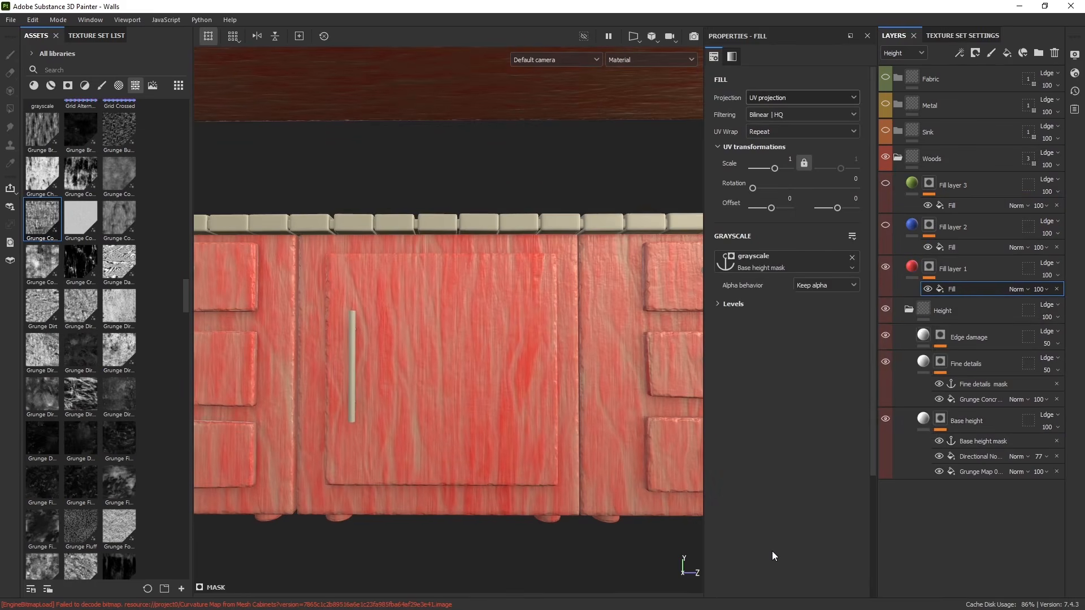
# - Link Fill layer 2's mask fill to the Fine details mask anchor point
pyautogui.click(978, 229)
pyautogui.click(975, 246)
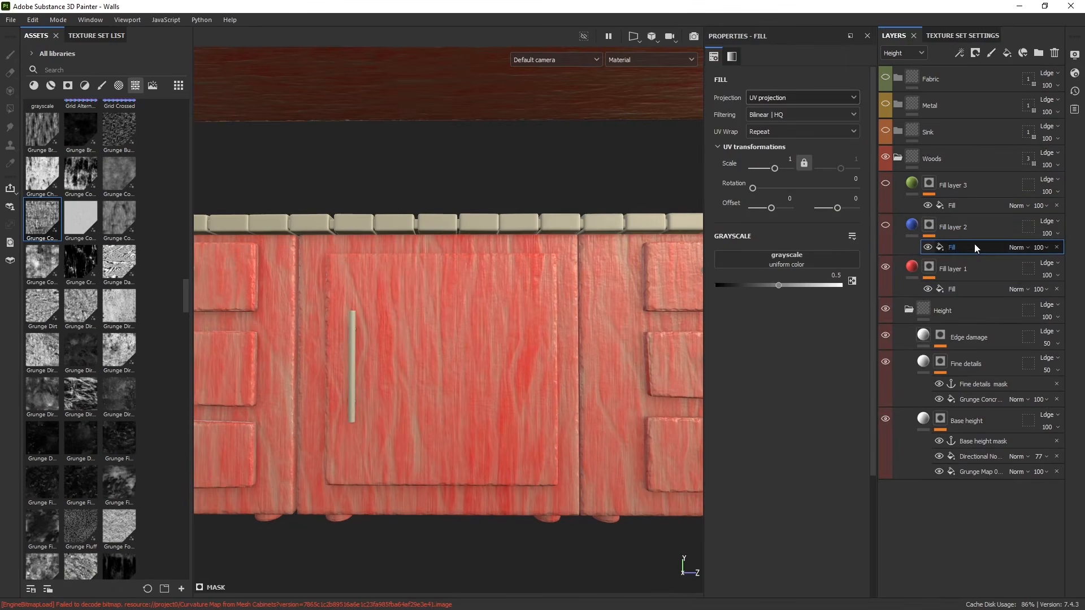
pyautogui.click(787, 257)
pyautogui.click(872, 269)
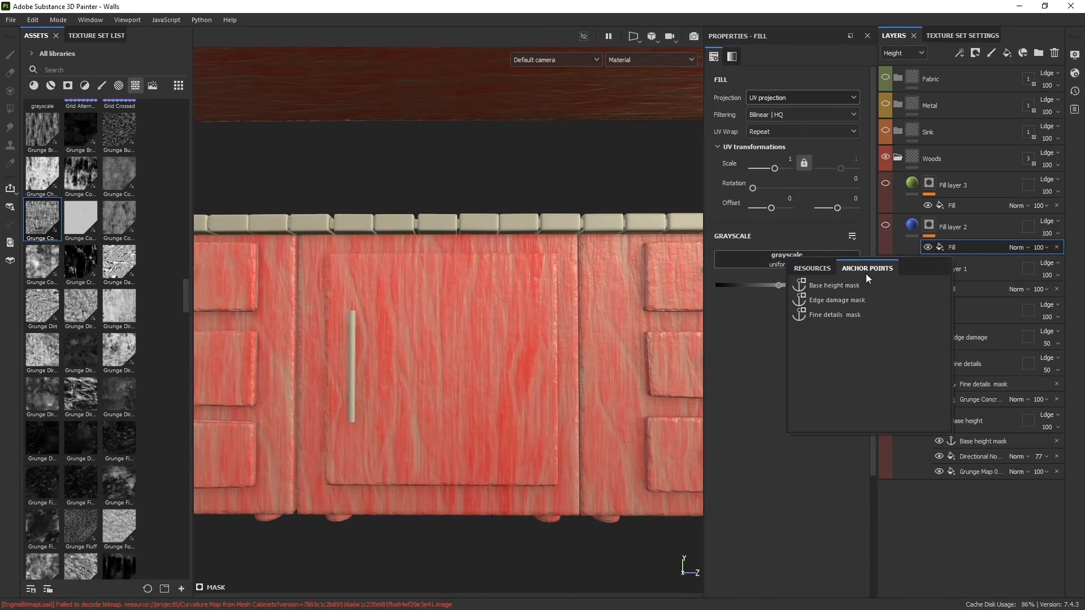
pyautogui.click(833, 315)
pyautogui.scroll(2, 451, 402)
pyautogui.scroll(-2, 450, 406)
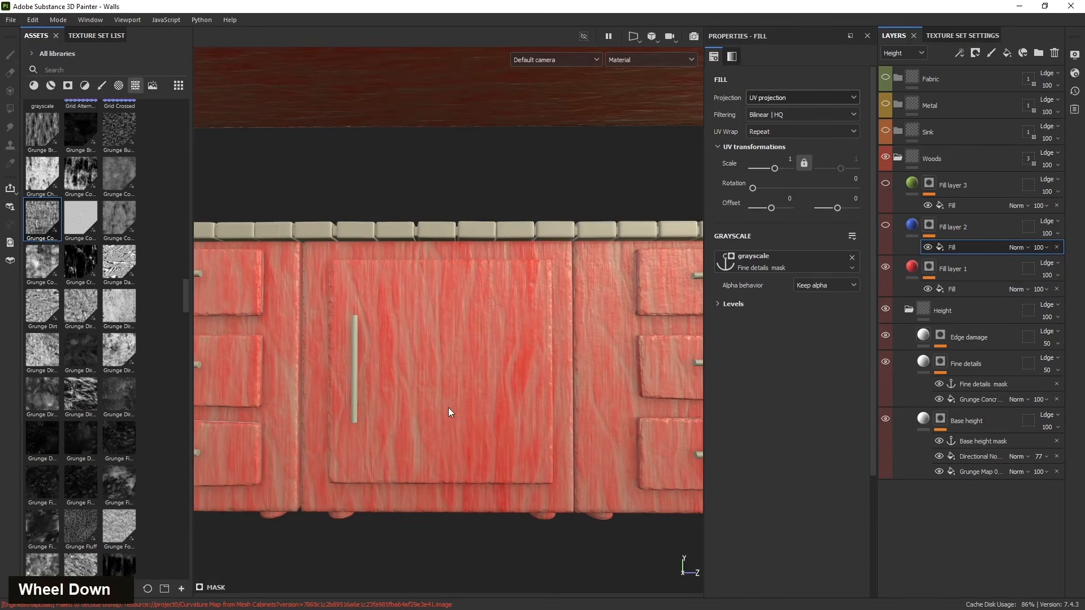
# - Show Fill layer 3, link its mask fill to the Edge damage mask anchor point and invert its Levels
pyautogui.keyDown('alt'); pyautogui.moveTo(496, 368); pyautogui.dragTo(478, 389); pyautogui.keyUp('alt')
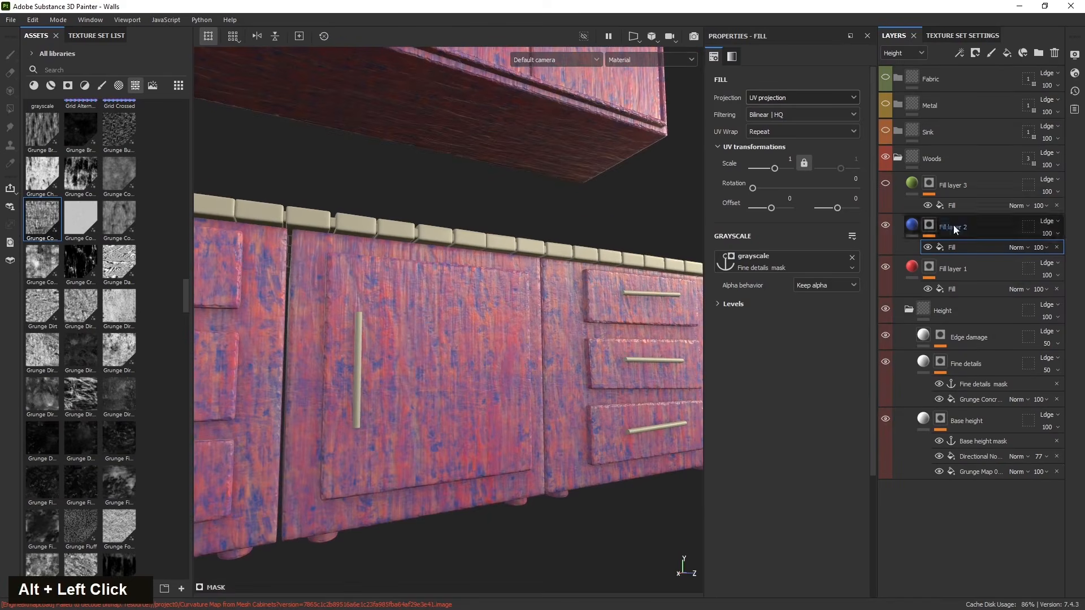
pyautogui.click(954, 192)
pyautogui.click(886, 184)
pyautogui.click(954, 206)
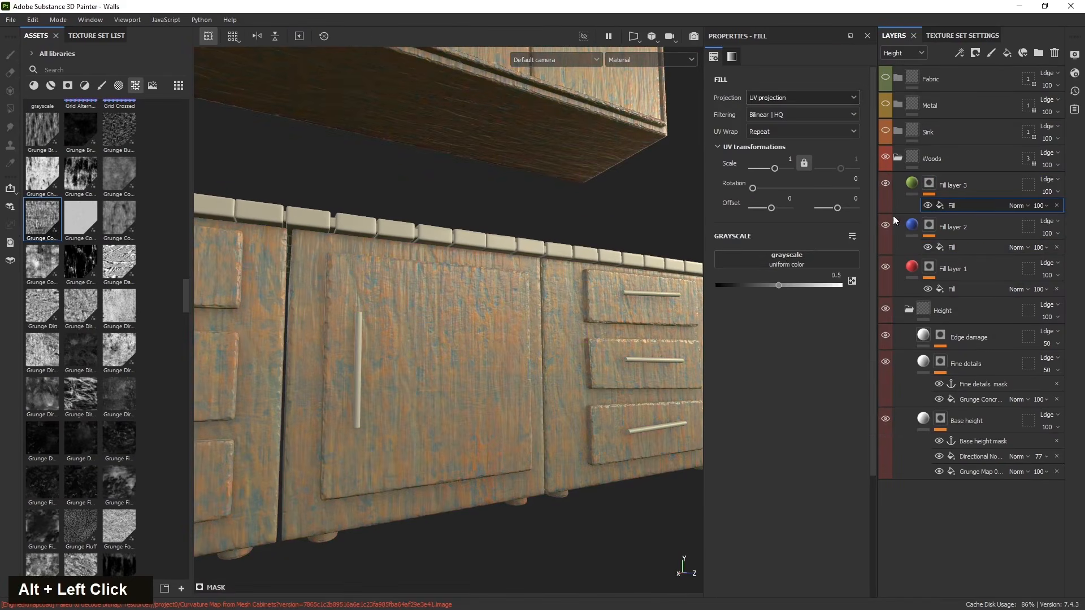
pyautogui.click(785, 258)
pyautogui.click(868, 272)
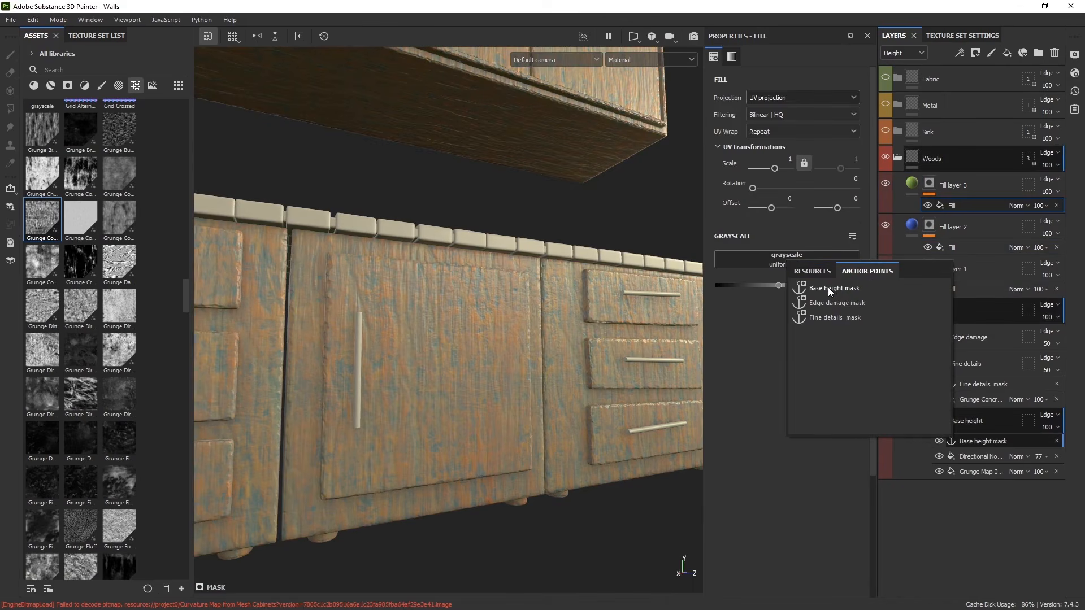
pyautogui.click(838, 304)
pyautogui.keyDown('alt'); pyautogui.moveTo(486, 400); pyautogui.dragTo(429, 426); pyautogui.keyUp('alt')
pyautogui.scroll(-5, 446, 419)
pyautogui.scroll(8, 387, 394)
pyautogui.keyDown('alt'); pyautogui.moveTo(387, 394); pyautogui.dragTo(452, 447); pyautogui.keyUp('alt')
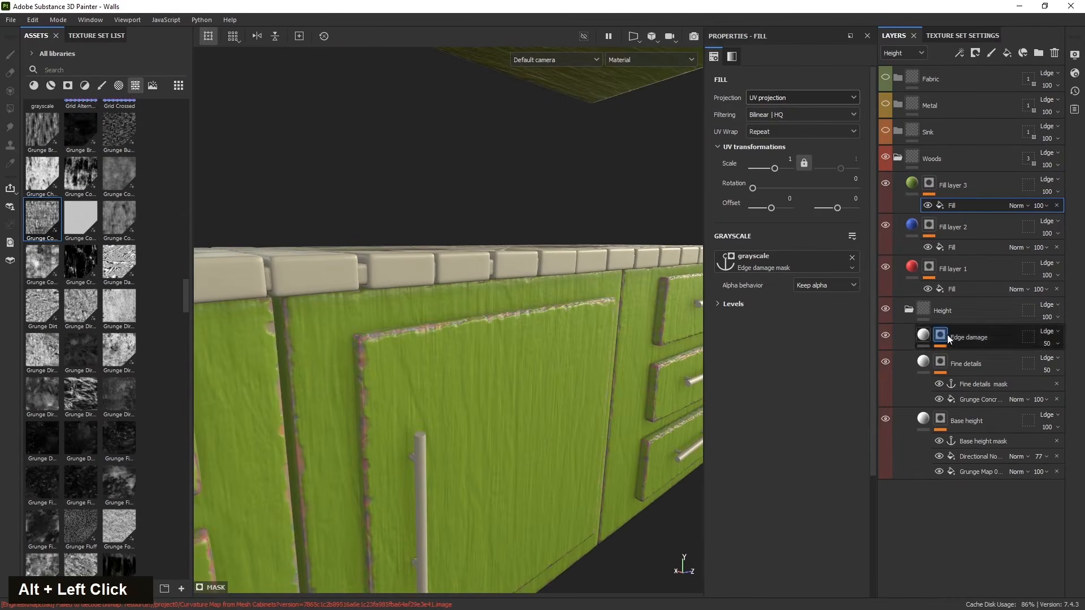
pyautogui.click(731, 304)
pyautogui.click(834, 398)
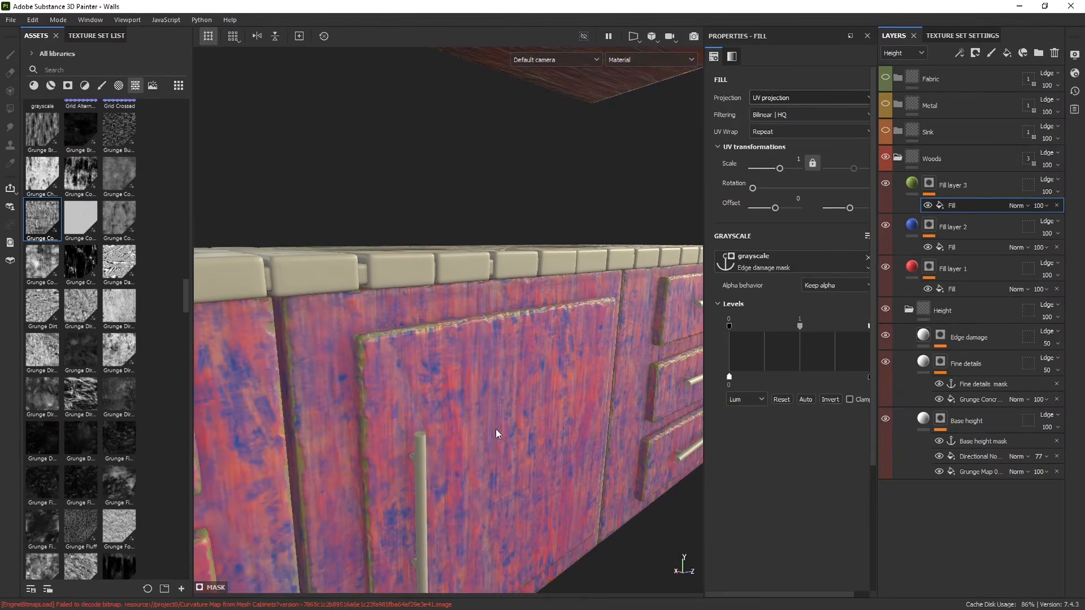
# - Inspect the color-coded masks across the cabinet doors and drawers and open the Fine details grunge fill
pyautogui.keyDown('alt'); pyautogui.moveTo(496, 429); pyautogui.dragTo(515, 426); pyautogui.keyUp('alt')
pyautogui.scroll(3, 409, 415)
pyautogui.scroll(2, 390, 286)
pyautogui.keyDown('alt'); pyautogui.moveTo(407, 219); pyautogui.dragTo(416, 367); pyautogui.keyUp('alt')
pyautogui.scroll(-5, 523, 271)
pyautogui.scroll(3, 412, 364)
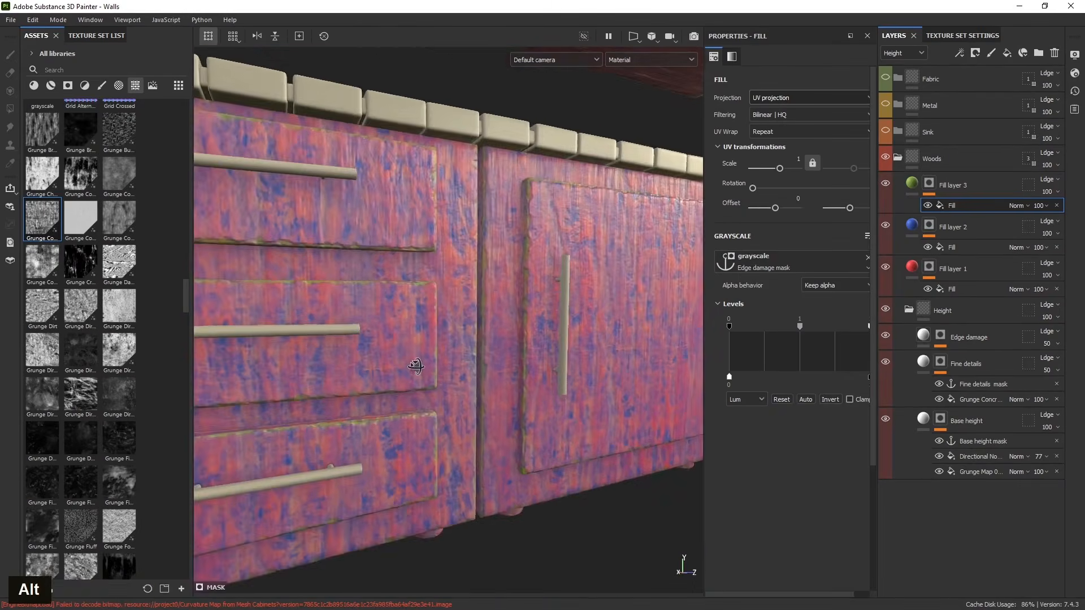
pyautogui.keyDown('alt'); pyautogui.moveTo(416, 366); pyautogui.dragTo(382, 443, button='middle'); pyautogui.keyUp('alt')
pyautogui.keyDown('alt'); pyautogui.moveTo(383, 443); pyautogui.dragTo(450, 366); pyautogui.keyUp('alt')
pyautogui.scroll(-3, 456, 412)
pyautogui.scroll(3, 448, 363)
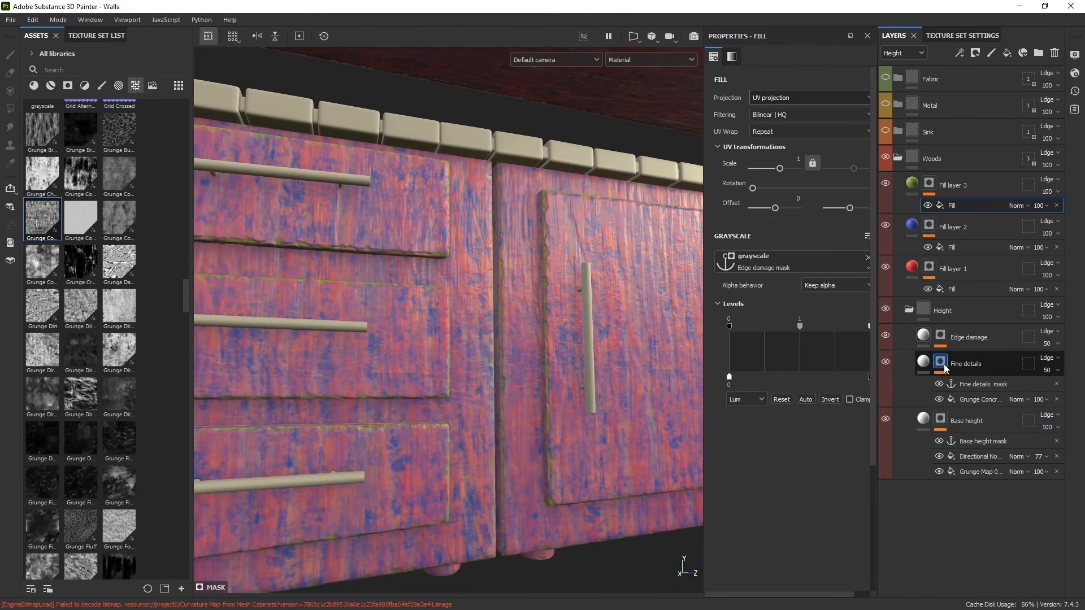
pyautogui.click(975, 399)
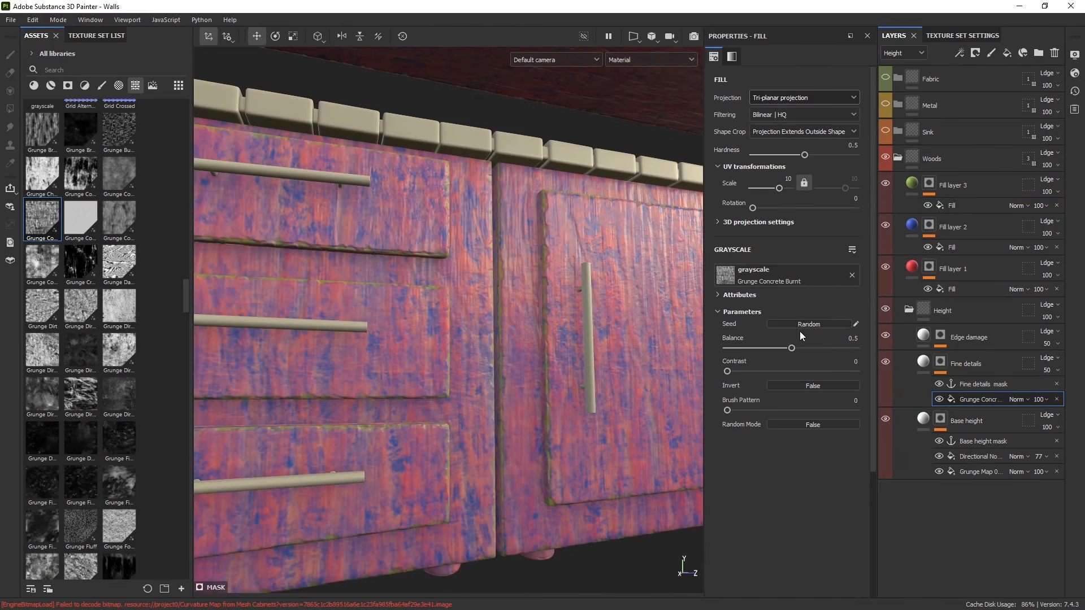
# - Lower the Fine details grunge fill's Balance to 0.36
pyautogui.moveTo(778, 350)
pyautogui.mouseDown()
pyautogui.moveTo(765, 348)
pyautogui.moveTo(830, 348)
pyautogui.moveTo(761, 349)
pyautogui.mouseUp()
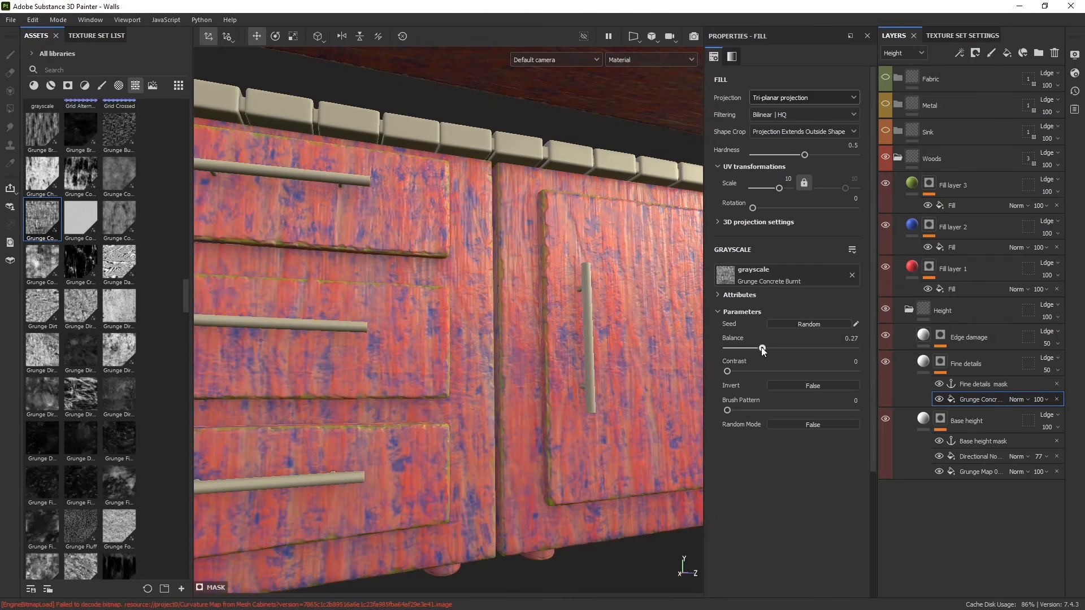
pyautogui.keyDown('alt'); pyautogui.moveTo(500, 387); pyautogui.dragTo(1050, 446); pyautogui.keyUp('alt')
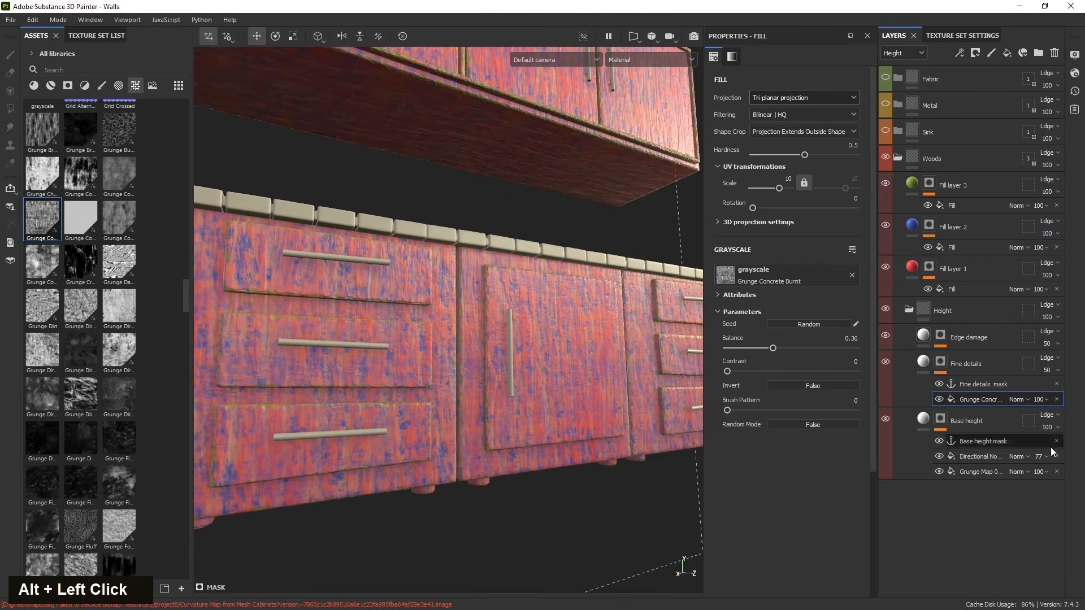
# - Inspect the Base height mask's Grunge Map 005 and Directional Noise 2 fill settings on the cabinet doors
pyautogui.click(984, 471)
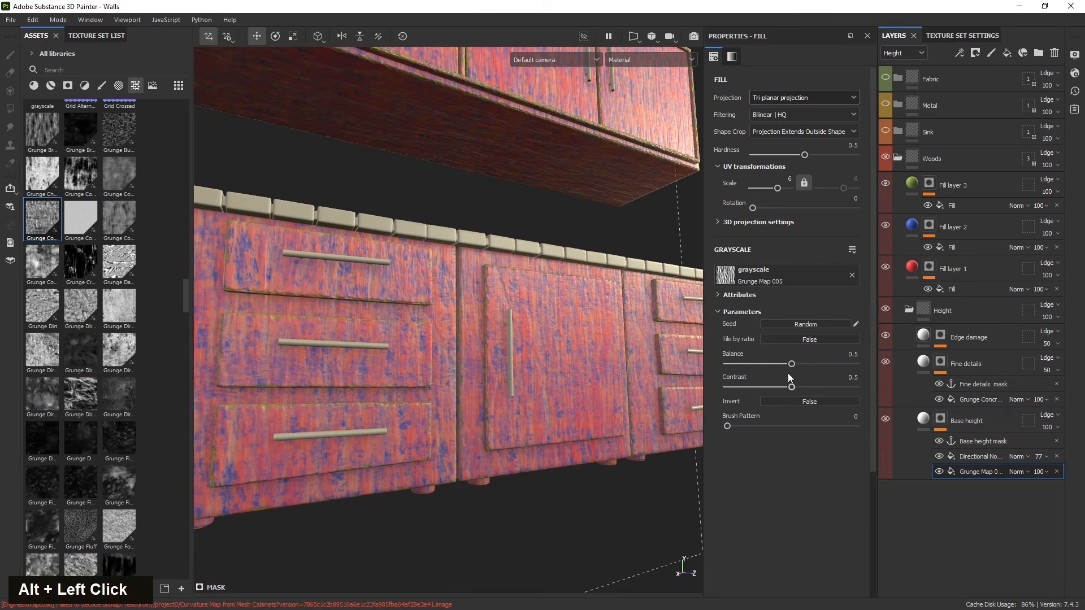
pyautogui.moveTo(792, 387); pyautogui.dragTo(805, 363)
pyautogui.click(958, 458)
pyautogui.keyDown('alt'); pyautogui.moveTo(430, 440); pyautogui.dragTo(286, 497); pyautogui.keyUp('alt')
pyautogui.scroll(2, 497, 431)
pyautogui.keyDown('alt'); pyautogui.moveTo(497, 431); pyautogui.dragTo(449, 435); pyautogui.keyUp('alt')
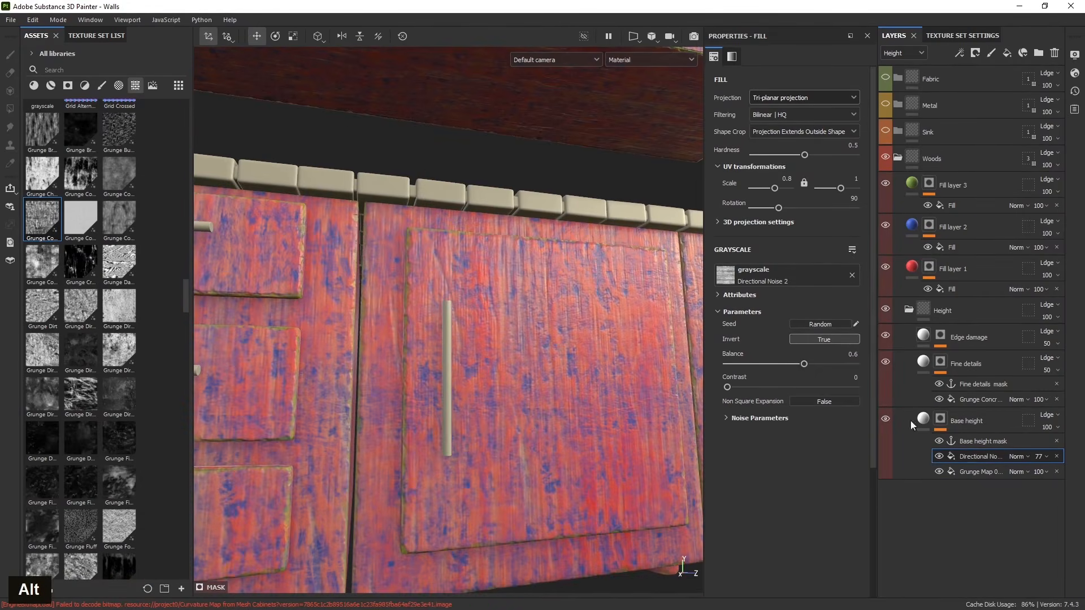
# - Unlock the Fine details grunge fill's scale ratio and set its first scale value to 25
pyautogui.click(977, 399)
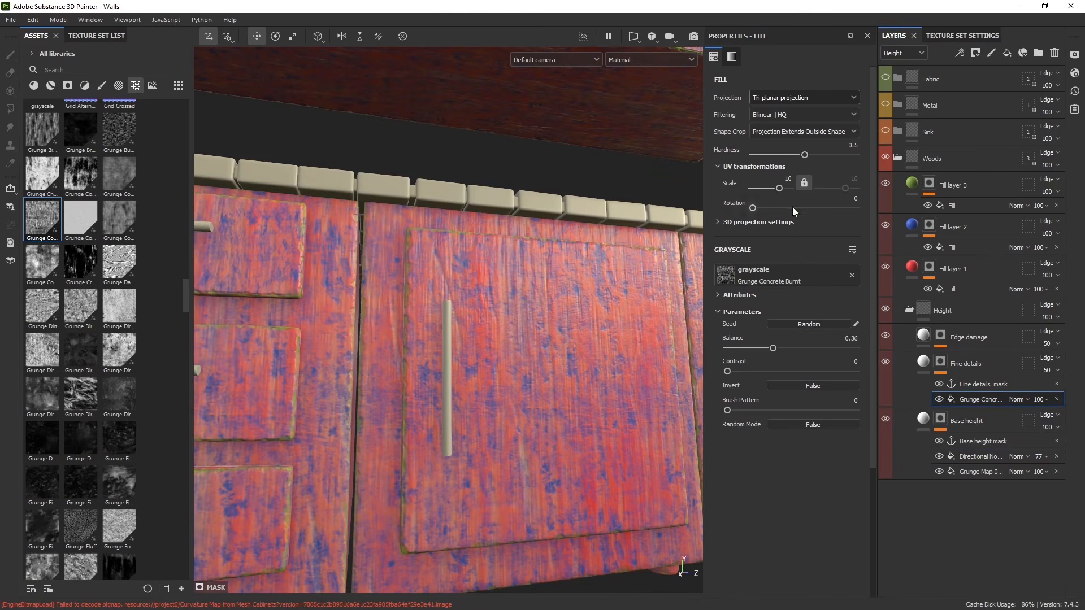
pyautogui.click(805, 181)
pyautogui.moveTo(773, 188); pyautogui.dragTo(782, 188)
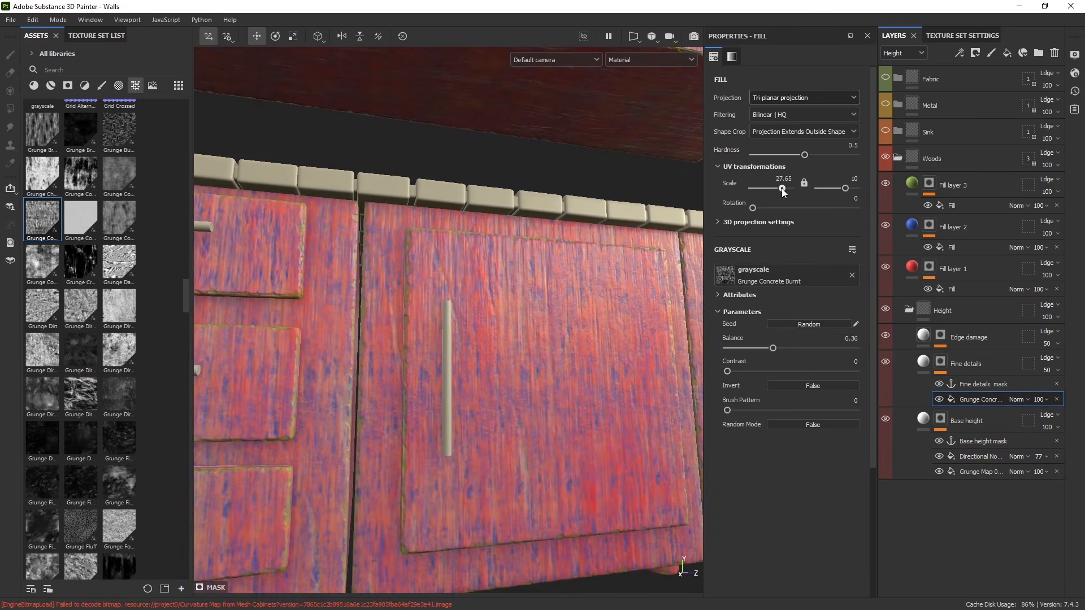
pyautogui.keyDown('alt'); pyautogui.moveTo(449, 431); pyautogui.dragTo(439, 412); pyautogui.keyUp('alt')
pyautogui.click(781, 179)
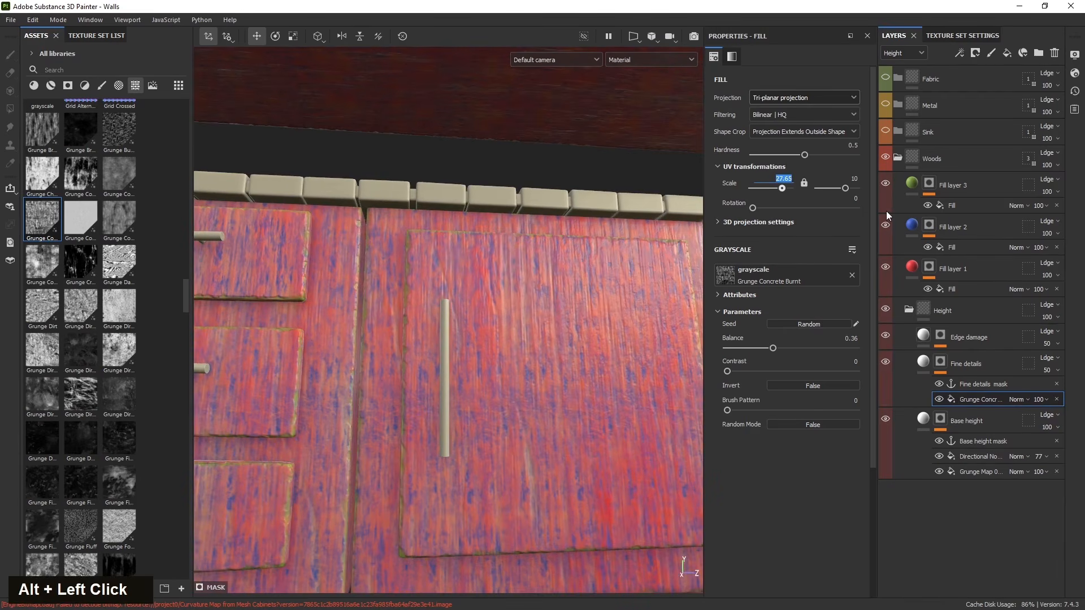
pyautogui.write('25')
pyautogui.press('Return')
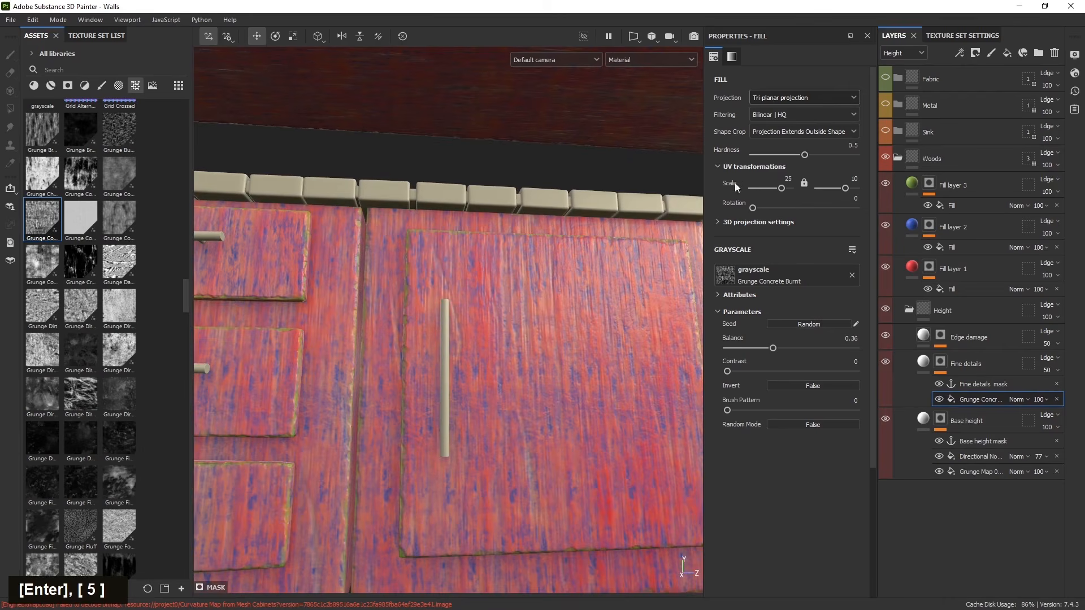
# - Examine the stretched fine grunge detail across the lower and upper cabinet doors
pyautogui.keyDown('alt'); pyautogui.moveTo(533, 399); pyautogui.dragTo(364, 416, button='middle'); pyautogui.keyUp('alt')
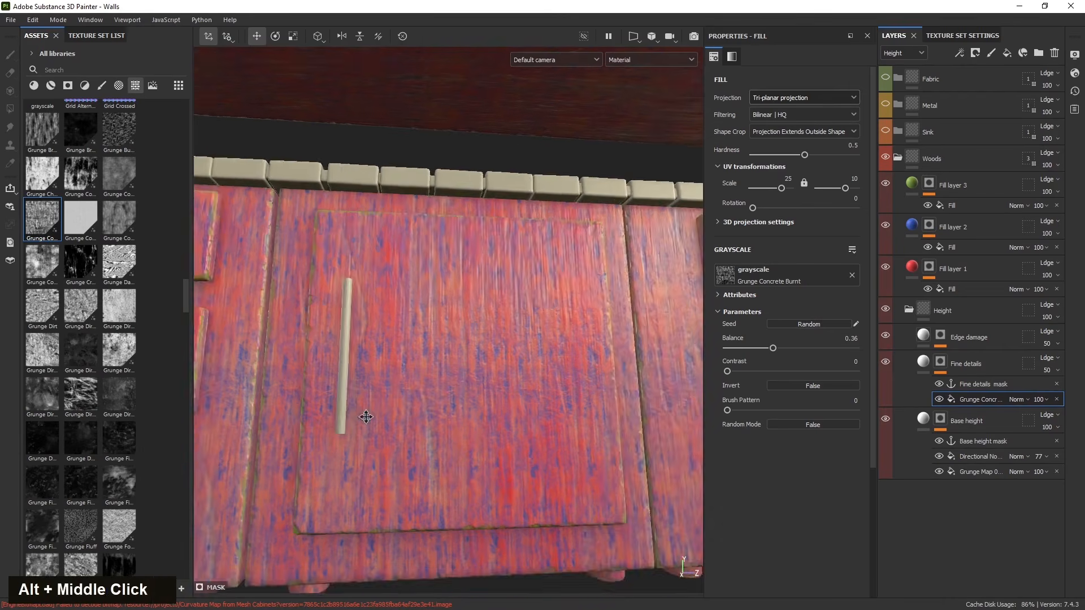
pyautogui.keyDown('alt'); pyautogui.moveTo(365, 416); pyautogui.dragTo(407, 418); pyautogui.keyUp('alt')
pyautogui.scroll(-3, 433, 419)
pyautogui.keyDown('alt'); pyautogui.moveTo(433, 419); pyautogui.dragTo(494, 476, button='middle'); pyautogui.keyUp('alt')
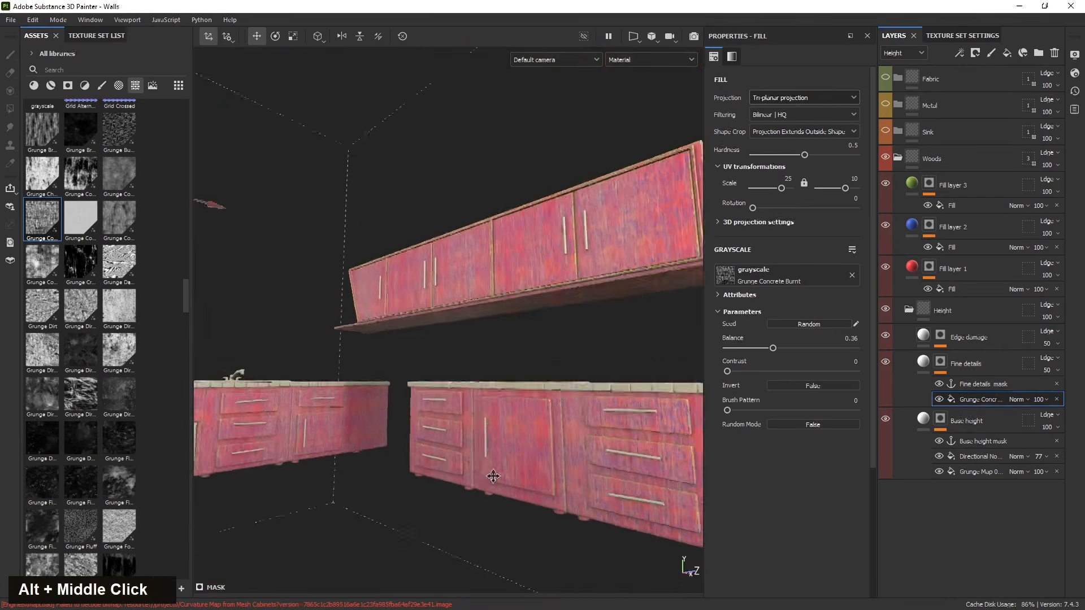
pyautogui.keyDown('alt'); pyautogui.moveTo(494, 476); pyautogui.dragTo(348, 408); pyautogui.keyUp('alt')
pyautogui.scroll(3, 490, 299)
pyautogui.scroll(4, 480, 364)
pyautogui.scroll(-4, 447, 371)
pyautogui.scroll(2, 474, 412)
pyautogui.keyDown('alt'); pyautogui.moveTo(475, 417); pyautogui.dragTo(394, 379, button='middle'); pyautogui.keyUp('alt')
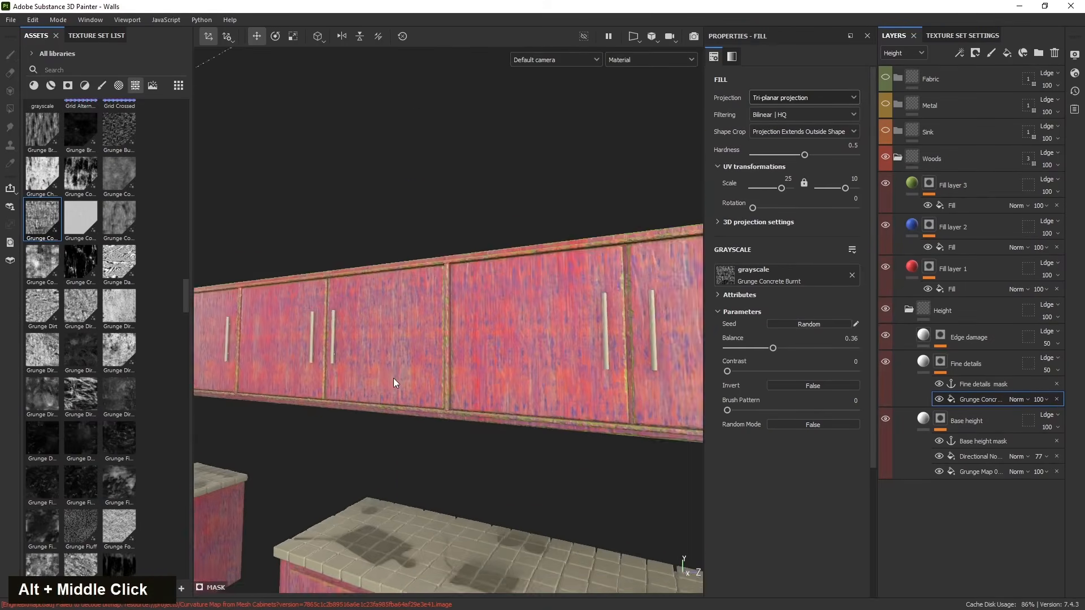
pyautogui.keyDown('alt'); pyautogui.moveTo(394, 379); pyautogui.dragTo(413, 381); pyautogui.keyUp('alt')
pyautogui.scroll(-3, 413, 381)
pyautogui.keyDown('alt'); pyautogui.moveTo(413, 381); pyautogui.dragTo(404, 390, button='middle'); pyautogui.keyUp('alt')
pyautogui.keyDown('alt'); pyautogui.moveTo(405, 390); pyautogui.dragTo(401, 396); pyautogui.keyUp('alt')
pyautogui.keyDown('alt'); pyautogui.moveTo(400, 396); pyautogui.dragTo(332, 453, button='middle'); pyautogui.keyUp('alt')
pyautogui.keyDown('alt'); pyautogui.moveTo(331, 453); pyautogui.dragTo(543, 337); pyautogui.keyUp('alt')
pyautogui.scroll(3, 377, 382)
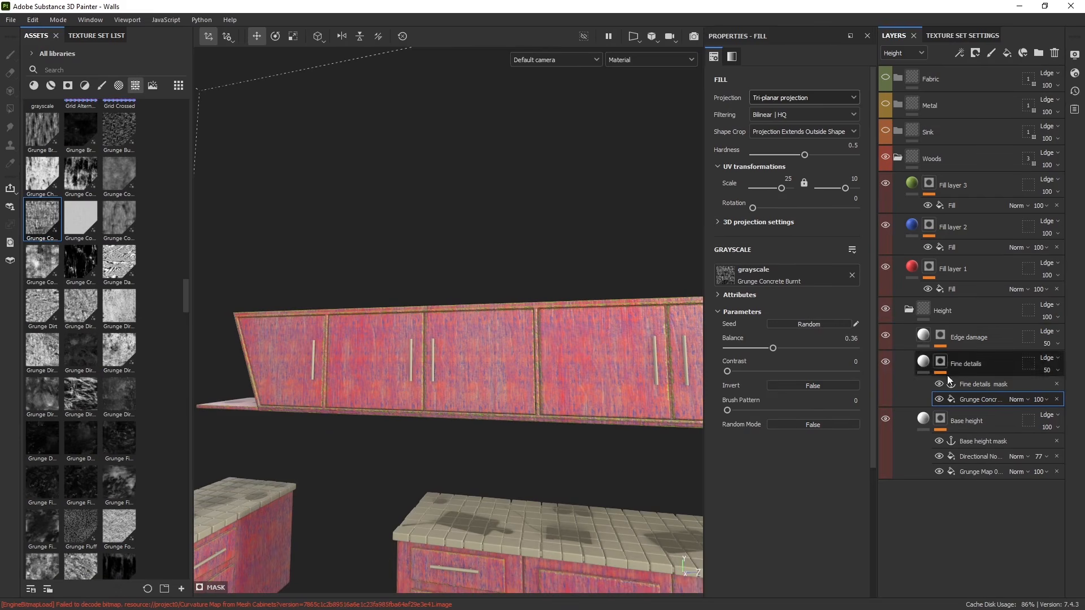
pyautogui.keyDown('alt'); pyautogui.moveTo(502, 455); pyautogui.dragTo(442, 450, button='middle'); pyautogui.keyUp('alt')
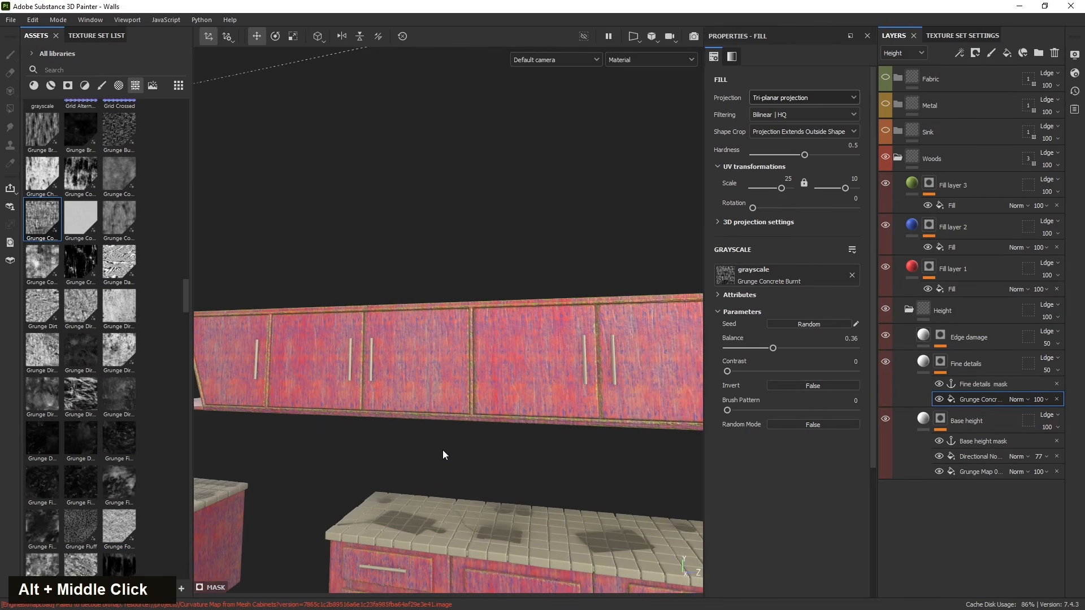
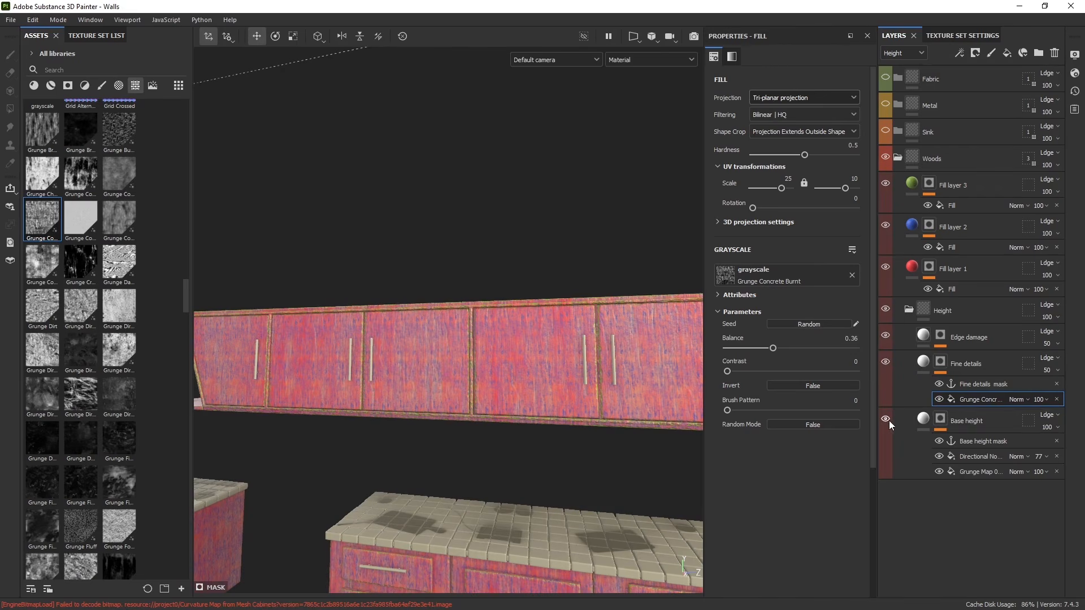
# - Inspect the layer visibility toggles and the Fill layer 2 fill, whose source is the Fine details mask anchor
pyautogui.doubleClick(887, 335)
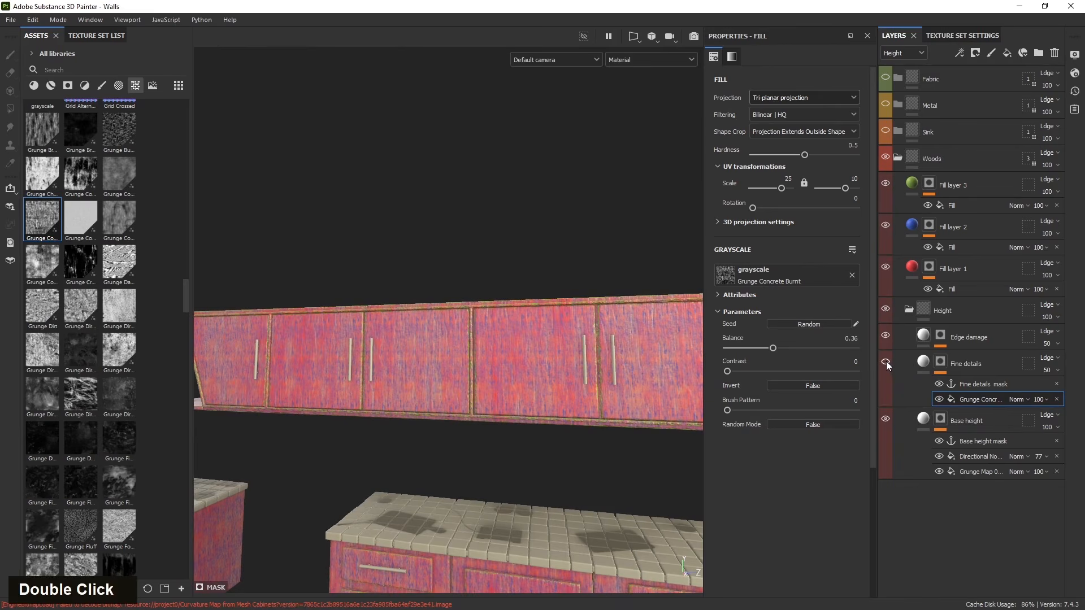
pyautogui.click(885, 226)
pyautogui.click(885, 225)
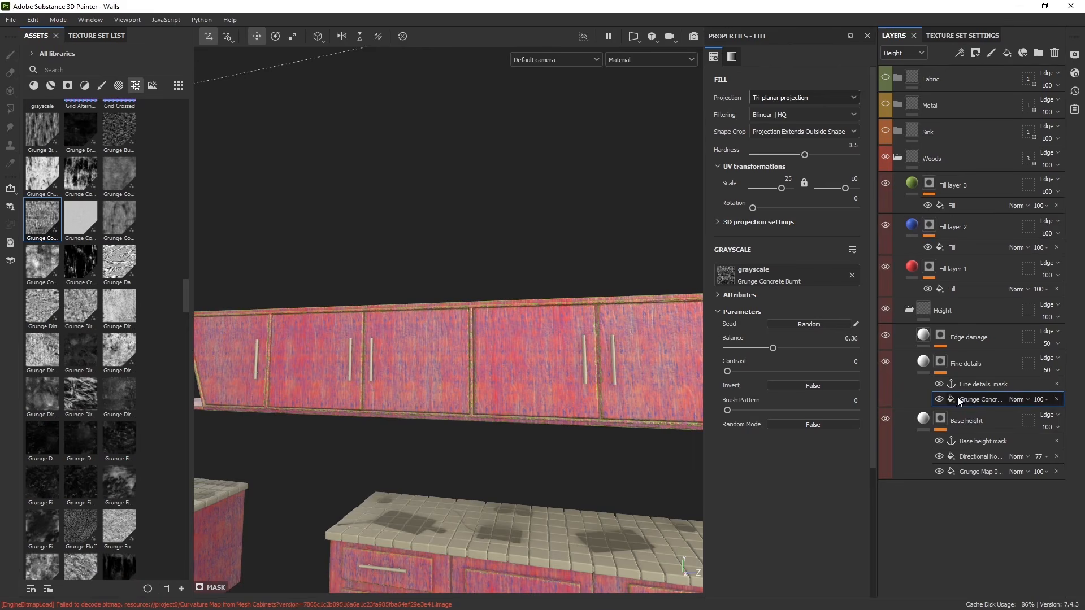
pyautogui.click(961, 247)
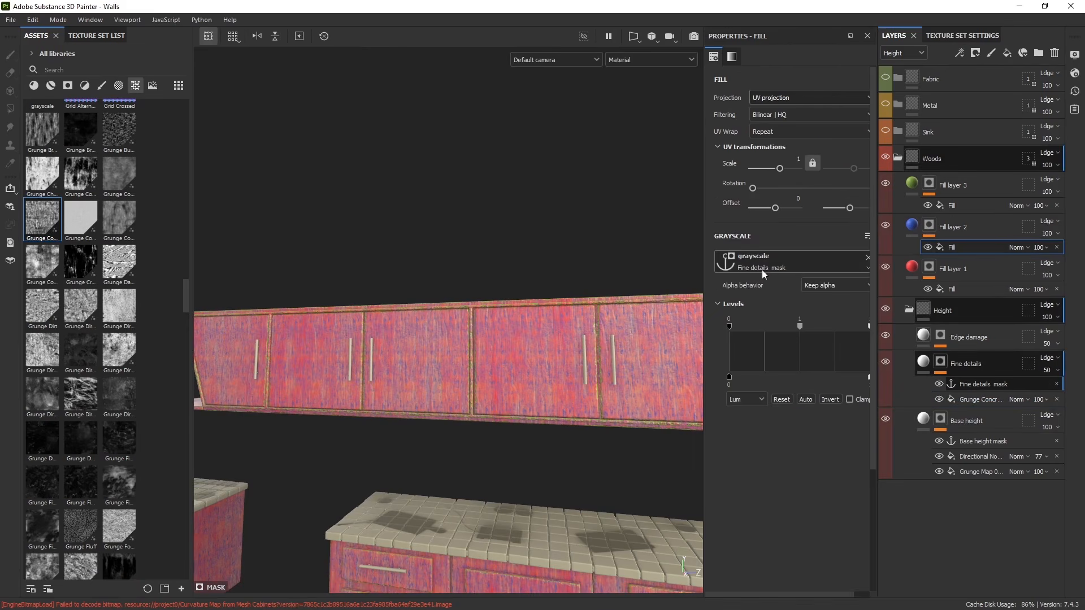
# - Try adding a fill effect inside the Fine details mask above the grunge fill, then delete it
pyautogui.click(979, 399)
pyautogui.keyDown('alt'); pyautogui.moveTo(558, 440); pyautogui.dragTo(441, 409); pyautogui.keyUp('alt')
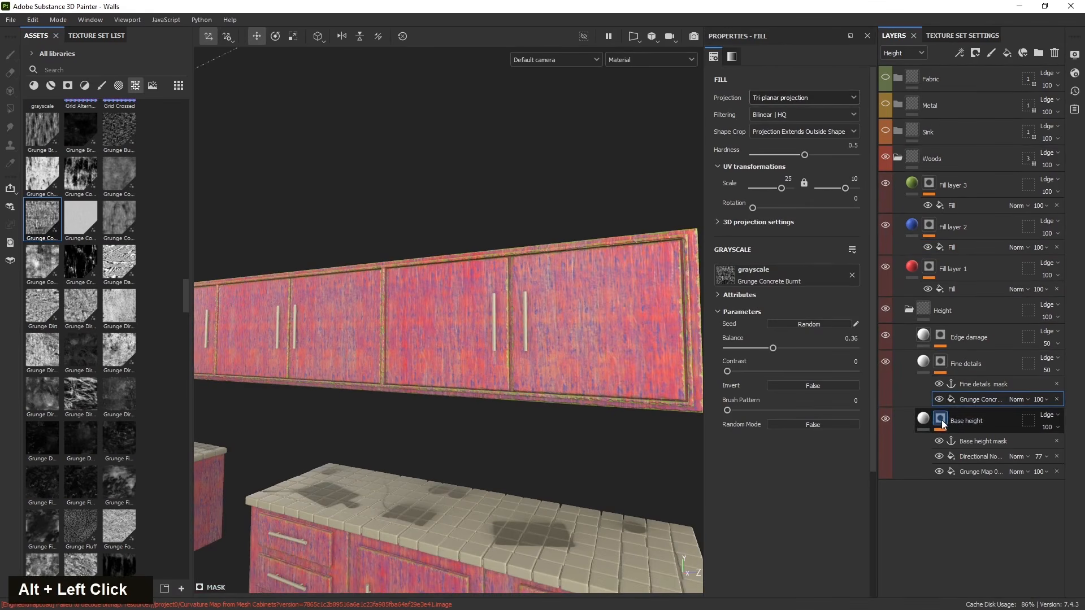
pyautogui.click(975, 52)
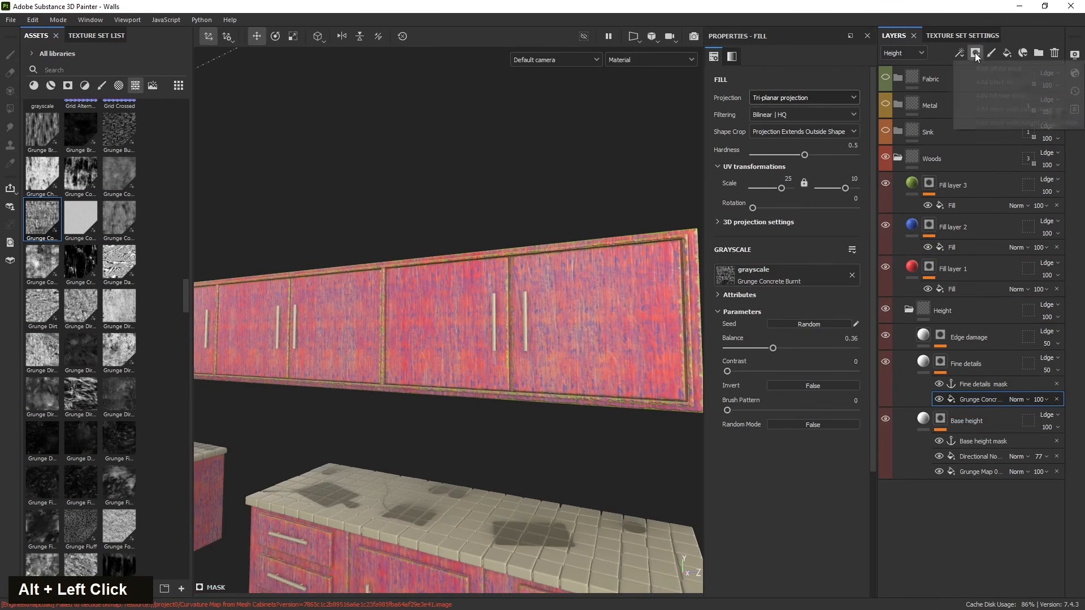
pyautogui.click(961, 53)
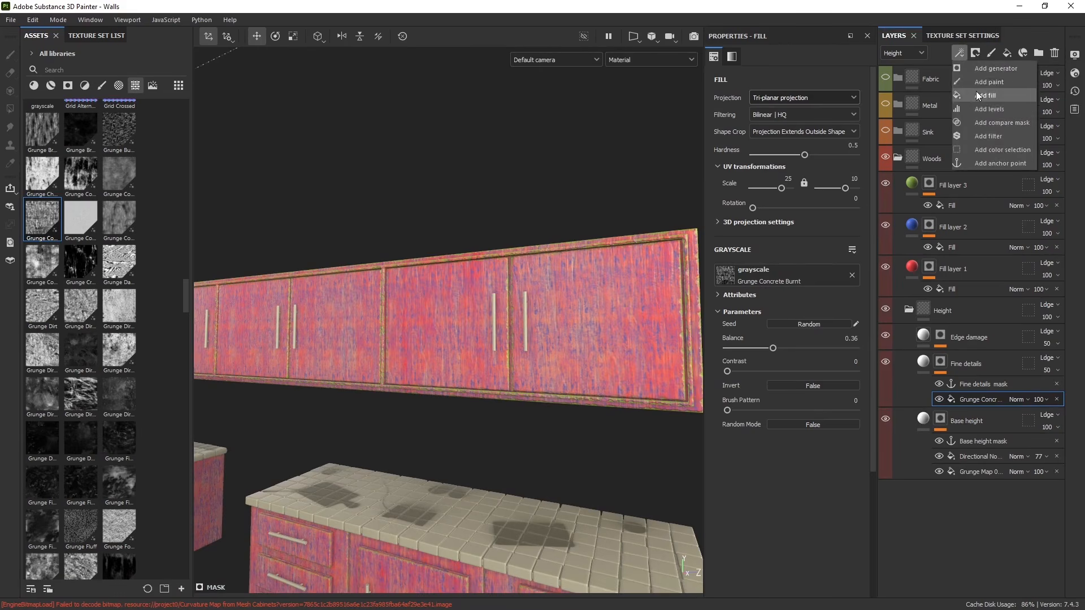
pyautogui.click(976, 91)
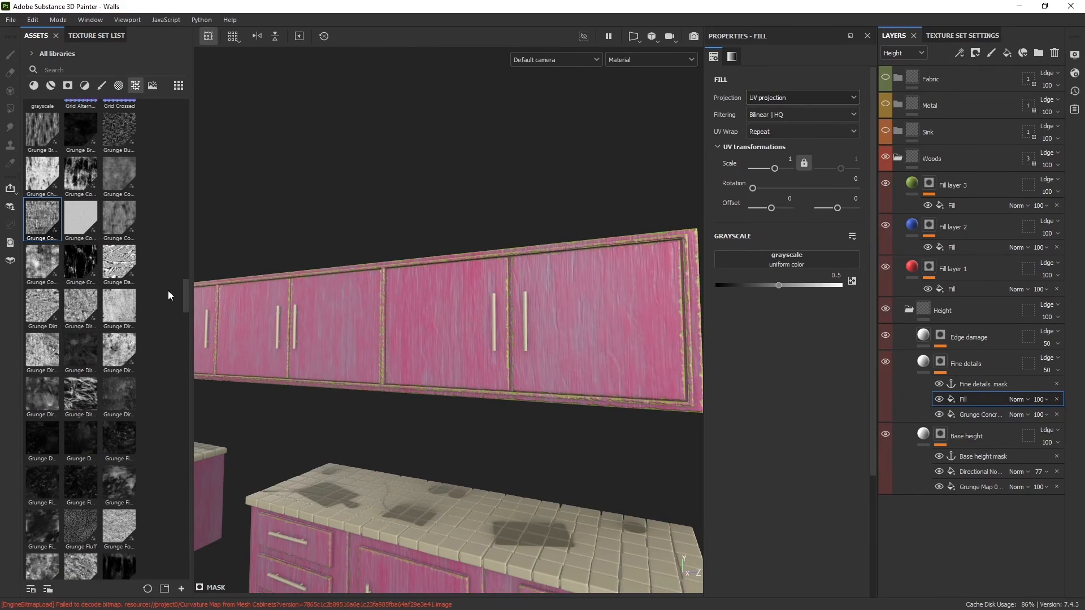
pyautogui.click(1057, 399)
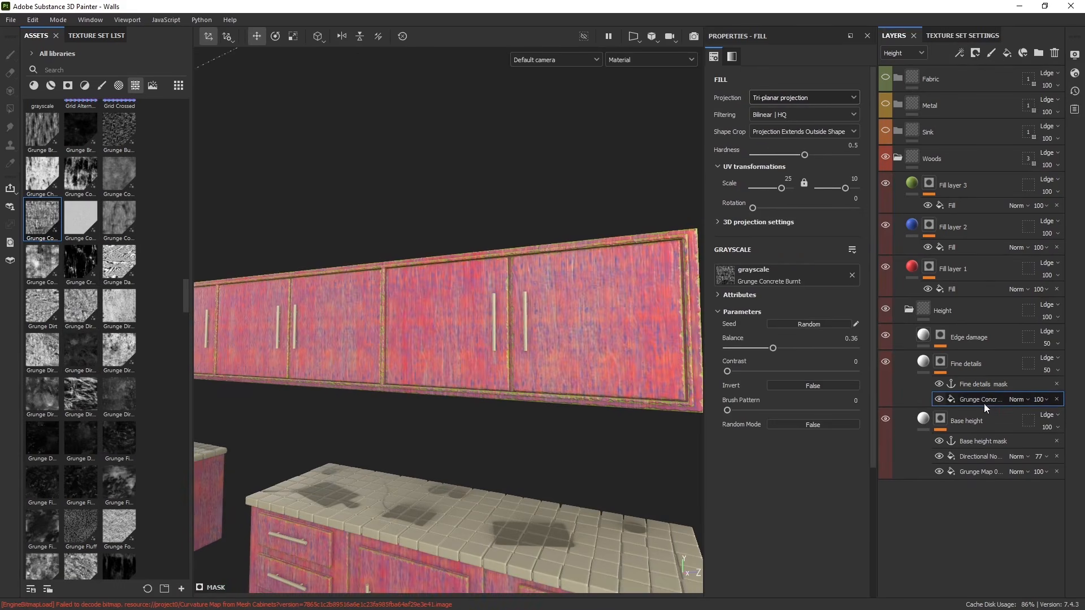
# - Duplicate the Fine details grunge fill and replace the copy's grayscale with Grunge Concrete Old
pyautogui.hotkey('ctrl', 'd')
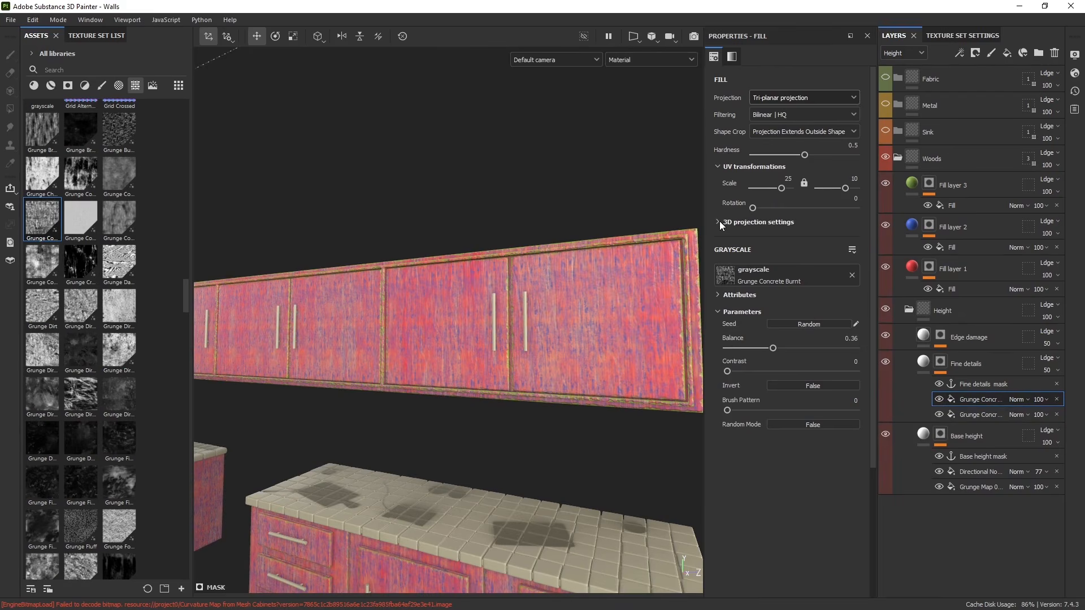
pyautogui.scroll(-5, 423, 357)
pyautogui.keyDown('alt'); pyautogui.moveTo(428, 406); pyautogui.dragTo(528, 412, button='middle'); pyautogui.keyUp('alt')
pyautogui.keyDown('alt'); pyautogui.moveTo(527, 412); pyautogui.dragTo(410, 352); pyautogui.keyUp('alt')
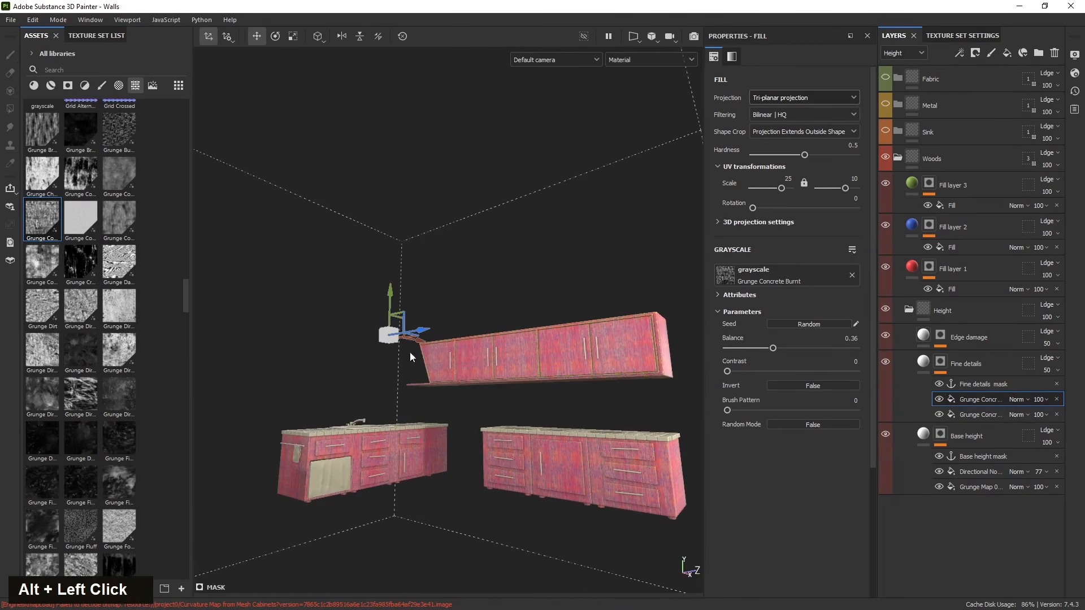
pyautogui.moveTo(390, 294); pyautogui.dragTo(461, 396)
pyautogui.scroll(3, 470, 399)
pyautogui.keyDown('alt'); pyautogui.moveTo(599, 464); pyautogui.dragTo(517, 472, button='middle'); pyautogui.keyUp('alt')
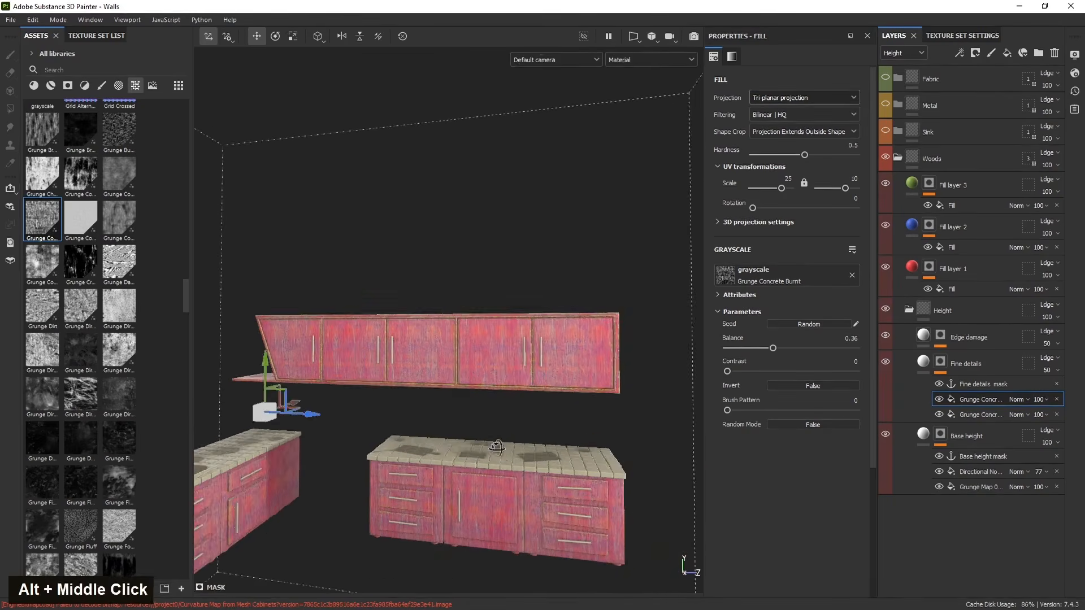
pyautogui.keyDown('alt'); pyautogui.moveTo(492, 452); pyautogui.dragTo(323, 398); pyautogui.keyUp('alt')
pyautogui.scroll(3, 323, 398)
pyautogui.keyDown('alt'); pyautogui.moveTo(323, 398); pyautogui.dragTo(508, 397, button='middle'); pyautogui.keyUp('alt')
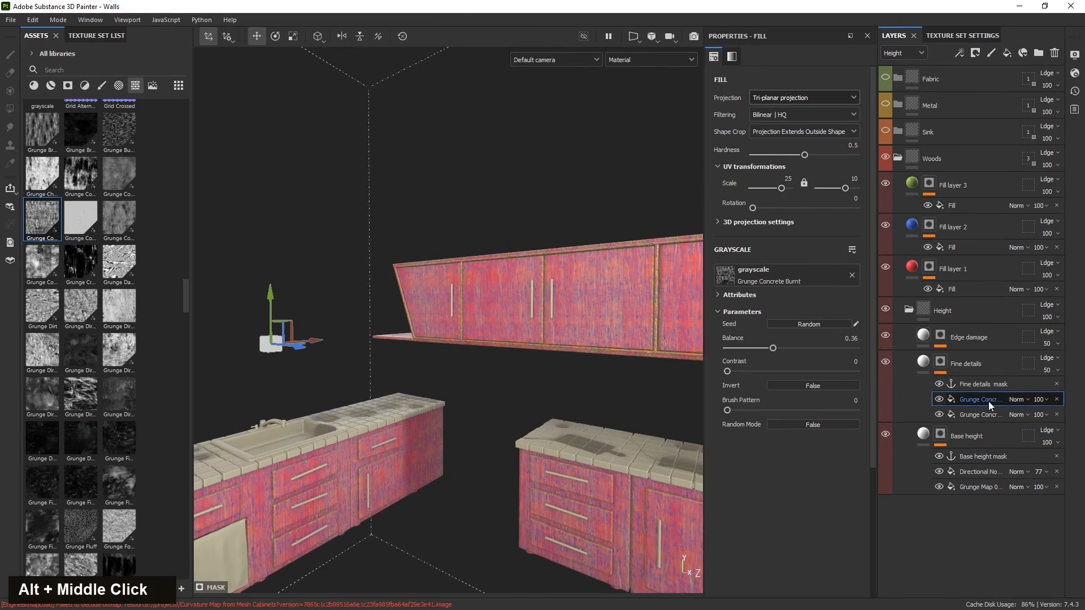
pyautogui.click(781, 271)
pyautogui.click(731, 273)
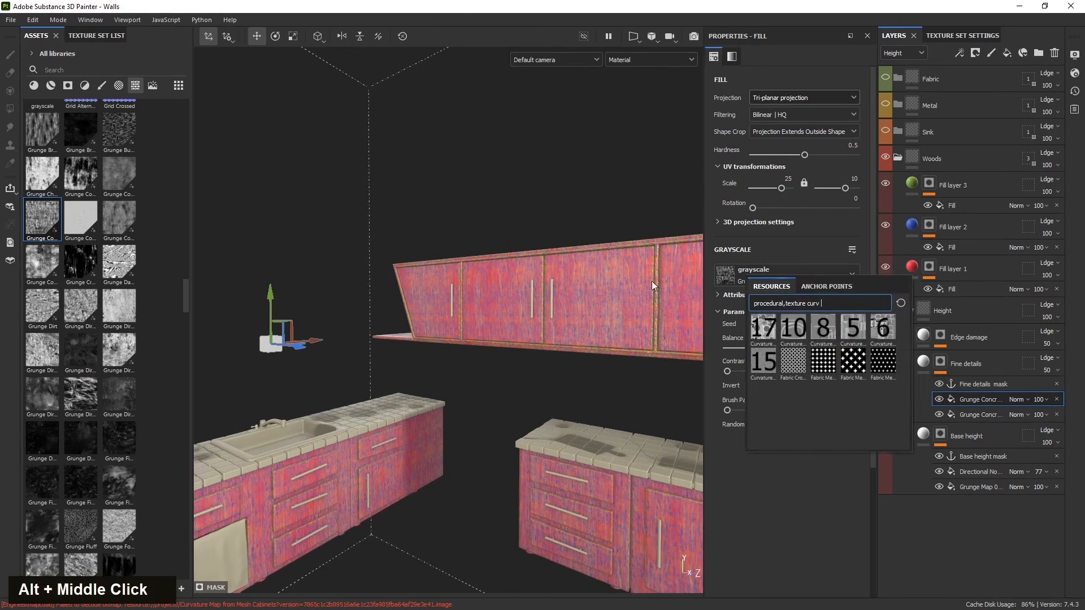
pyautogui.click(143, 213)
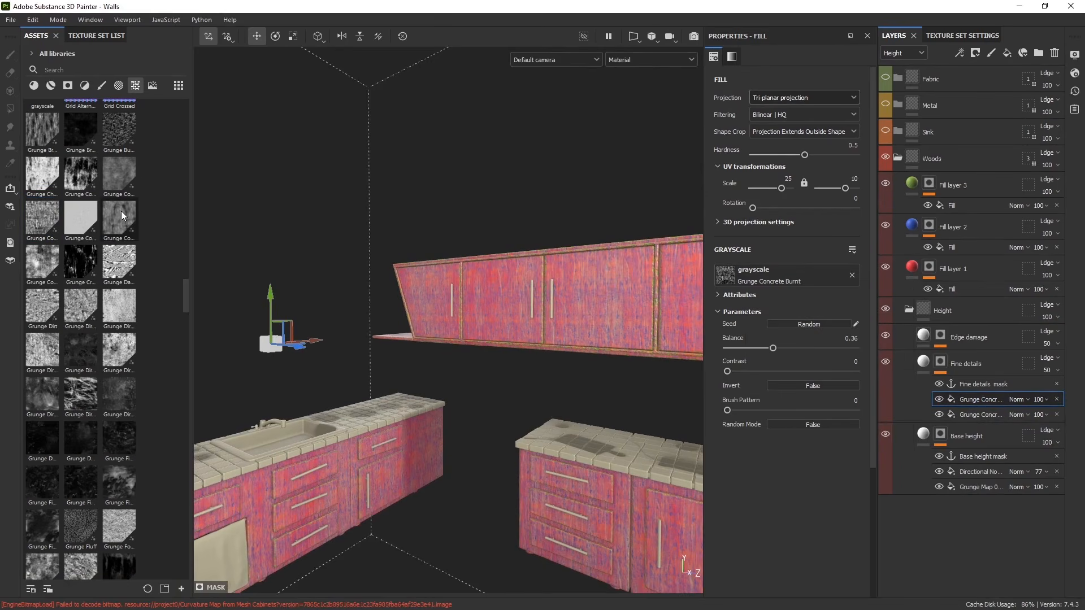
pyautogui.moveTo(121, 214)
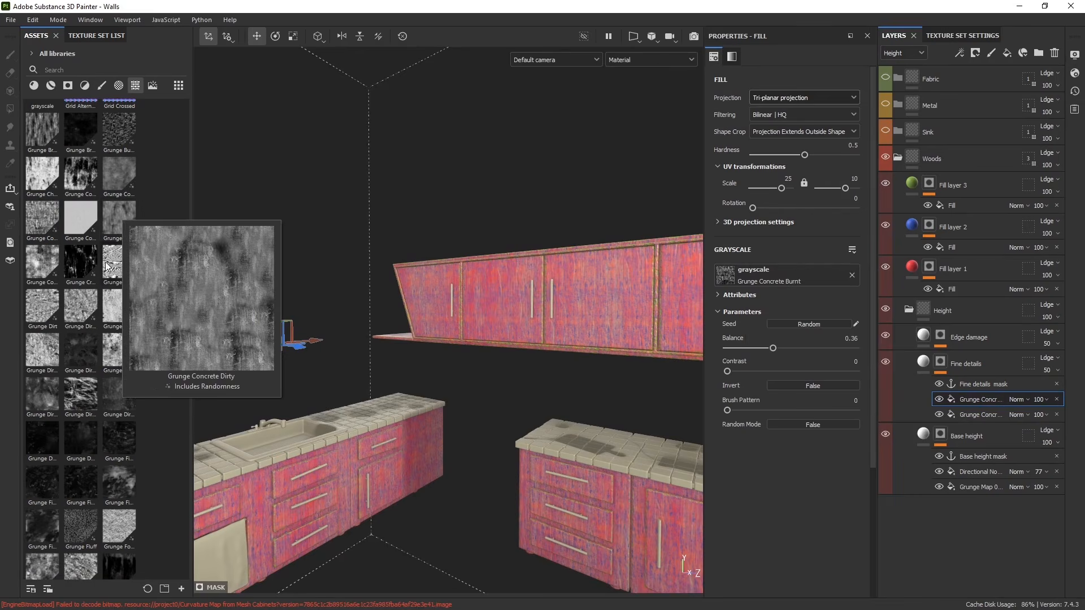
pyautogui.moveTo(28, 264)
pyautogui.moveTo(38, 260); pyautogui.dragTo(790, 269)
pyautogui.keyDown('alt'); pyautogui.moveTo(684, 295); pyautogui.dragTo(641, 294, button='middle'); pyautogui.keyUp('alt')
pyautogui.keyDown('alt'); pyautogui.moveTo(641, 294); pyautogui.dragTo(681, 300); pyautogui.keyUp('alt')
pyautogui.scroll(-3, 477, 341)
pyautogui.keyDown('alt'); pyautogui.moveTo(477, 340); pyautogui.dragTo(422, 345, button='middle'); pyautogui.keyUp('alt')
pyautogui.moveTo(319, 308)
pyautogui.mouseDown()
pyautogui.moveTo(310, 225)
pyautogui.moveTo(310, 344)
pyautogui.moveTo(320, 320)
pyautogui.mouseUp()
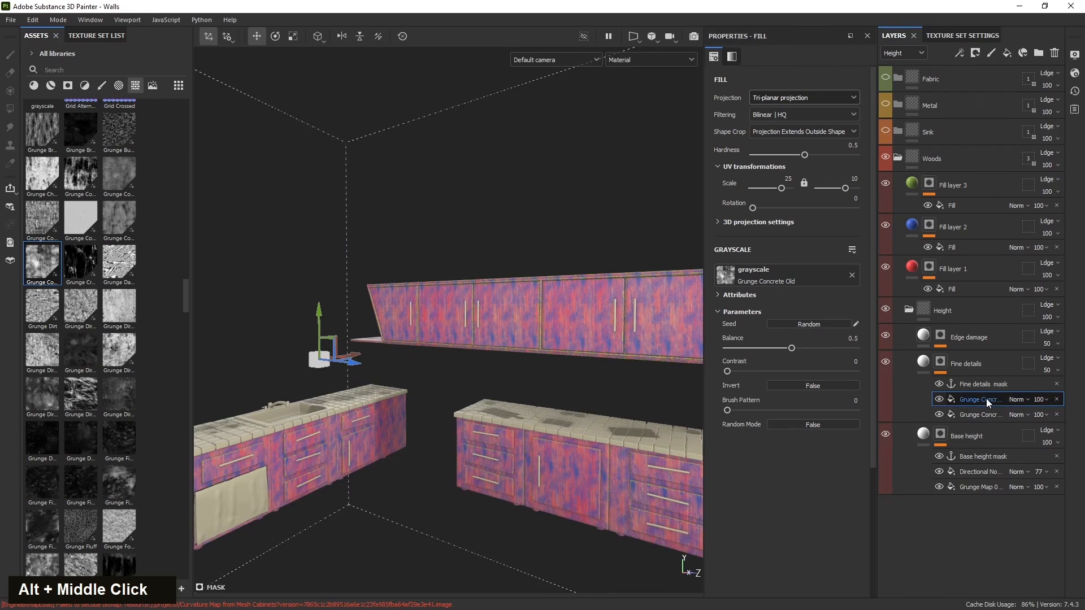
# - Add a paint effect to the Fine details mask and set its blend mode to Subtract
pyautogui.scroll(3, 446, 324)
pyautogui.scroll(3, 446, 325)
pyautogui.keyDown('alt'); pyautogui.moveTo(564, 398); pyautogui.dragTo(511, 356); pyautogui.keyUp('alt')
pyautogui.scroll(3, 452, 344)
pyautogui.click(959, 53)
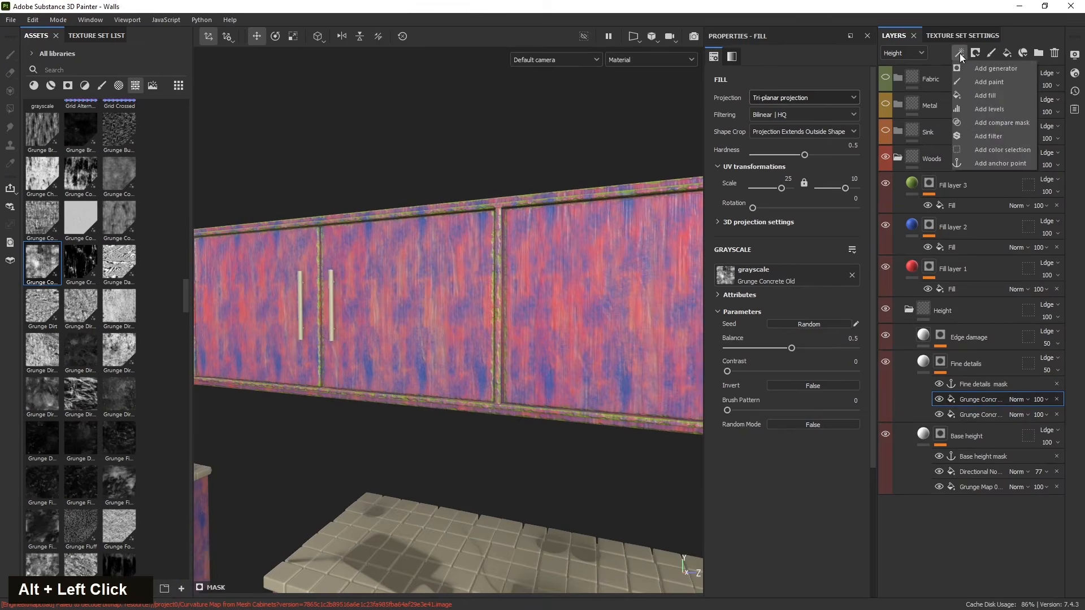
pyautogui.click(971, 82)
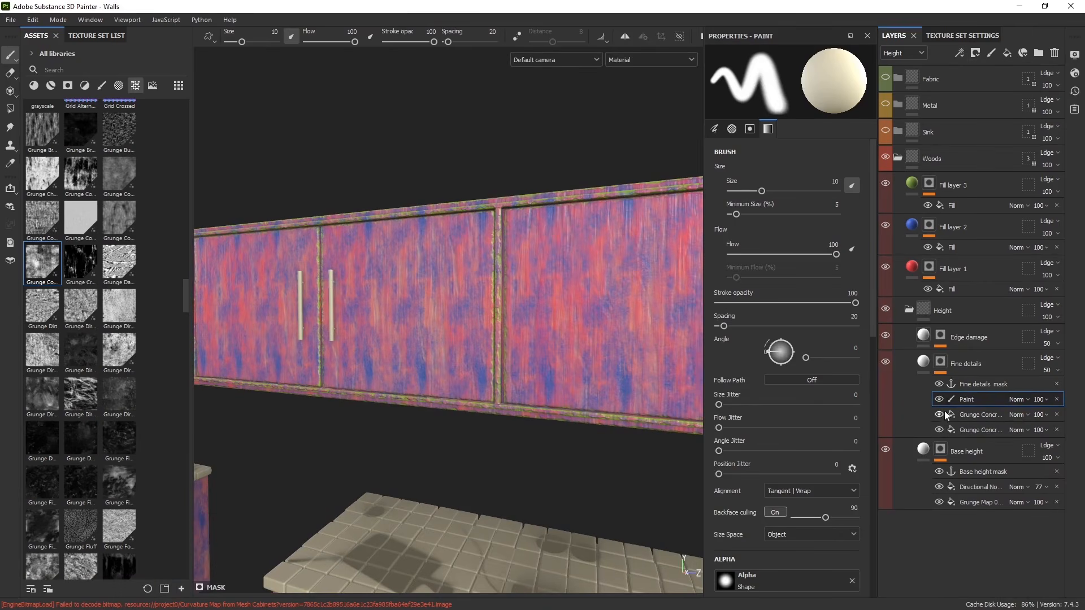
pyautogui.click(1018, 400)
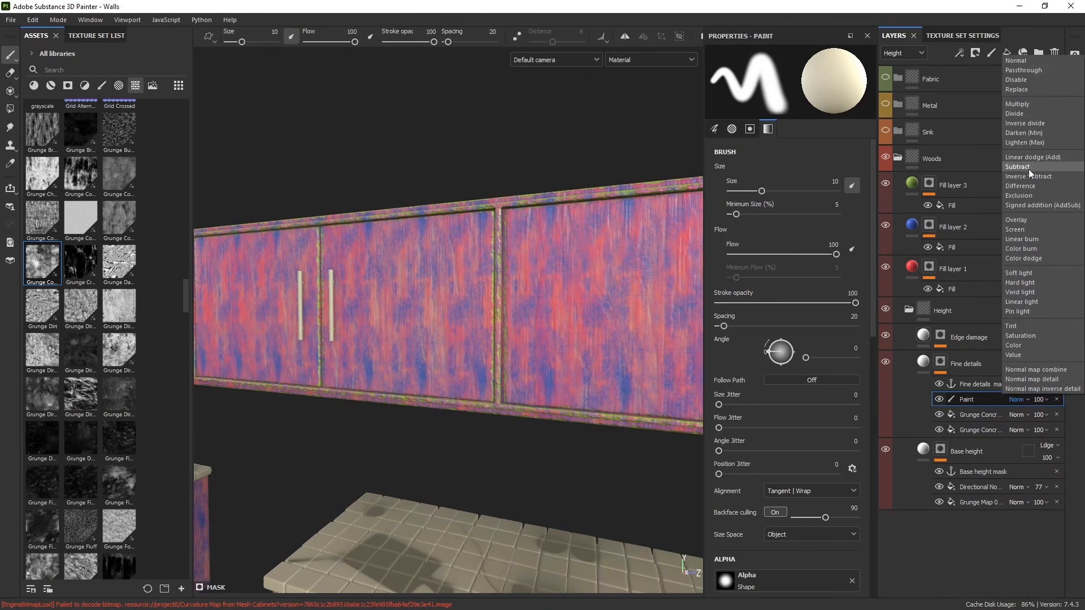
pyautogui.click(983, 407)
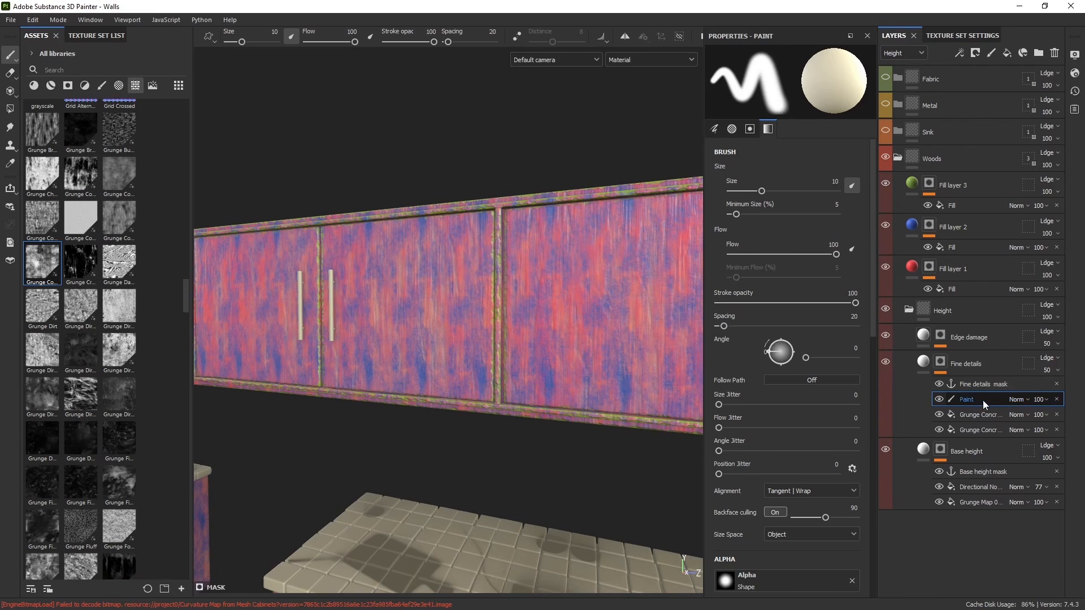
pyautogui.click(1016, 398)
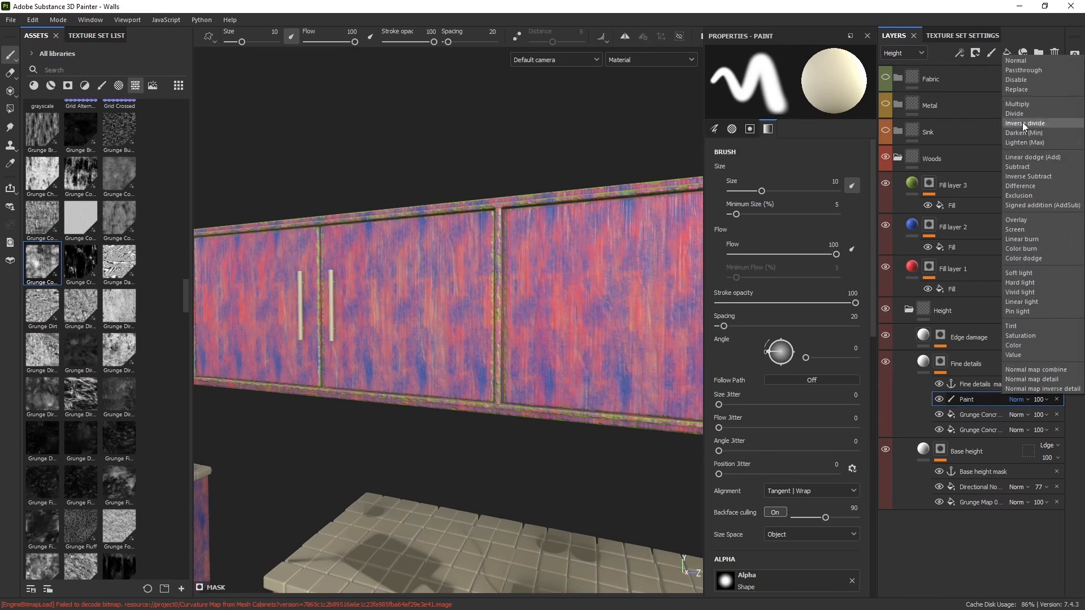
pyautogui.click(1023, 166)
# - Try painting on the upper cabinet door with an Artistic brush, then delete the paint effect and the duplicated grunge fill
pyautogui.scroll(-5, 745, 392)
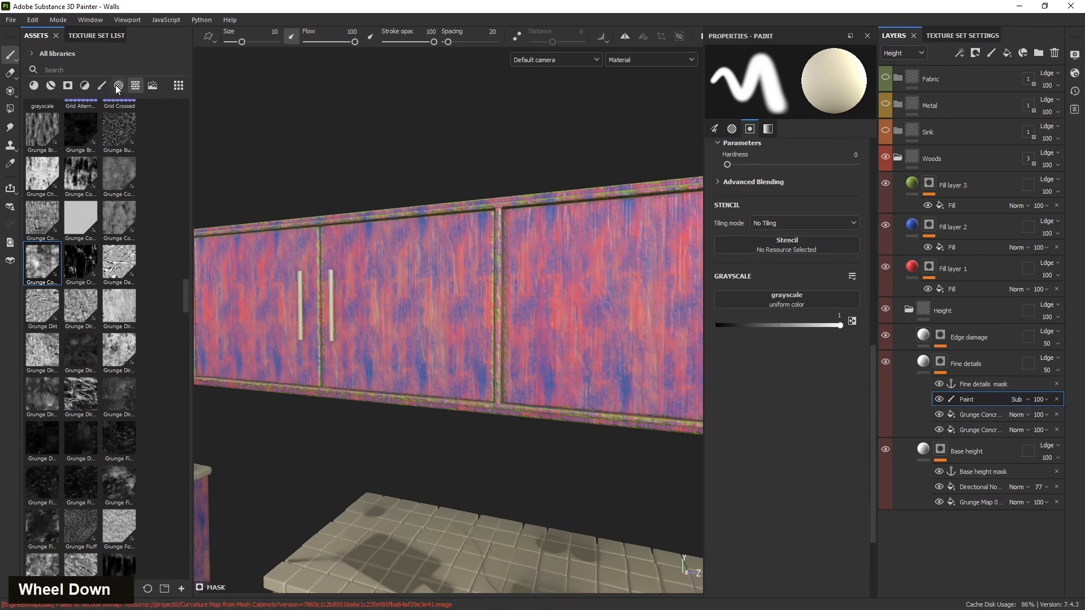
pyautogui.scroll(-5, 143, 307)
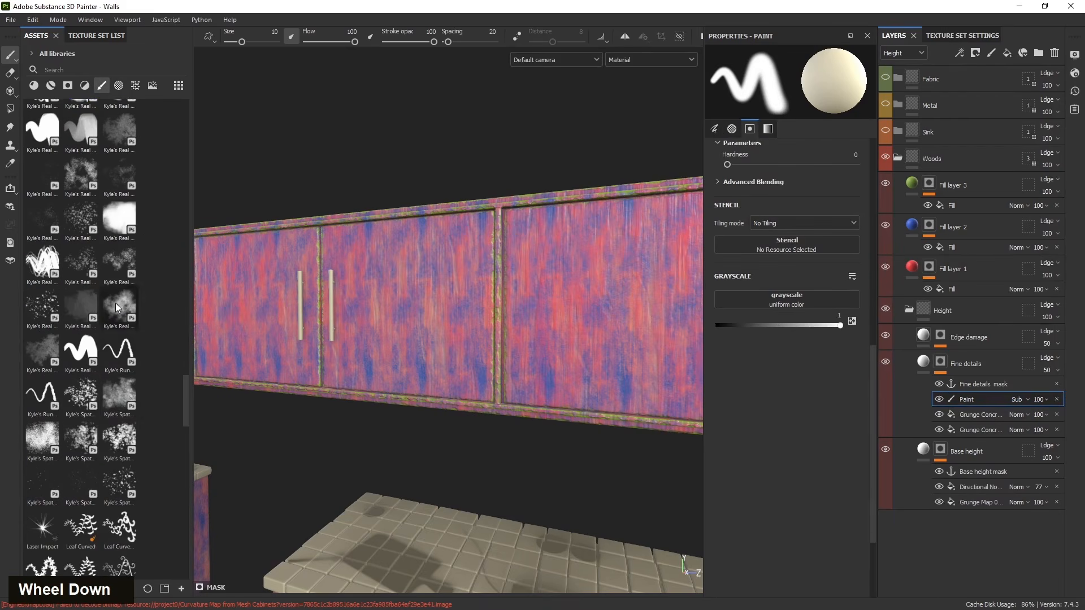
pyautogui.moveTo(120, 221)
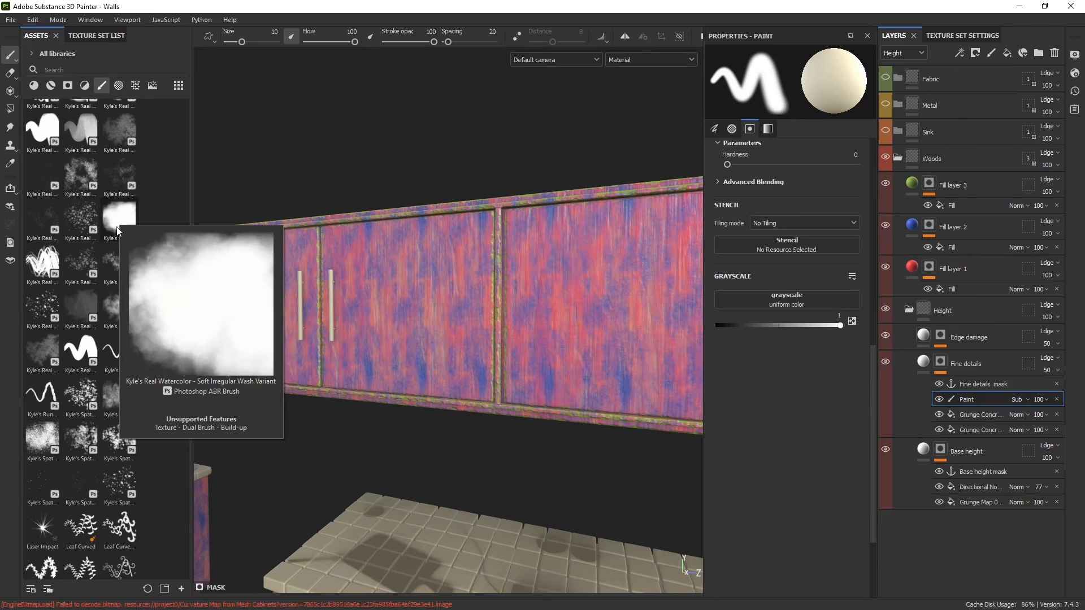
pyautogui.scroll(-3, 107, 430)
pyautogui.scroll(15, 109, 411)
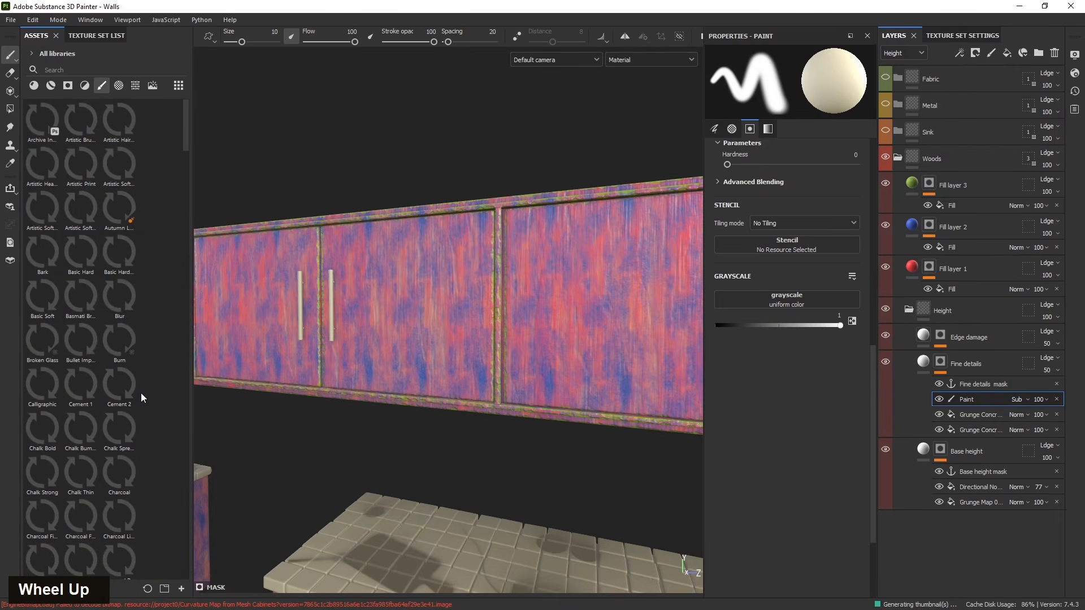
pyautogui.scroll(-15, 110, 338)
pyautogui.scroll(9, 123, 399)
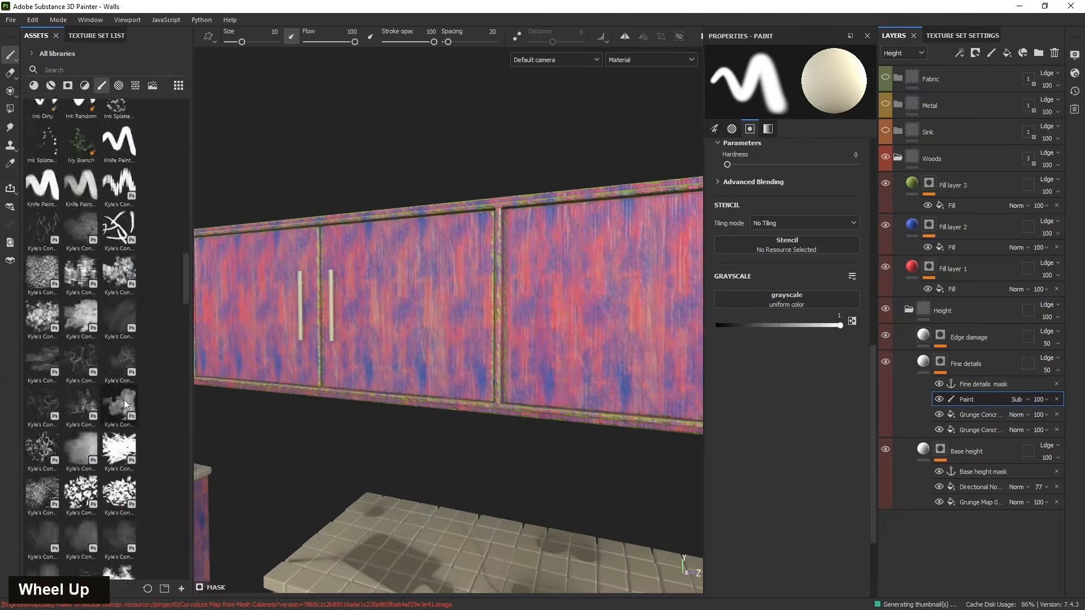
pyautogui.scroll(5, 114, 392)
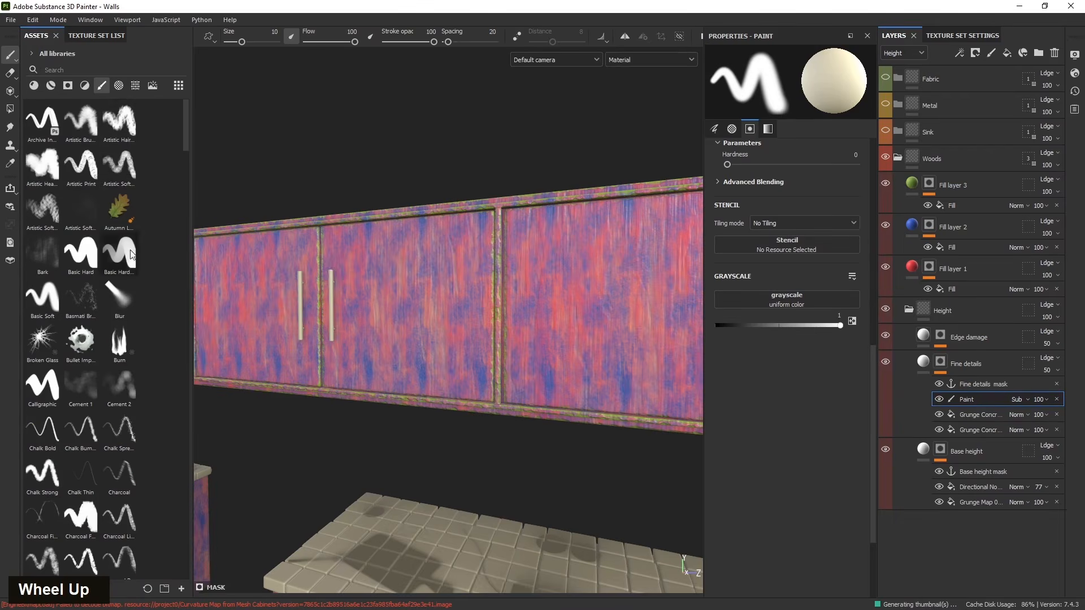
pyautogui.click(35, 164)
pyautogui.moveTo(426, 308)
pyautogui.keyDown('alt'); pyautogui.mouseDown()
pyautogui.moveTo(496, 346)
pyautogui.moveTo(487, 321)
pyautogui.moveTo(424, 303)
pyautogui.mouseUp(); pyautogui.keyUp('alt')
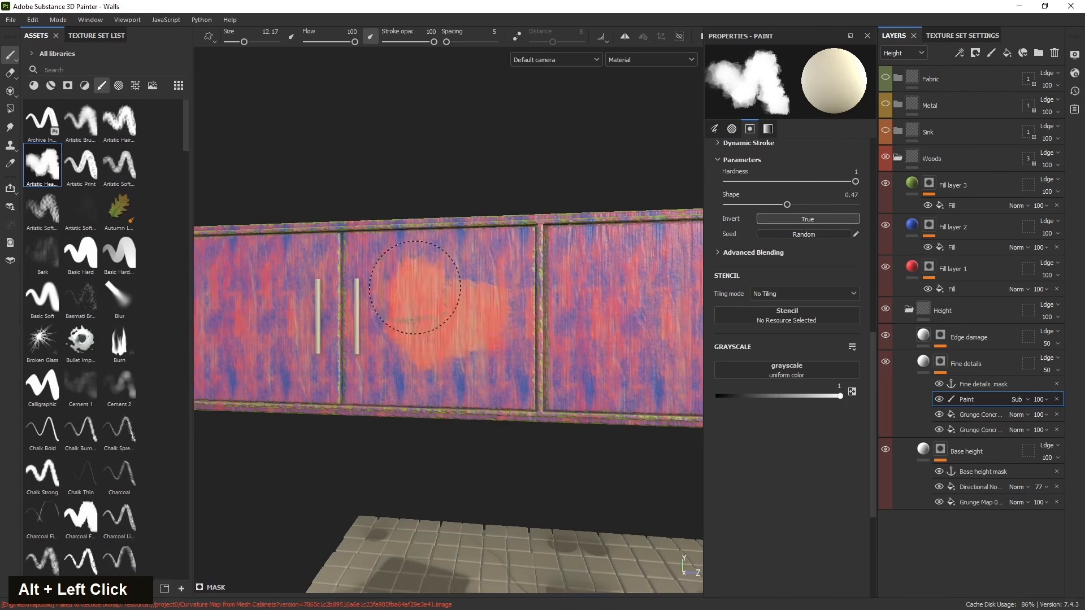
pyautogui.hotkey('ctrl', 'z')
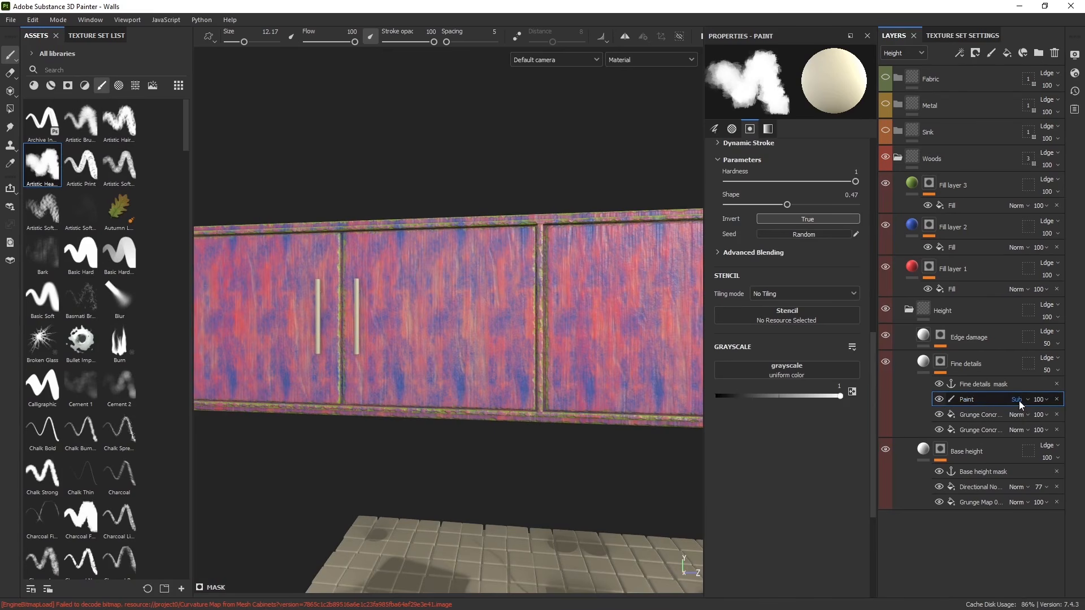
pyautogui.click(1056, 399)
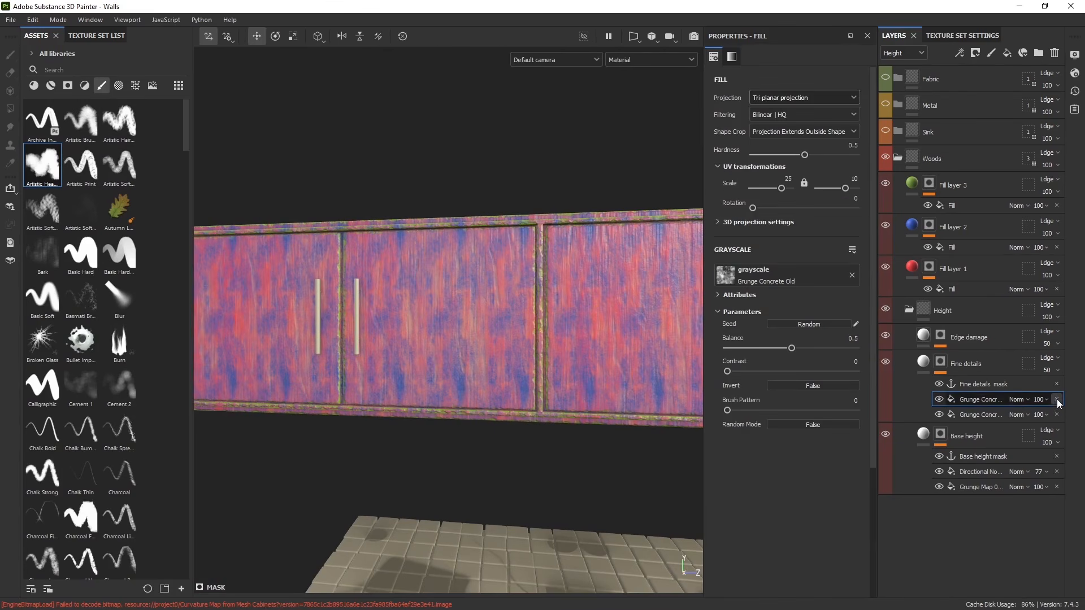
pyautogui.click(1056, 399)
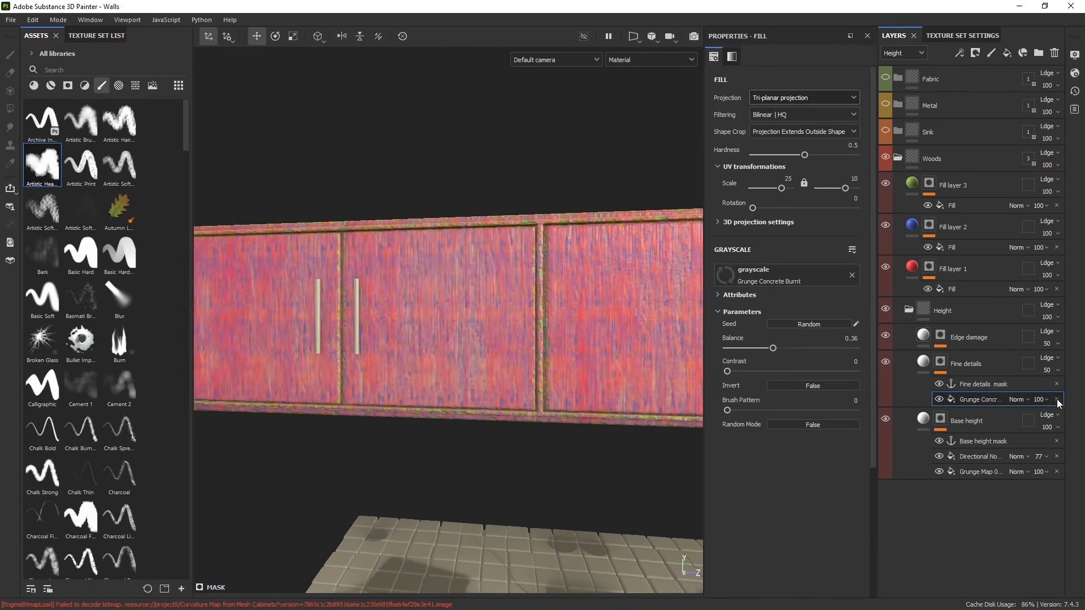
# - Duplicate the Fine details layer and select the copy's Grunge Concrete Burnt fill
pyautogui.click(987, 363)
pyautogui.hotkey('ctrl', 'd')
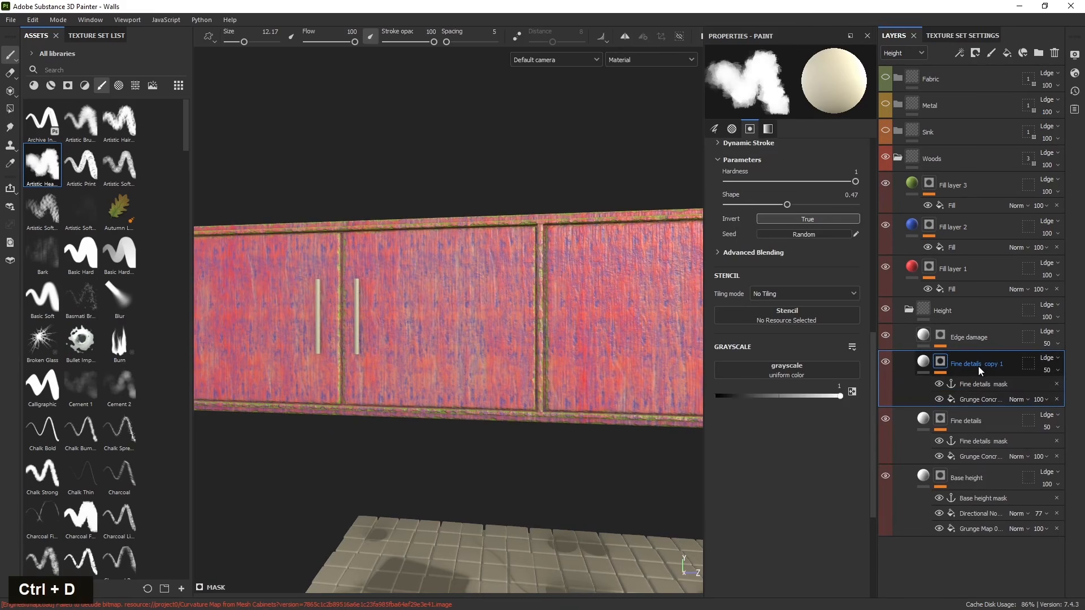
pyautogui.click(977, 398)
pyautogui.click(977, 398)
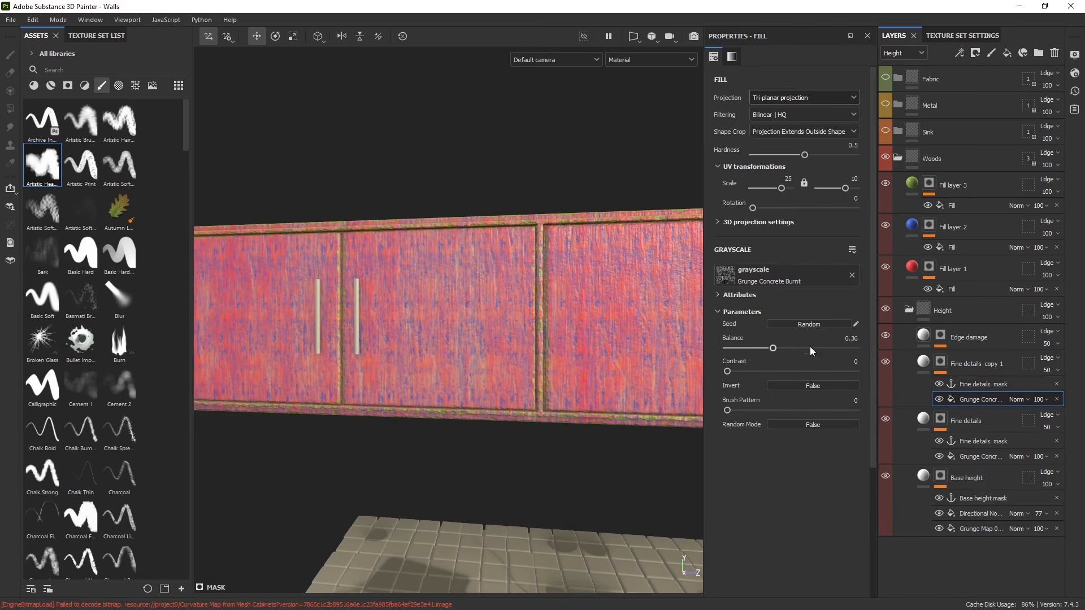
pyautogui.scroll(-5, 446, 349)
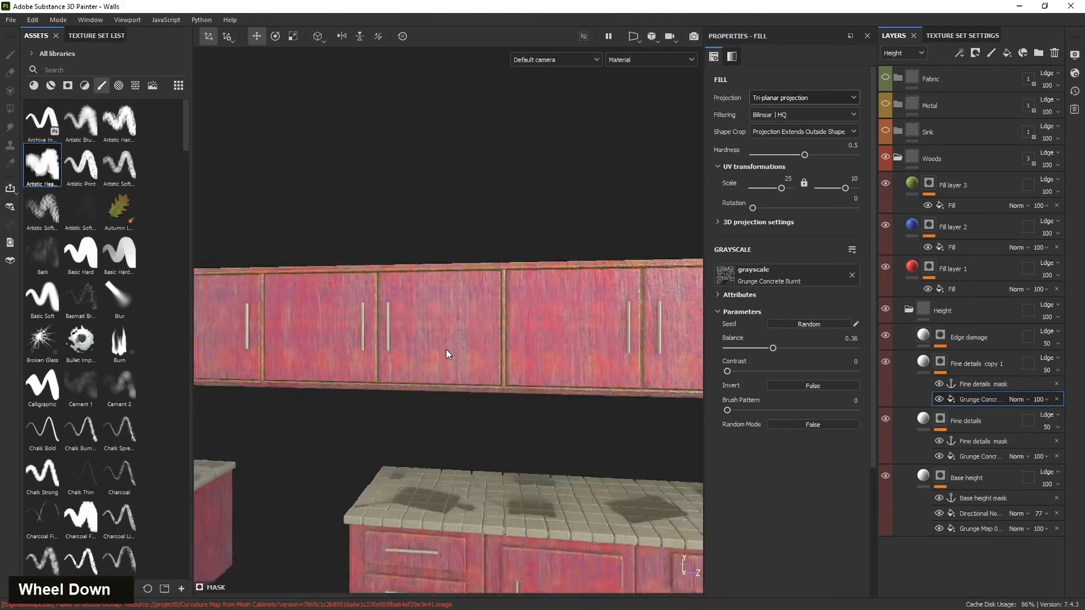
pyautogui.moveTo(403, 355); pyautogui.dragTo(326, 345)
pyautogui.scroll(1, 977, 386)
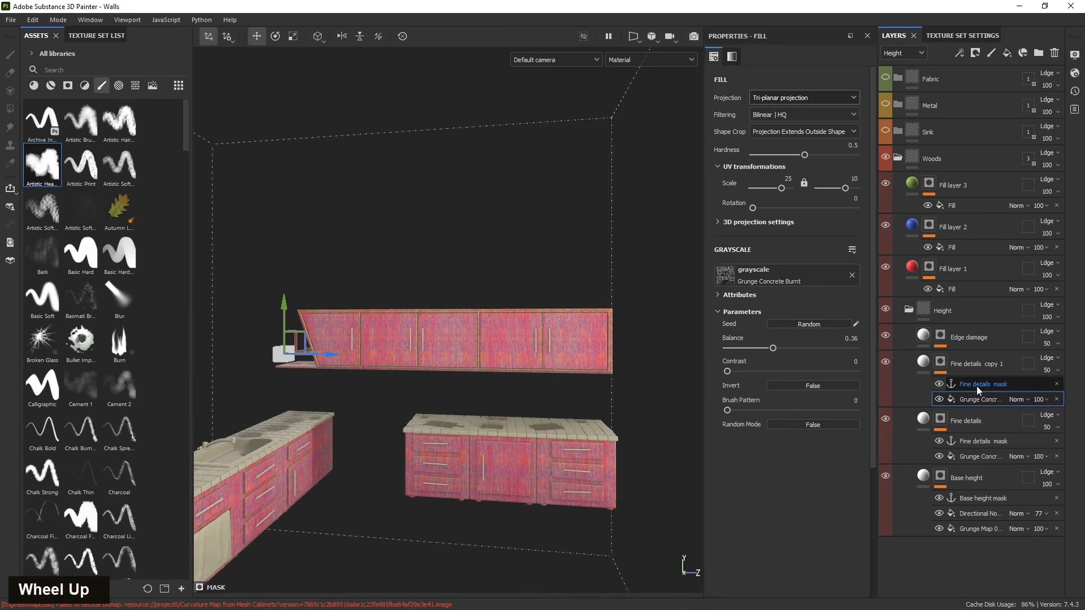
# - Add a paint effect above the grunge fill in the Fine details copy mask and set its blend mode to Subtract
pyautogui.click(992, 54)
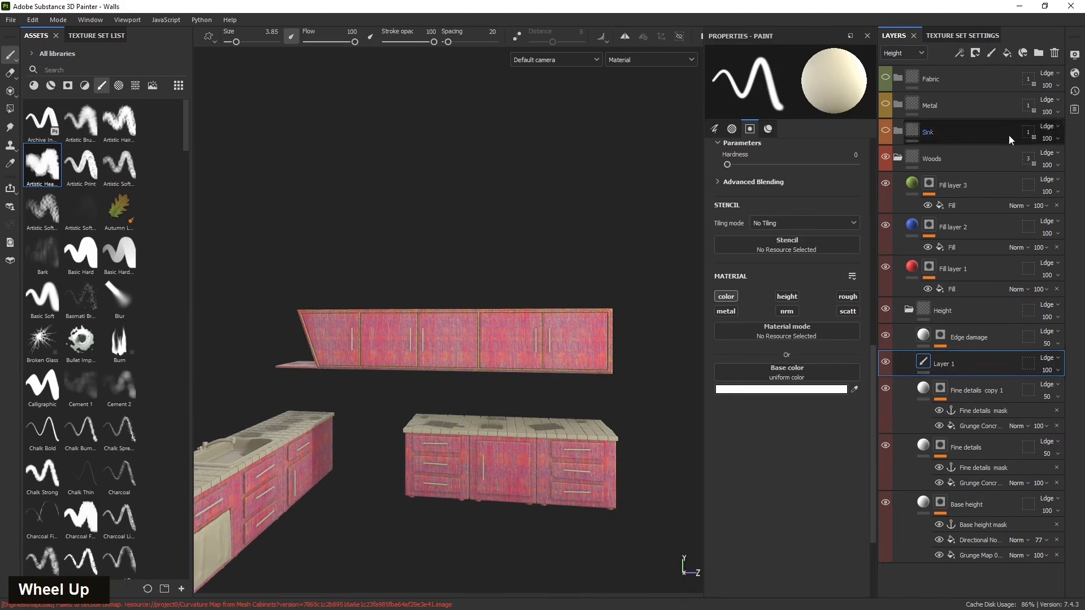
pyautogui.click(1055, 53)
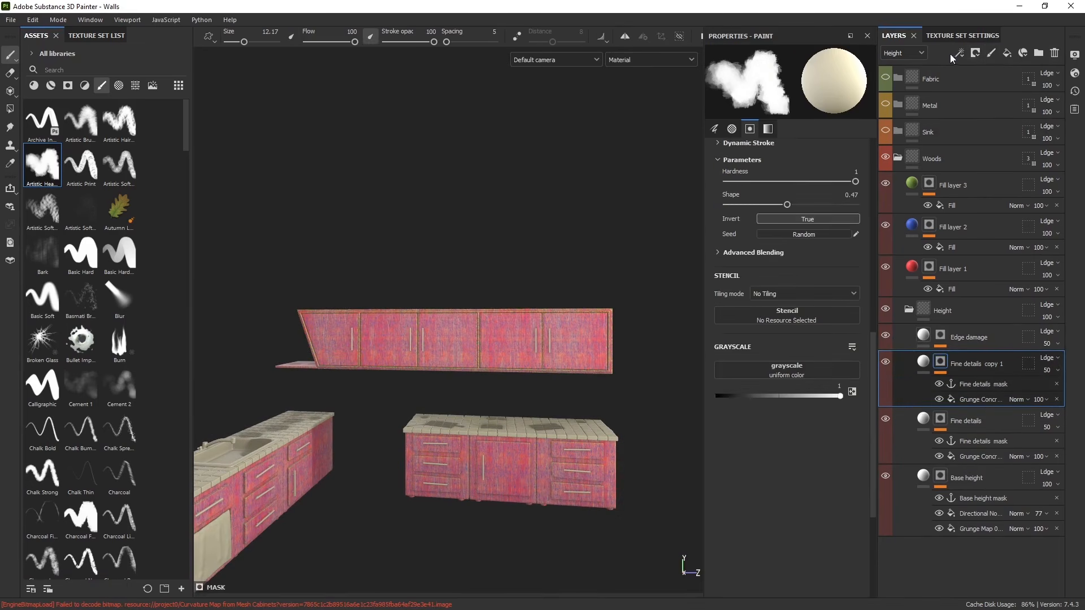
pyautogui.click(957, 53)
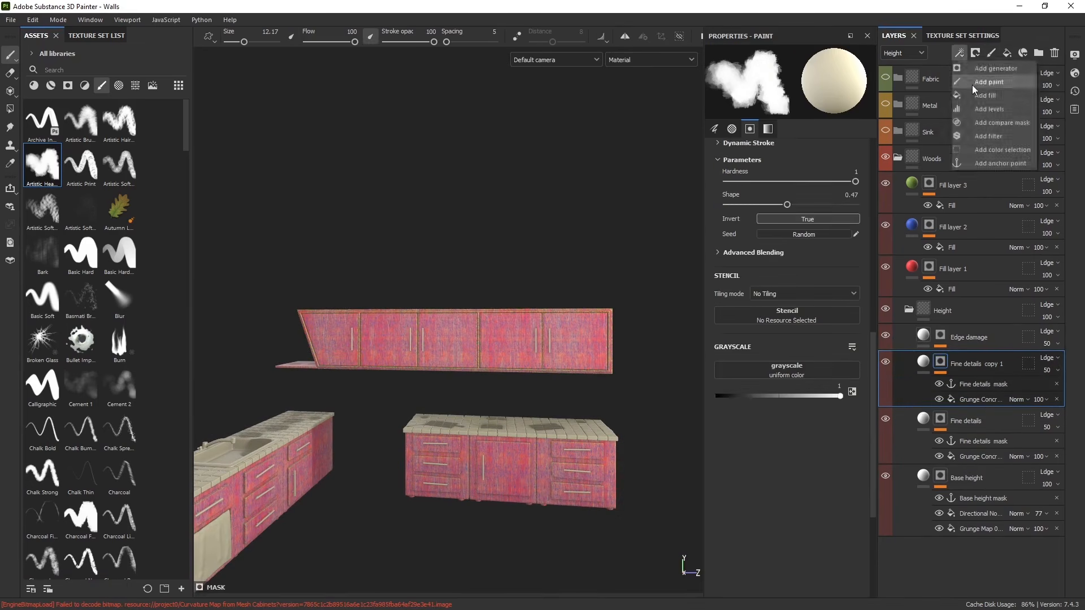
pyautogui.click(978, 397)
pyautogui.click(960, 54)
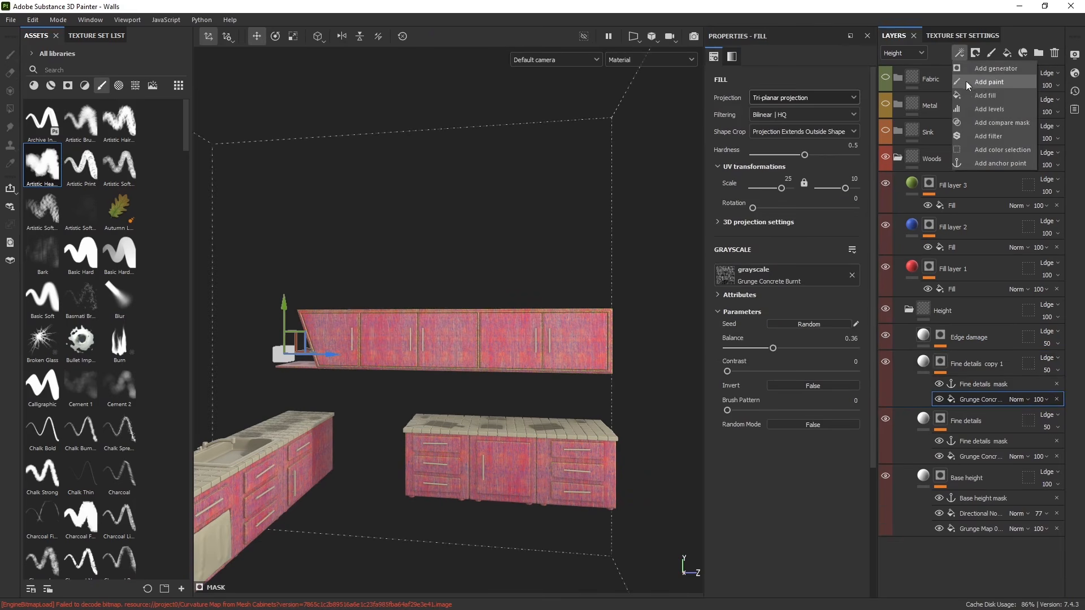
pyautogui.click(983, 82)
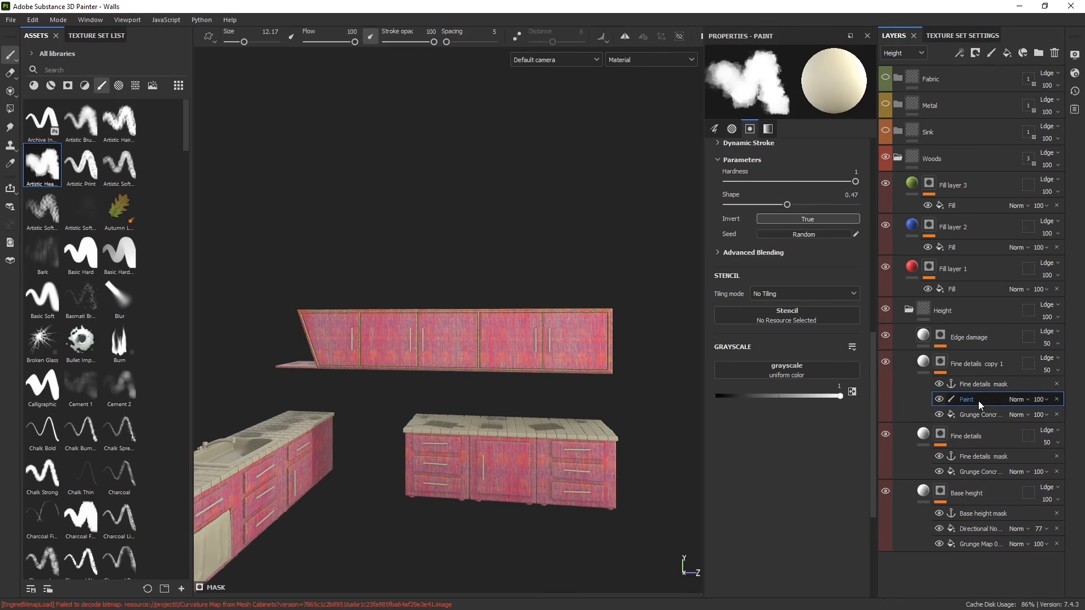
pyautogui.click(1018, 400)
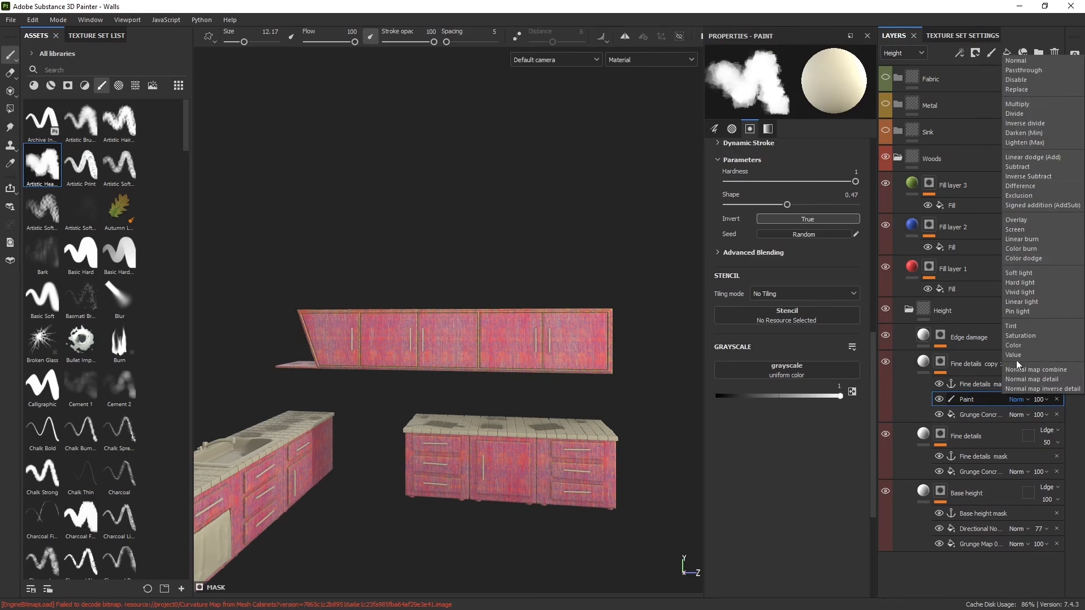
pyautogui.click(1018, 172)
# - Inspect the lower cabinets' height detail from several angles
pyautogui.keyDown('alt'); pyautogui.moveTo(396, 421); pyautogui.dragTo(453, 363); pyautogui.keyUp('alt')
pyautogui.scroll(3, 497, 238)
pyautogui.doubleClick(496, 238)
pyautogui.keyDown('alt'); pyautogui.moveTo(396, 390); pyautogui.dragTo(417, 444, button='middle'); pyautogui.keyUp('alt')
pyautogui.scroll(3, 387, 375)
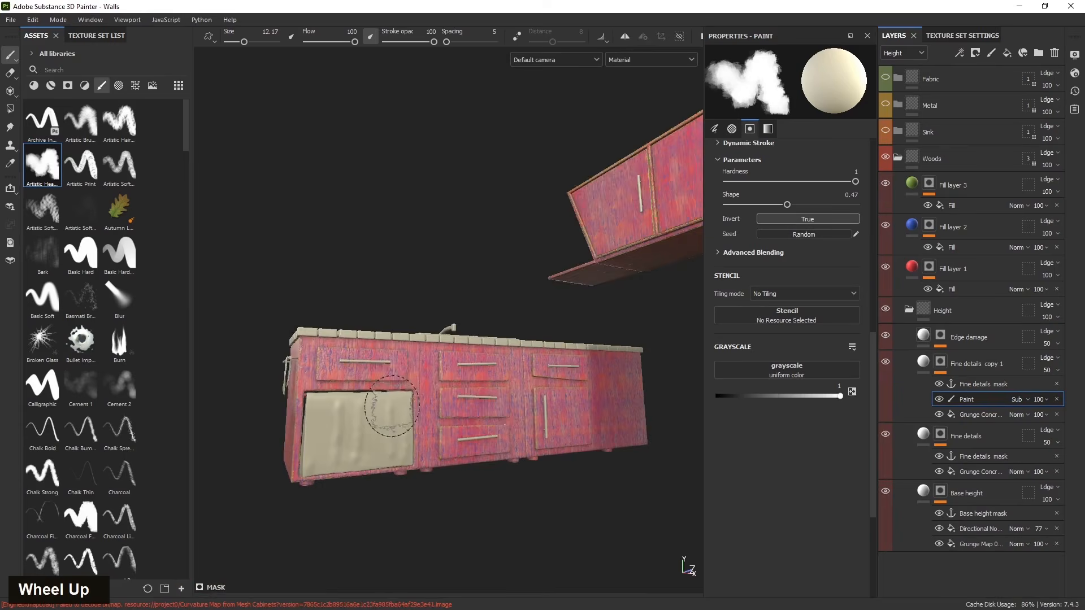
pyautogui.keyDown('alt'); pyautogui.moveTo(326, 361); pyautogui.dragTo(215, 362, button='middle'); pyautogui.keyUp('alt')
pyautogui.keyDown('alt'); pyautogui.moveTo(215, 361); pyautogui.dragTo(467, 423); pyautogui.keyUp('alt')
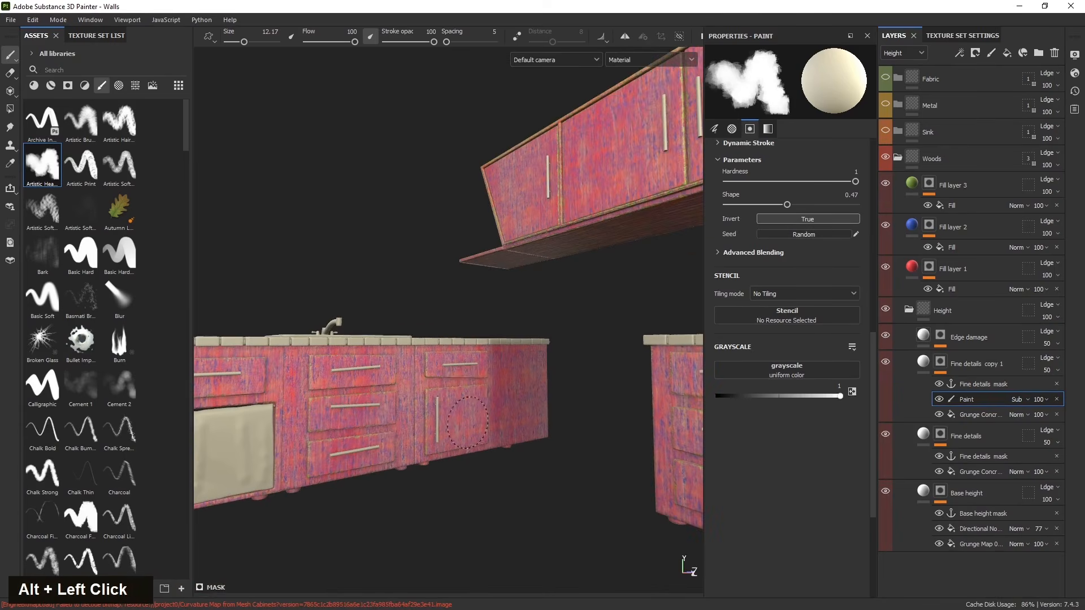
pyautogui.keyDown('alt'); pyautogui.moveTo(475, 434); pyautogui.dragTo(373, 452, button='middle'); pyautogui.keyUp('alt')
pyautogui.keyDown('alt'); pyautogui.moveTo(373, 452); pyautogui.dragTo(405, 464); pyautogui.keyUp('alt')
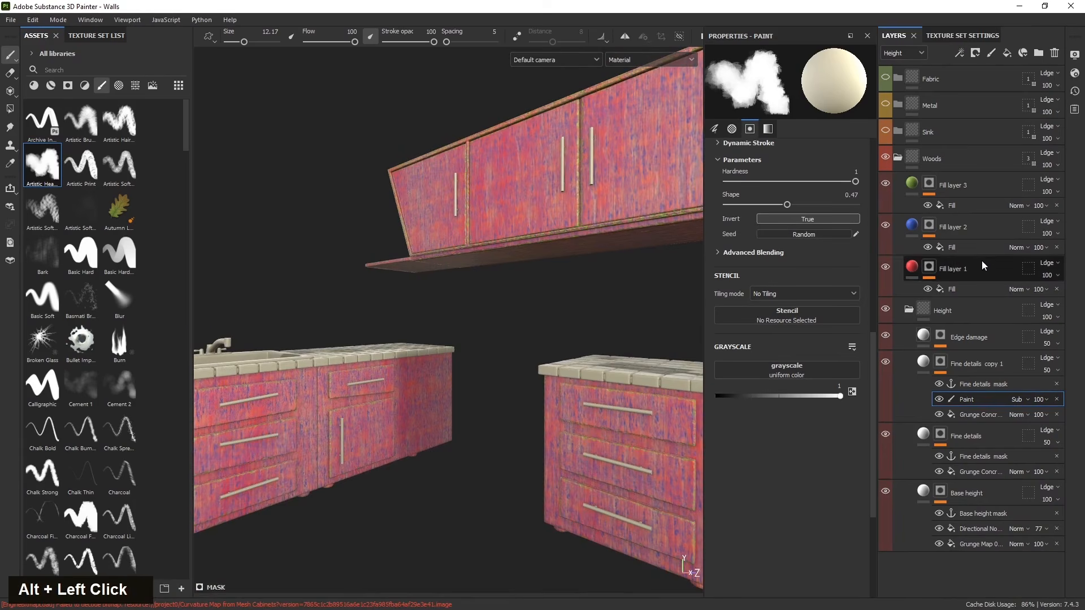
# - Duplicate Fill layer 2 and link the copy's fill grayscale to the Fine details mask anchor point
pyautogui.click(988, 230)
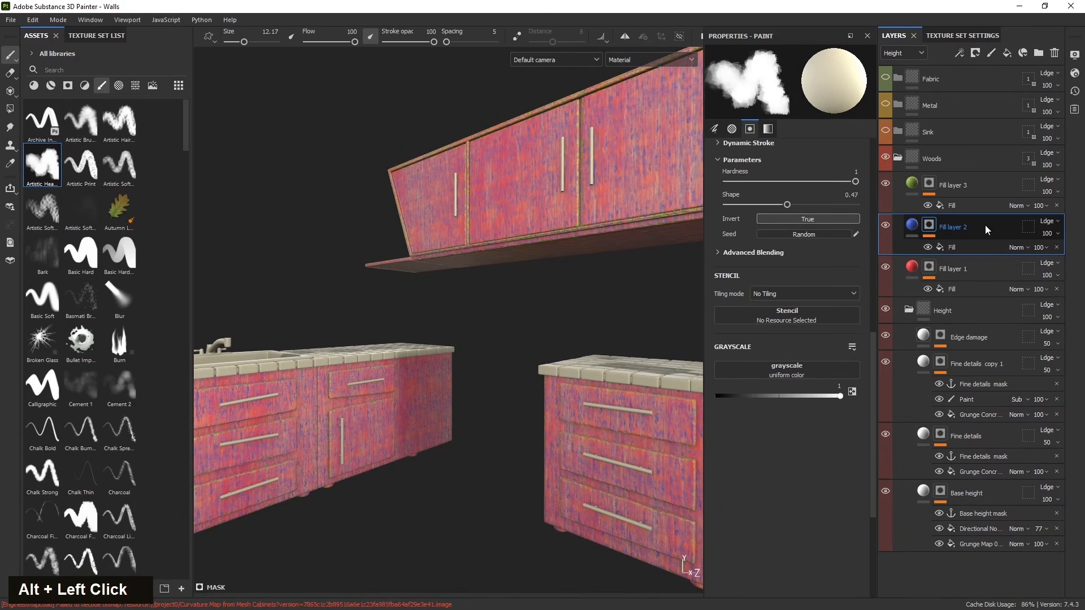
pyautogui.press('ctrl')
pyautogui.hotkey('ctrl', 'd')
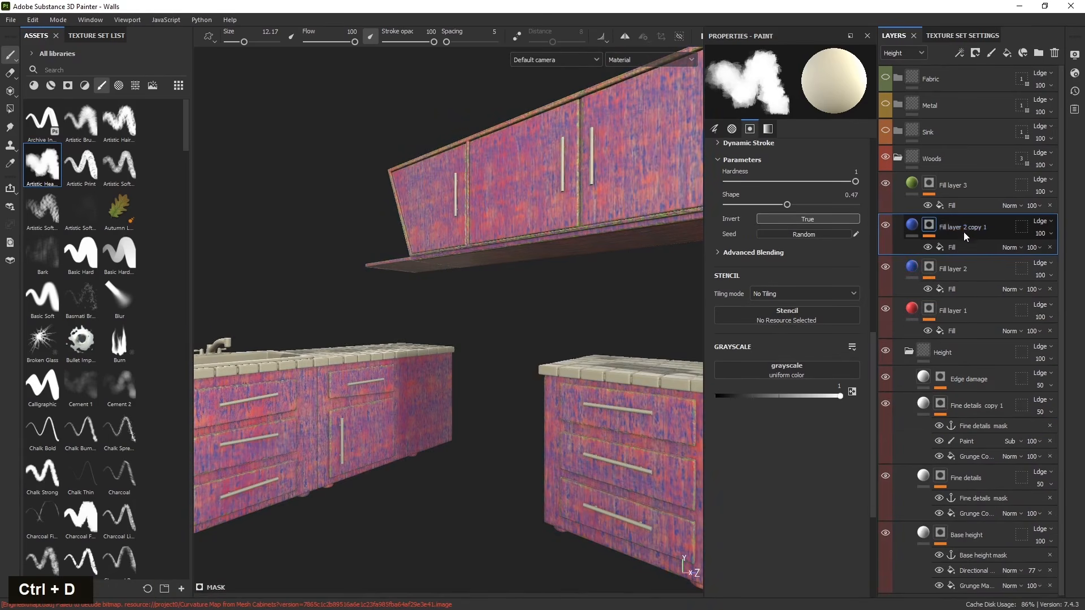
pyautogui.click(969, 248)
pyautogui.click(789, 266)
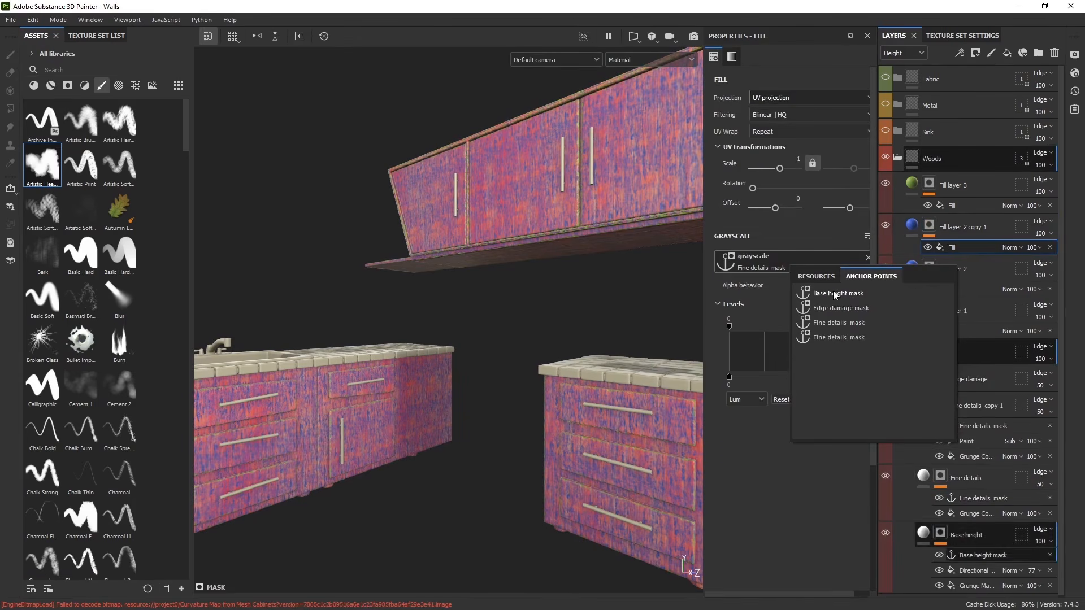
pyautogui.click(842, 323)
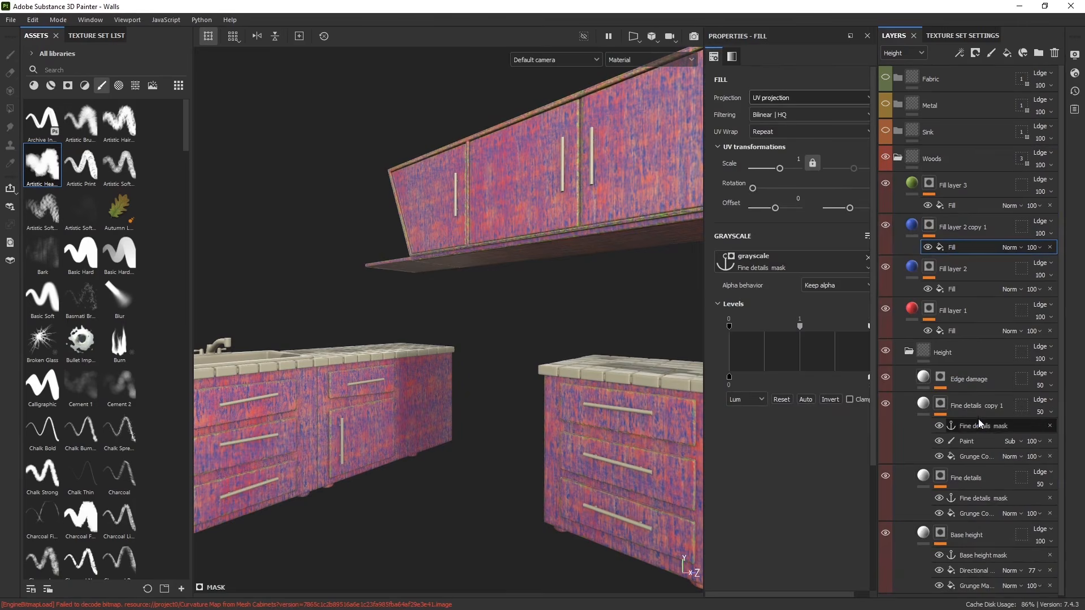
# - Rename the Fine details copy's anchor point to Fine details mask1
pyautogui.click(973, 428)
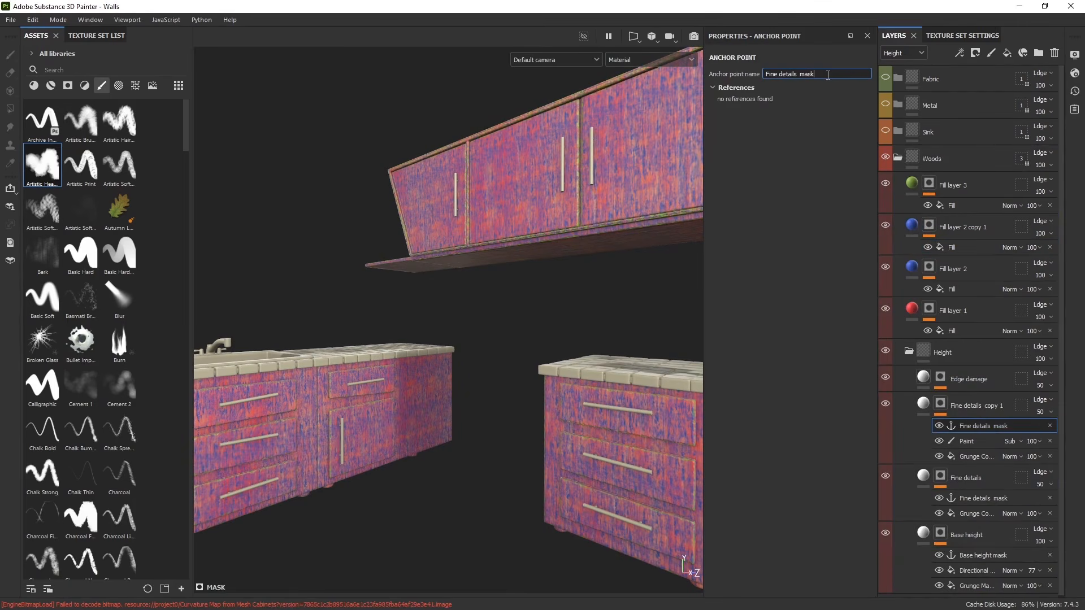
pyautogui.write('1')
pyautogui.press('Return')
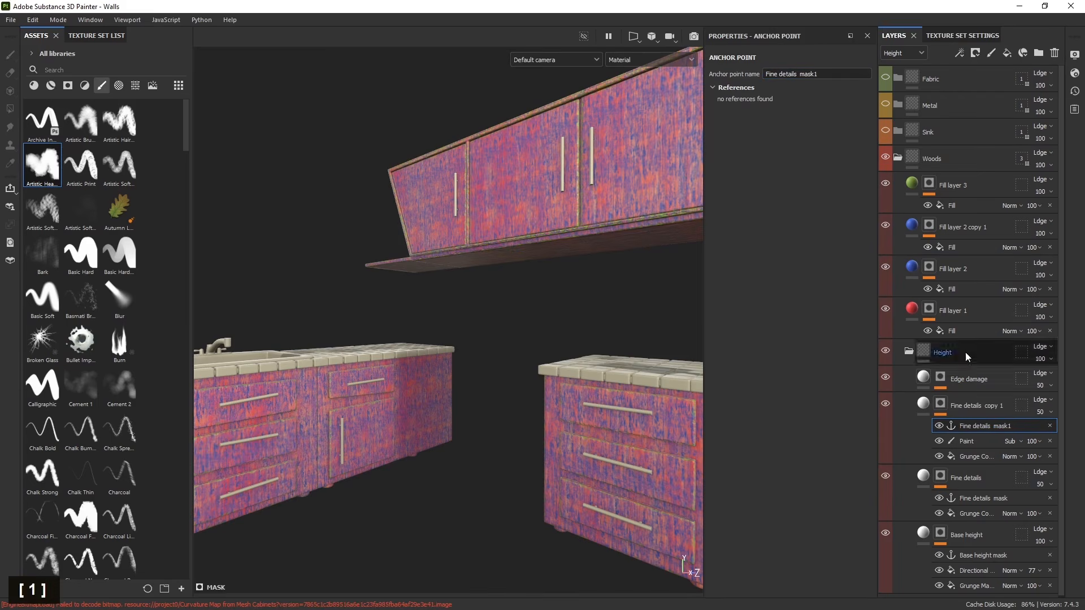
# - Relink Fill layer 2 copy 1's grayscale to the Fine details mask1 anchor point
pyautogui.click(963, 251)
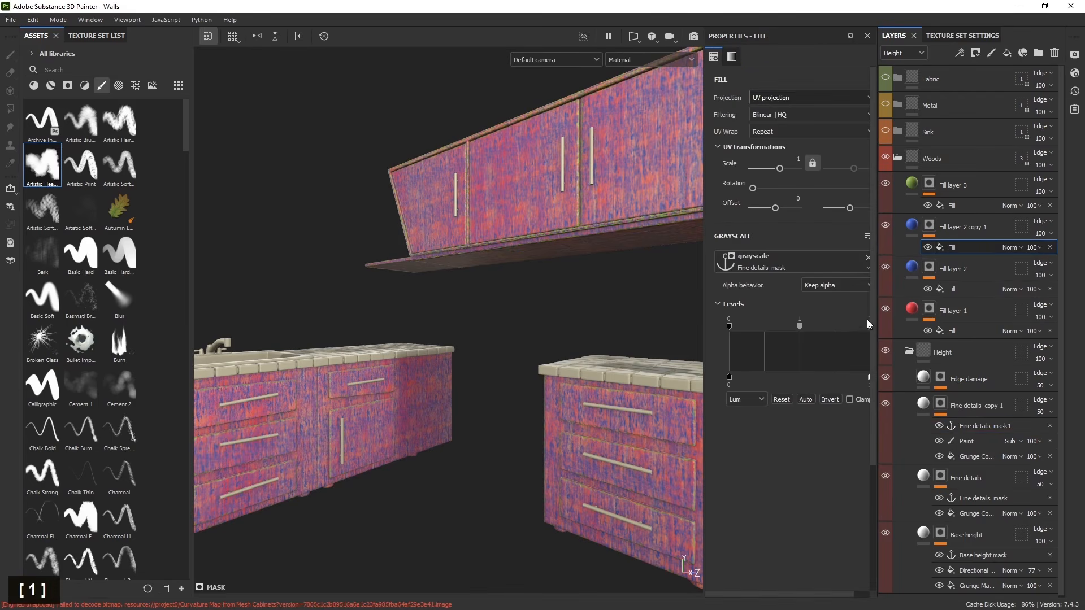
pyautogui.click(792, 268)
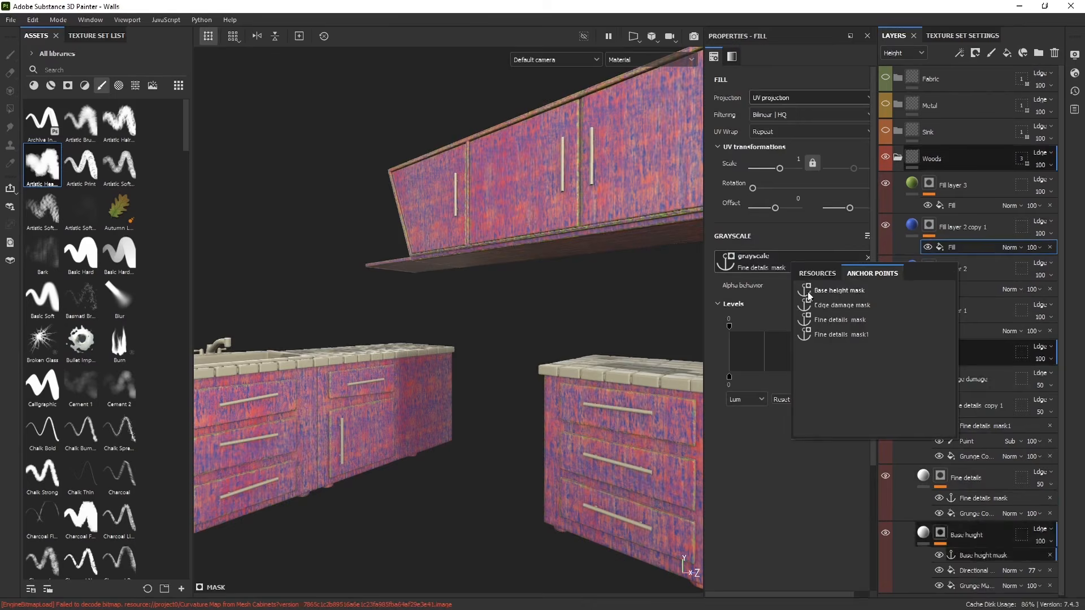
pyautogui.click(832, 334)
# - Set the copy's grunge fill scale to about 5.67 and 1.57
pyautogui.scroll(-3, 407, 394)
pyautogui.scroll(3, 607, 338)
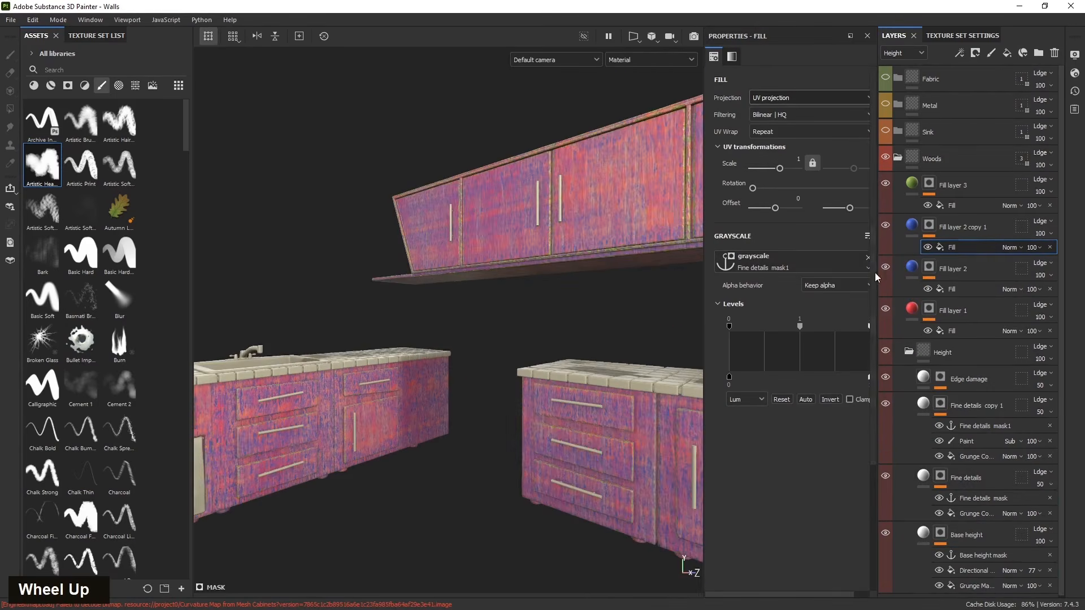
pyautogui.scroll(-3, 584, 384)
pyautogui.scroll(3, 584, 430)
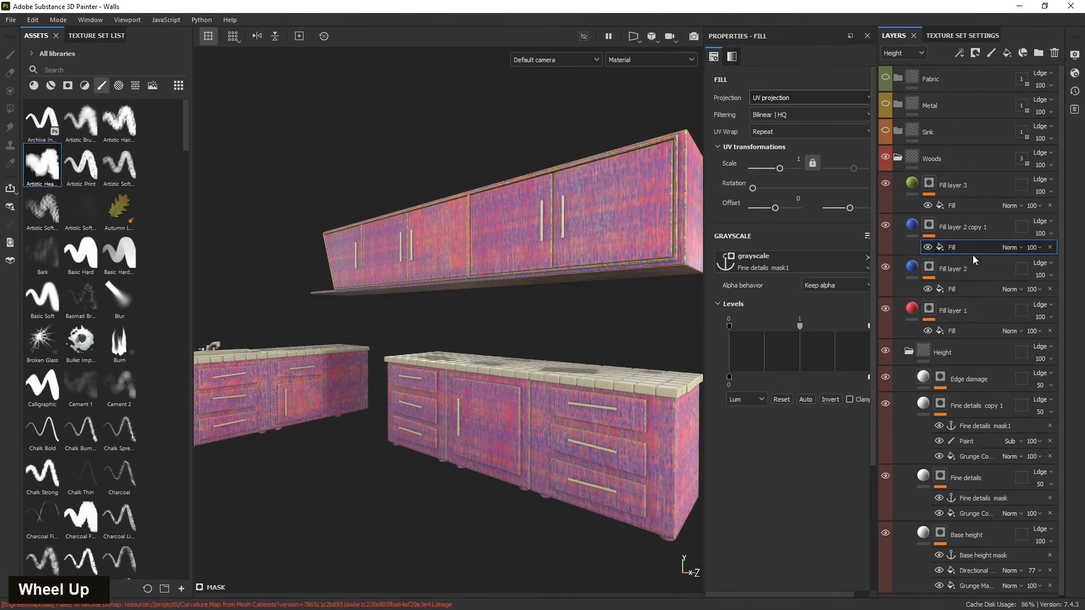
pyautogui.click(966, 441)
pyautogui.click(974, 455)
pyautogui.scroll(-2, 296, 206)
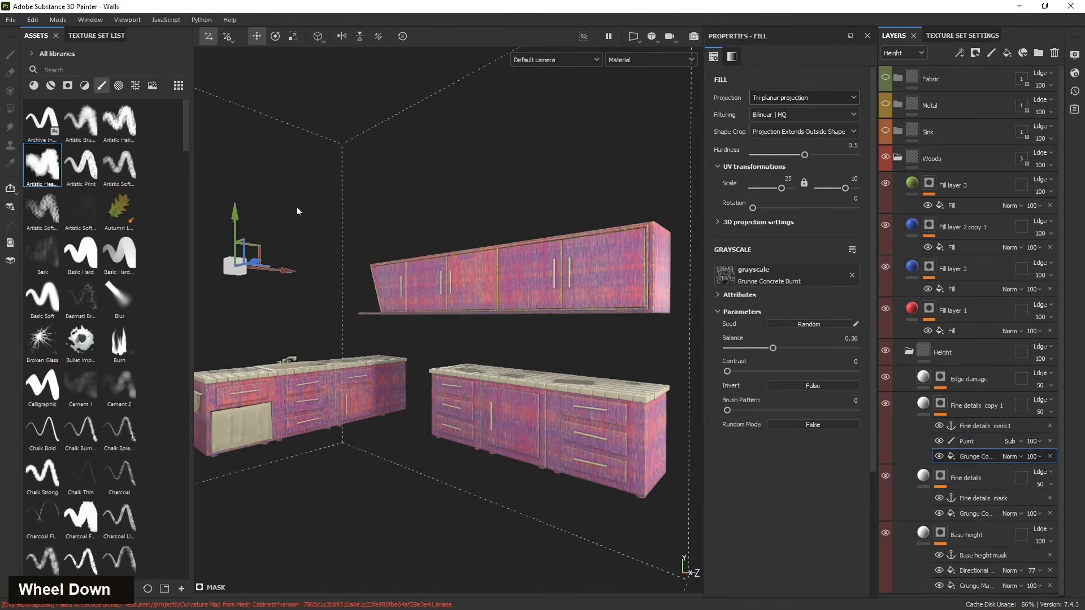
pyautogui.moveTo(230, 322); pyautogui.dragTo(225, 339)
pyautogui.moveTo(270, 378); pyautogui.dragTo(388, 392)
pyautogui.moveTo(361, 336); pyautogui.dragTo(374, 196)
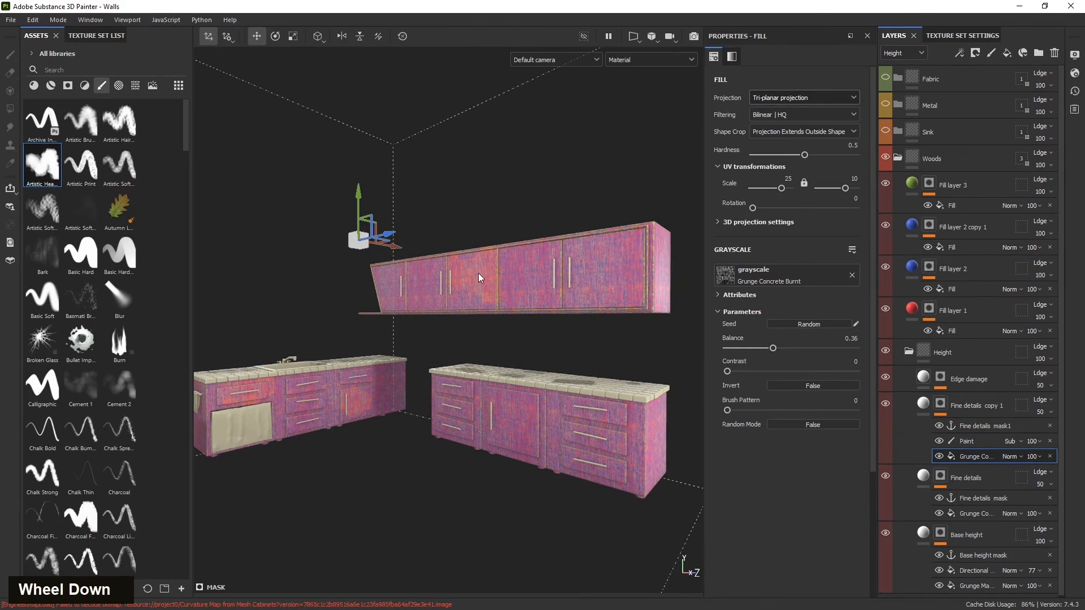
pyautogui.moveTo(775, 189); pyautogui.dragTo(778, 189)
pyautogui.scroll(3, 579, 285)
pyautogui.scroll(-1, 637, 279)
pyautogui.moveTo(846, 188); pyautogui.dragTo(842, 189)
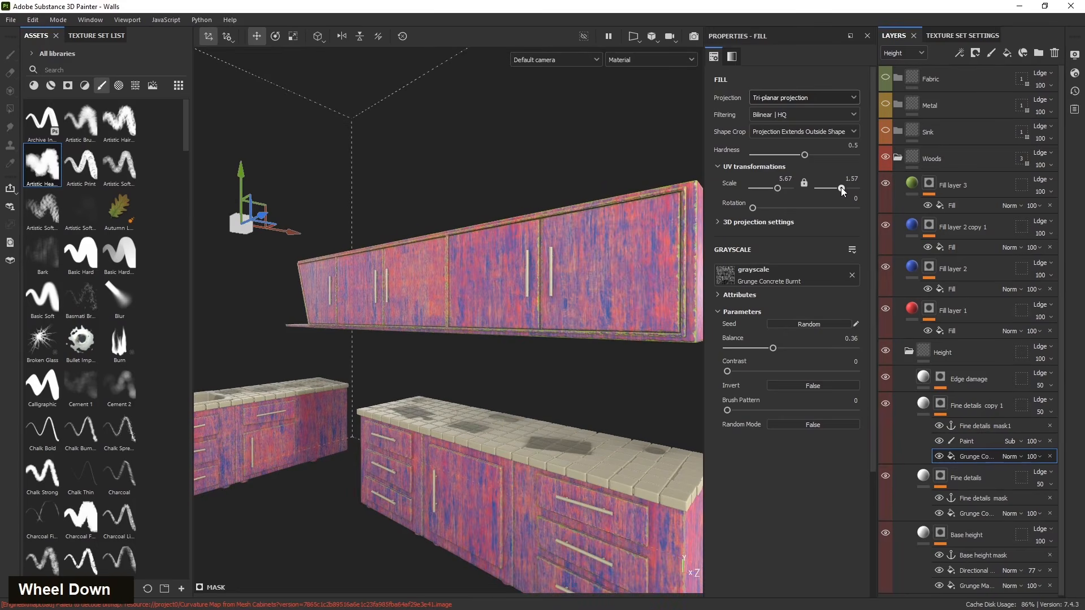
# - Reduce the brush size to 9.53 and paint the Subtract effect over the lower cabinet doors and drawers
pyautogui.scroll(-3, 356, 392)
pyautogui.scroll(5, 321, 392)
pyautogui.scroll(-2, 306, 407)
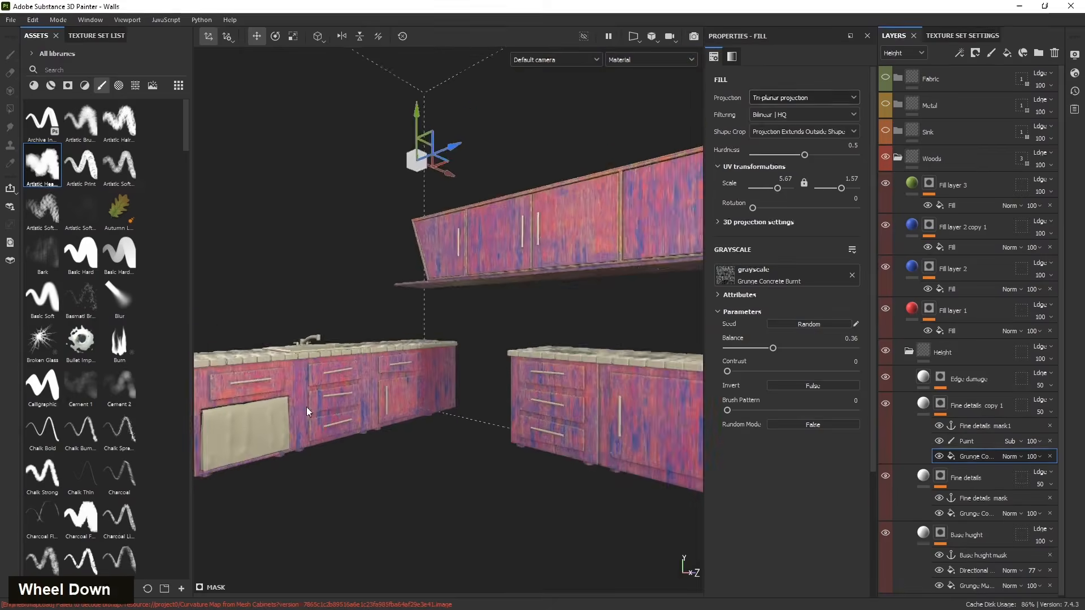
pyautogui.scroll(4, 310, 392)
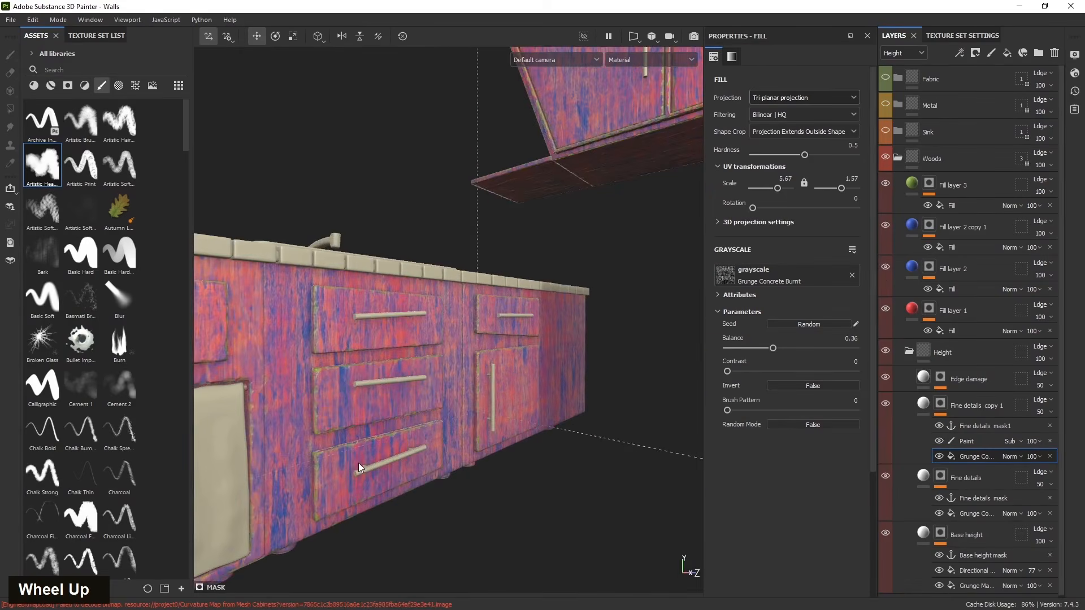
pyautogui.scroll(-3, 359, 467)
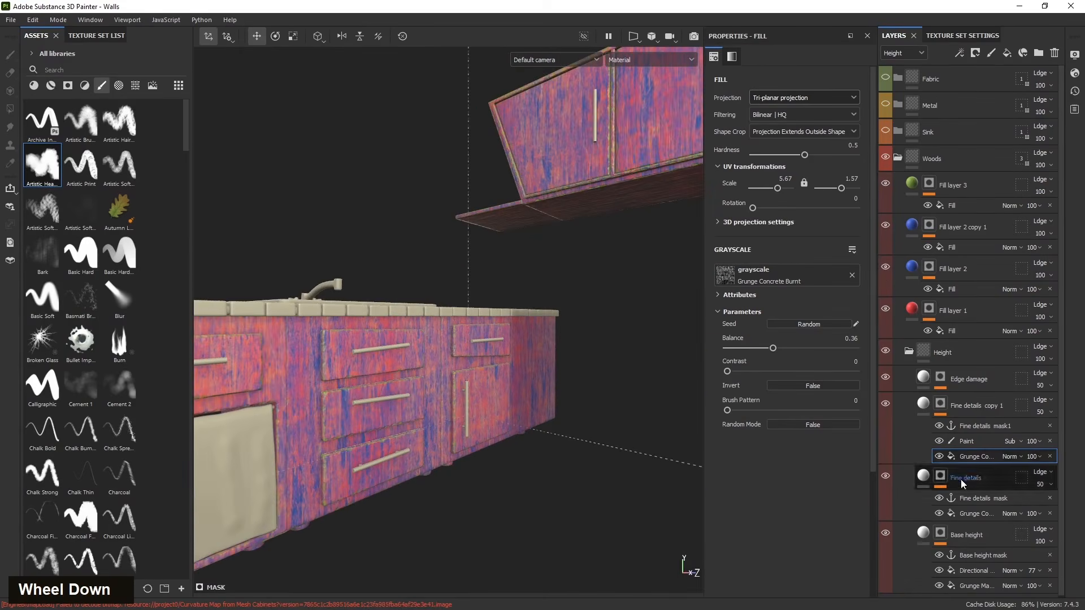
pyautogui.click(968, 442)
pyautogui.scroll(-2, 392, 405)
pyautogui.scroll(3, 391, 404)
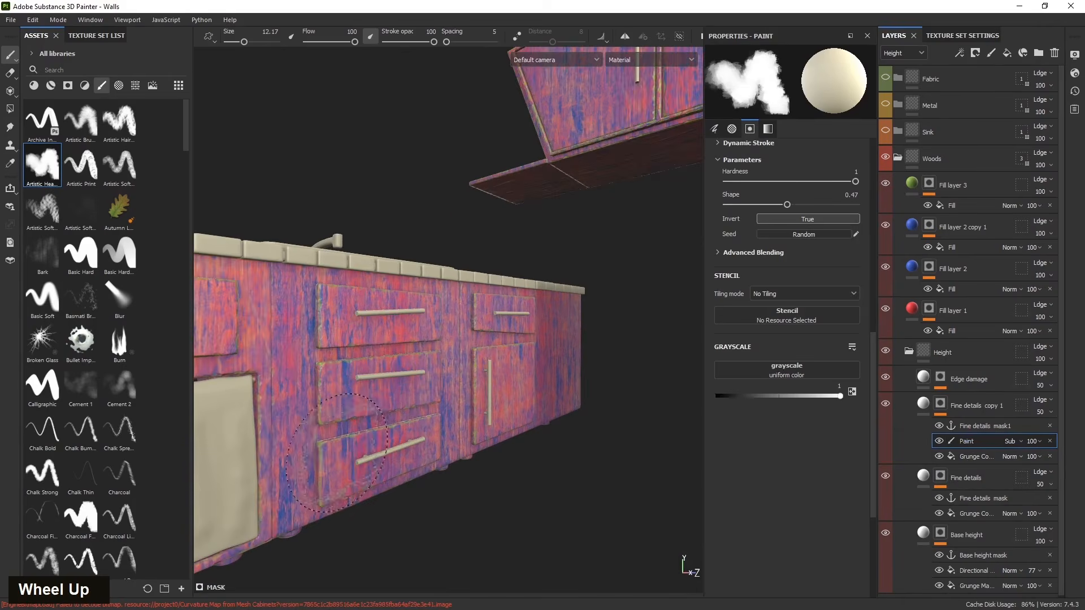
pyautogui.scroll(-2, 378, 457)
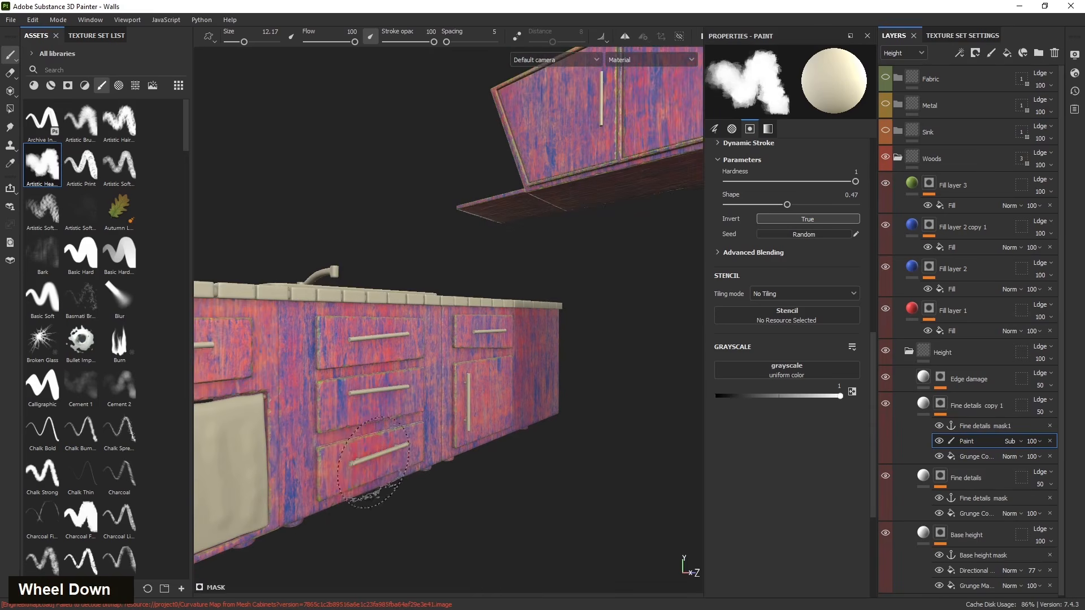
pyautogui.press('[')
pyautogui.press('[')
pyautogui.keyDown('alt'); pyautogui.moveTo(378, 457); pyautogui.dragTo(243, 450); pyautogui.keyUp('alt')
pyautogui.doubleClick(455, 333)
pyautogui.moveTo(243, 410)
pyautogui.keyDown('alt'); pyautogui.mouseDown(button='middle')
pyautogui.moveTo(551, 413)
pyautogui.moveTo(253, 376)
pyautogui.mouseUp(button='middle'); pyautogui.keyUp('alt')
pyautogui.scroll(-2, 252, 376)
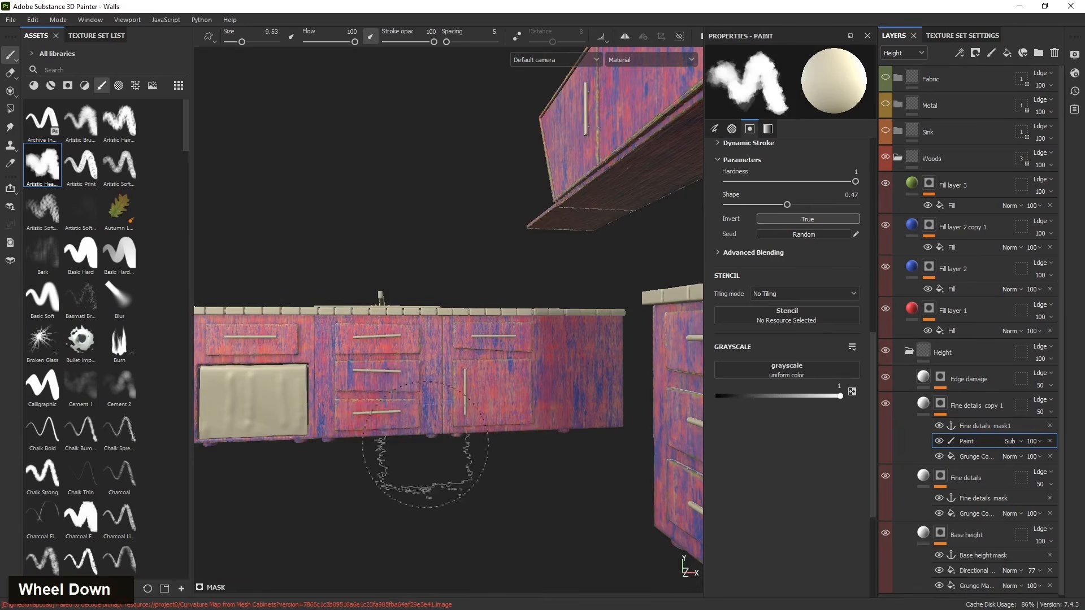
pyautogui.keyDown('alt'); pyautogui.moveTo(448, 460); pyautogui.dragTo(576, 460, button='middle'); pyautogui.keyUp('alt')
pyautogui.keyDown('alt'); pyautogui.moveTo(576, 460); pyautogui.dragTo(502, 405); pyautogui.keyUp('alt')
pyautogui.scroll(3, 502, 406)
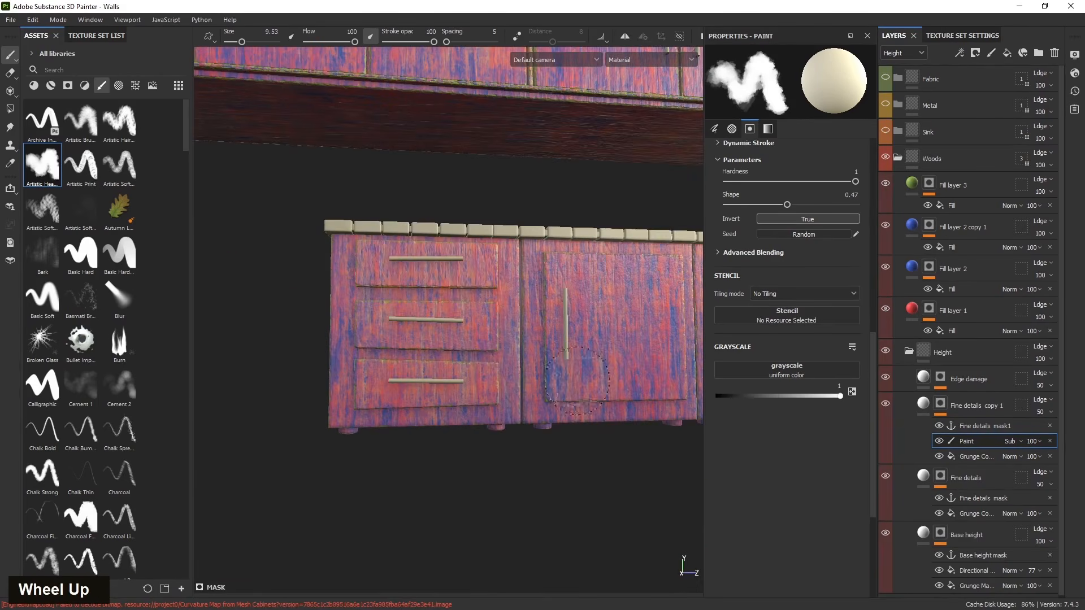
pyautogui.keyDown('alt'); pyautogui.moveTo(385, 267); pyautogui.dragTo(307, 376, button='middle'); pyautogui.keyUp('alt')
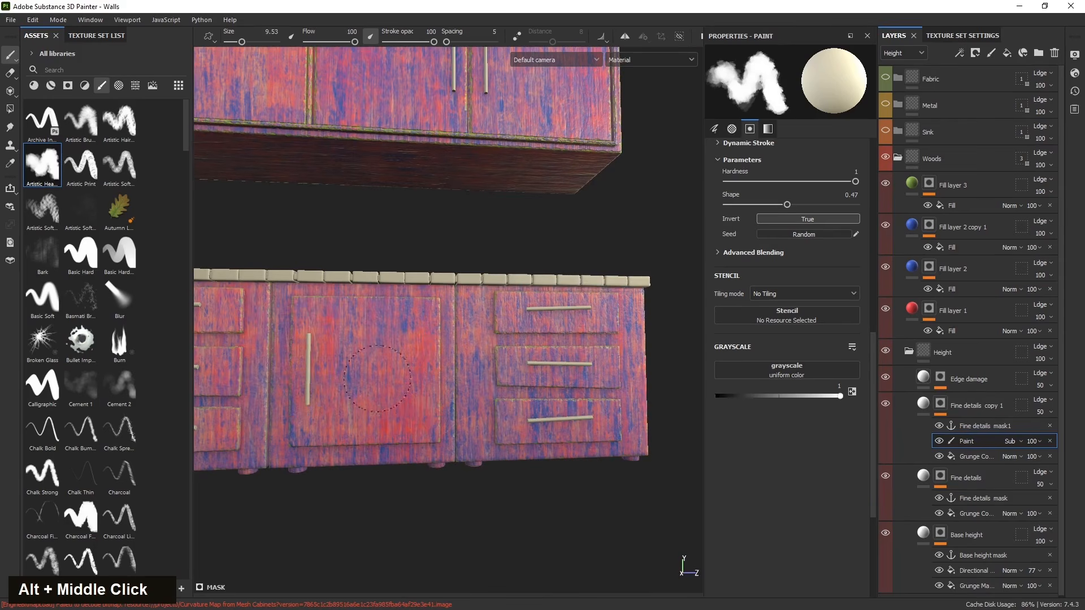
pyautogui.keyDown('alt'); pyautogui.moveTo(587, 531); pyautogui.dragTo(511, 534, button='middle'); pyautogui.keyUp('alt')
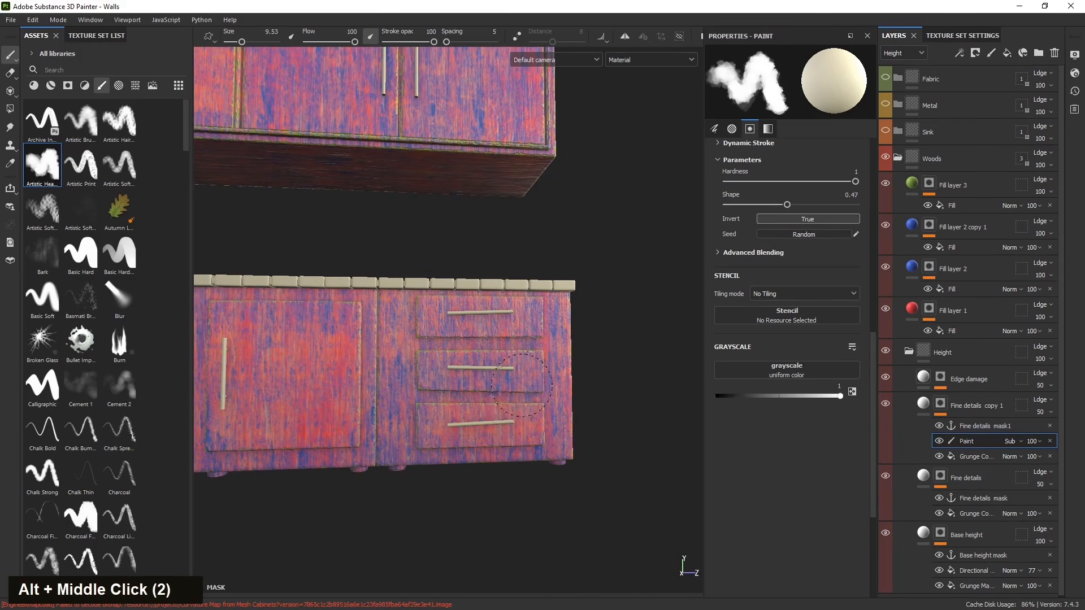
pyautogui.keyDown('alt'); pyautogui.moveTo(500, 388); pyautogui.dragTo(486, 305); pyautogui.keyUp('alt')
# - Set the paint grayscale to 0.5733 and paint the Subtract effect over the upper cabinet doors
pyautogui.moveTo(840, 395); pyautogui.dragTo(781, 391)
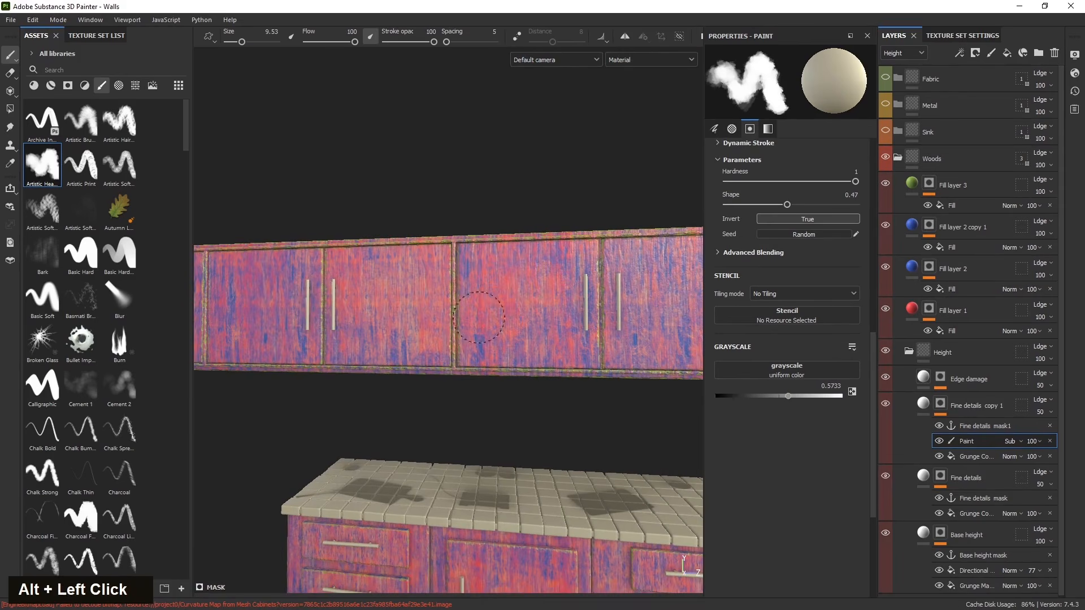
pyautogui.keyDown('alt'); pyautogui.moveTo(346, 357); pyautogui.dragTo(412, 355, button='middle'); pyautogui.keyUp('alt')
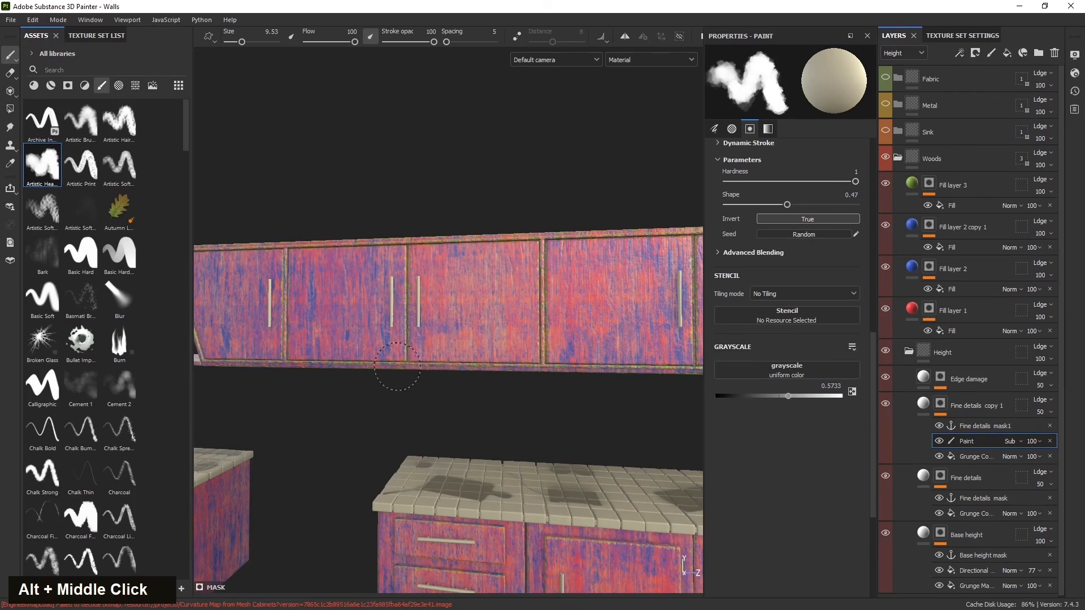
pyautogui.keyDown('alt'); pyautogui.moveTo(367, 313); pyautogui.dragTo(480, 328, button='middle'); pyautogui.keyUp('alt')
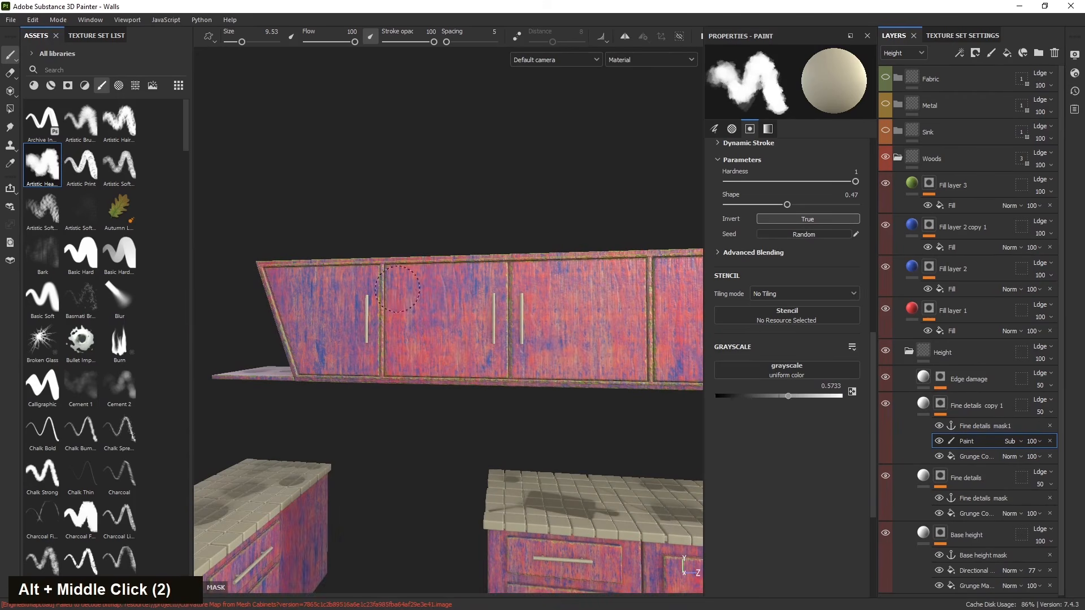
pyautogui.moveTo(331, 308)
pyautogui.keyDown('alt'); pyautogui.mouseDown(button='middle')
pyautogui.moveTo(457, 464)
pyautogui.moveTo(436, 463)
pyautogui.mouseUp(button='middle'); pyautogui.keyUp('alt')
pyautogui.keyDown('alt'); pyautogui.scroll(-3, 654, 451); pyautogui.keyUp('alt')
pyautogui.keyDown('alt'); pyautogui.moveTo(654, 450); pyautogui.dragTo(636, 523); pyautogui.keyUp('alt')
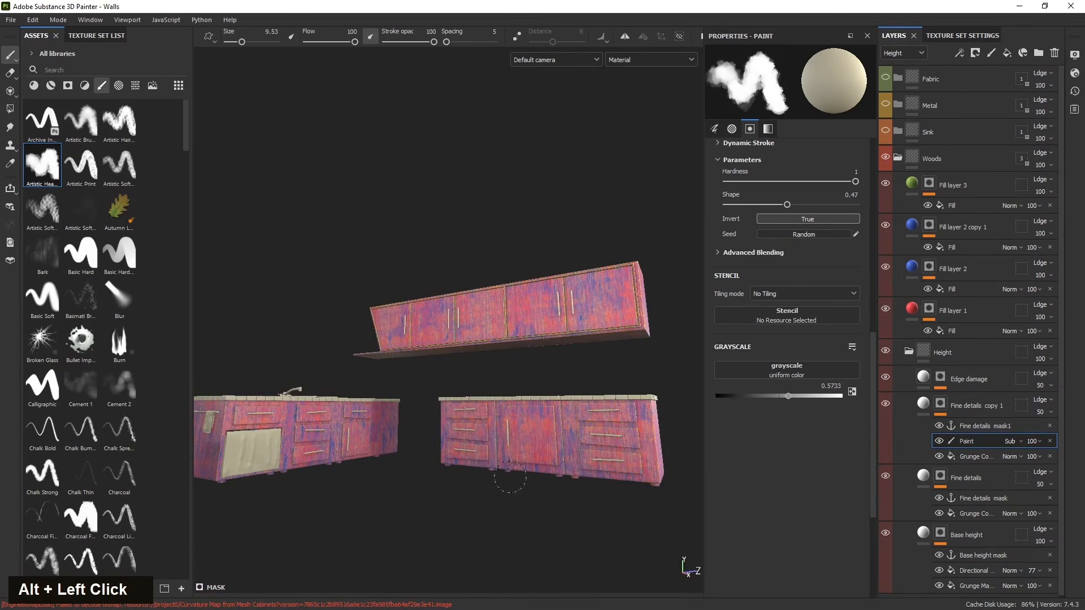
pyautogui.scroll(5, 396, 453)
pyautogui.keyDown('alt'); pyautogui.moveTo(412, 438); pyautogui.dragTo(439, 457); pyautogui.keyUp('alt')
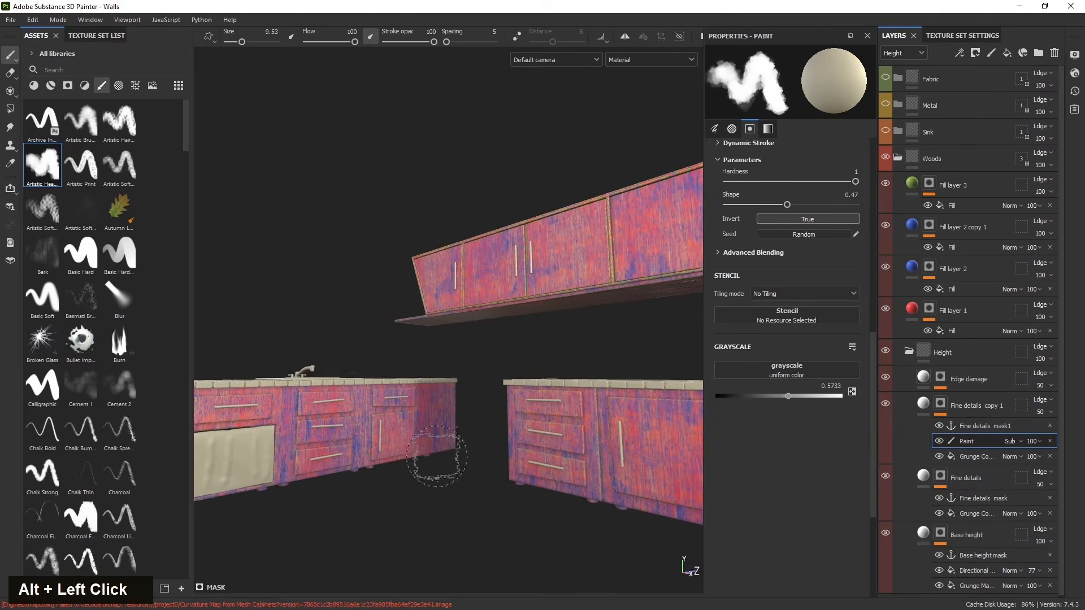
pyautogui.keyDown('alt'); pyautogui.moveTo(427, 493); pyautogui.dragTo(407, 485, button='middle'); pyautogui.keyUp('alt')
pyautogui.keyDown('alt'); pyautogui.moveTo(407, 484); pyautogui.dragTo(420, 487); pyautogui.keyUp('alt')
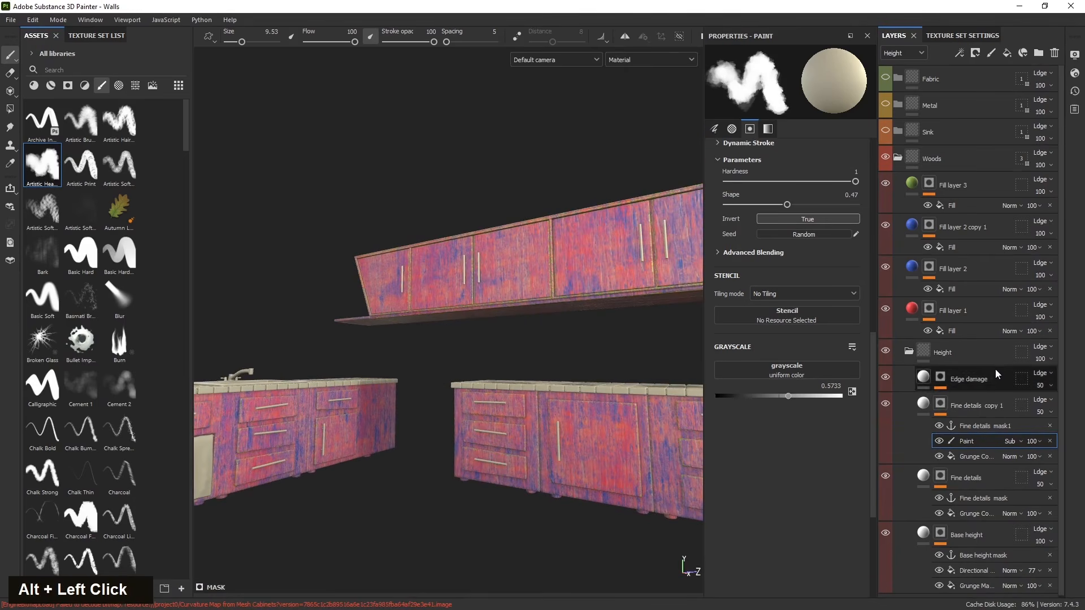
# - Collapse the Height folder and hide Fill layer 1, Fill layer 2 and Fill layer 2 copy 1
pyautogui.click(910, 351)
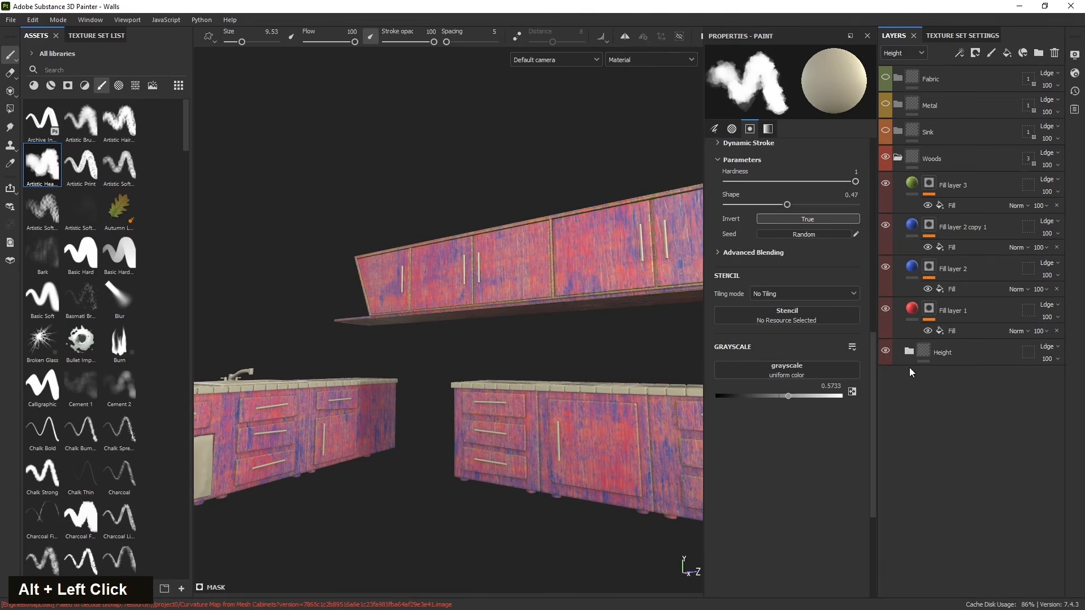
pyautogui.click(885, 308)
pyautogui.click(885, 267)
pyautogui.click(886, 226)
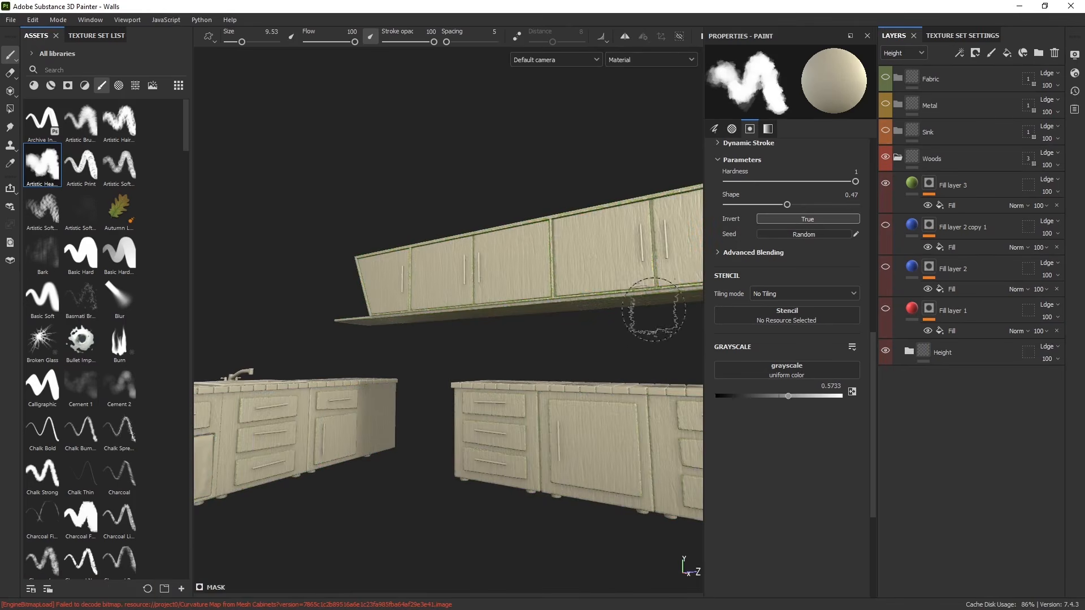
pyautogui.keyDown('alt'); pyautogui.moveTo(639, 312); pyautogui.dragTo(480, 375, button='middle'); pyautogui.keyUp('alt')
pyautogui.keyDown('alt'); pyautogui.moveTo(480, 376); pyautogui.dragTo(498, 430); pyautogui.keyUp('alt')
pyautogui.keyDown('alt'); pyautogui.moveTo(498, 429); pyautogui.dragTo(565, 477, button='middle'); pyautogui.keyUp('alt')
pyautogui.keyDown('alt'); pyautogui.moveTo(565, 478); pyautogui.dragTo(499, 494); pyautogui.keyUp('alt')
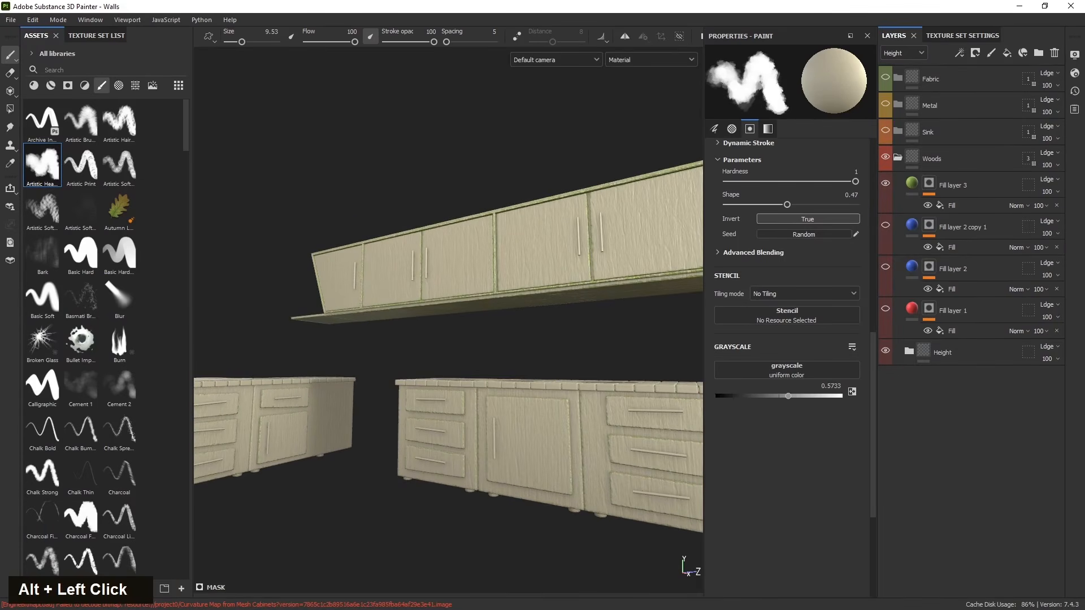